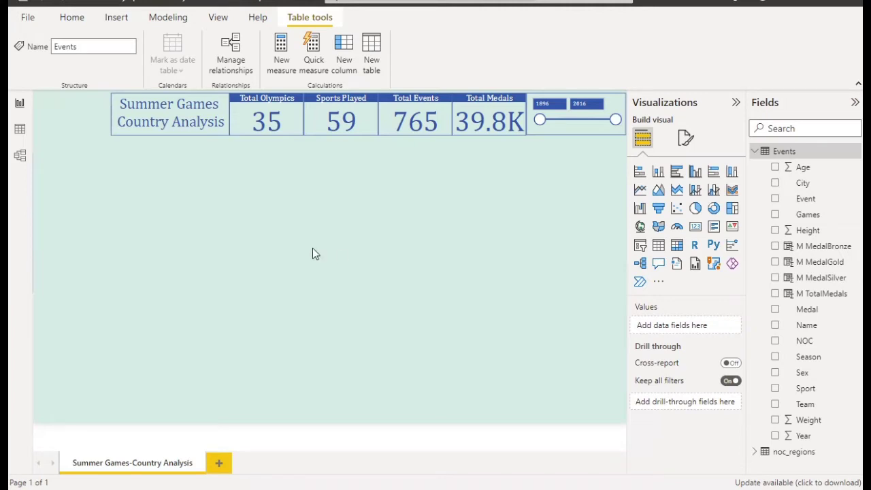
Step: Insert the image logo2.jpg from the WIP-Olympics-Ofc folder onto the report page
click(294, 245)
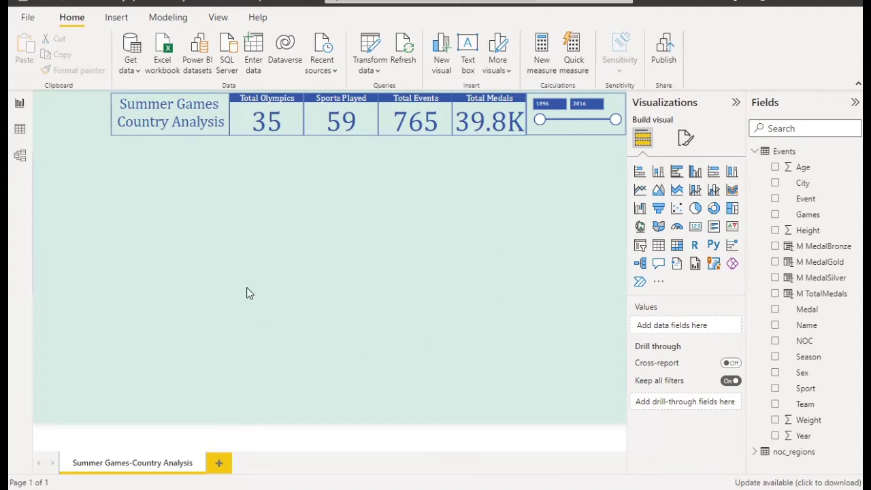
click(117, 17)
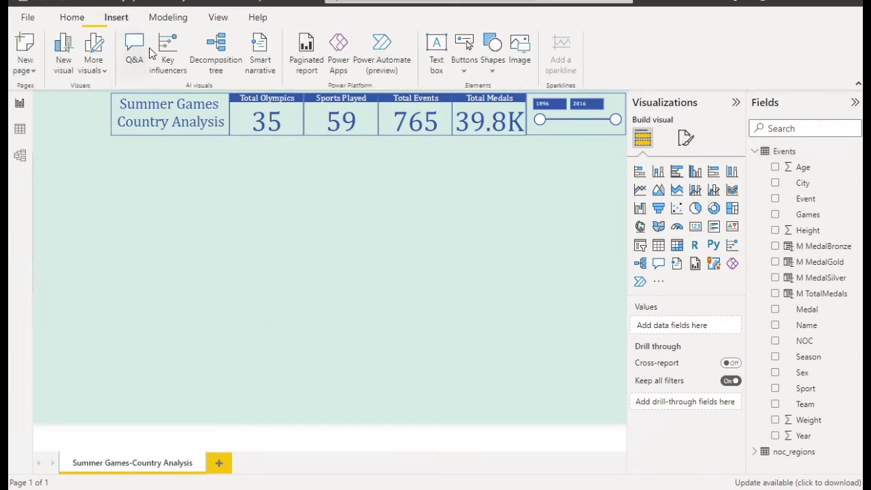
click(521, 59)
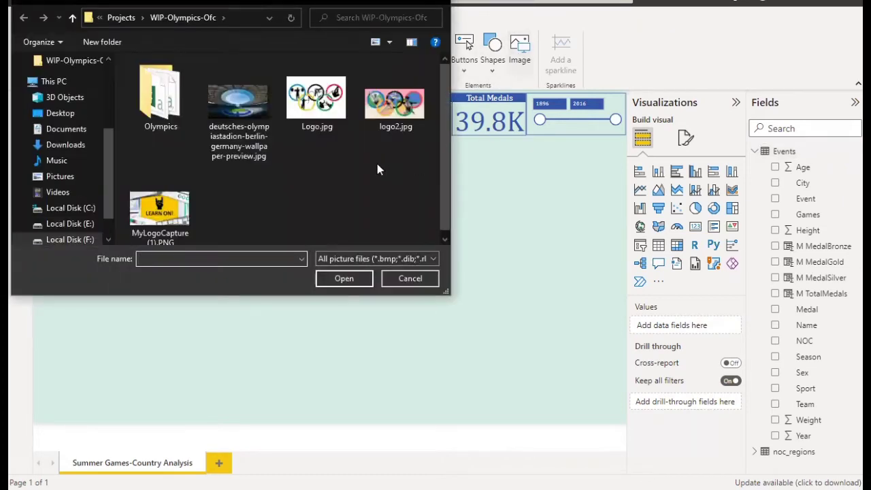
click(377, 108)
click(345, 278)
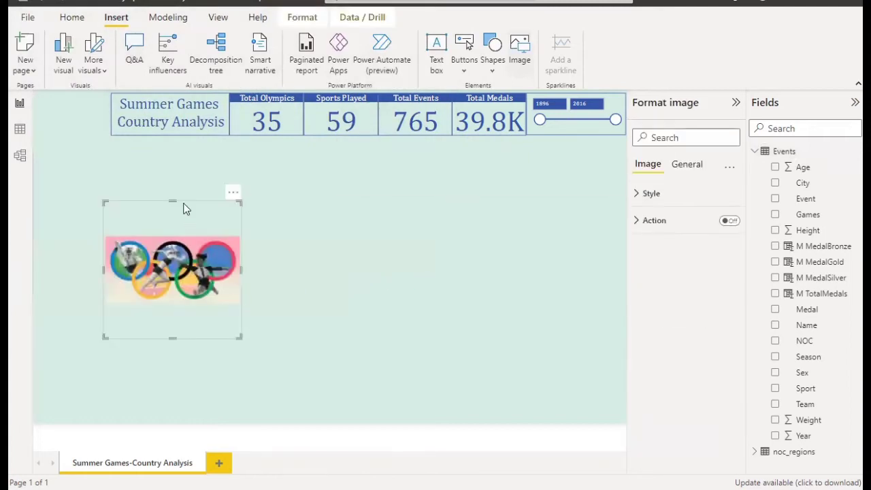
Step: Shrink the Olympic logo image and fit it into the empty space of the header row beside the Summer Games Country Analysis title
drag(172, 201, 172, 291)
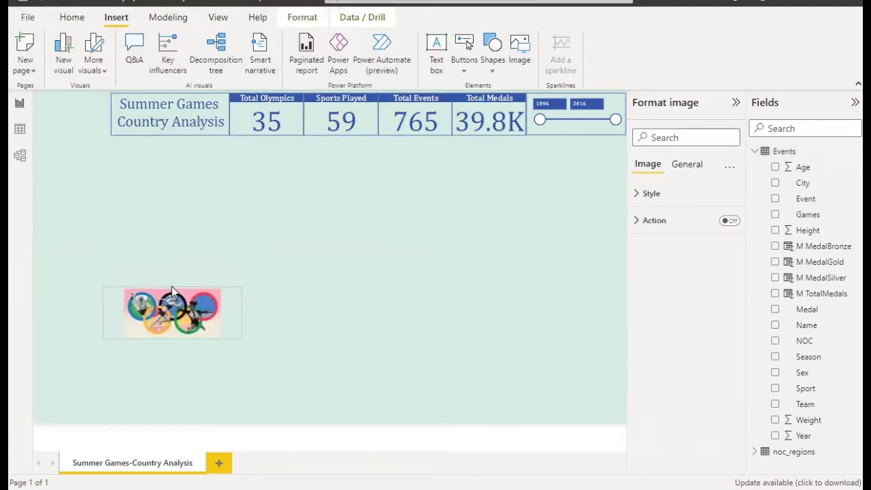
drag(240, 311, 108, 118)
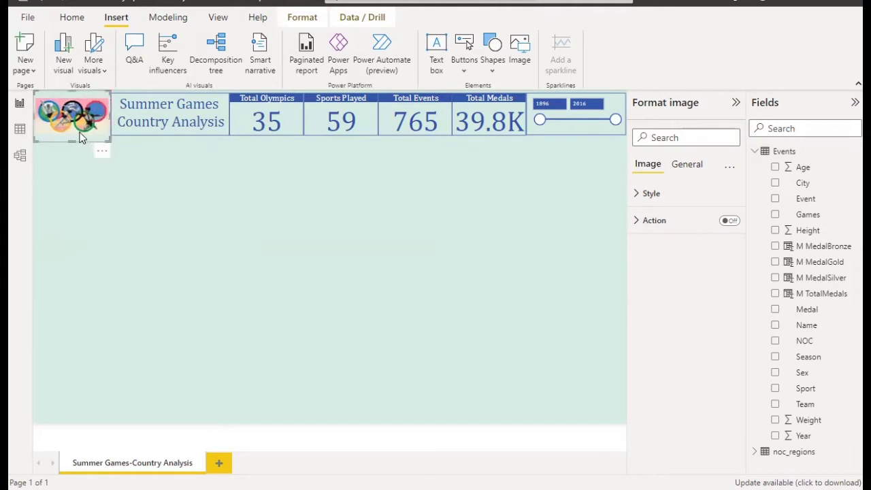
drag(74, 140, 73, 134)
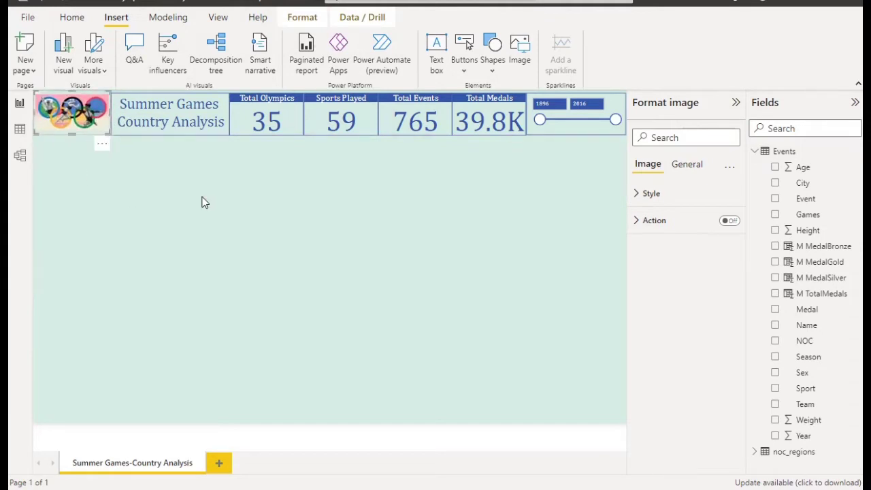
click(257, 202)
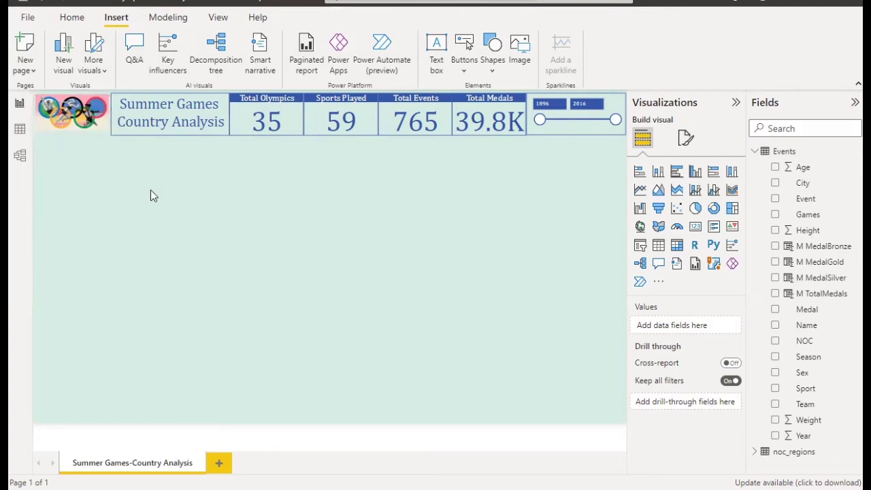
Step: Add a matrix visual and size it to fill the area directly below the logo and title
click(678, 247)
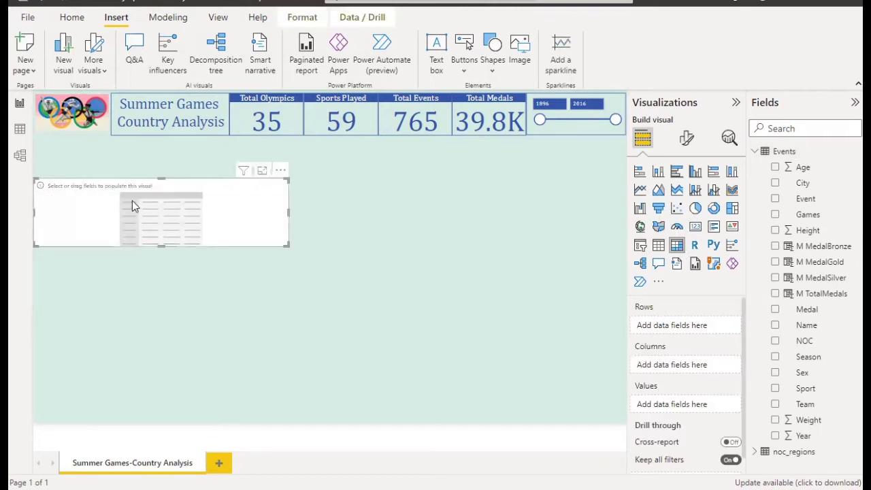
drag(161, 179, 164, 146)
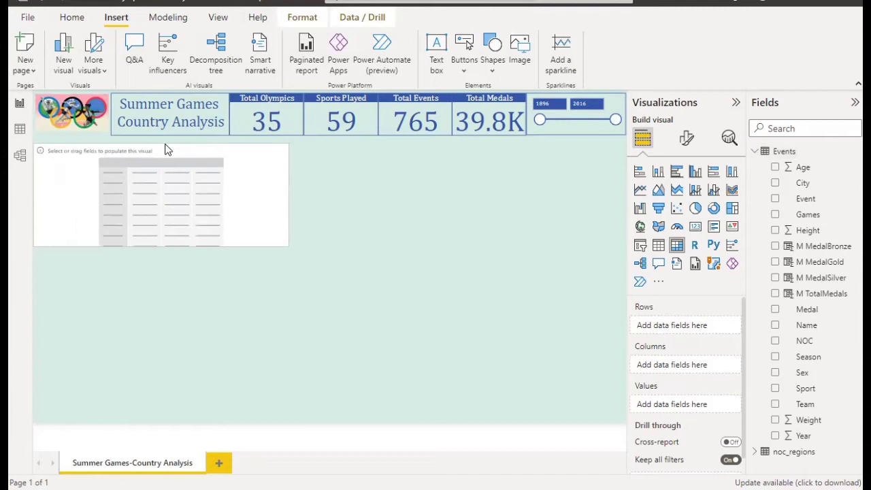
drag(161, 245, 159, 294)
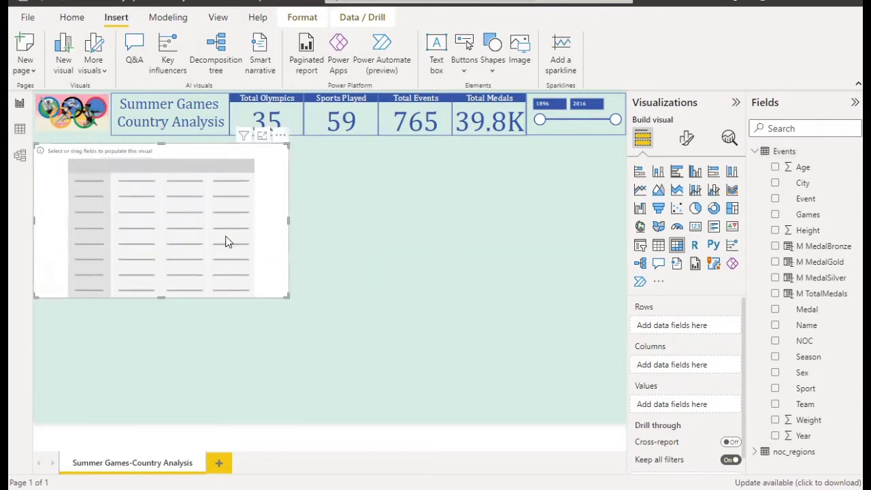
drag(288, 227, 239, 222)
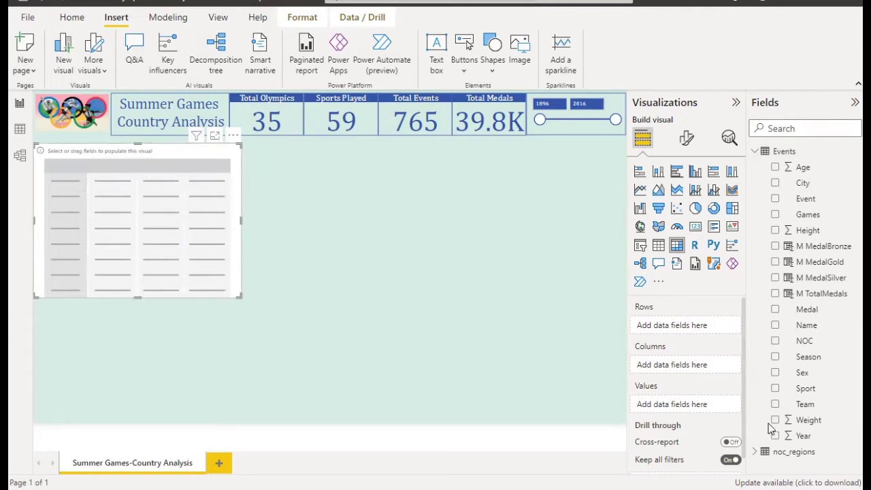
Step: Populate the matrix with Team as rows and M MedalGold, M MedalSilver, M MedalBronze and M TotalMedals as values
click(775, 404)
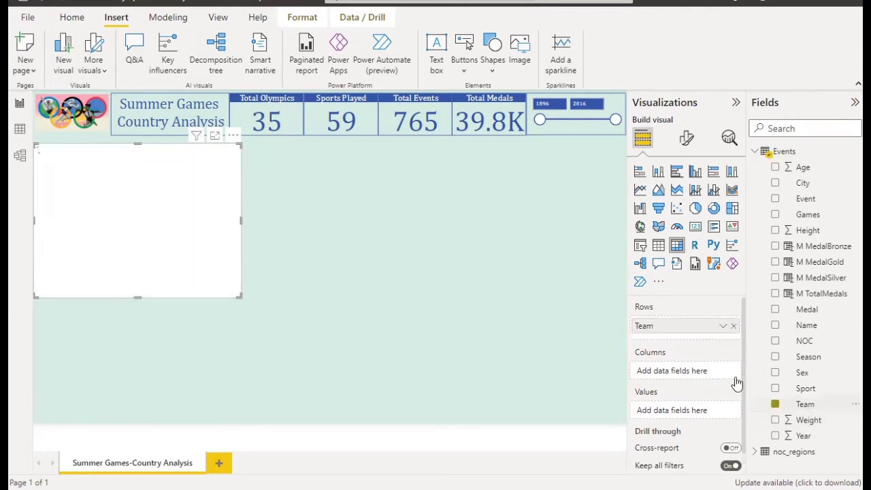
click(775, 262)
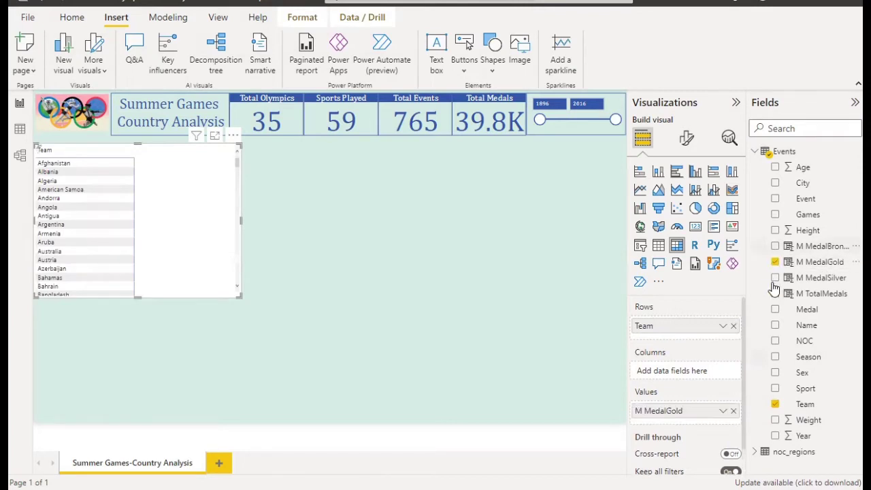
click(775, 278)
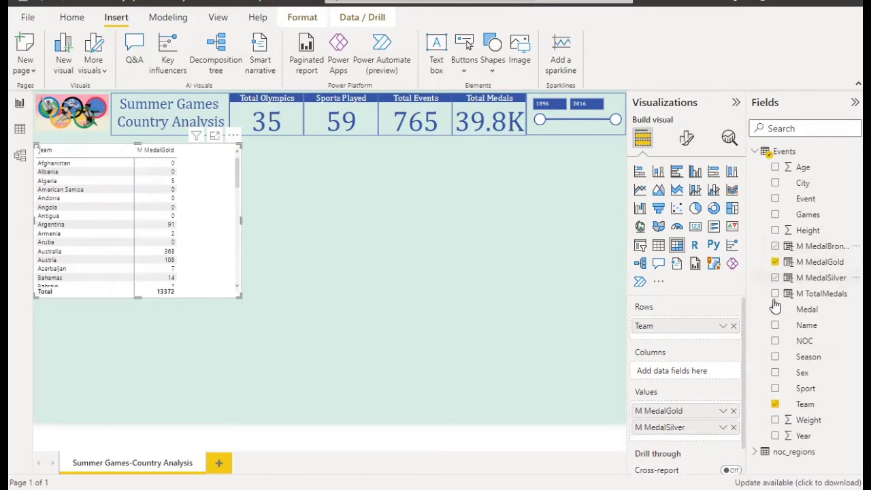
click(775, 294)
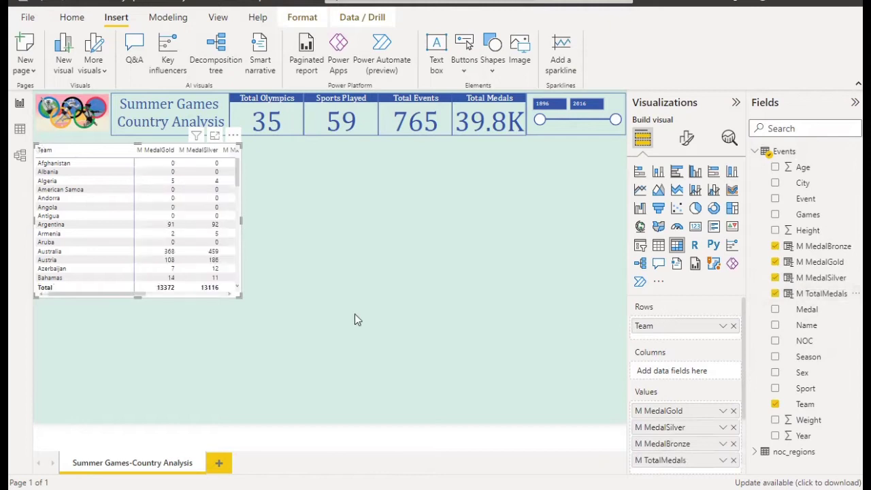
Step: Rename the matrix's M MedalGold value to Gold
double_click(669, 414)
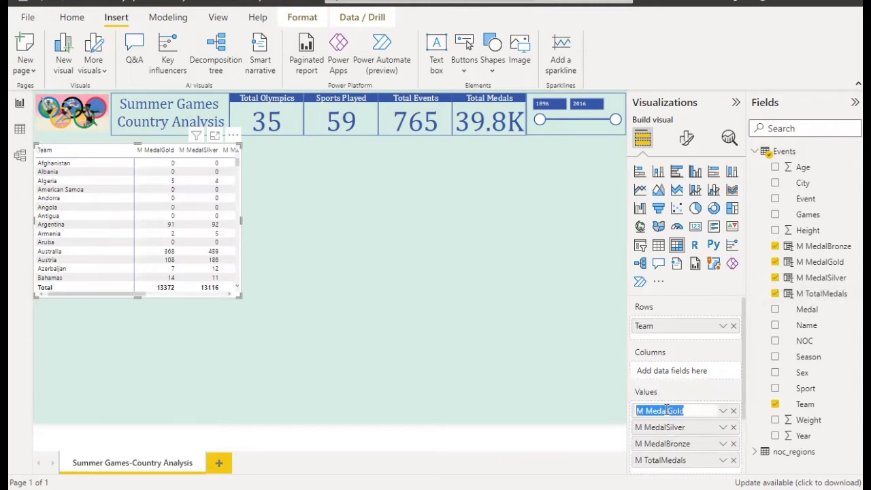
click(671, 411)
key(BackSpace)
key(BackSpace)
key(BackSpace)
key(BackSpace)
key(BackSpace)
key(BackSpace)
key(BackSpace)
key(Return)
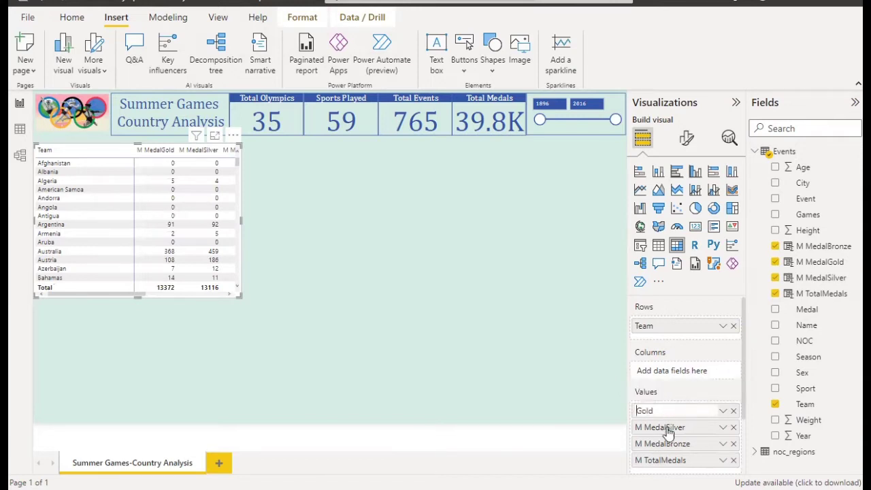
Step: Rename the matrix's M MedalSilver value to Silver
double_click(671, 427)
click(670, 427)
key(BackSpace)
key(BackSpace)
key(BackSpace)
key(BackSpace)
key(BackSpace)
key(BackSpace)
key(BackSpace)
key(Return)
Step: Rename the matrix's M MedalBronze value to Bronze
double_click(670, 444)
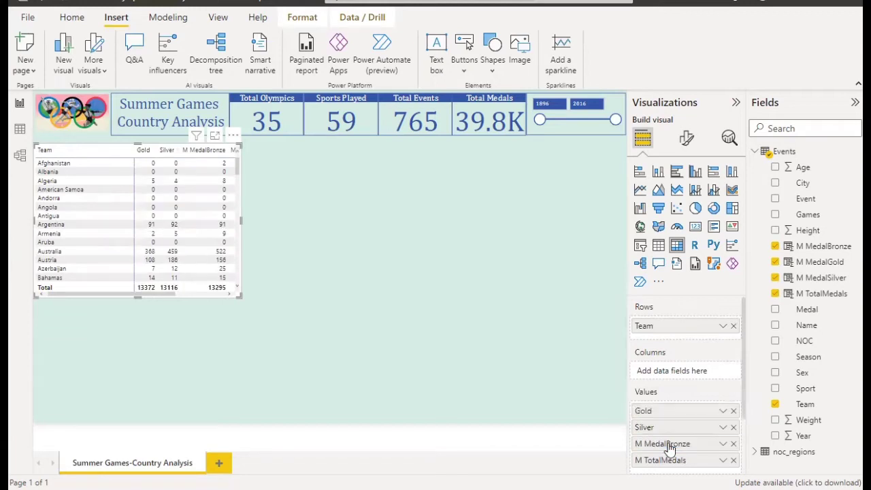
double_click(670, 444)
click(669, 444)
key(BackSpace)
key(BackSpace)
key(BackSpace)
key(BackSpace)
key(BackSpace)
key(BackSpace)
key(BackSpace)
key(Return)
Step: Try to remove the M prefix from the matrix's M TotalMedals value name
double_click(647, 462)
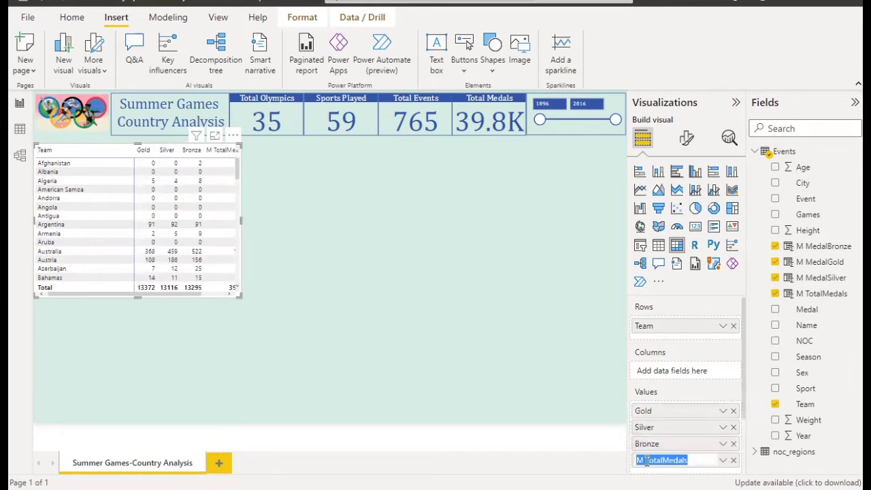
click(644, 460)
key(BackSpace)
key(BackSpace)
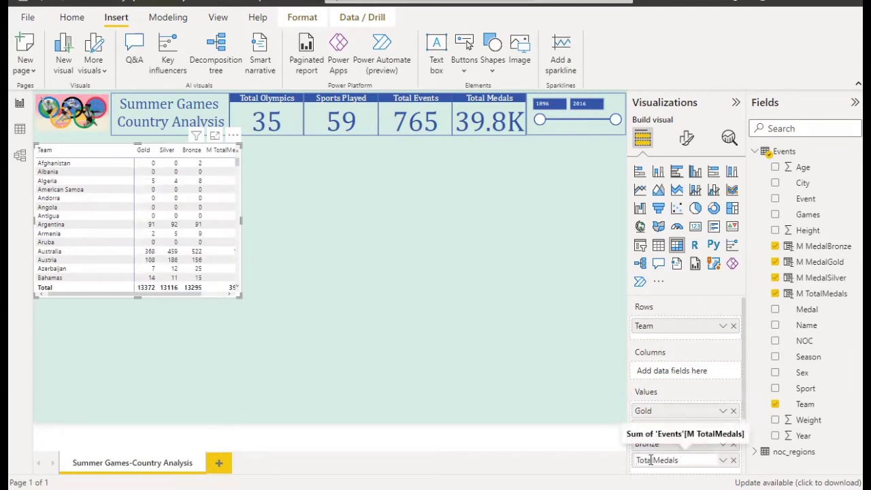
click(653, 461)
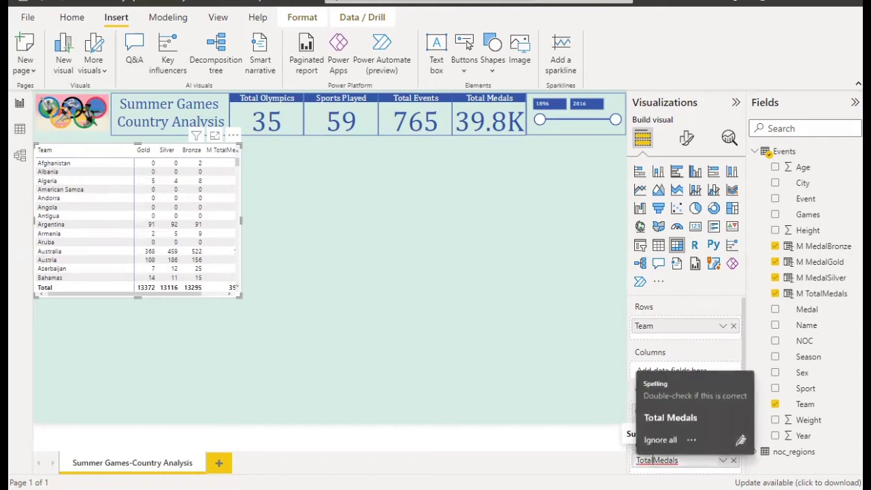
click(370, 281)
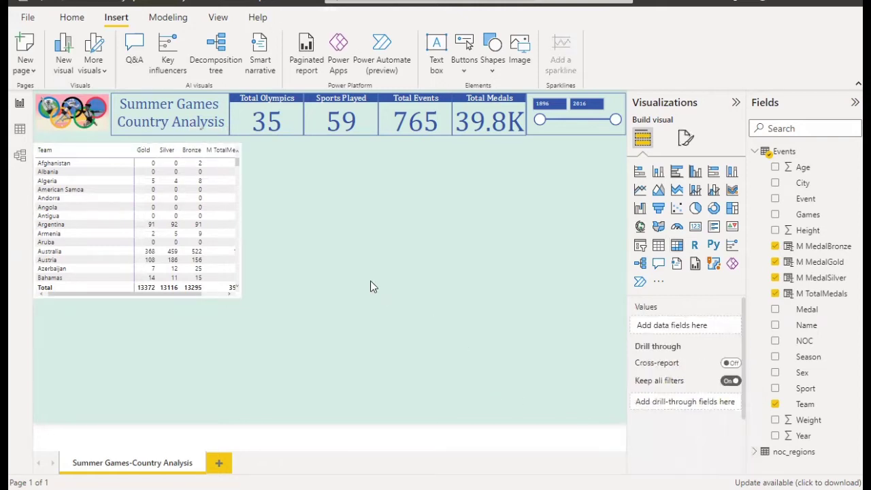
Step: Copy the Total Olympics card's formatting onto the medals matrix with Format painter, and clear the row selection in the matrix
click(182, 220)
click(685, 140)
click(267, 117)
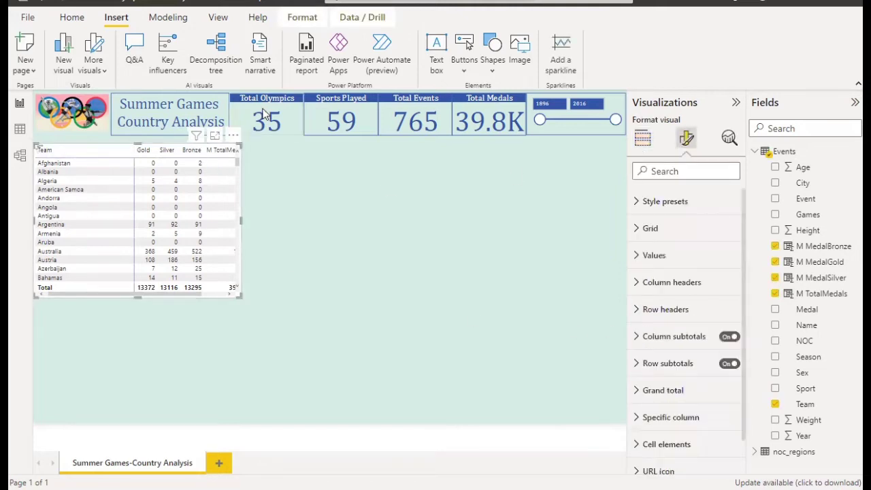
click(71, 18)
click(73, 70)
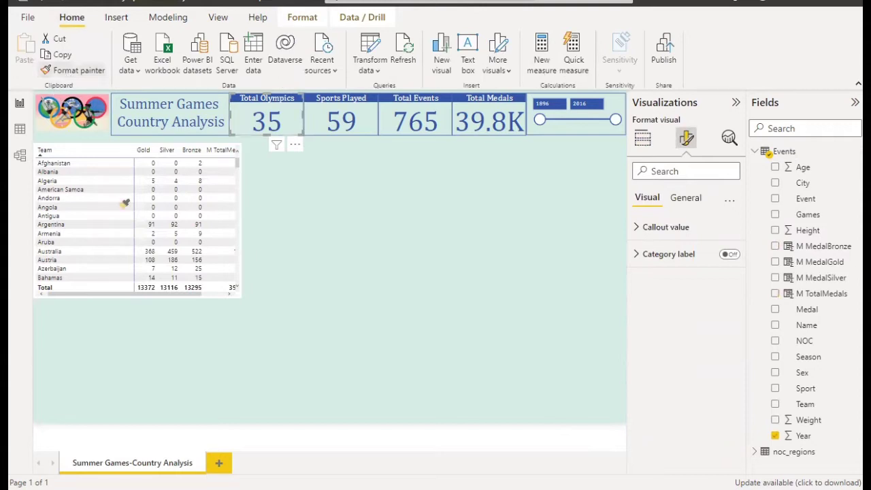
click(99, 190)
click(95, 190)
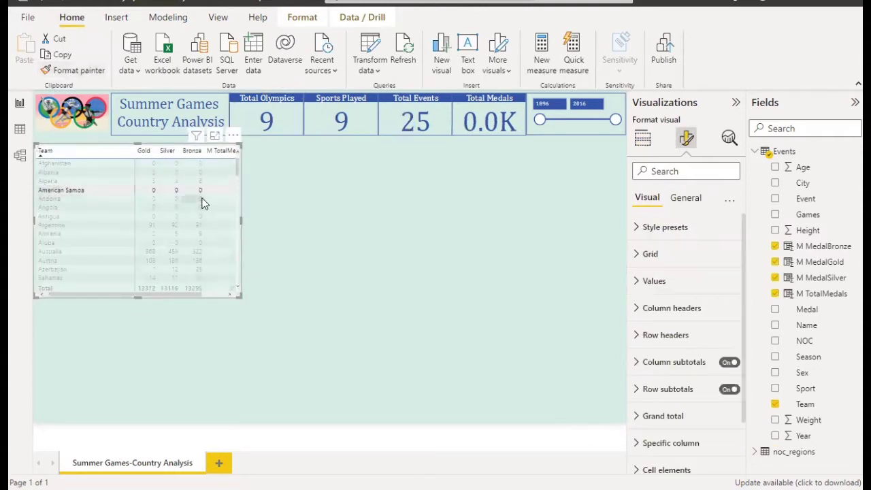
click(305, 234)
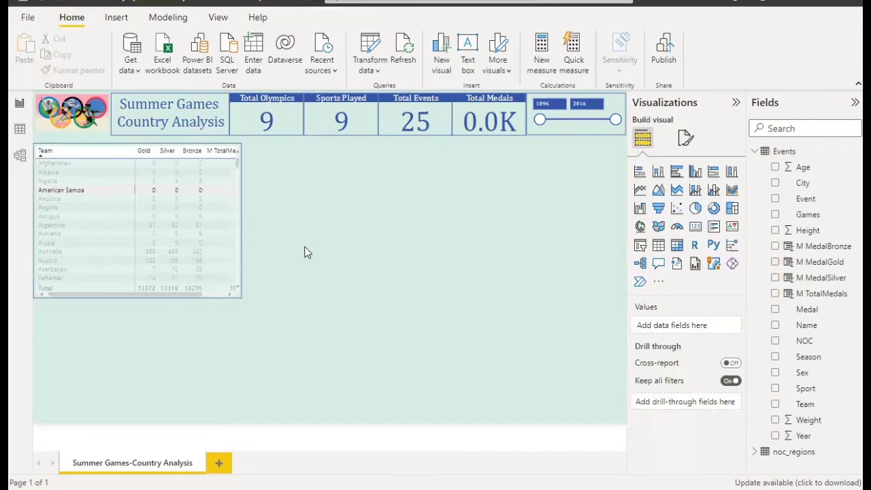
click(175, 296)
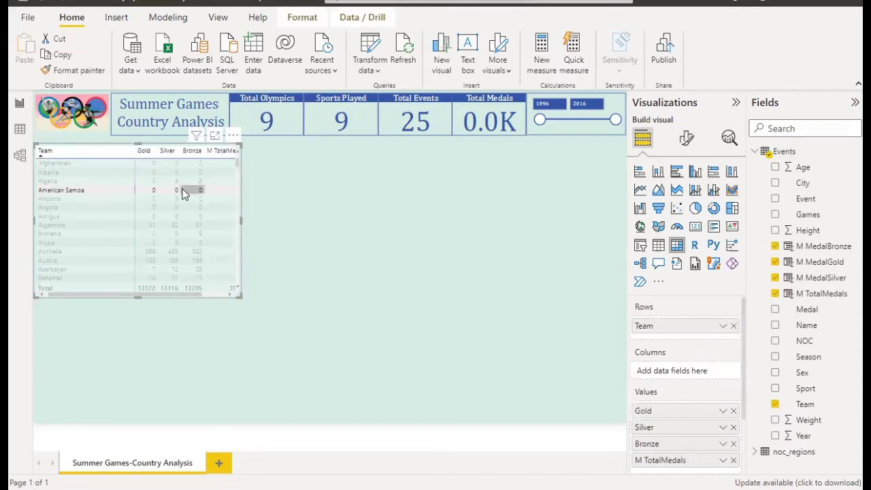
click(214, 219)
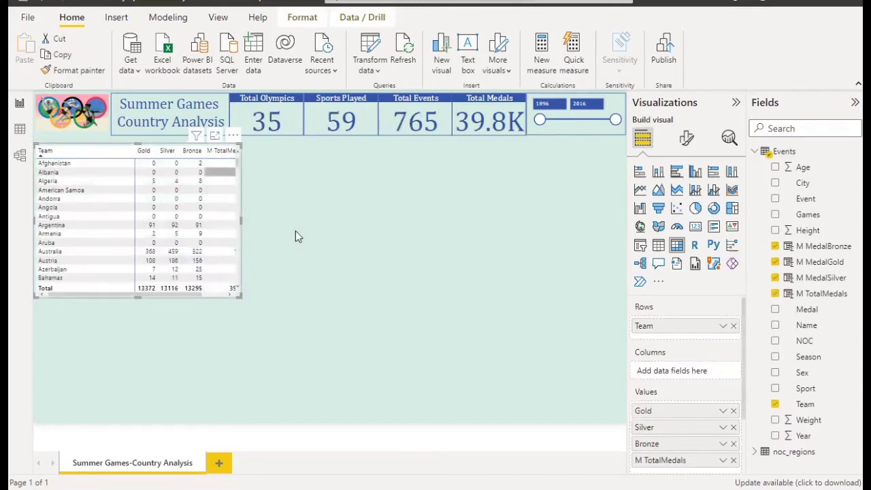
Step: Rename the matrix's M TotalMedals value to Total Medals and narrow the Team column so all medal columns fit
double_click(648, 461)
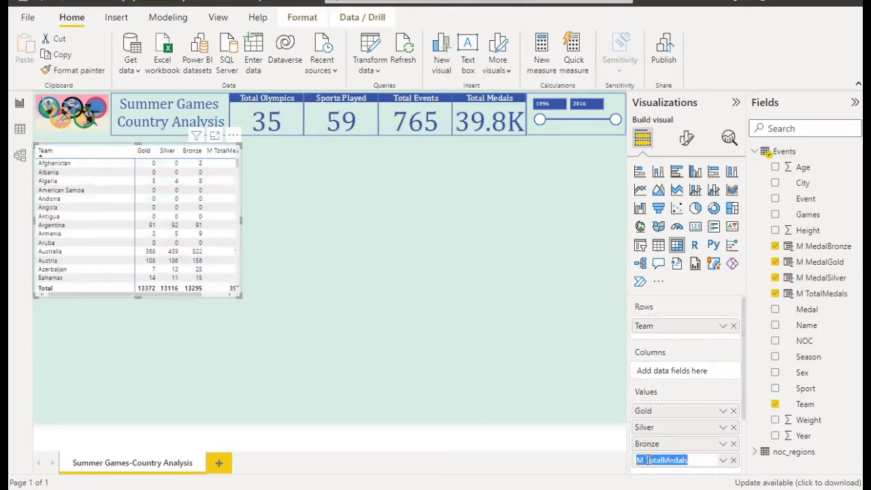
click(647, 461)
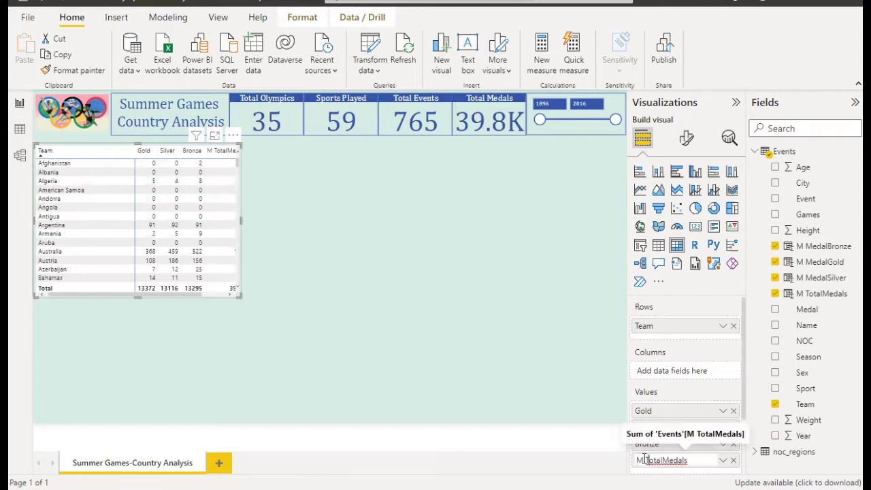
right_click(647, 461)
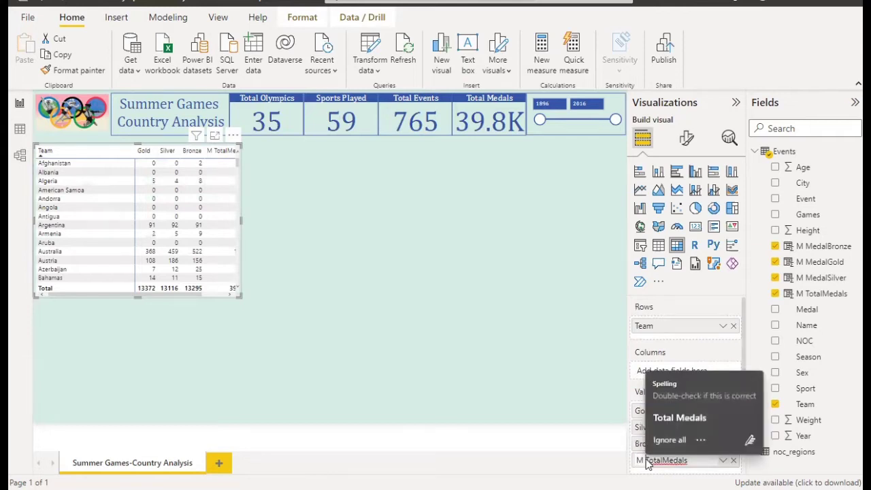
key(BackSpace)
key(BackSpace)
click(655, 459)
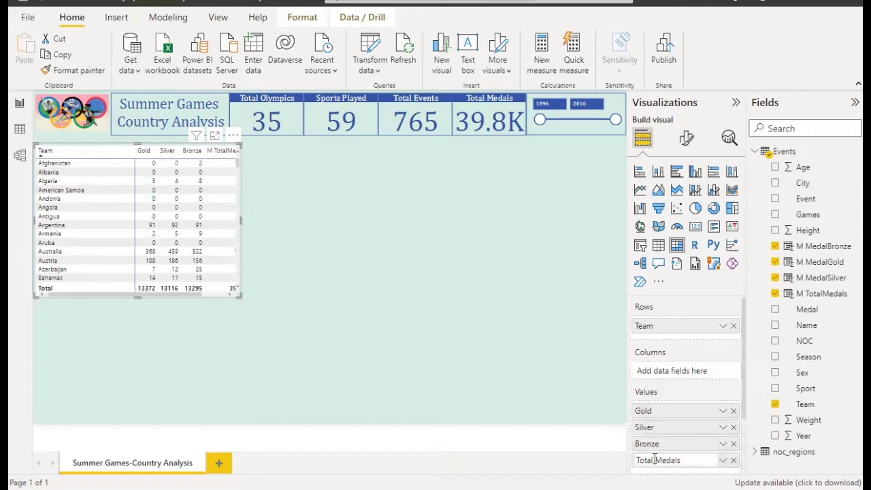
key(Return)
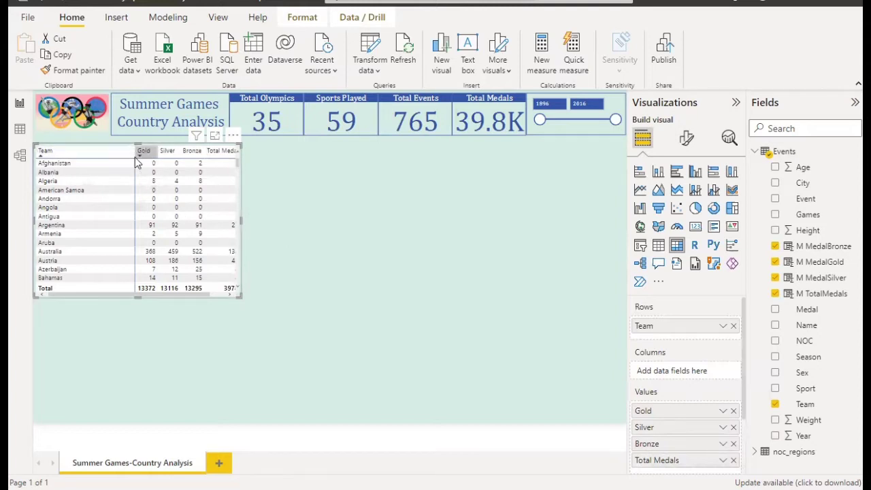
drag(132, 156, 85, 156)
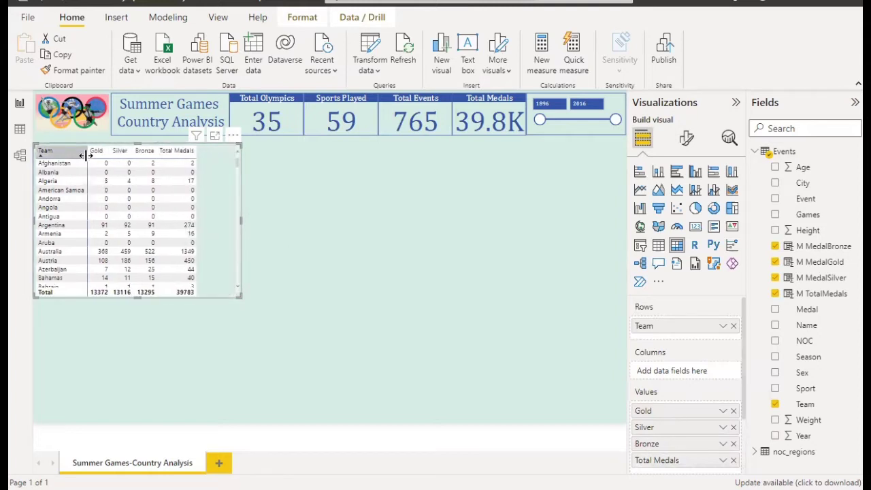
Step: Narrow the medals matrix's frame to fit its columns and set its background to light green with 1% transparency
drag(238, 219, 206, 218)
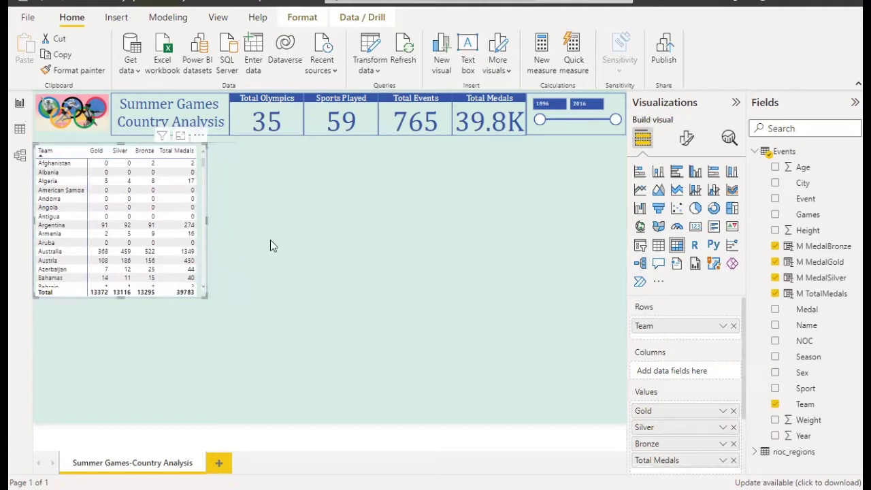
click(689, 139)
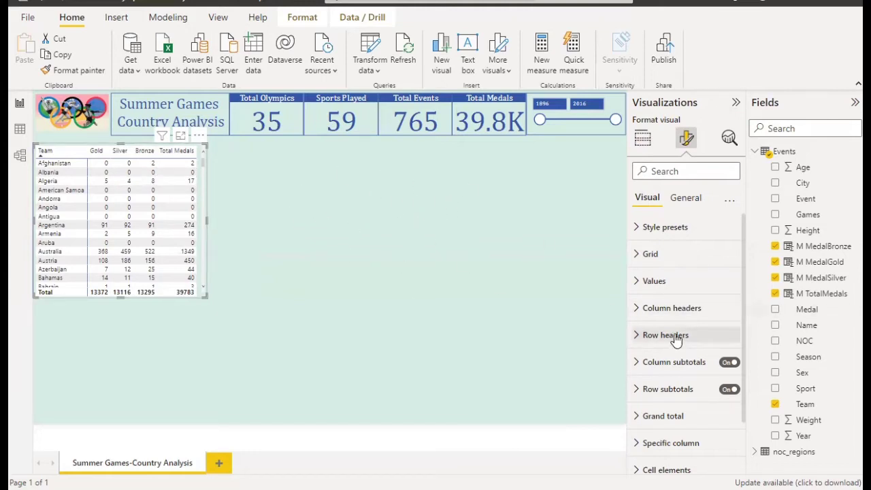
click(682, 199)
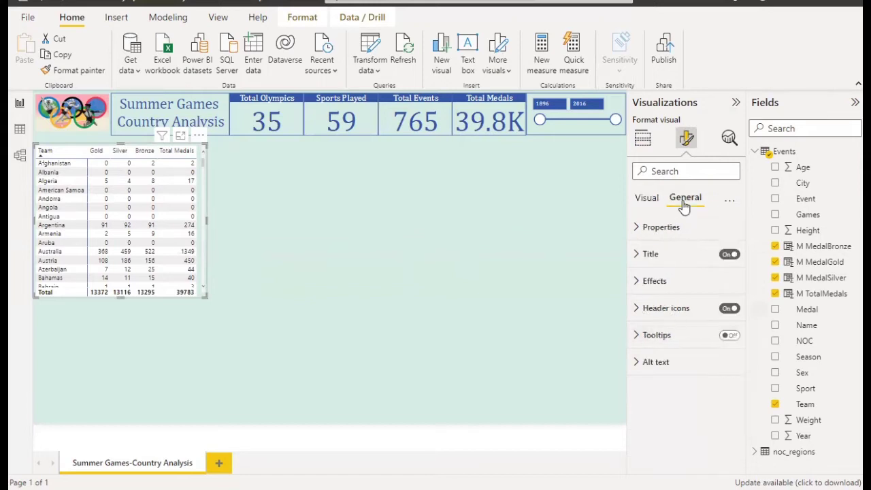
click(654, 281)
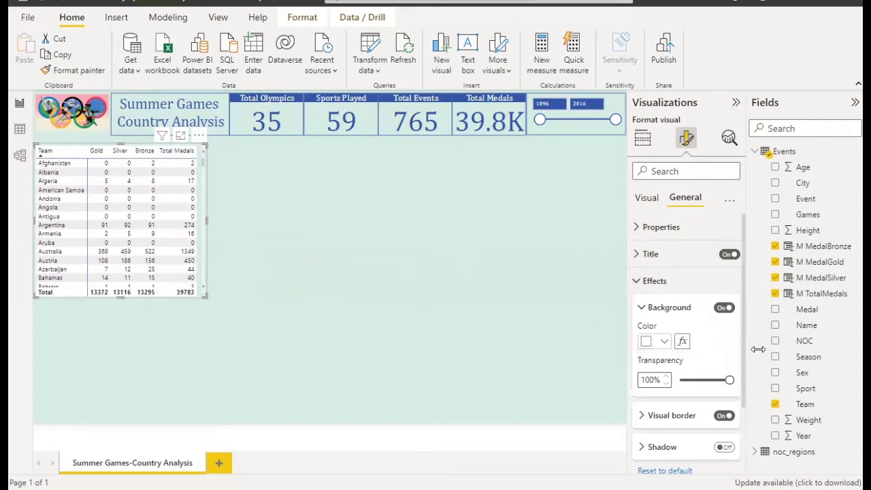
click(666, 342)
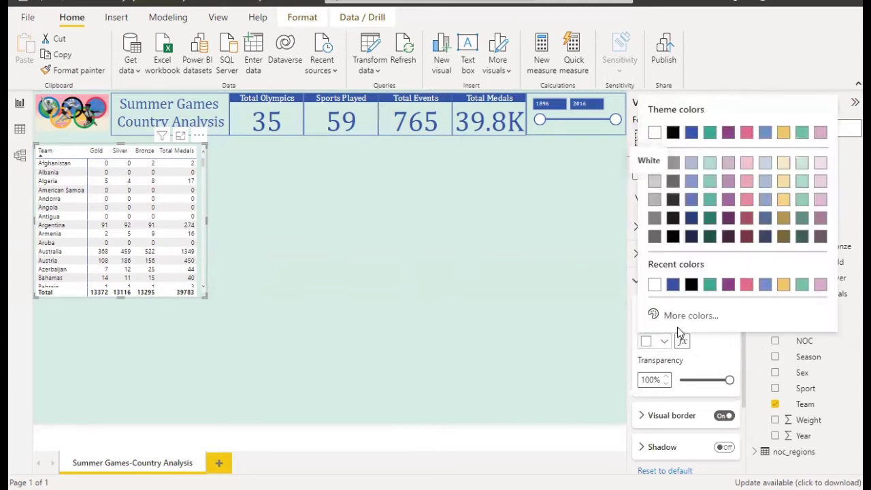
click(802, 291)
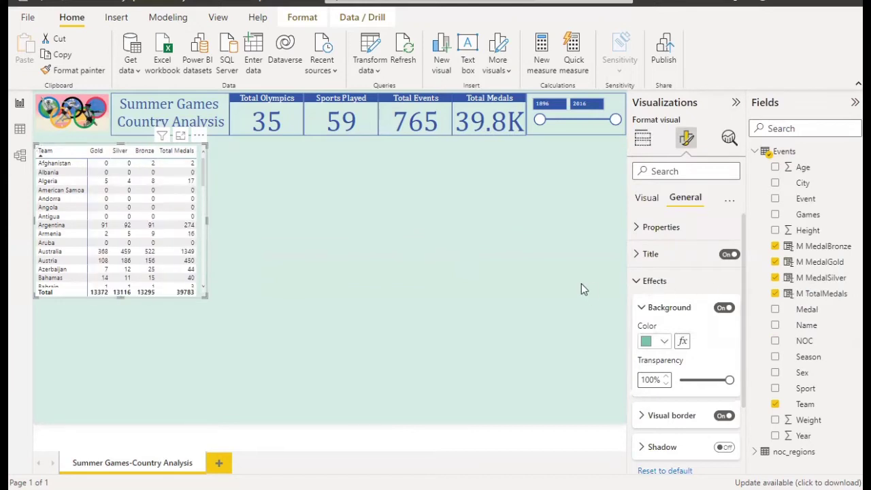
drag(728, 380, 683, 379)
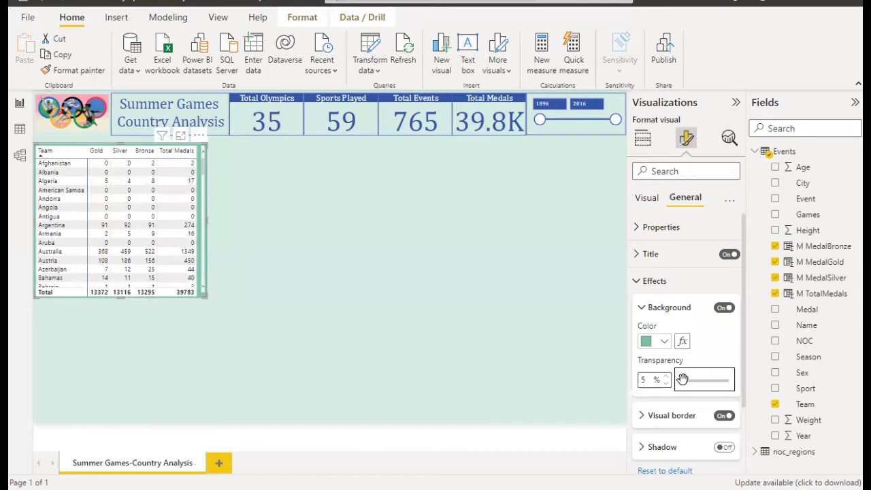
drag(683, 379, 729, 380)
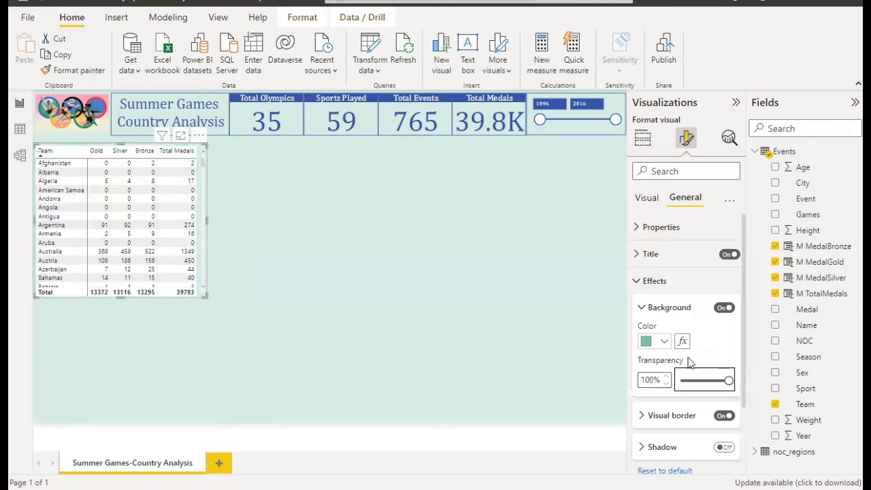
click(664, 341)
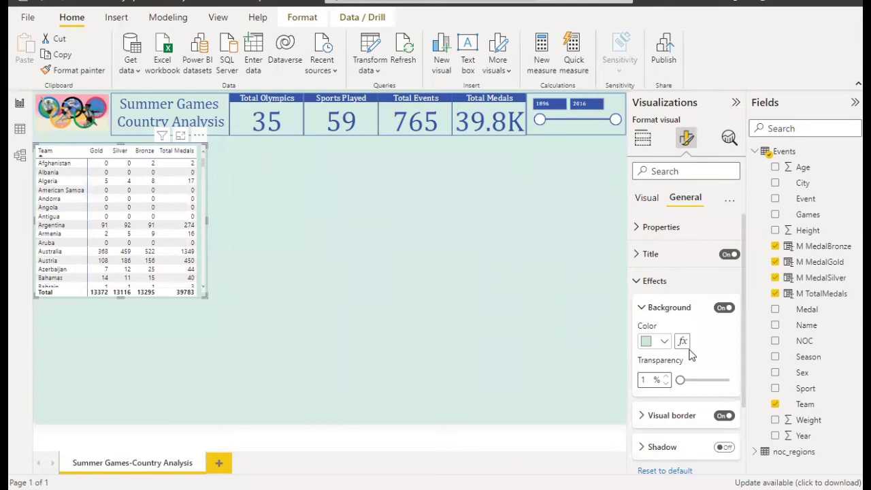
Step: Set the font of the matrix's values to Cambria Math at size 10
click(650, 201)
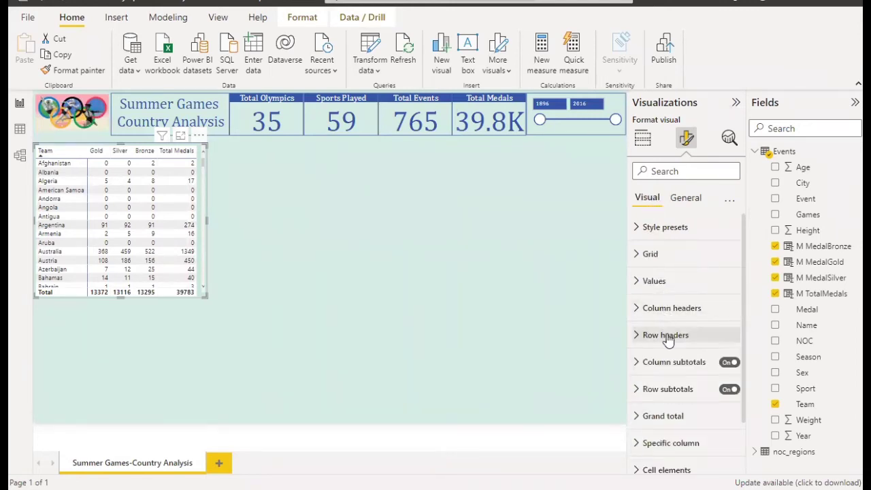
click(662, 283)
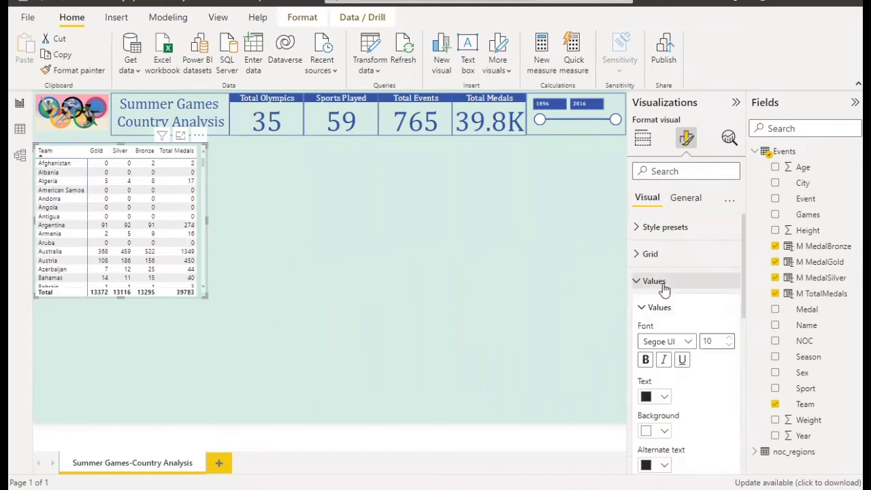
click(688, 342)
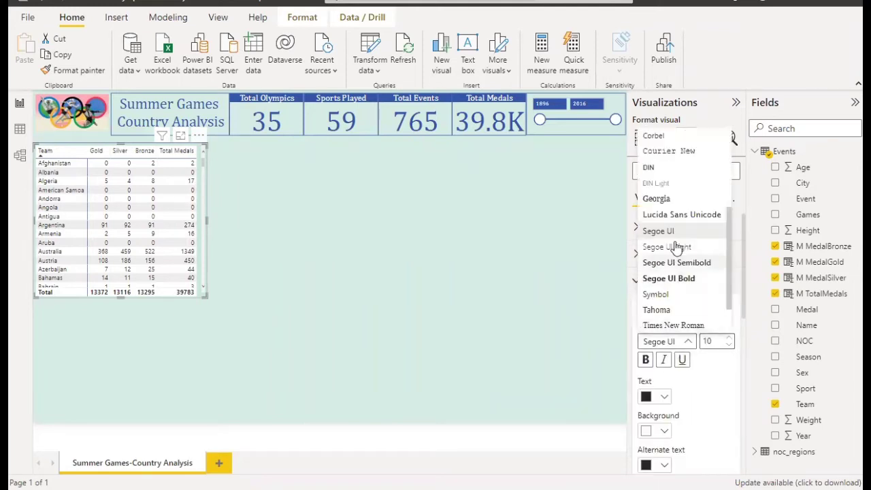
scroll(689, 161, up, 3)
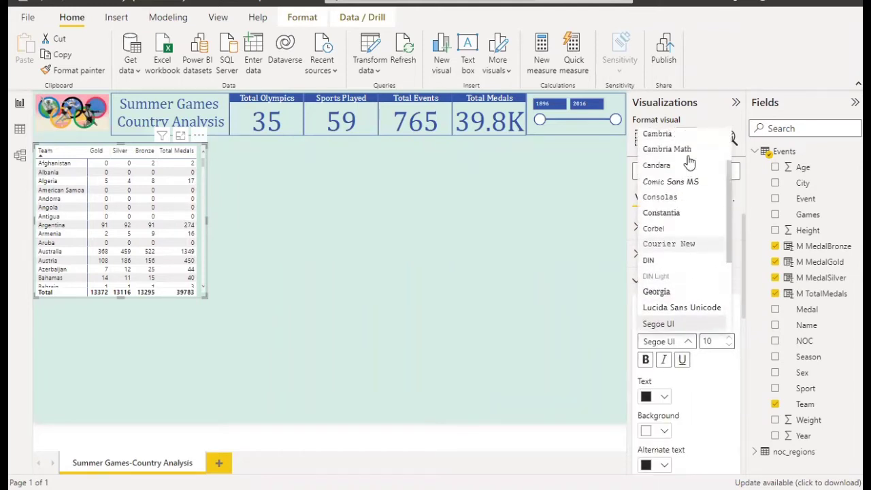
click(683, 150)
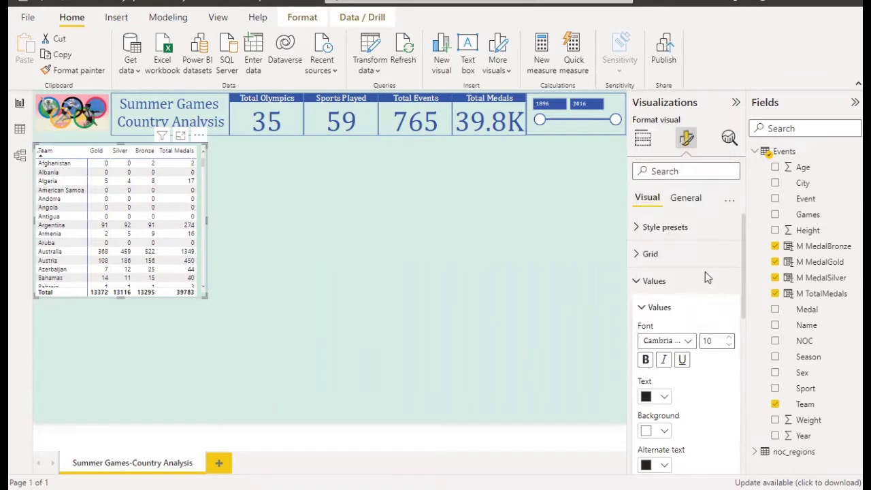
click(730, 346)
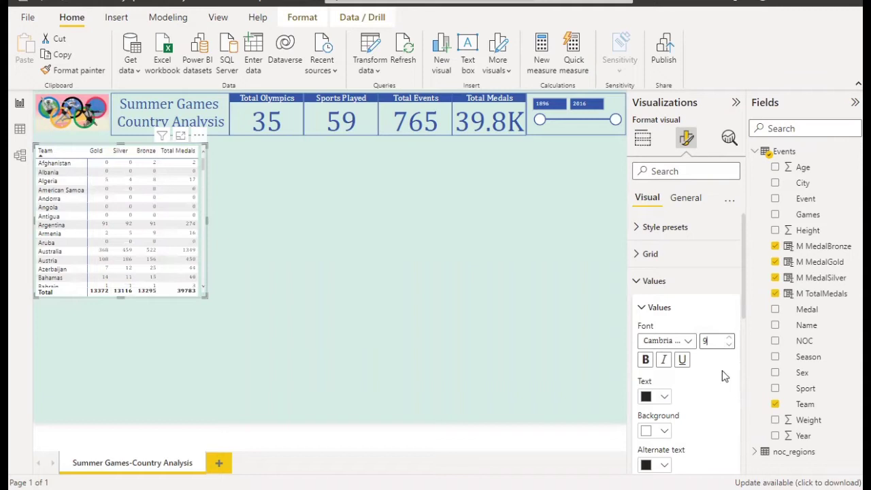
click(729, 337)
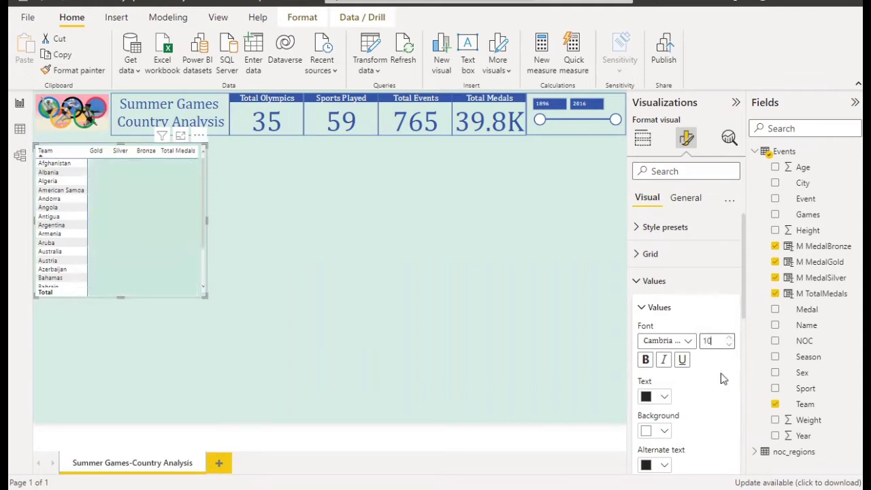
Step: Set the alternate background of the matrix's values to the recently used light green, and deselect the matrix
scroll(720, 373, down, 3)
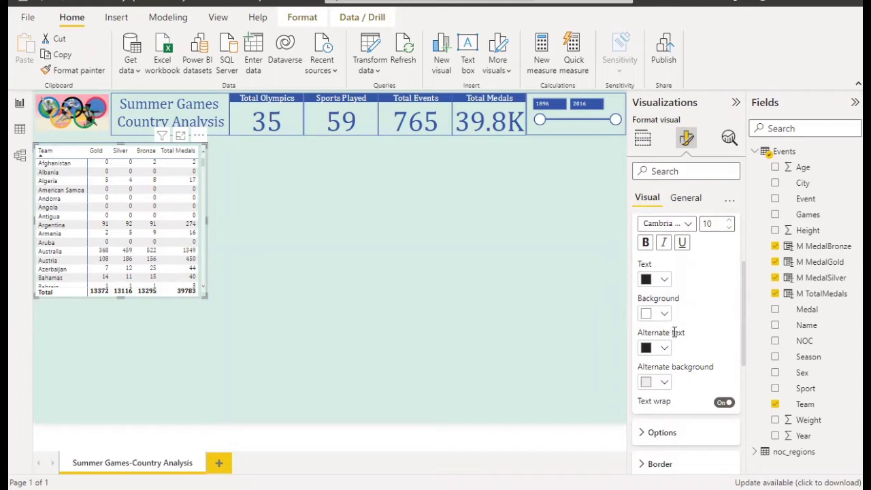
click(665, 383)
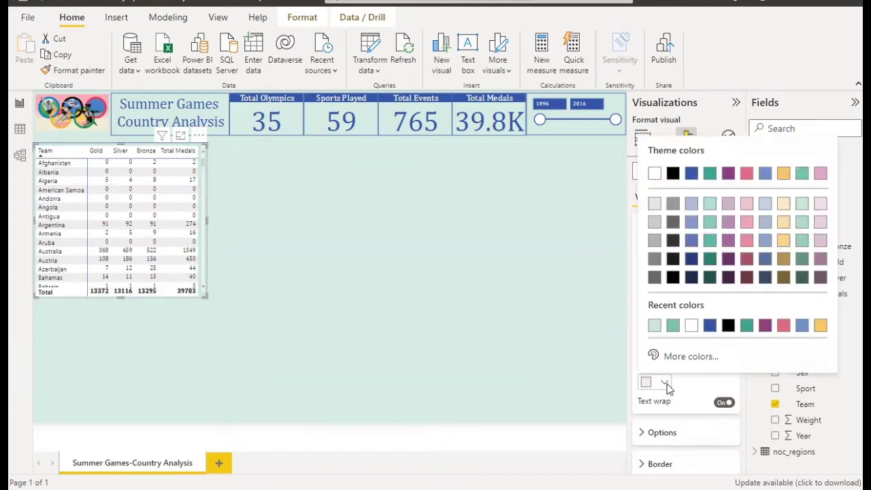
click(656, 326)
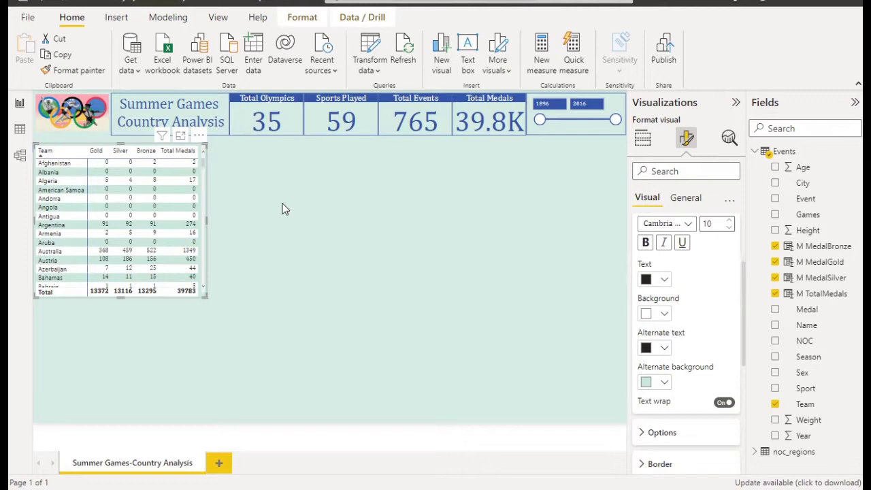
click(269, 226)
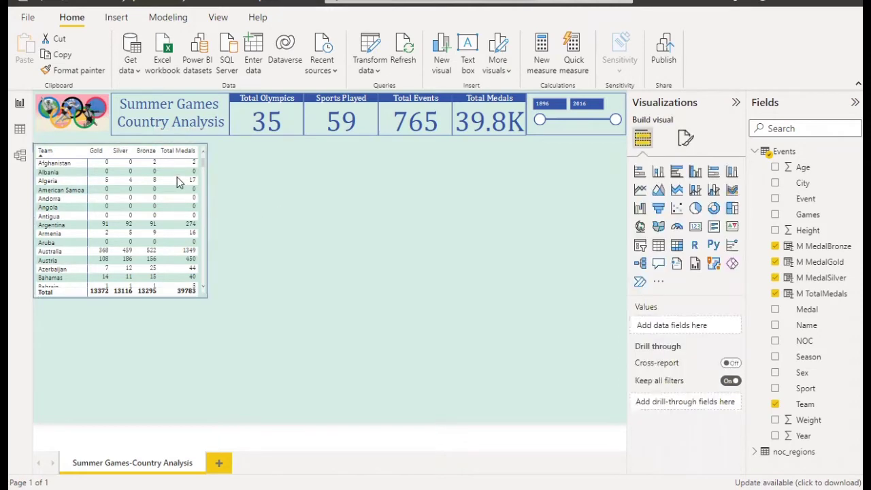
Step: Turn off the column subtotals and row subtotals of the medals matrix
click(115, 298)
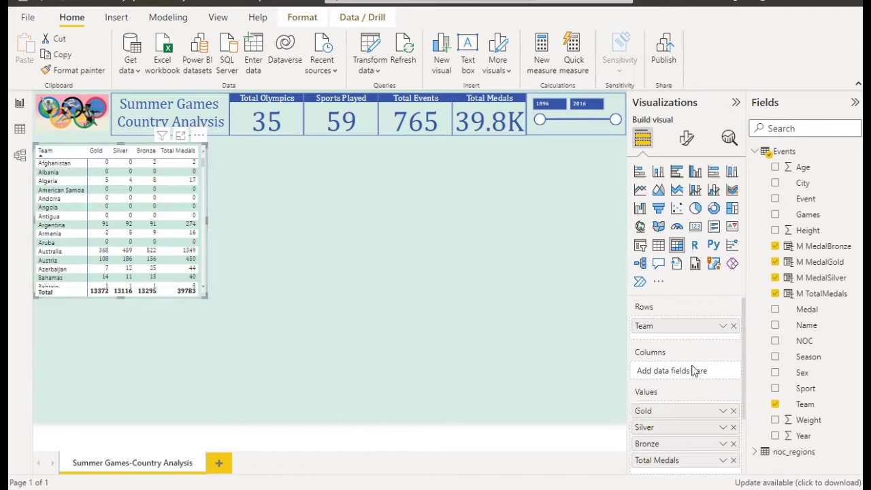
click(687, 138)
click(729, 362)
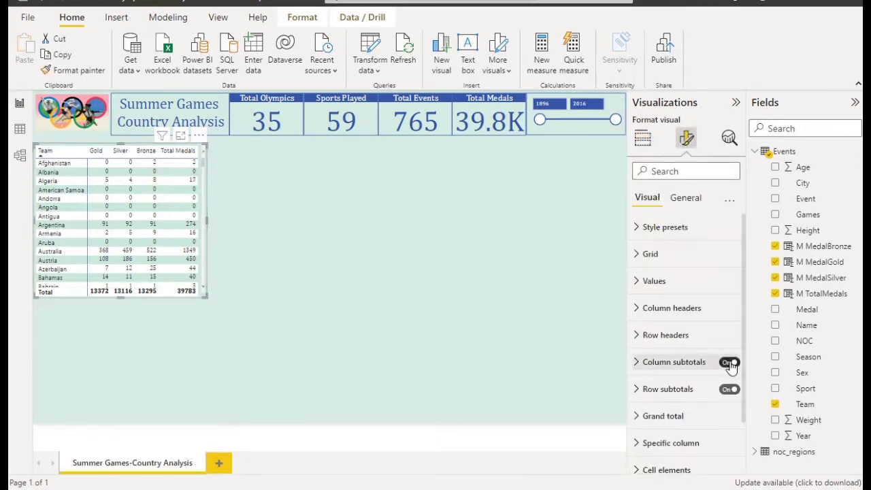
click(730, 389)
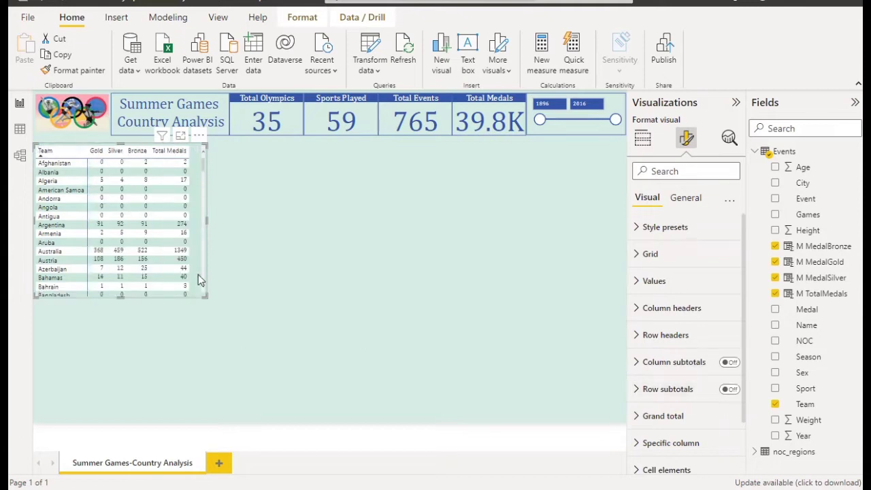
Step: Sort the matrix by Gold in descending order and narrow its frame to fit the columns
drag(206, 222, 202, 223)
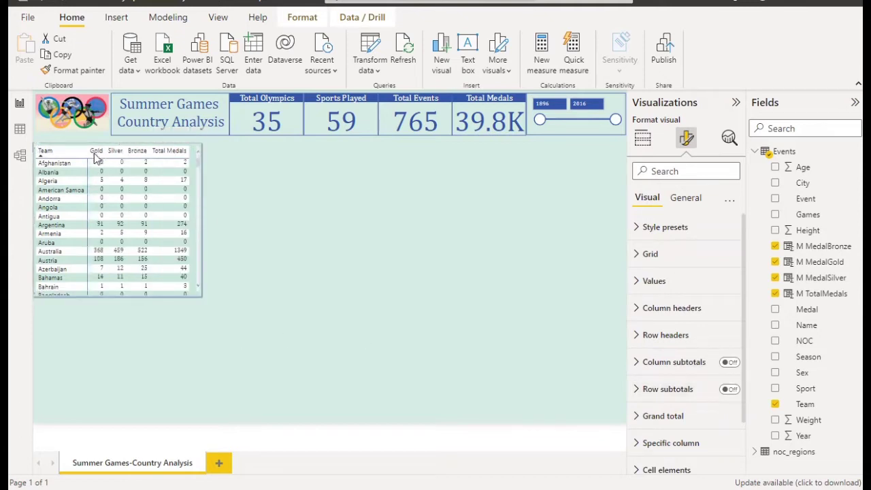
click(95, 152)
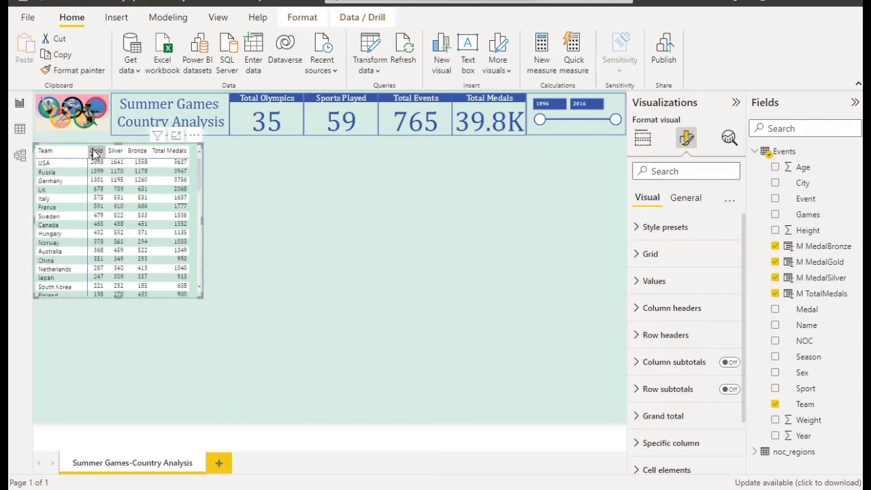
drag(202, 217, 199, 218)
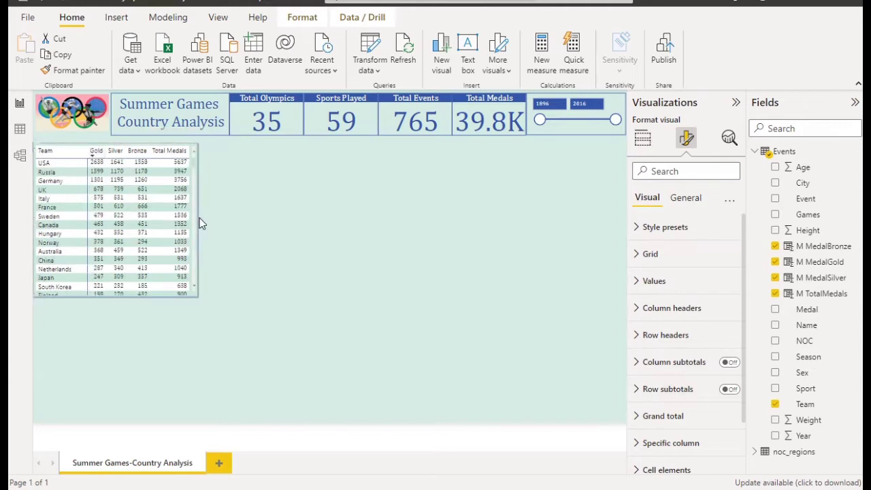
Step: Add an empty pie chart below the medals matrix, matching the matrix's width
click(249, 220)
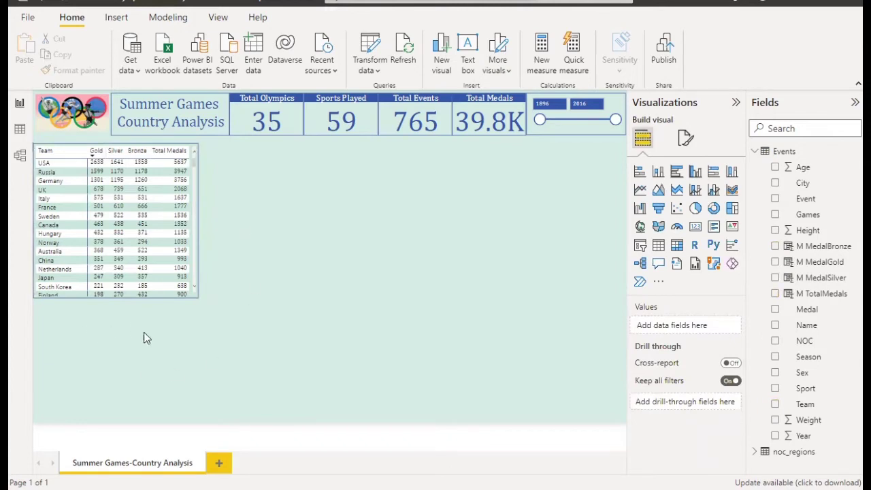
click(695, 208)
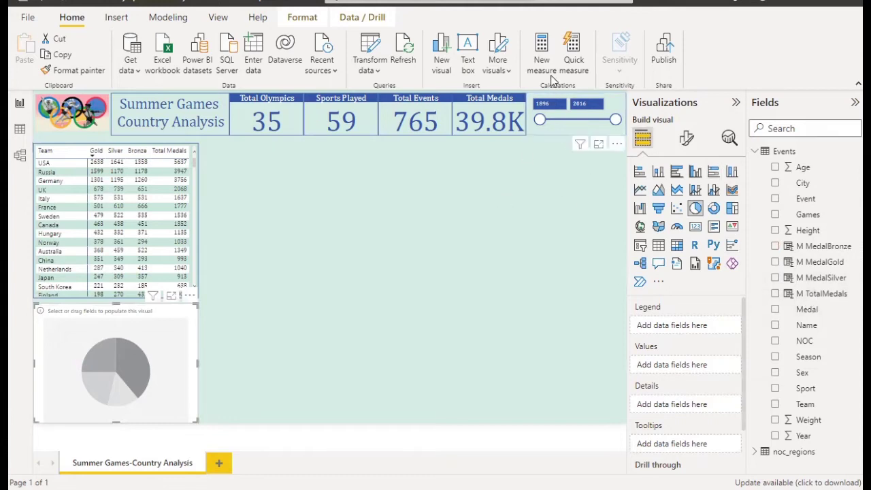
Step: Start a new measure named M PptMale in the Events table, with CALCULATE as its function
click(784, 151)
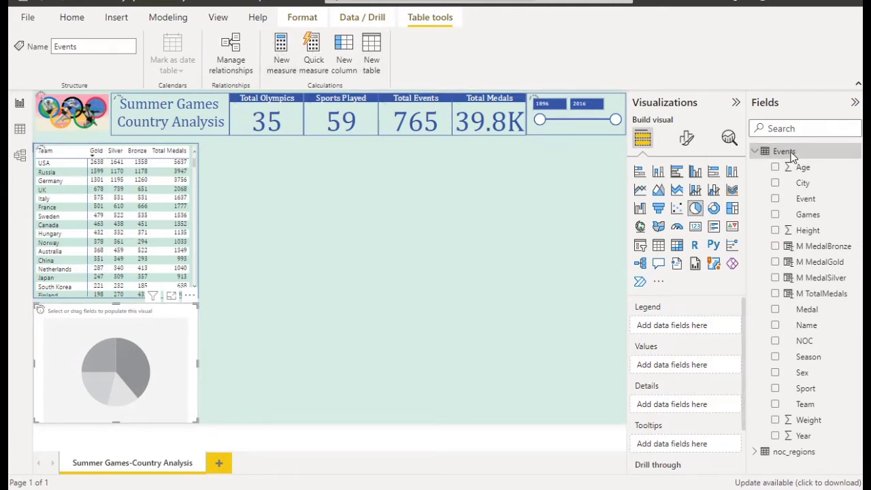
click(281, 60)
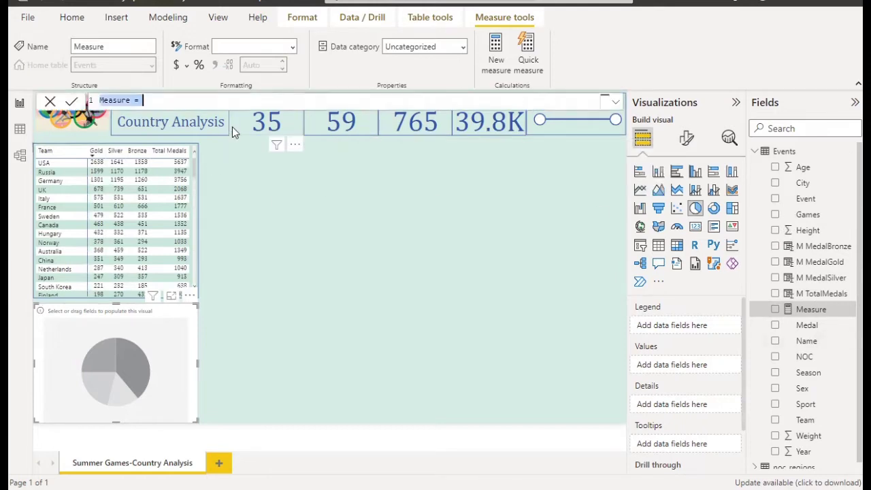
text(M)
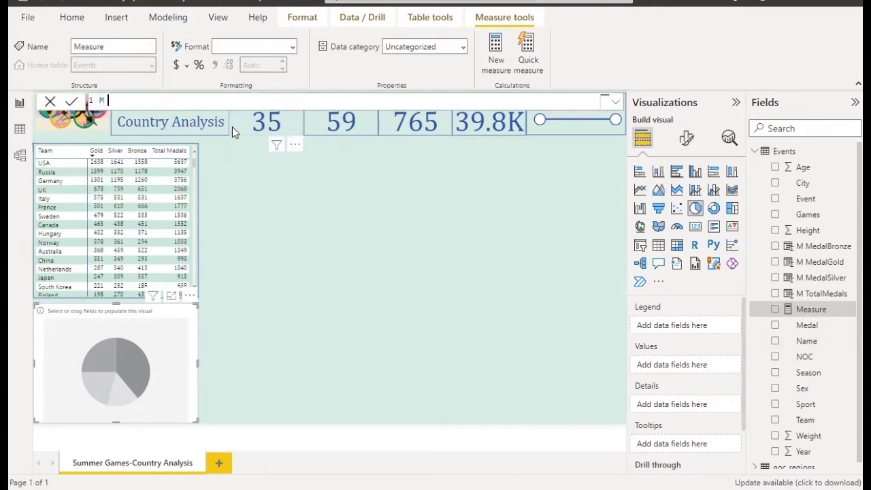
text( PptMale = calcu)
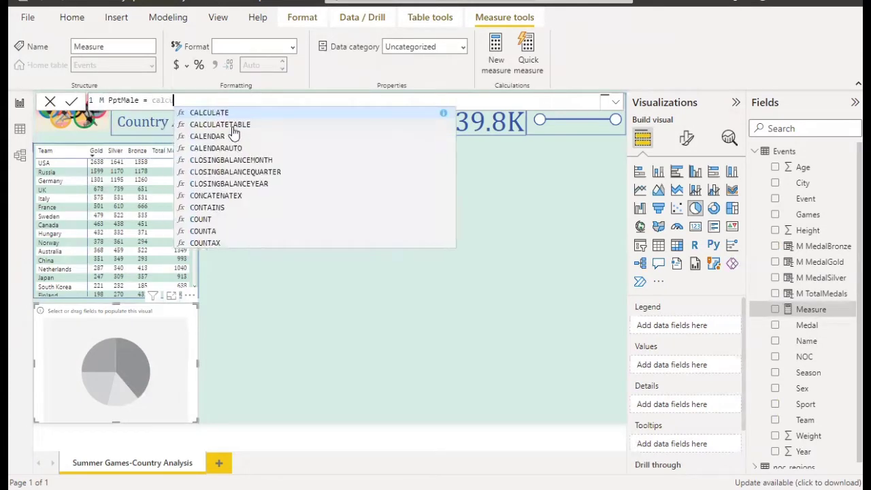
key(Tab)
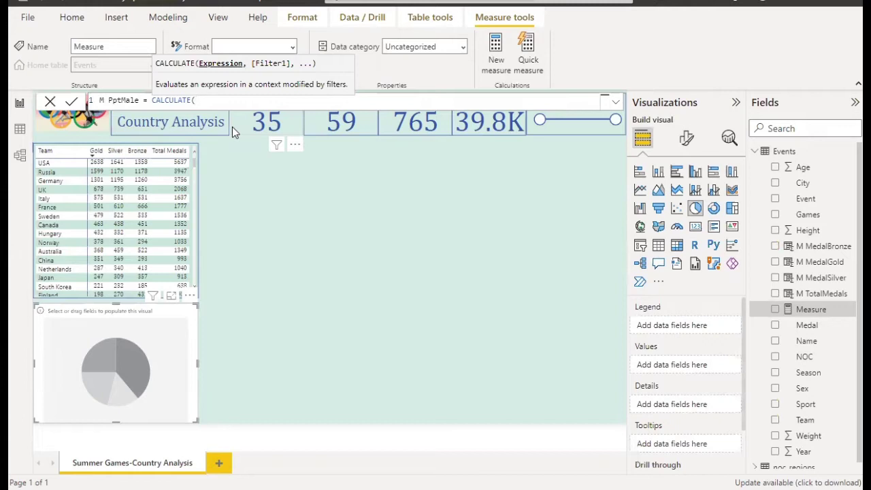
Step: Enter COUNTA(Events[Sex]) as the expression that the M PptMale measure calculates
text(caount)
key(BackSpace)
key(BackSpace)
key(BackSpace)
key(BackSpace)
key(BackSpace)
text(oun)
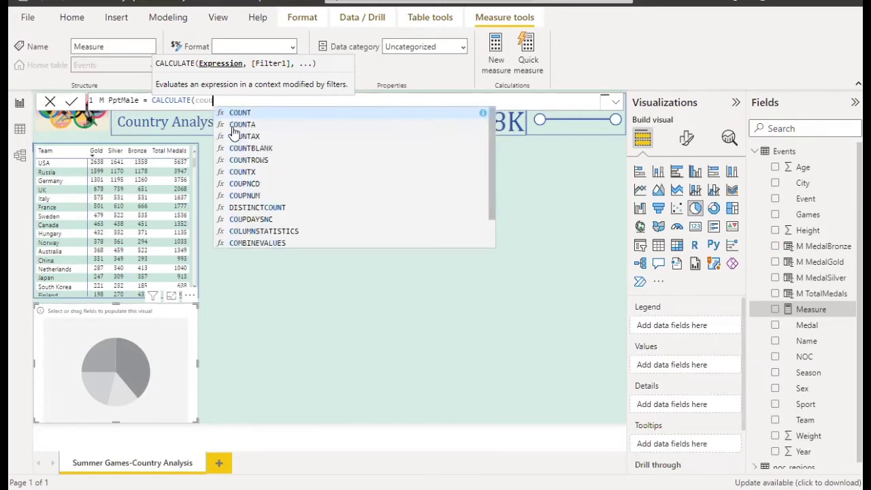
key(Down)
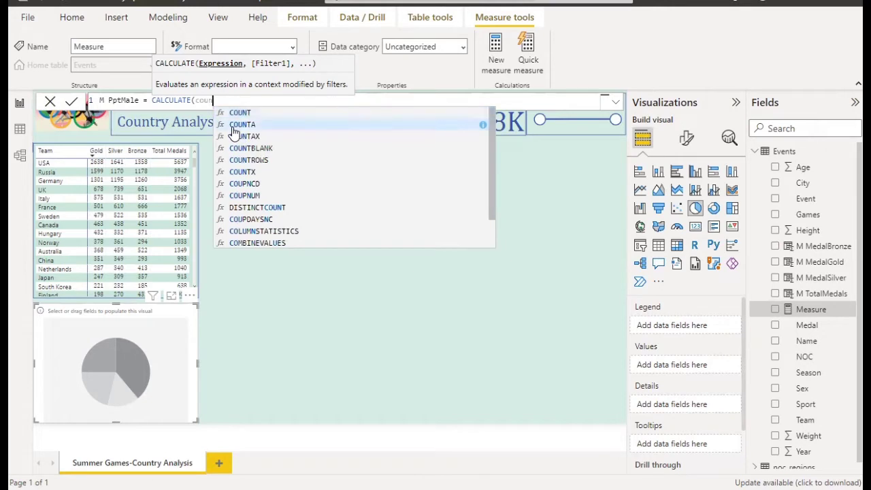
key(Tab)
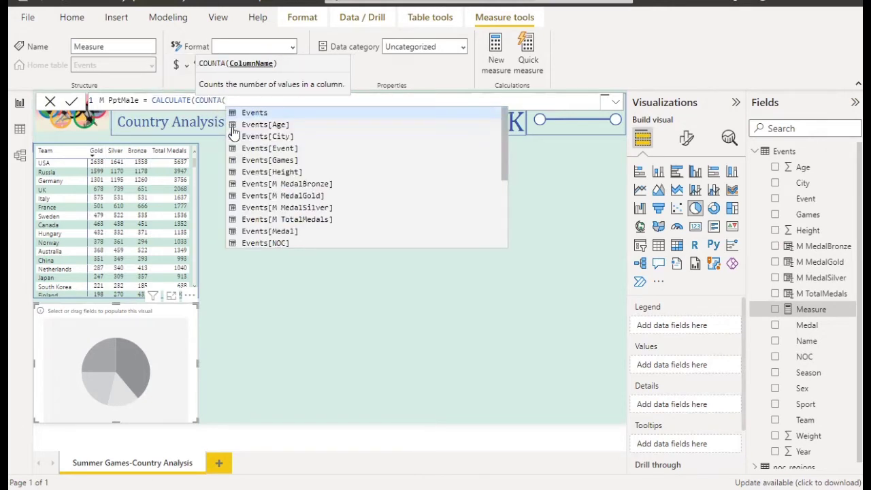
key(Down)
key(Down)
key(Down)
key(Down)
key(Down)
key(Down)
key(Down)
key(Down)
key(Down)
key(Down)
key(Down)
key(Down)
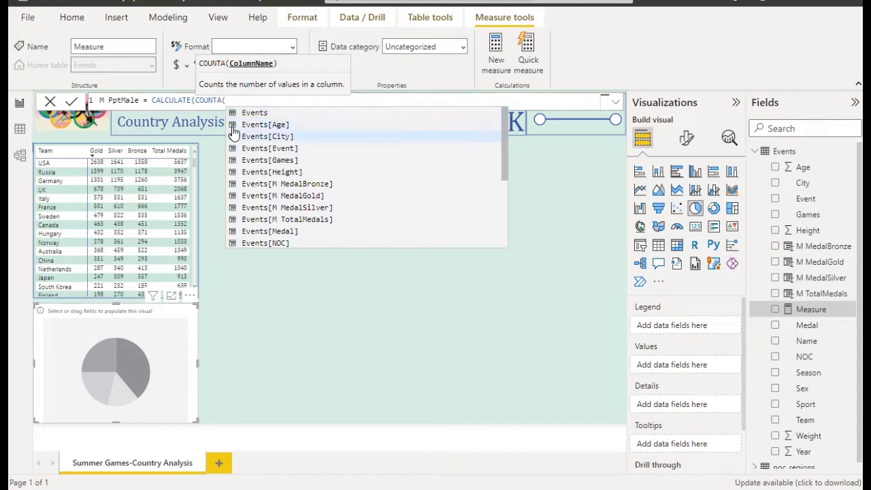
key(Down)
key(Down)
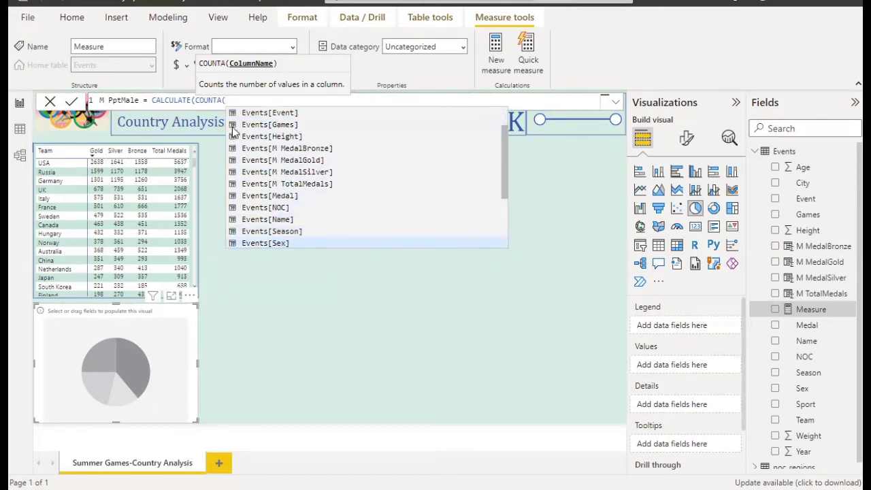
key(Tab)
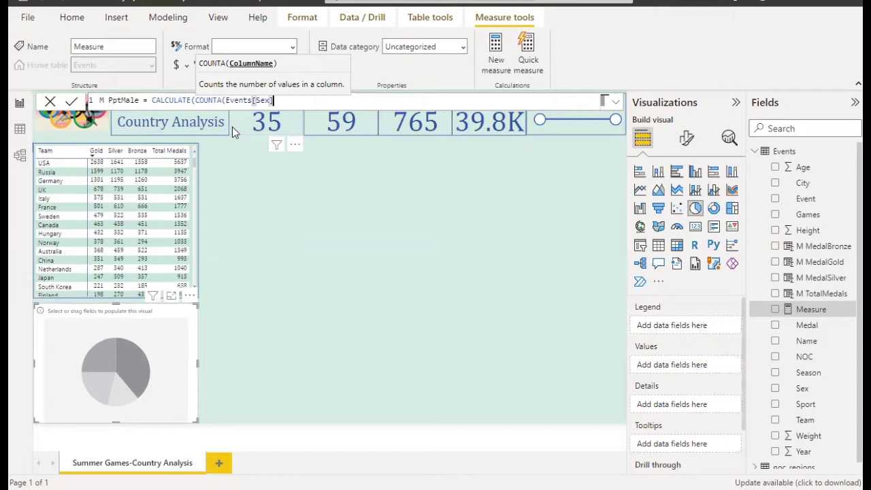
text(),)
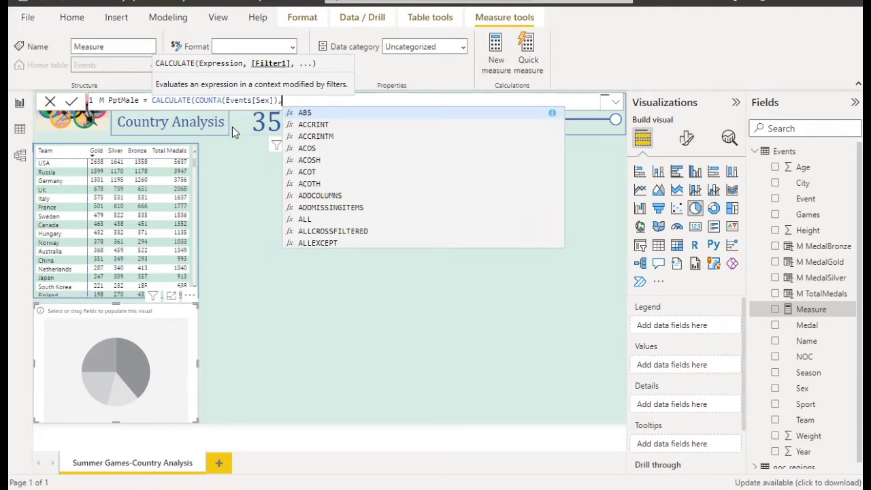
Step: Complete M PptMale with the filter Events[Sex]="M", copy the whole formula, and commit the measure
text(event)
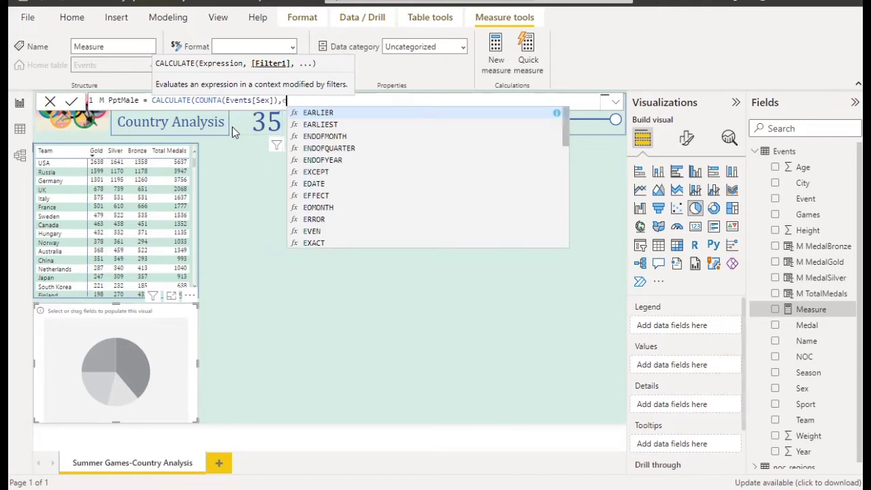
key(Down)
key(Down)
key(Down)
key(Down)
key(Down)
key(Down)
key(Down)
key(Down)
key(Down)
key(Down)
key(Down)
key(Down)
key(Down)
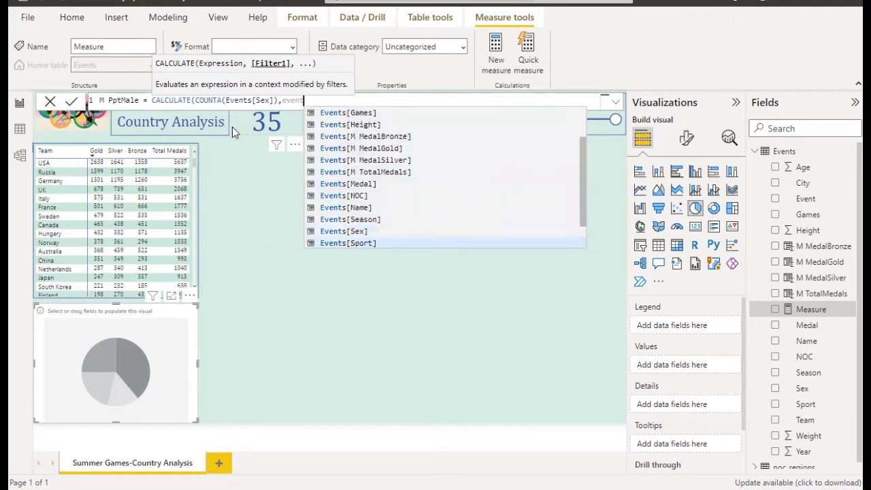
key(Up)
key(Tab)
text(=)
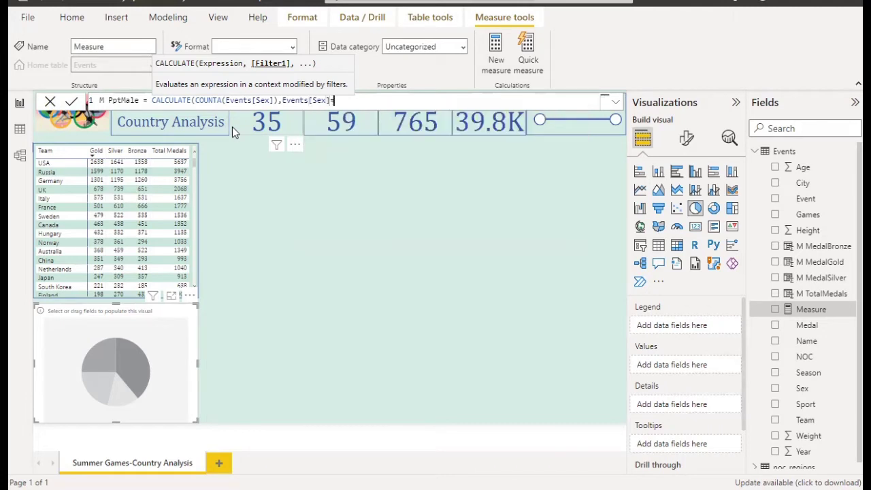
text("M"))
key(ctrl+a)
key(ctrl+c)
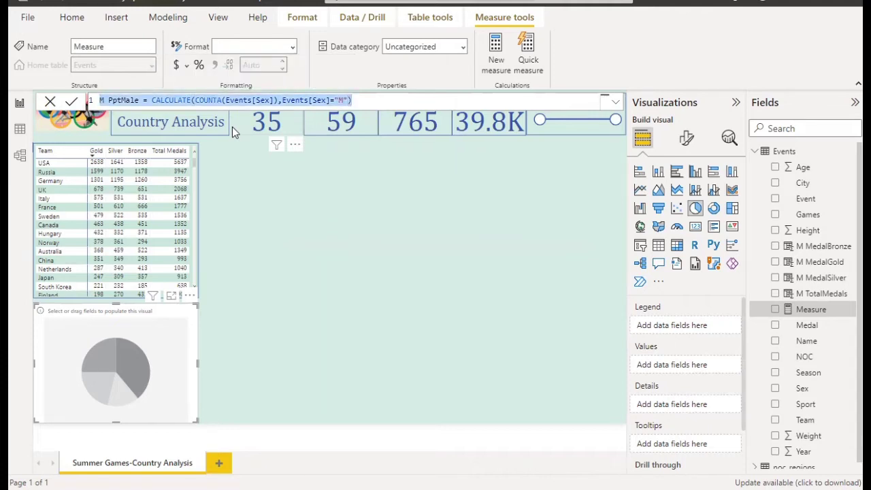
click(72, 102)
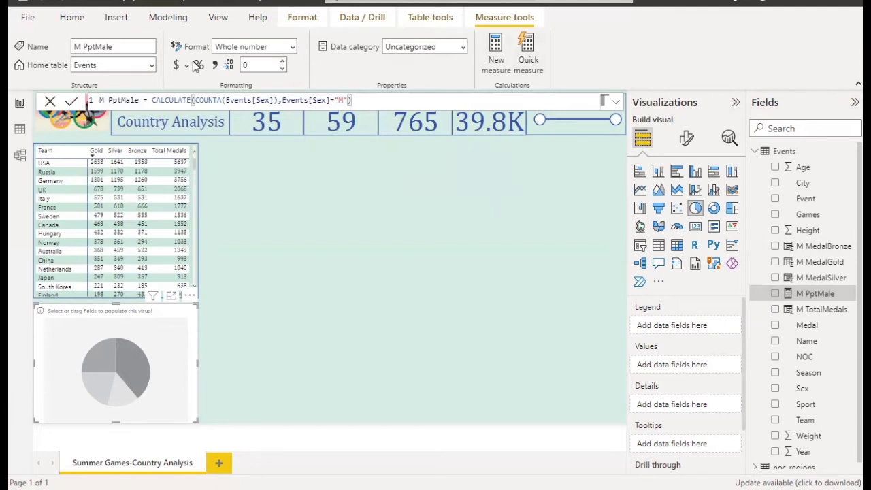
Step: Create another measure in Events from the copied formula and name it M PptFemale
right_click(808, 292)
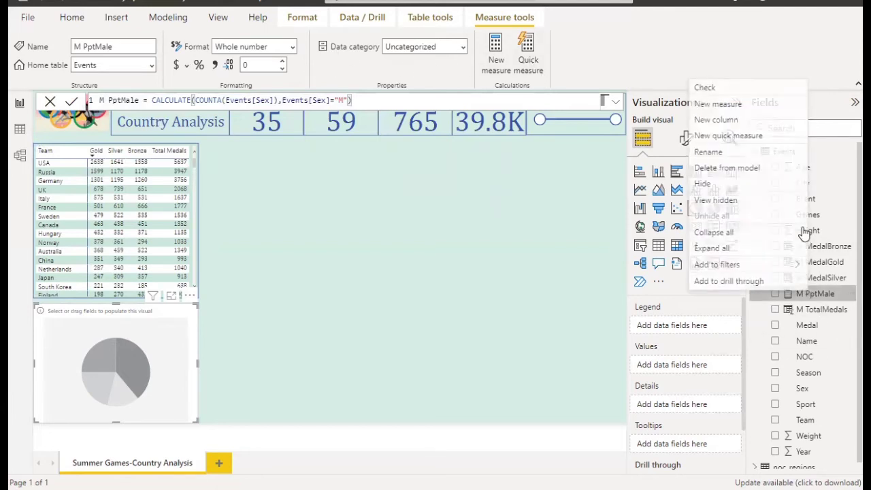
click(731, 106)
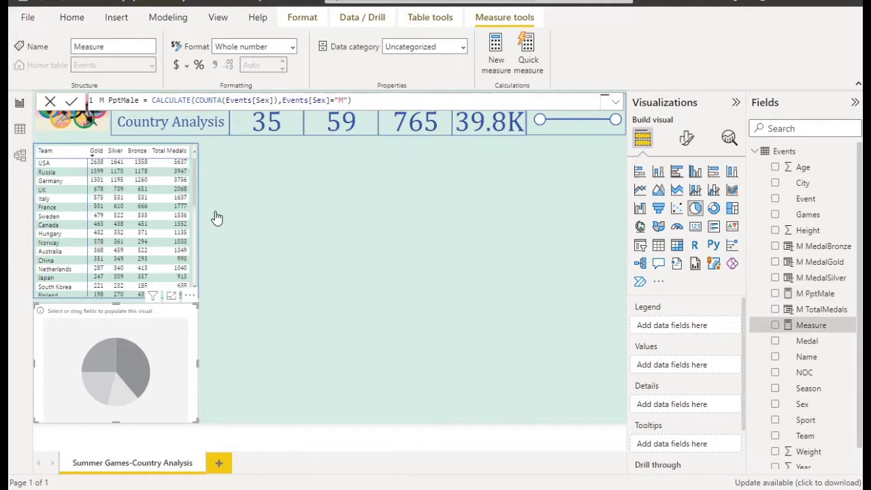
key(ctrl+v)
text(Fe)
key(Delete)
text(m)
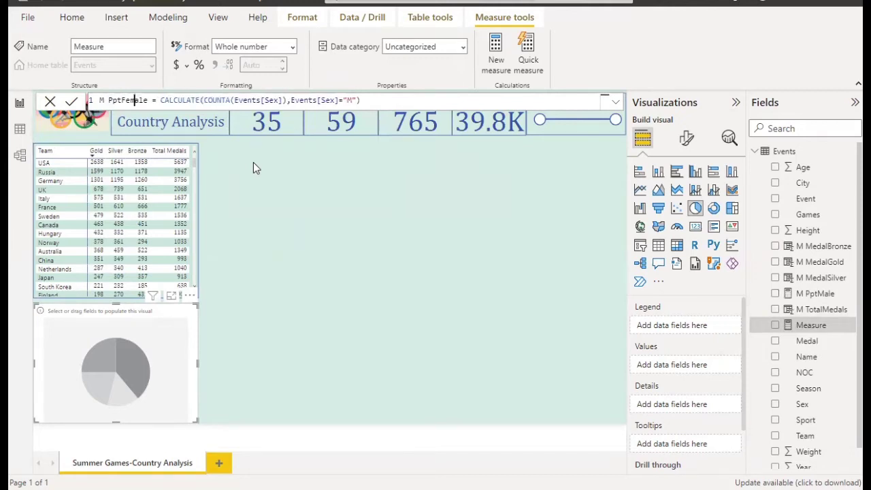
Step: Change the filter value in the M PptFemale formula to "F" and commit the measure
key(End)
key(Left)
key(Left)
key(BackSpace)
text(F)
key(Return)
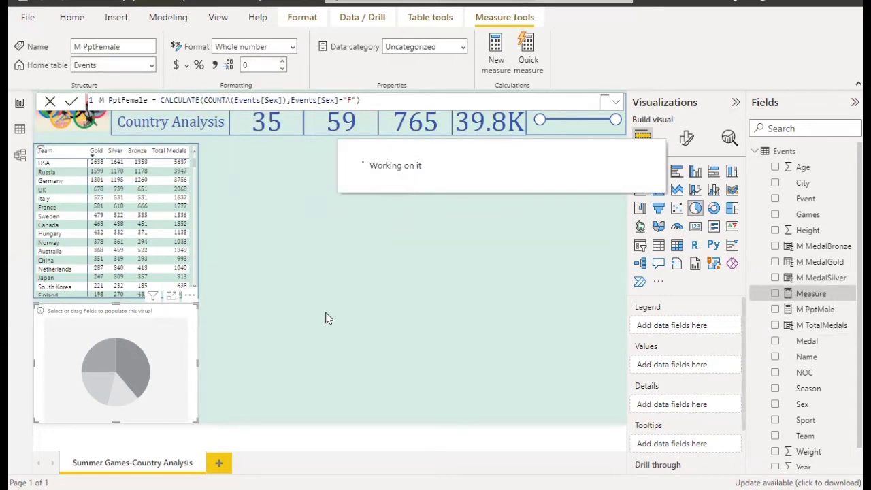
Step: Add M PptFemale and M PptMale as the values of the pie chart
click(775, 294)
click(776, 310)
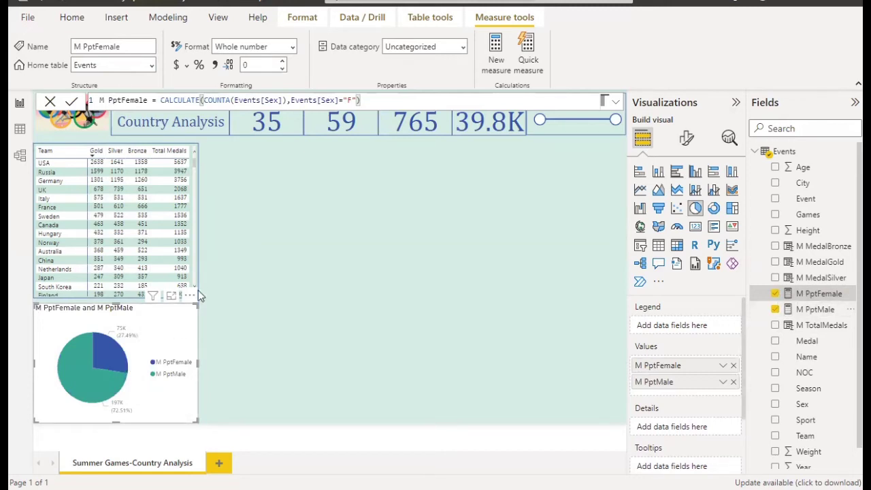
Step: Shorten the medals matrix slightly and extend the pie chart upward to meet the matrix's lower edge
scroll(195, 262, down, 5)
click(115, 294)
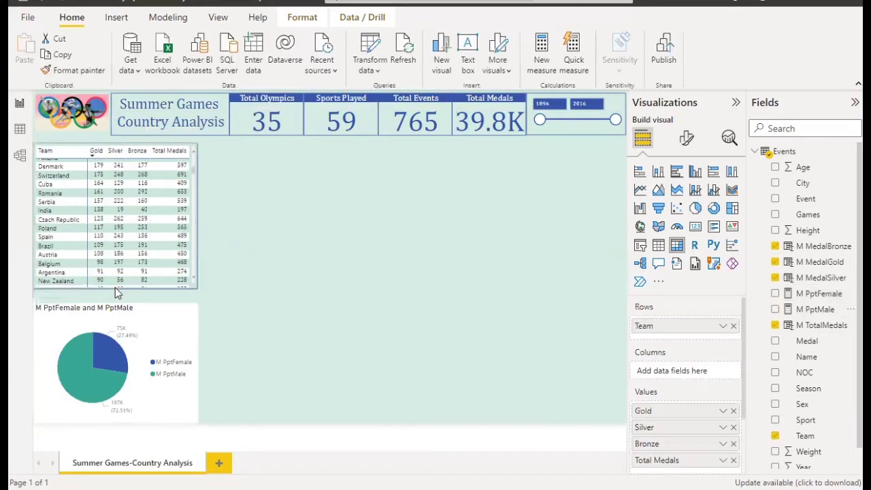
click(134, 325)
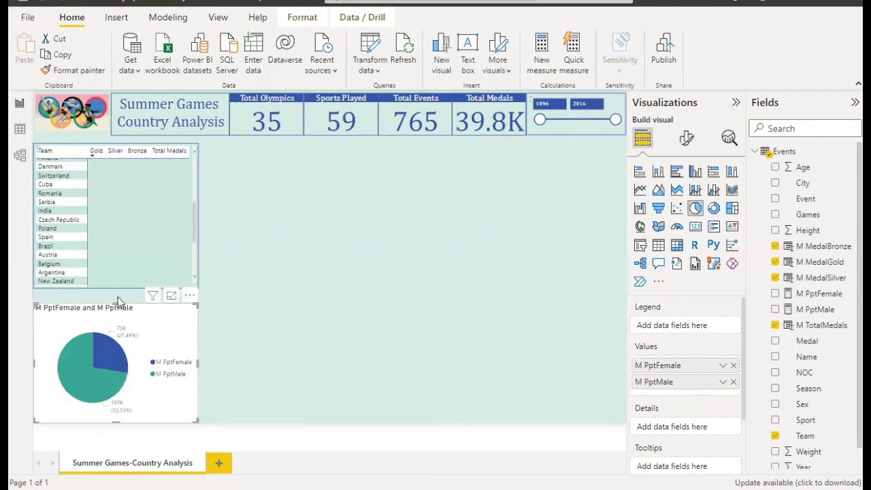
click(118, 296)
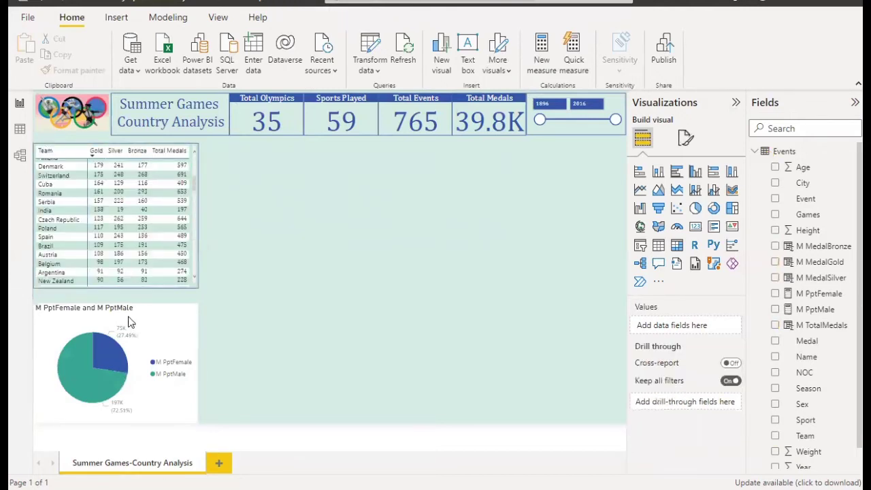
click(114, 306)
drag(114, 303, 118, 295)
drag(185, 338, 185, 339)
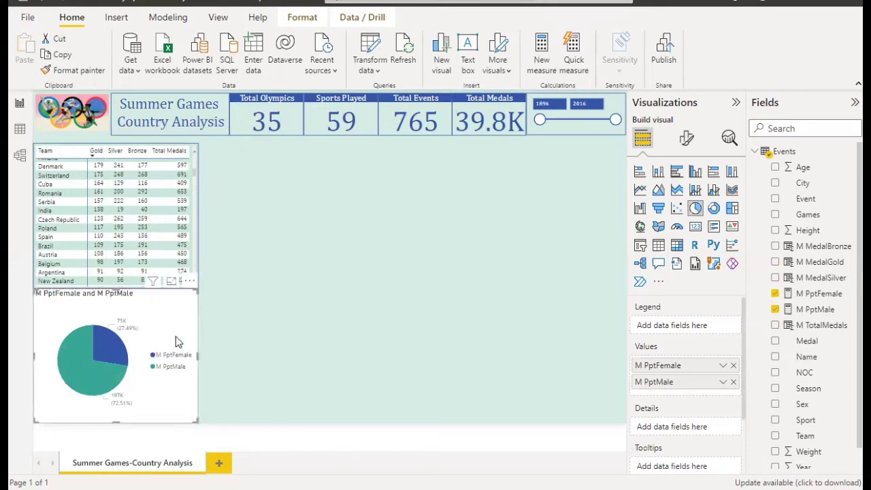
Step: Set the pie chart's label contents to All detail labels and turn off its legend
click(686, 140)
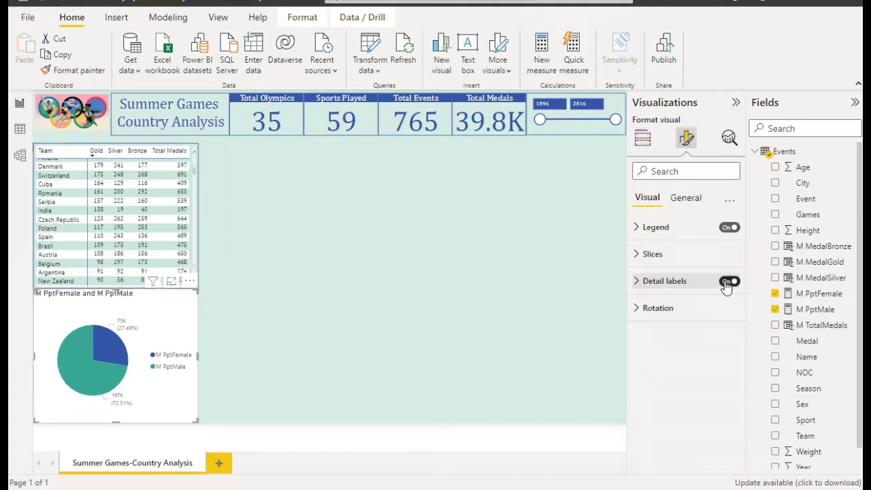
click(726, 283)
click(662, 285)
click(689, 395)
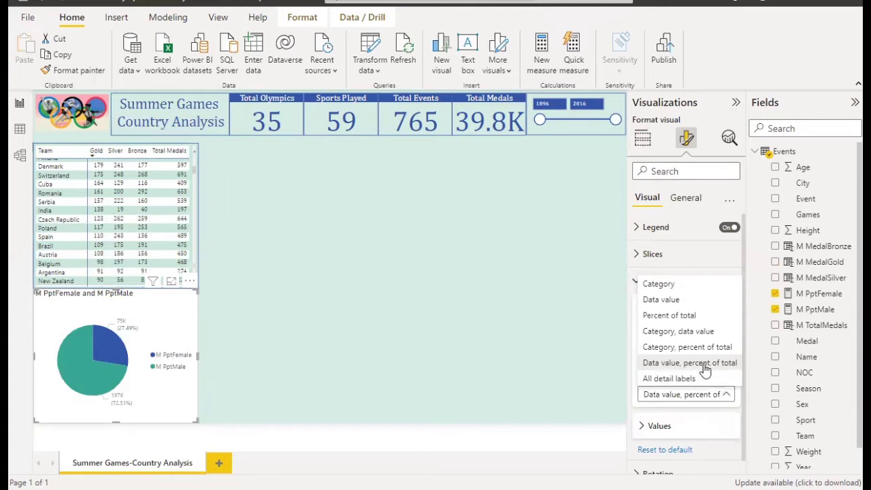
click(698, 386)
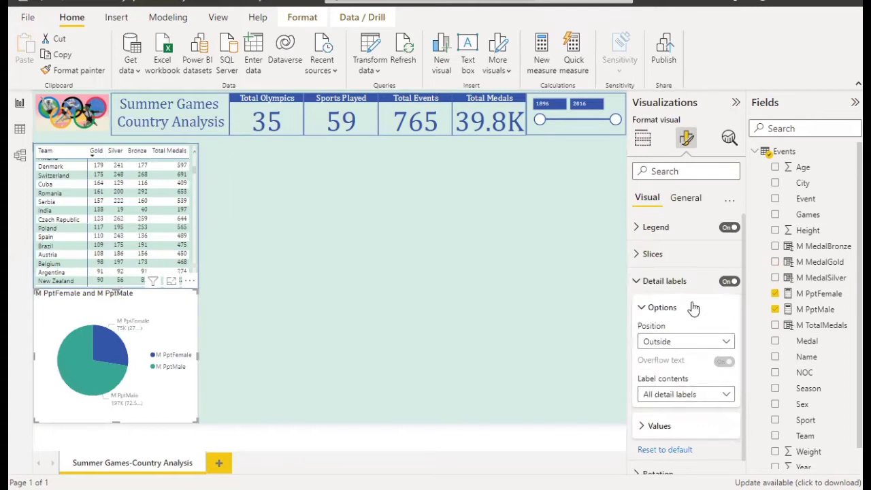
click(634, 280)
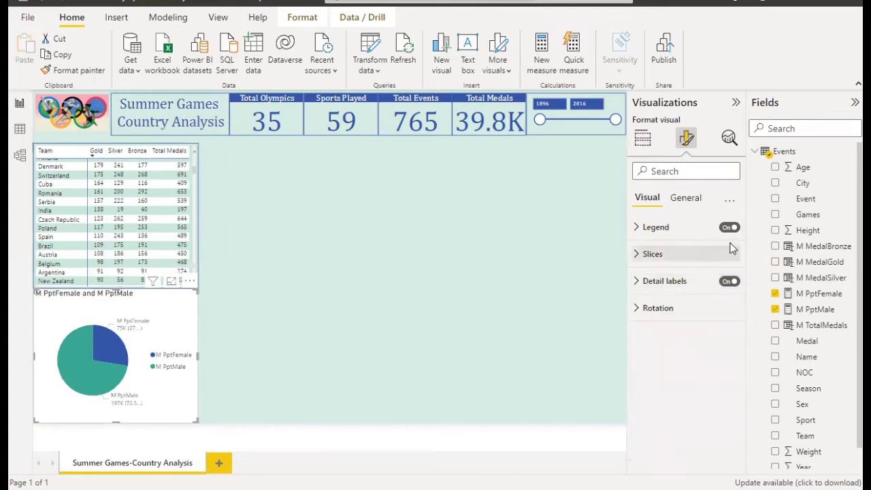
click(729, 228)
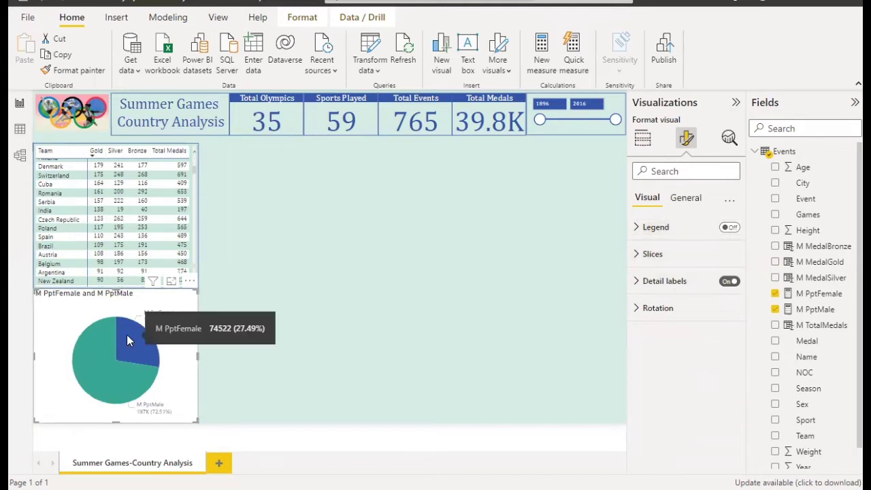
Step: Set the position of the pie chart's detail labels to Inside
mouse_move(171, 391)
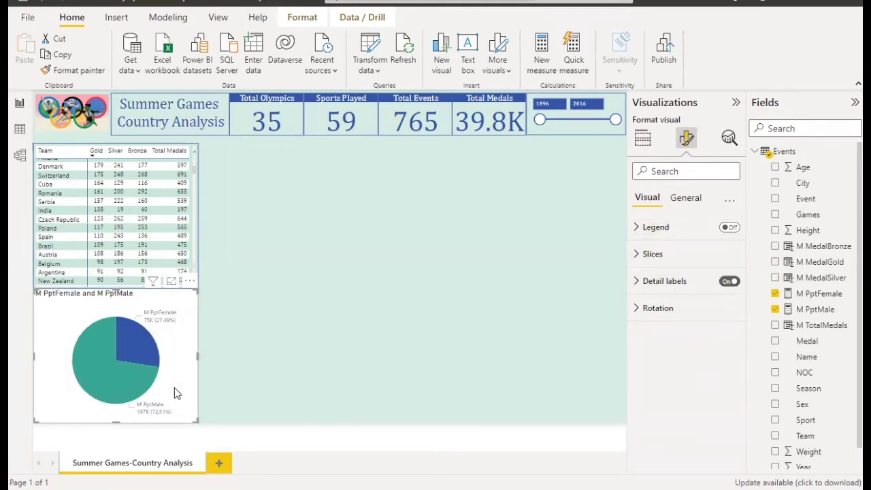
click(670, 282)
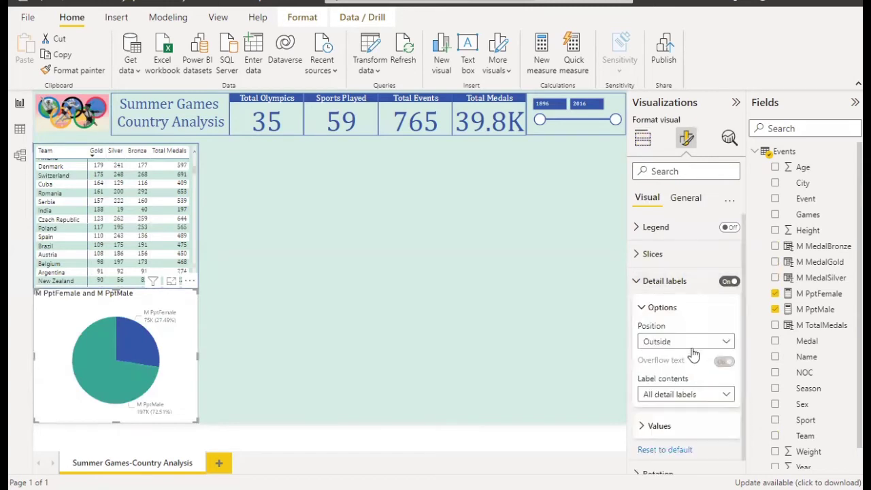
click(692, 344)
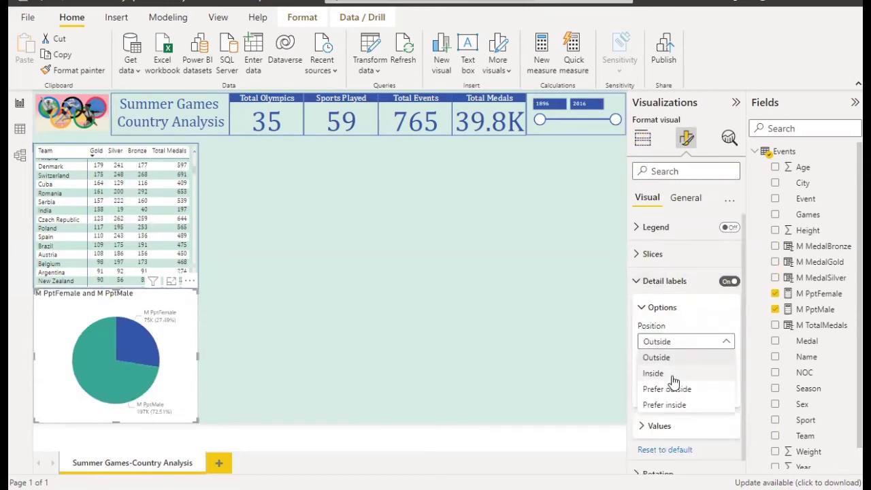
click(672, 374)
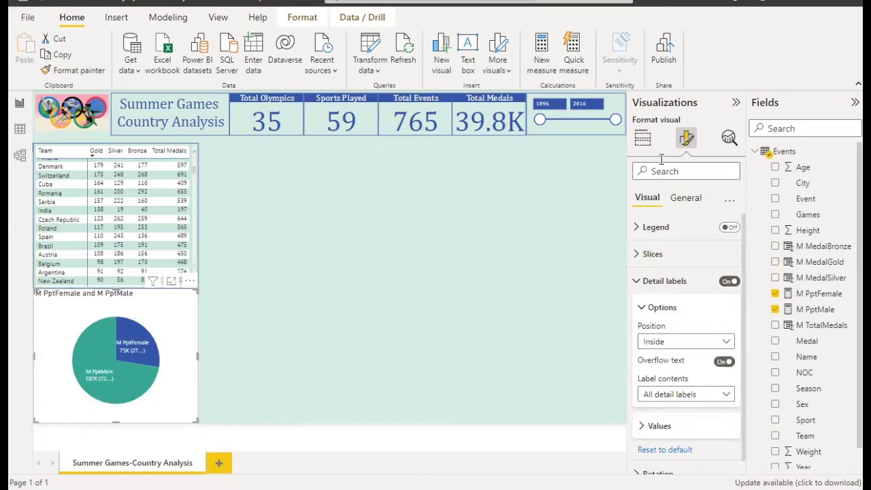
Step: Rename the M PptFemale value of the pie chart to Female
click(642, 138)
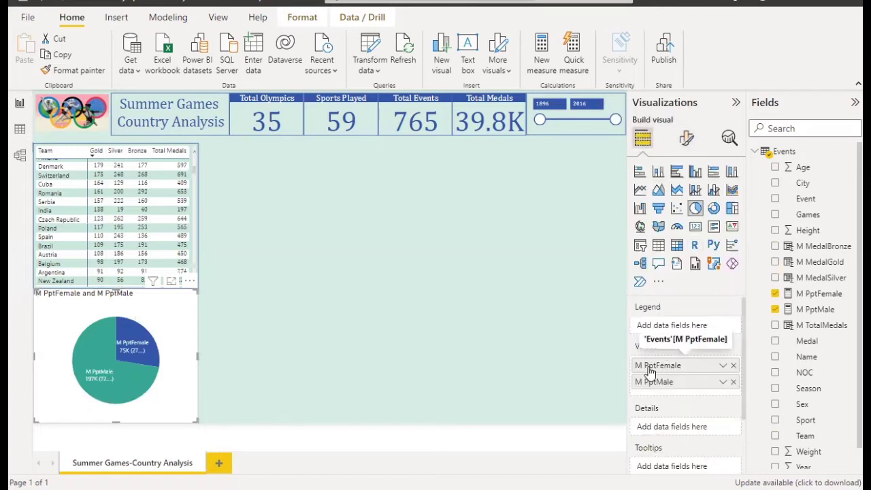
double_click(648, 371)
click(647, 365)
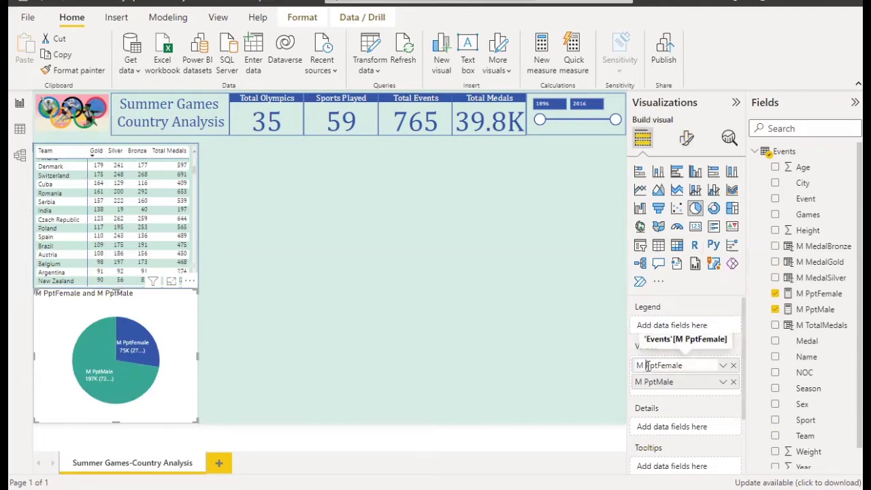
right_click(655, 365)
key(Escape)
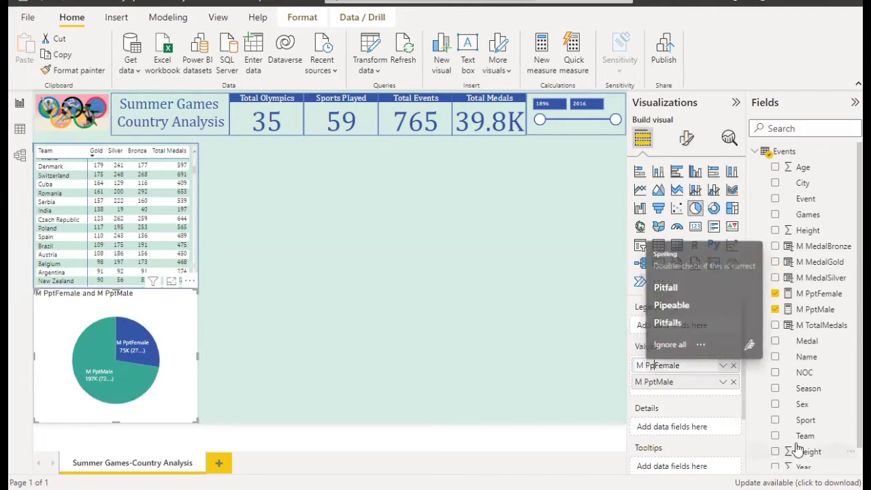
key(BackSpace)
key(BackSpace)
key(BackSpace)
key(BackSpace)
key(BackSpace)
key(Return)
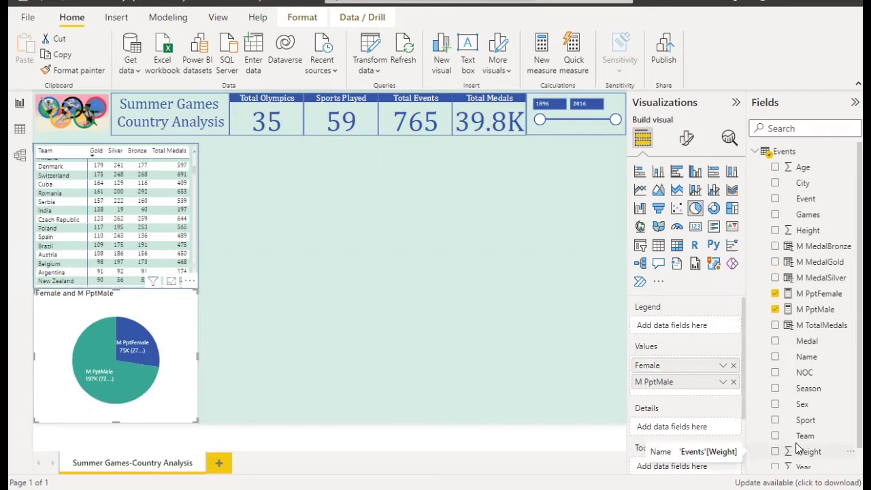
Step: Rename the M PptMale value of the pie chart to Male
double_click(657, 381)
click(656, 381)
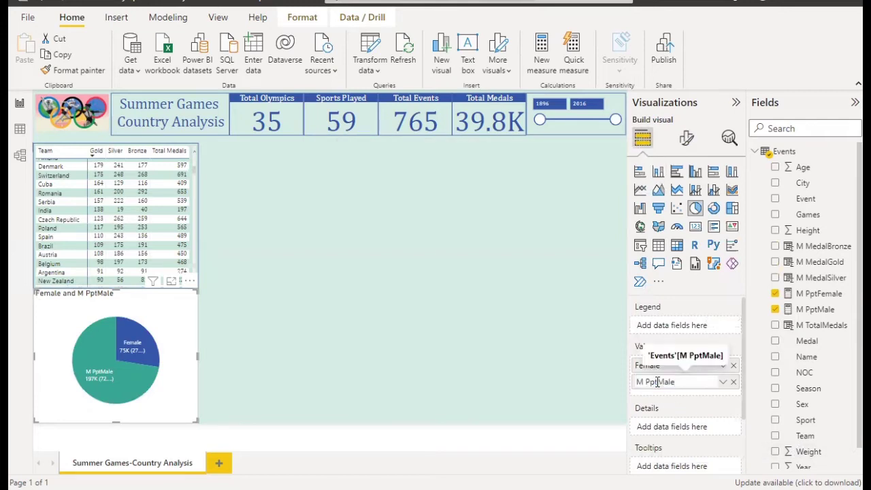
key(BackSpace)
key(BackSpace)
key(BackSpace)
key(BackSpace)
key(BackSpace)
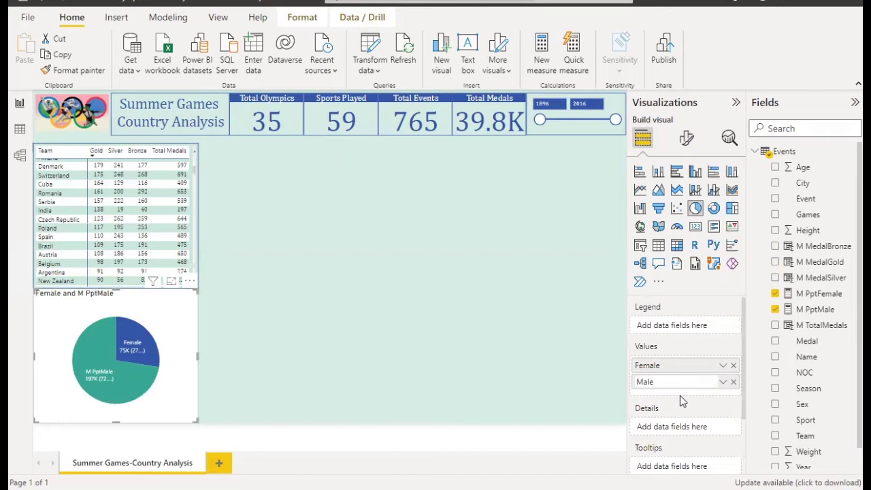
key(Return)
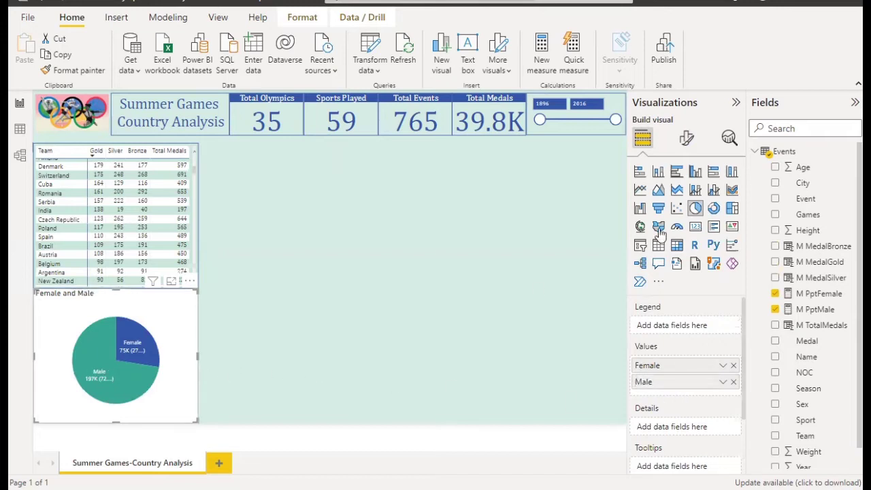
Step: Turn off the background effect of the Female and Male pie chart
click(687, 139)
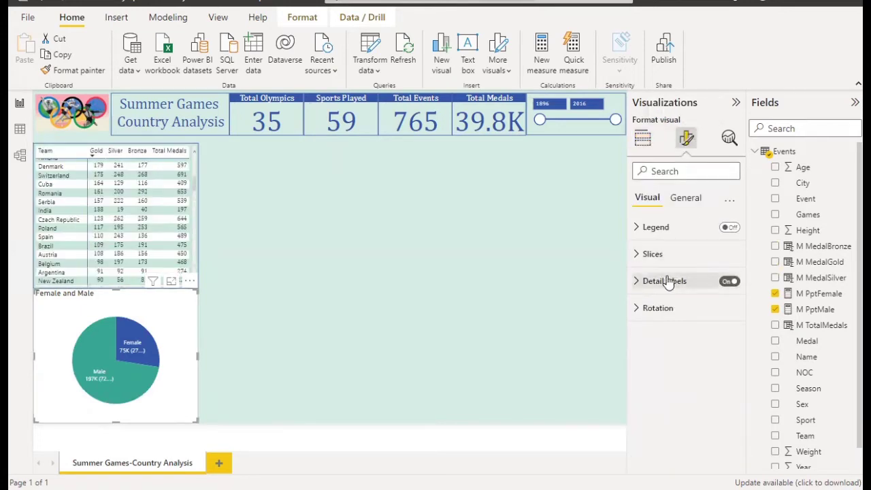
click(689, 198)
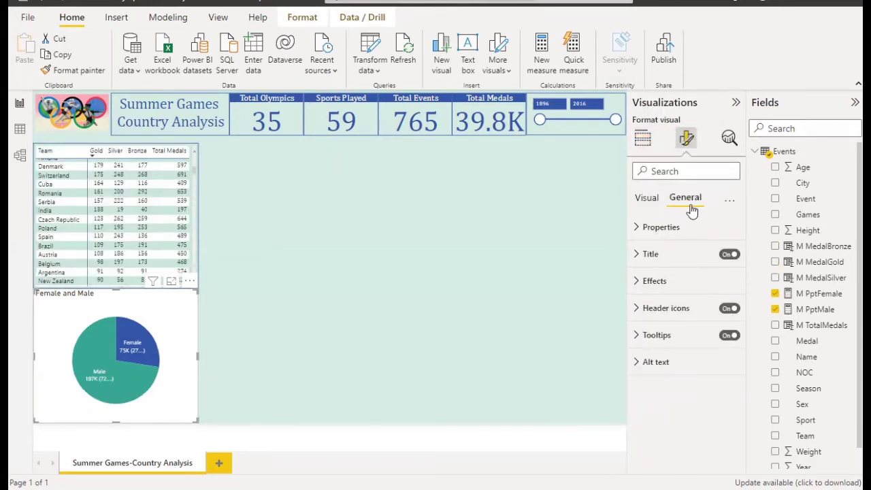
click(673, 288)
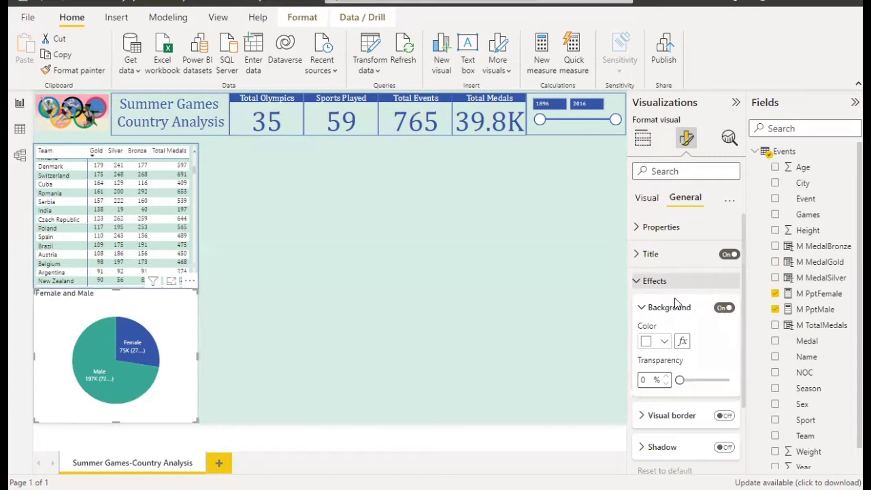
click(724, 308)
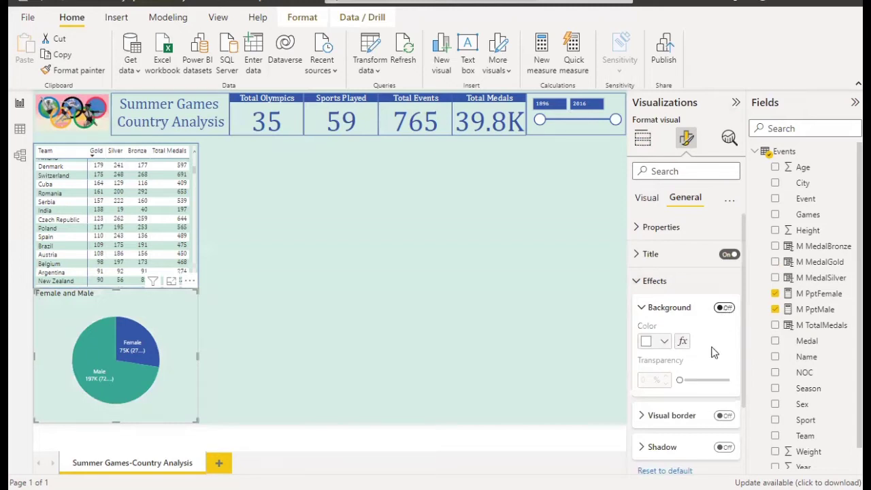
Step: Turn on the pie chart's visual border and color it the dark blue used in the page header
scroll(715, 350, down, 2)
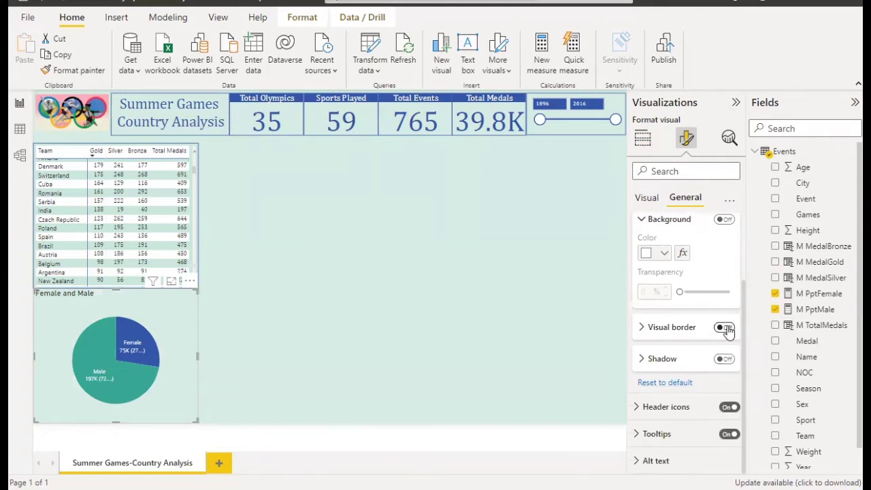
click(727, 329)
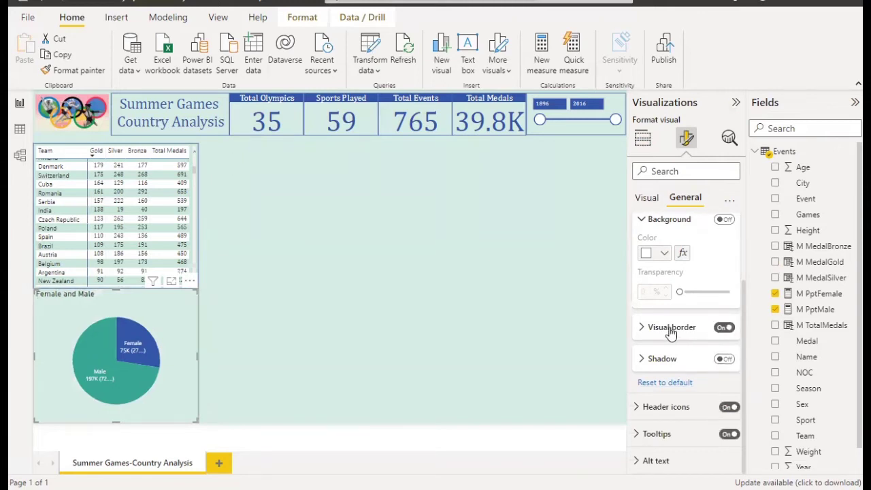
click(672, 330)
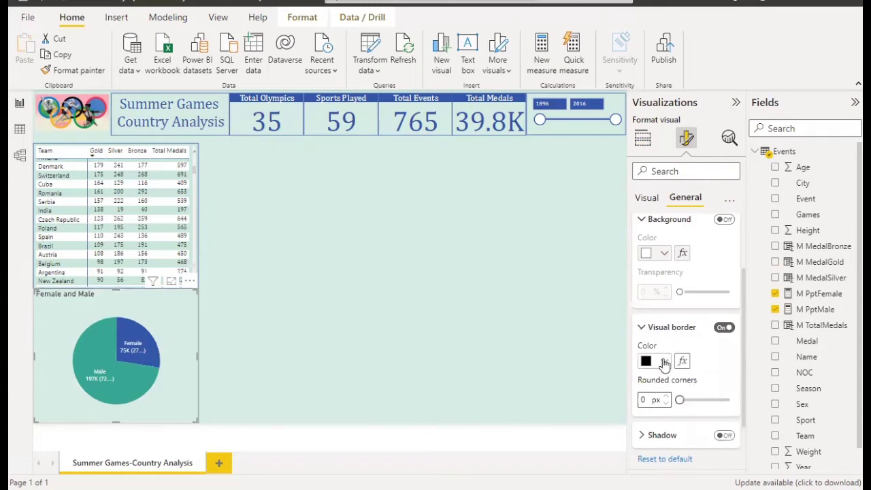
click(664, 363)
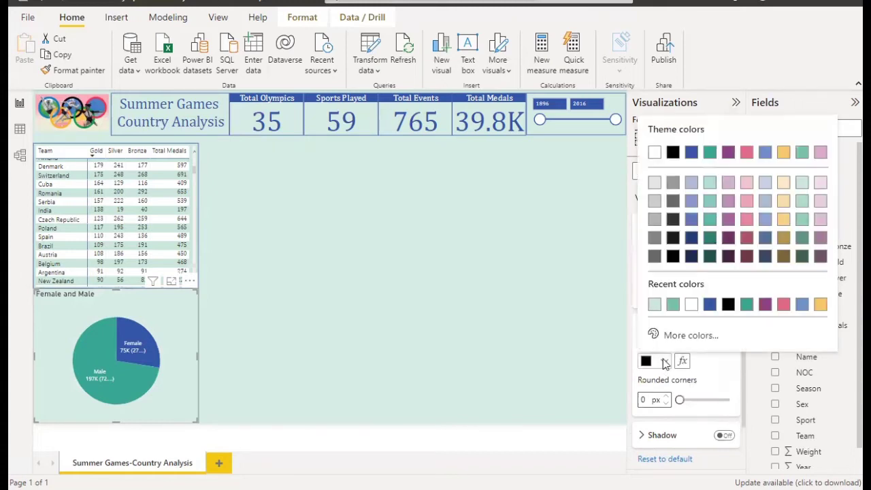
click(711, 306)
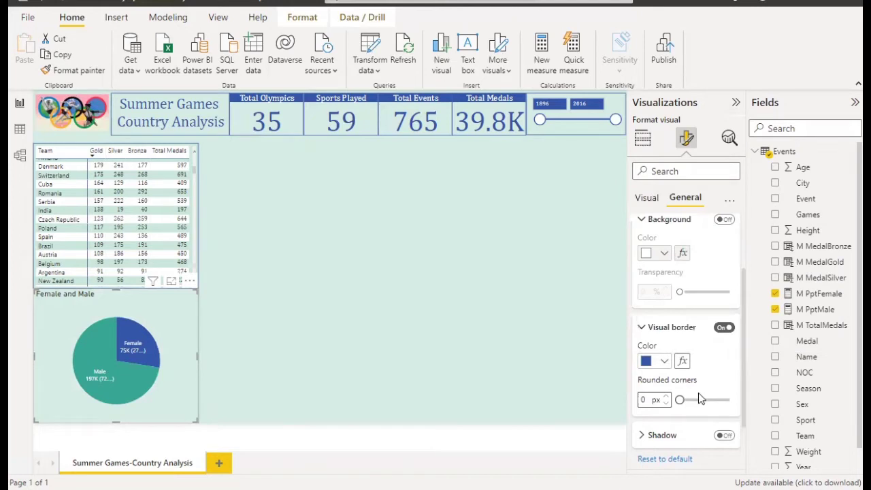
Step: Try strongly rounded corners on the pie chart's visual border
drag(680, 400, 747, 394)
click(361, 301)
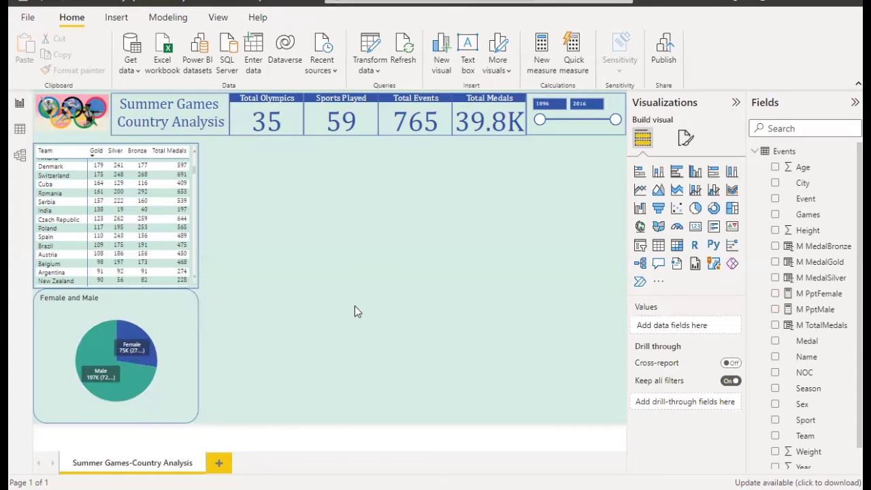
click(170, 324)
click(406, 306)
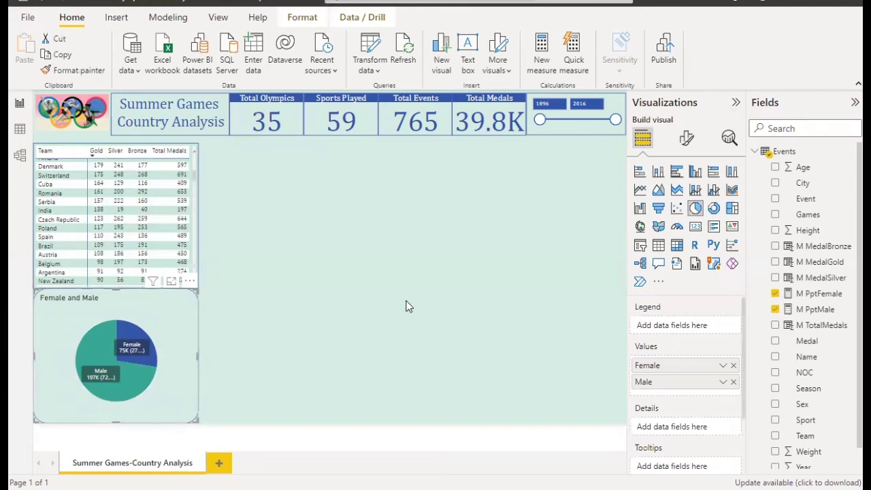
Step: Try copying the pie chart's formatting onto the medals matrix with Format painter
click(185, 316)
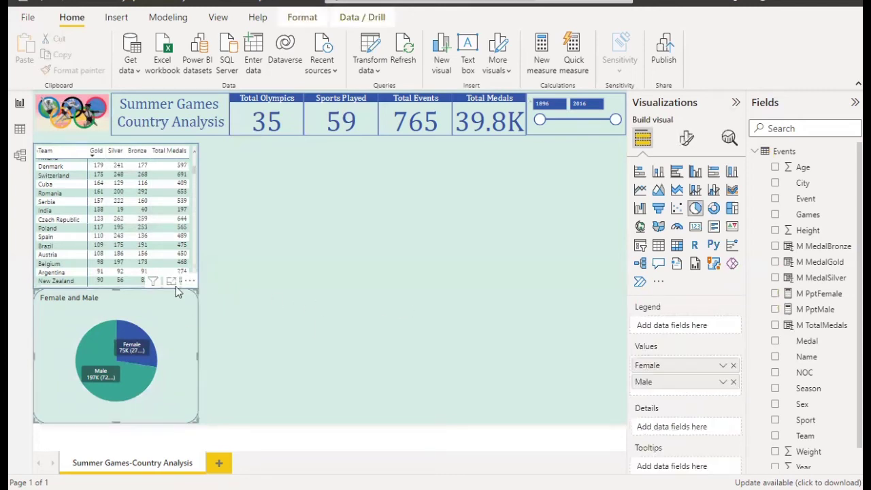
click(74, 70)
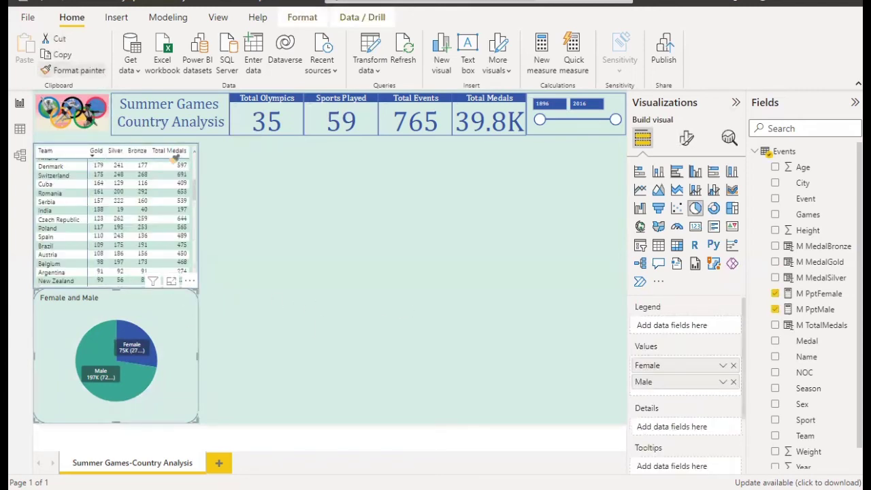
click(194, 151)
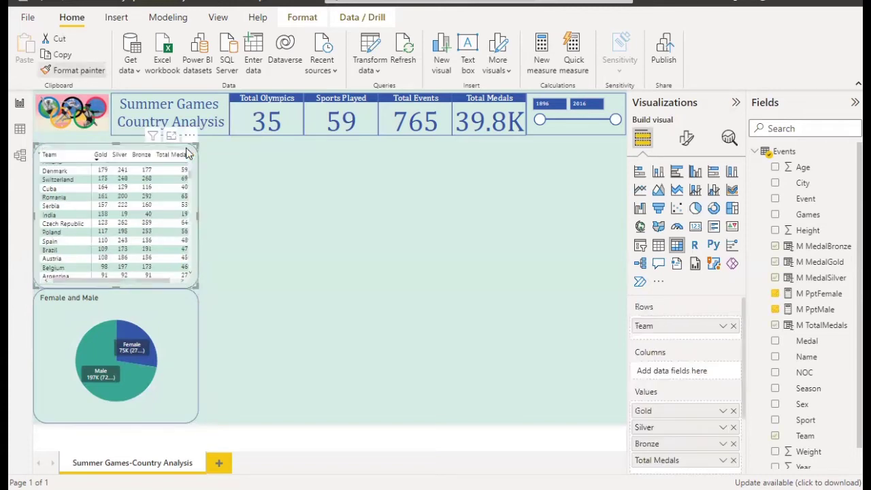
click(371, 271)
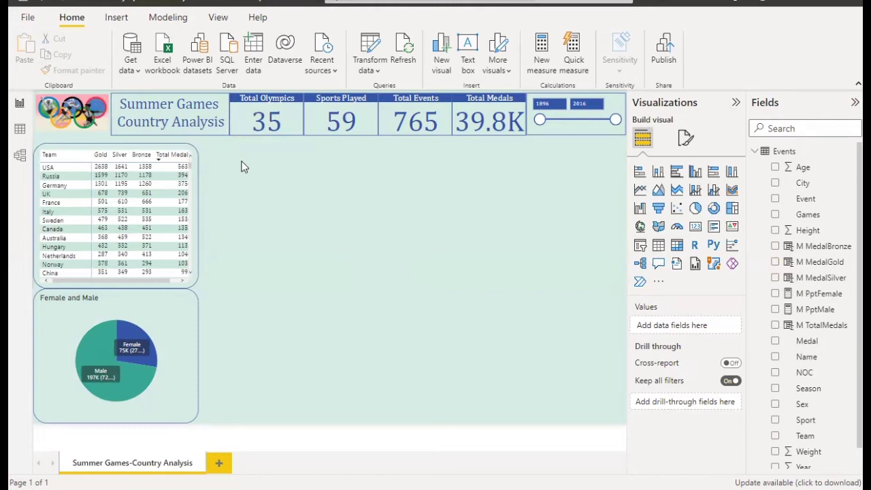
Step: Undo the formatting copied to the medals matrix and the rounded corners on the pie chart's border
key(ctrl+z)
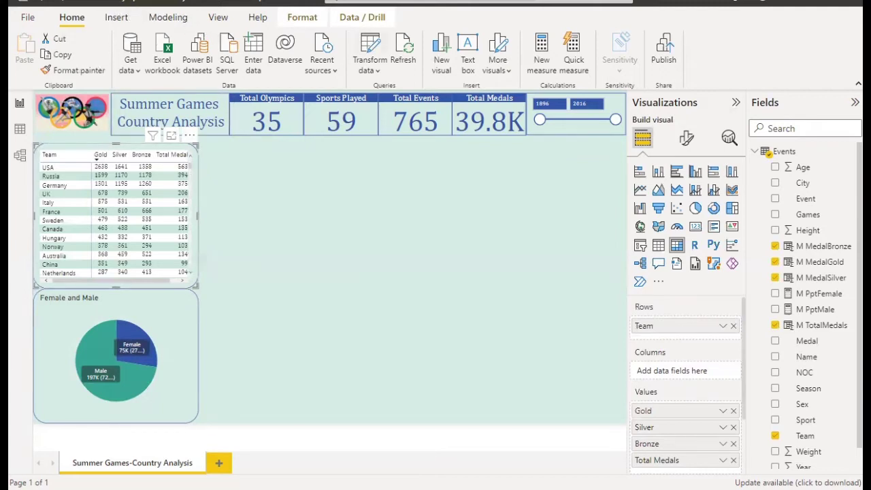
click(43, 3)
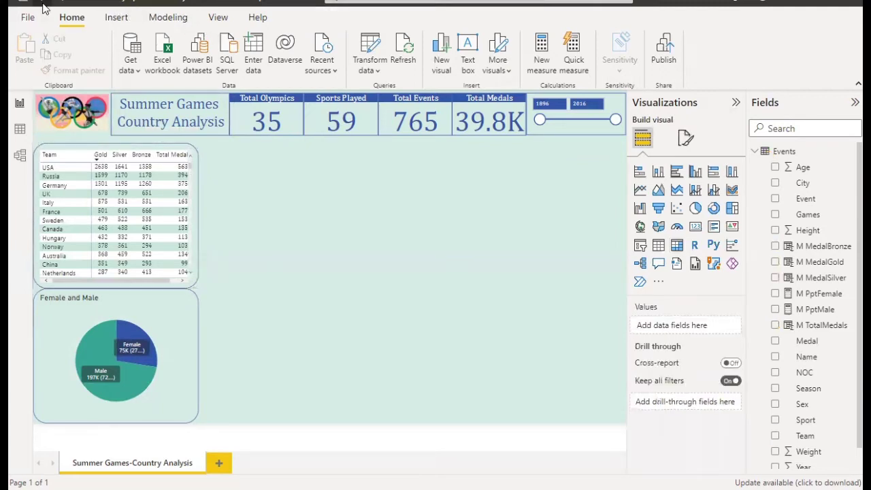
click(43, 5)
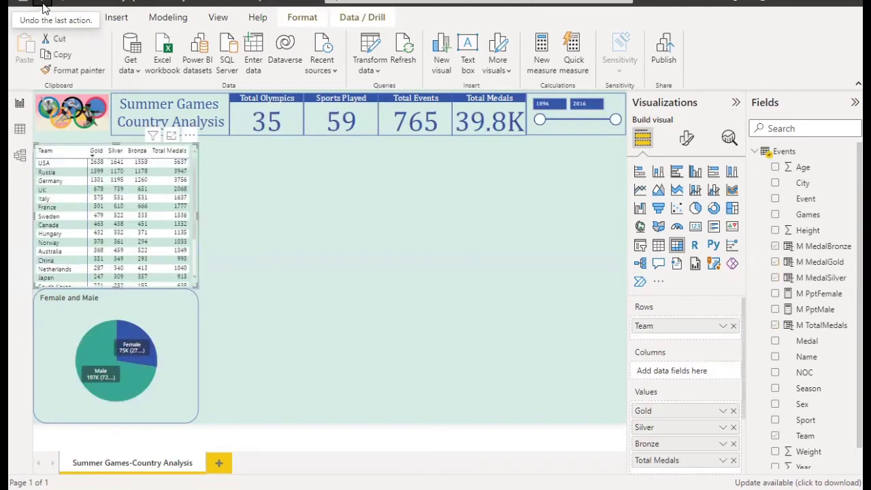
click(43, 5)
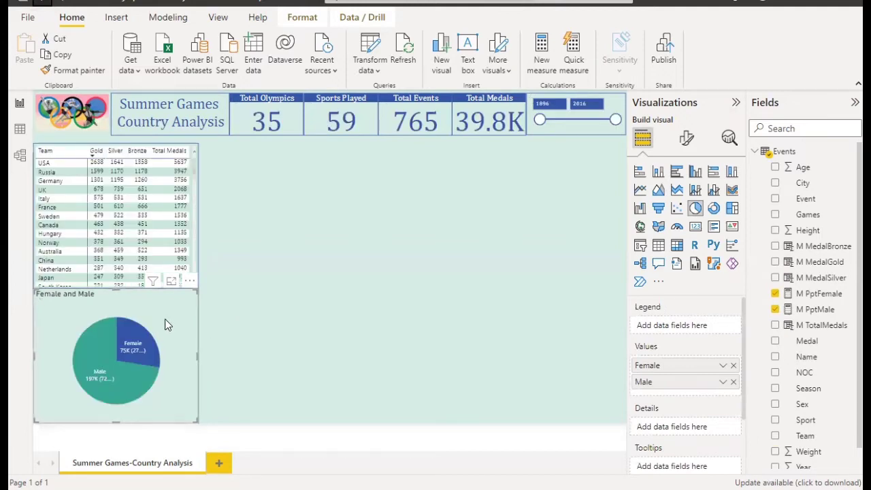
Step: Extend the pie chart's title text to "Female and Male Participants"
click(686, 139)
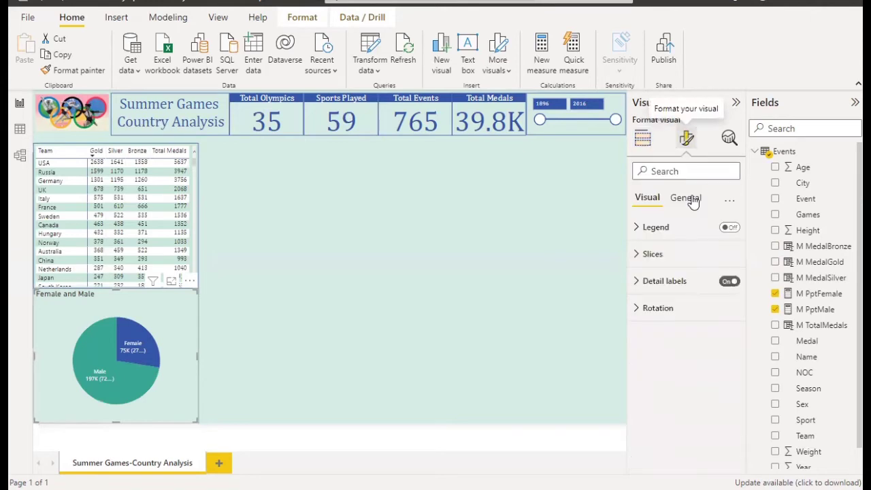
click(691, 200)
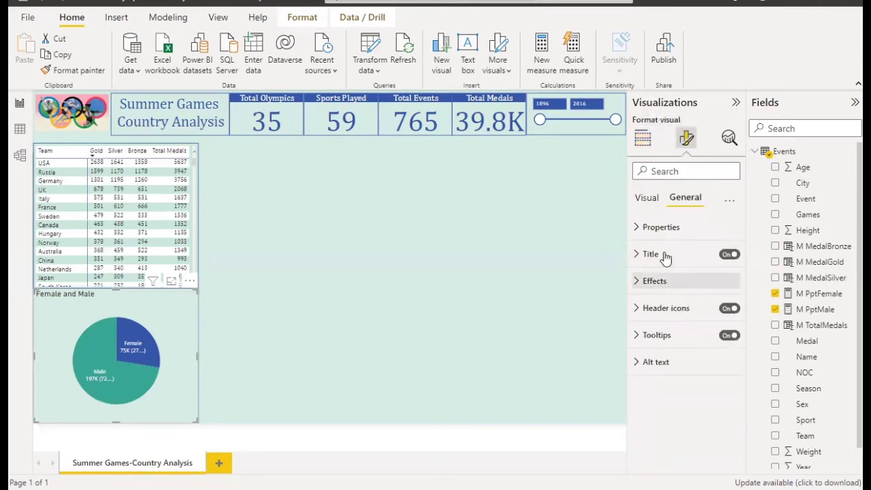
click(665, 255)
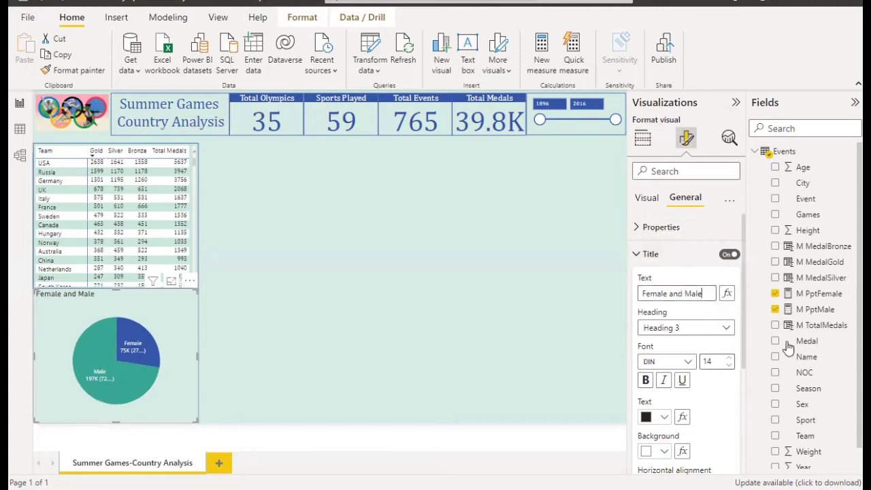
text(Participants)
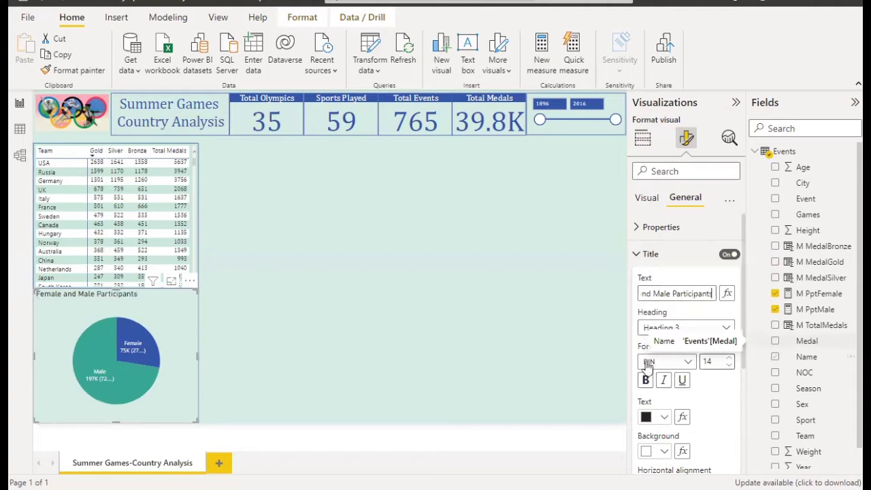
Step: Set the pie chart title's font to Cambria at size 12
click(689, 361)
click(679, 234)
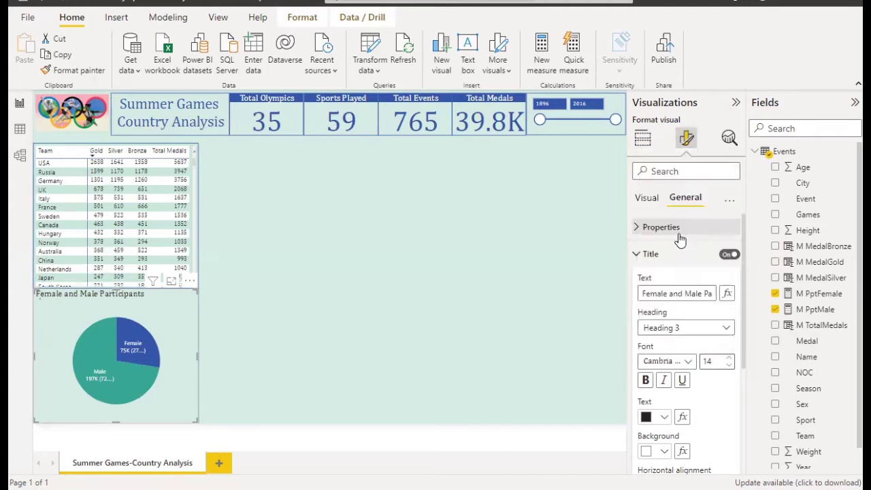
click(729, 366)
click(730, 366)
Step: Format the pie chart's title as bold, centered white text on a dark blue background
scroll(710, 392, down, 2)
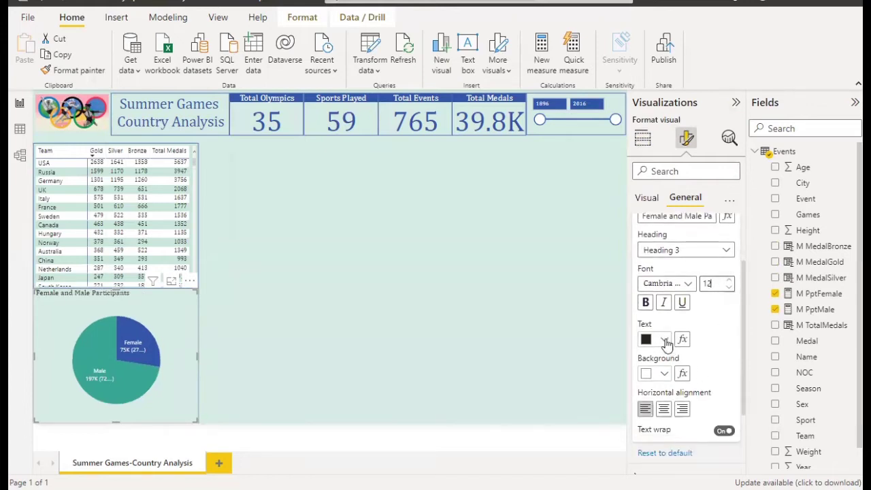
click(664, 340)
click(712, 288)
click(666, 379)
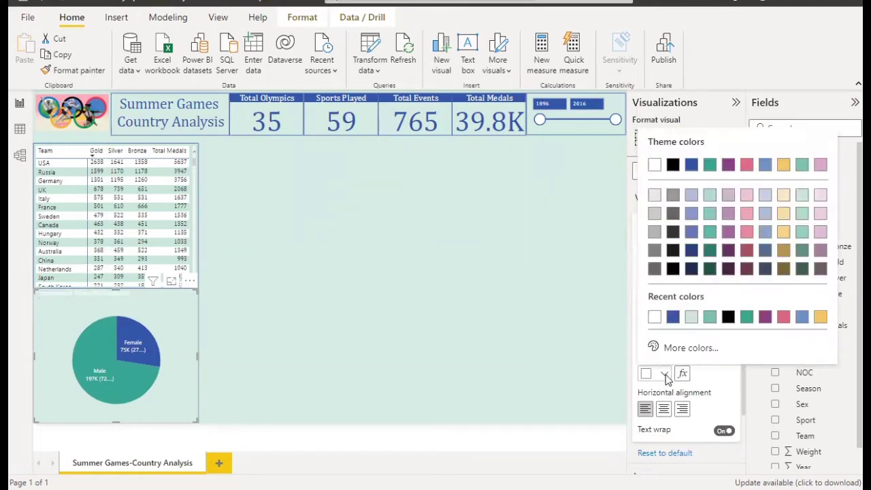
click(671, 315)
click(665, 409)
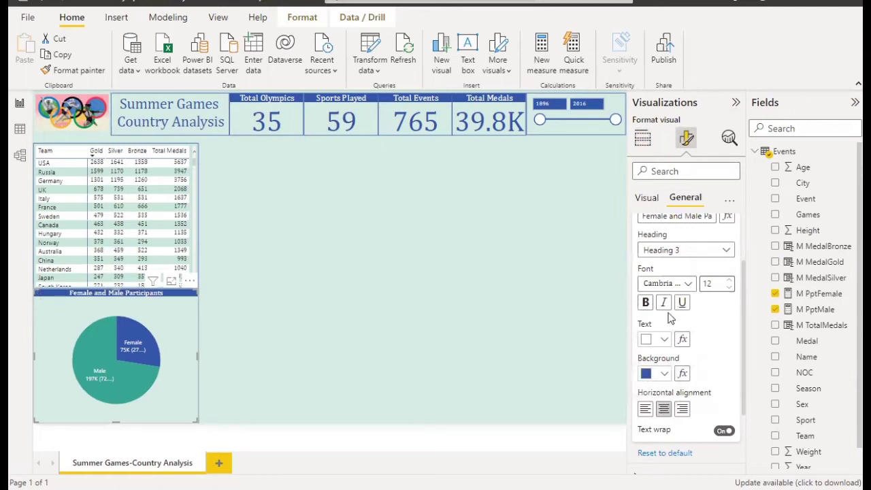
click(647, 303)
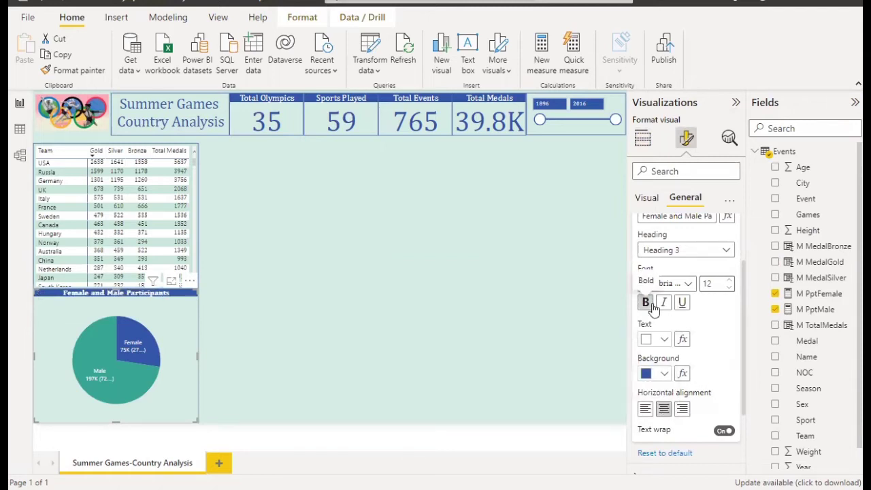
Step: Set the font of the medals matrix's column headers to Cambria Math at size 12
scroll(708, 360, down, 3)
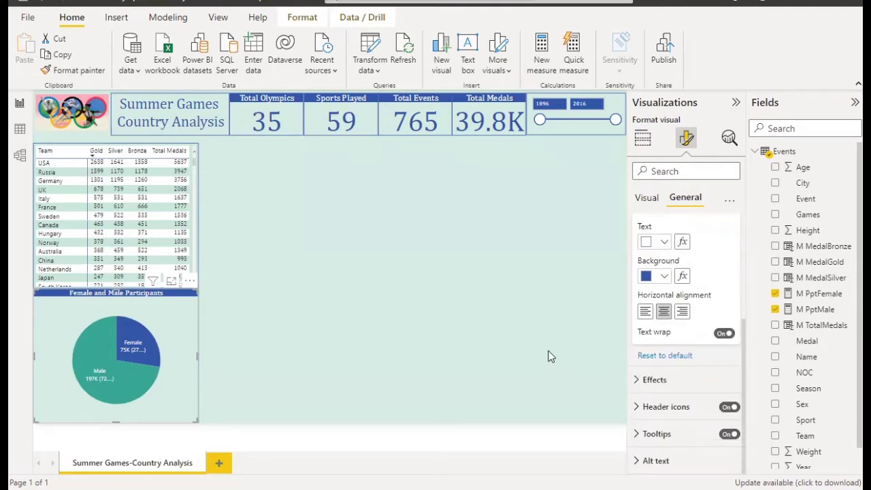
click(458, 315)
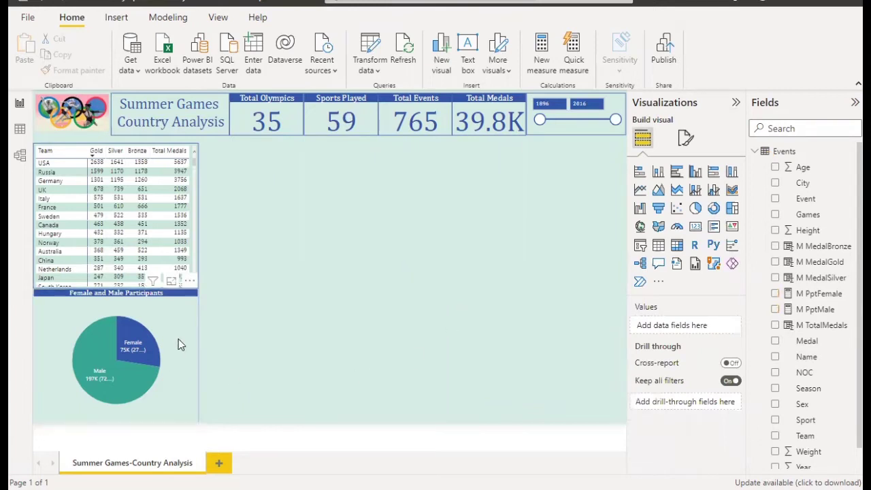
click(194, 155)
click(686, 139)
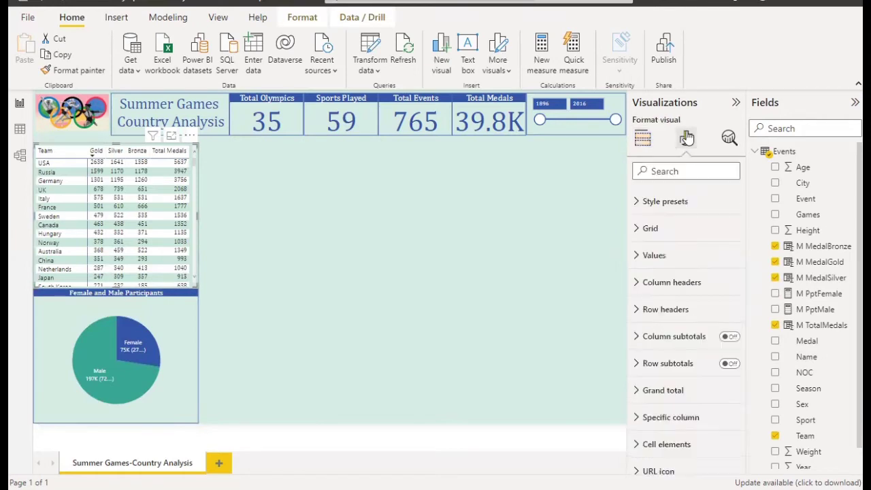
click(668, 308)
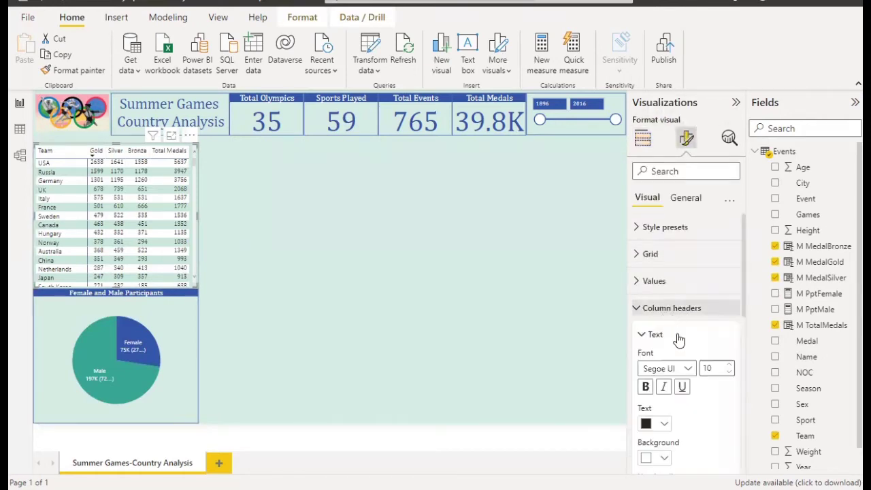
click(686, 369)
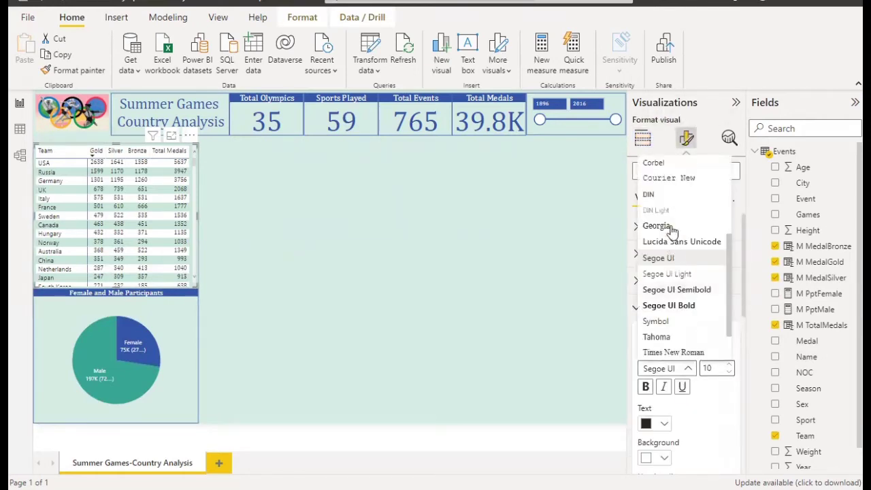
scroll(685, 188, up, 2)
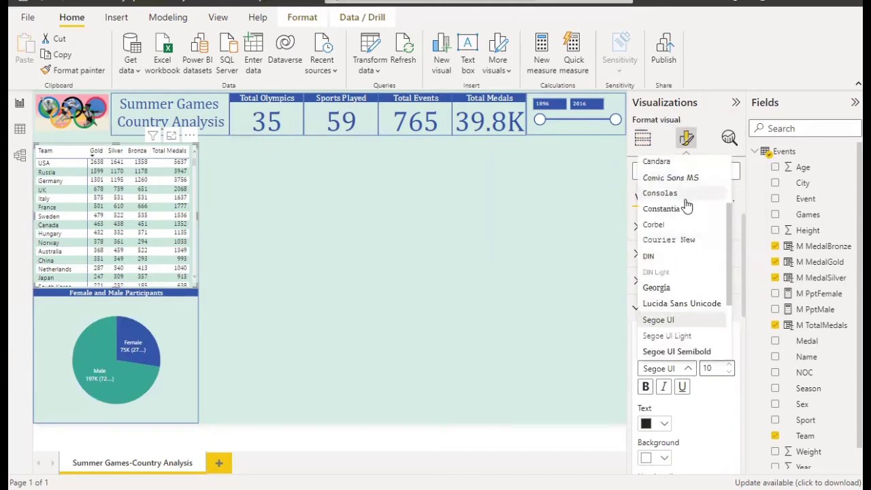
scroll(686, 201, up, 2)
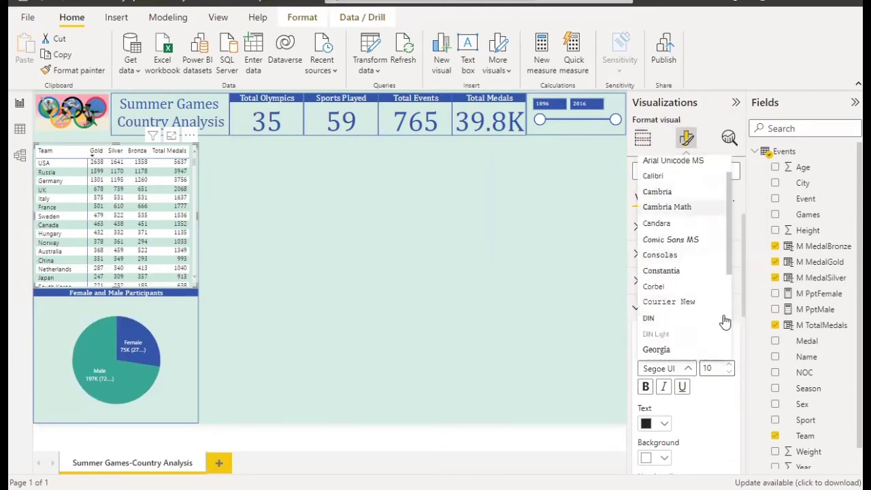
click(685, 207)
click(729, 373)
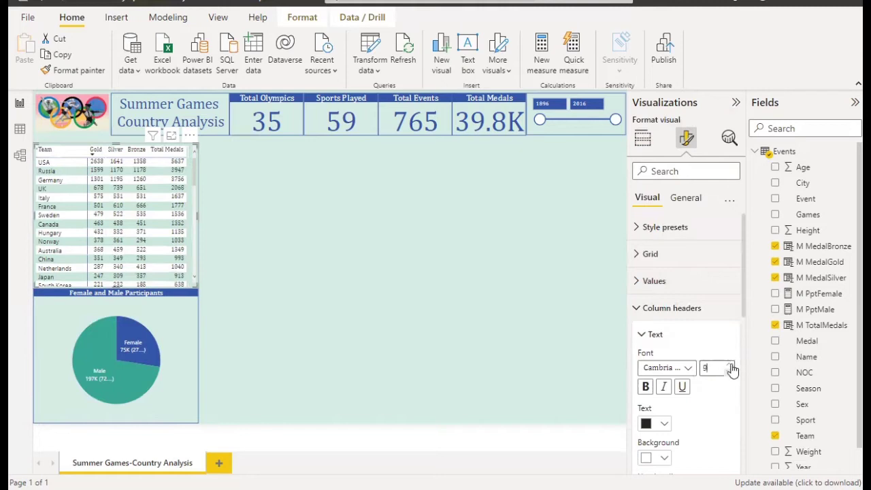
click(732, 365)
click(732, 366)
click(732, 366)
Step: Format the matrix's column headers as white text on a dark blue background, with header and title alignment centered
scroll(695, 375, down, 3)
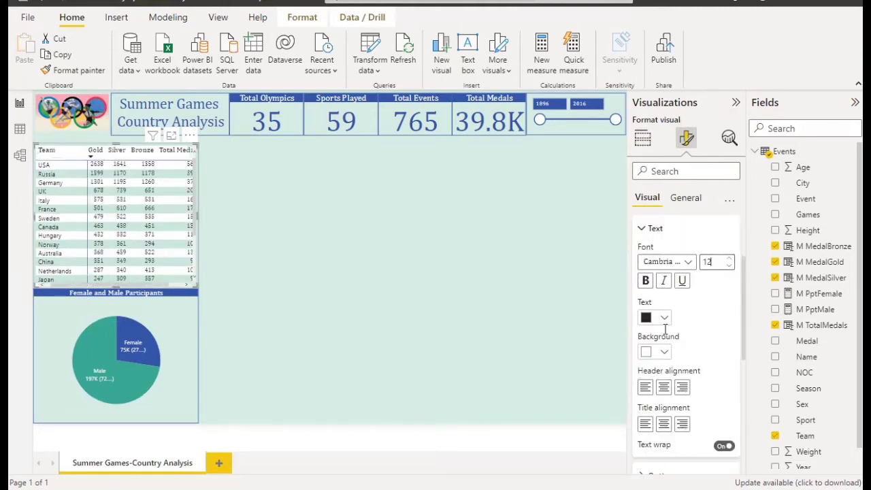
click(664, 307)
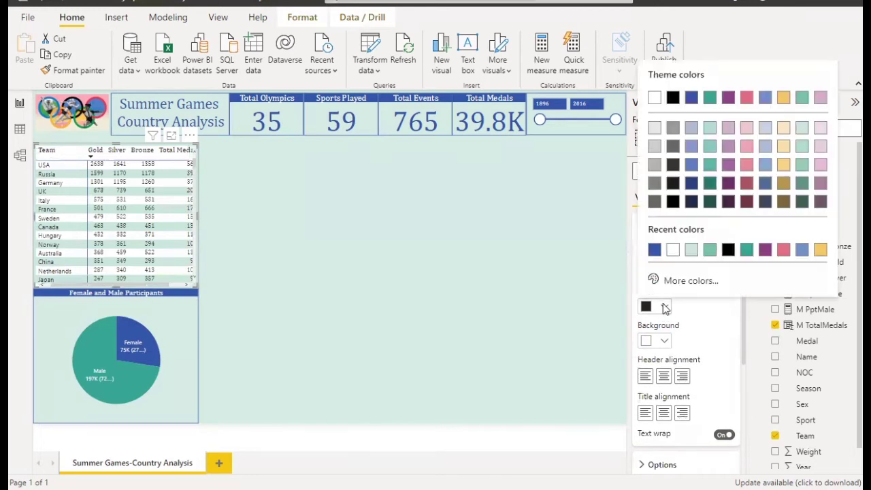
click(673, 250)
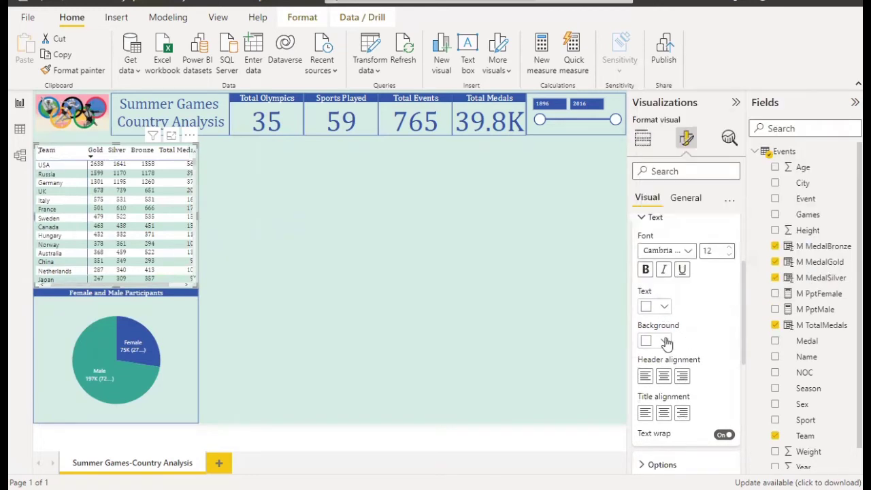
click(665, 340)
click(672, 289)
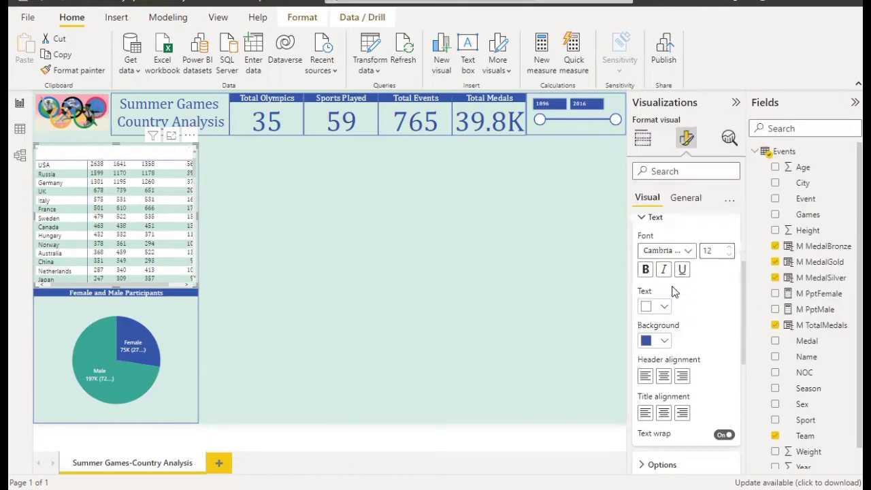
click(664, 376)
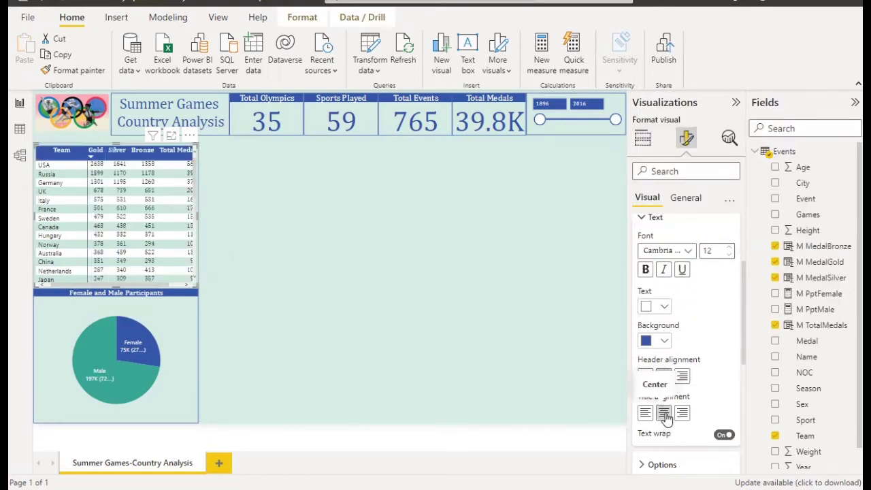
click(664, 413)
Step: Widen the medals matrix and its Total Medals column so that the full header fits on one line
mouse_move(201, 220)
mouse_down()
mouse_move(220, 217)
mouse_move(203, 224)
mouse_up()
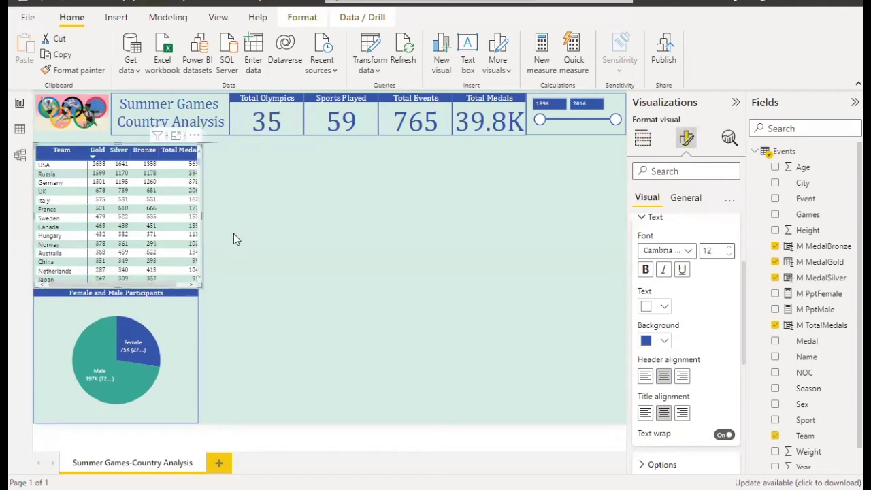
click(682, 270)
scroll(696, 309, up, 2)
scroll(695, 309, down, 3)
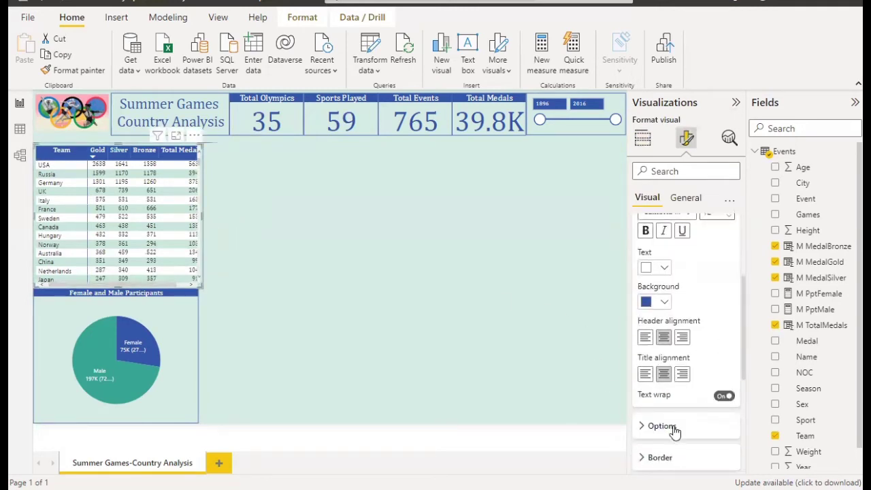
scroll(674, 430, down, 2)
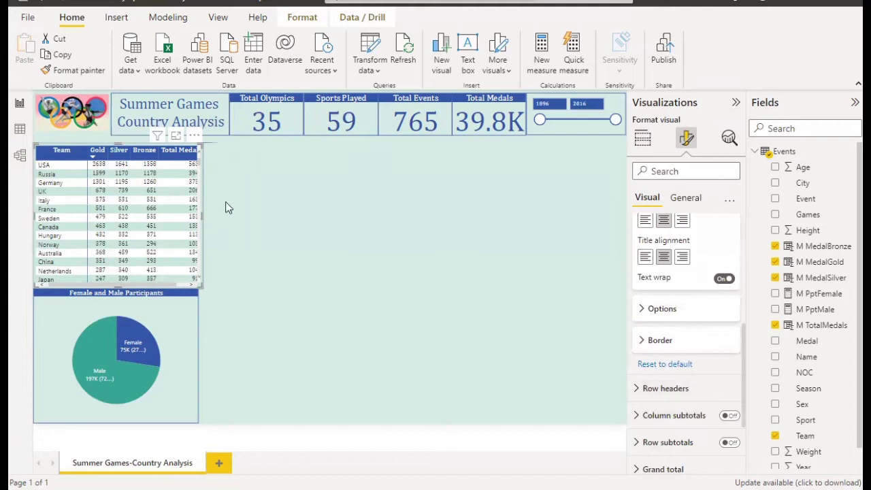
drag(201, 229, 229, 218)
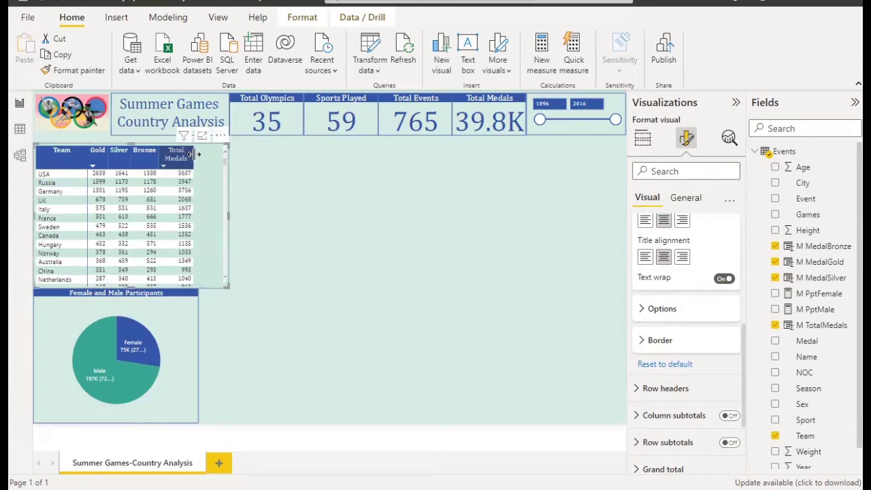
drag(207, 154, 206, 154)
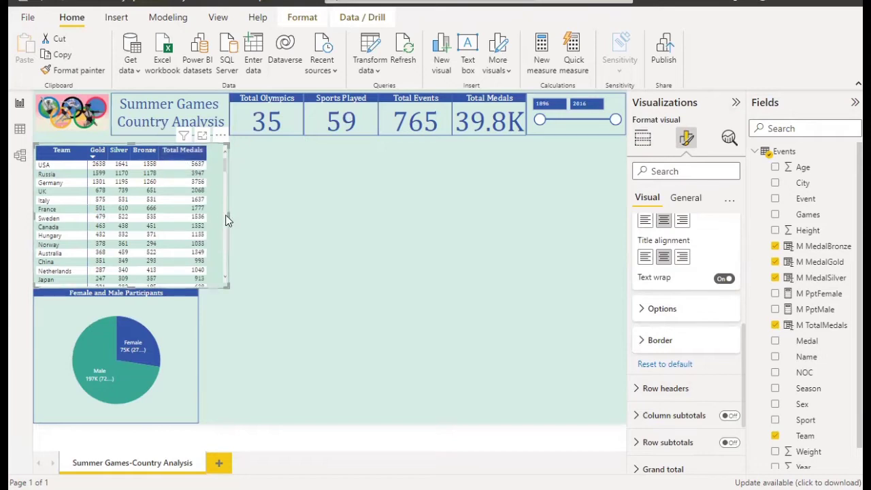
drag(228, 219, 215, 215)
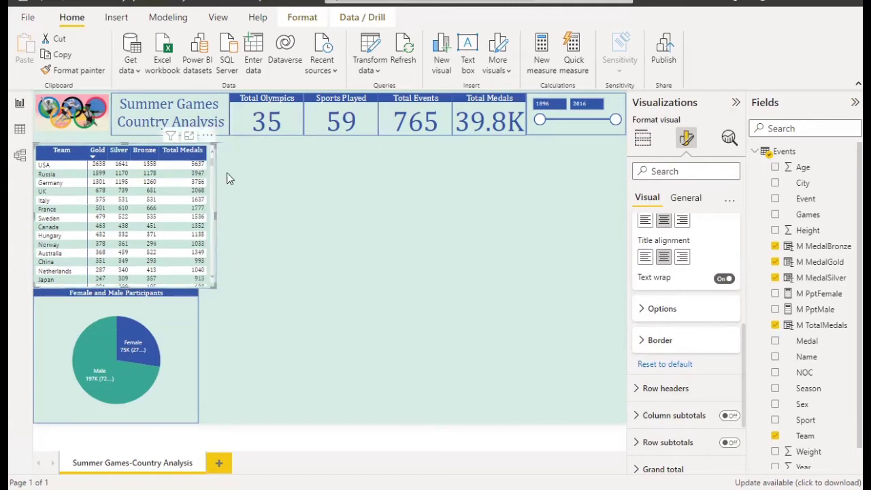
Step: Rename the matrix's Total Medals value to "Medals"
click(642, 137)
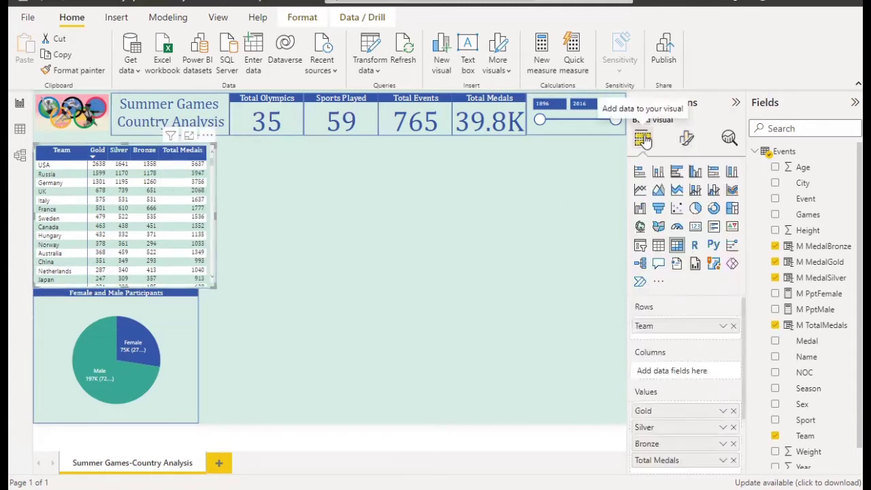
double_click(658, 461)
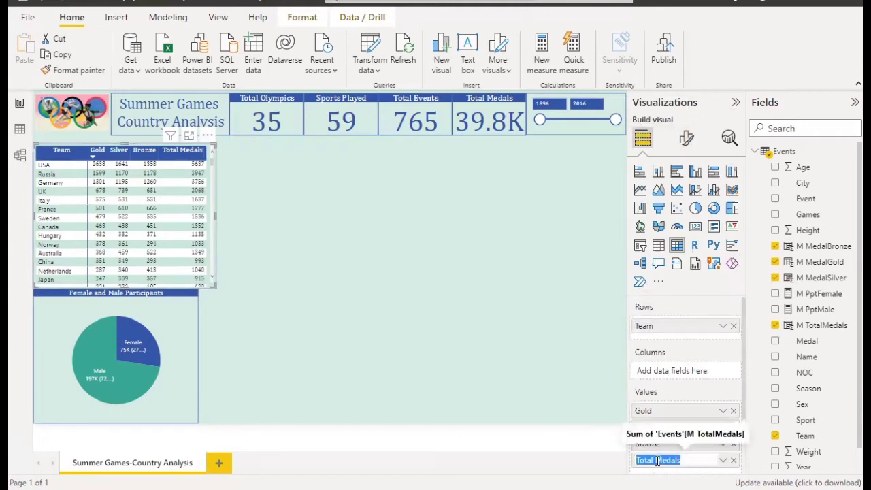
click(658, 461)
key(BackSpace)
key(BackSpace)
key(BackSpace)
key(BackSpace)
key(BackSpace)
key(BackSpace)
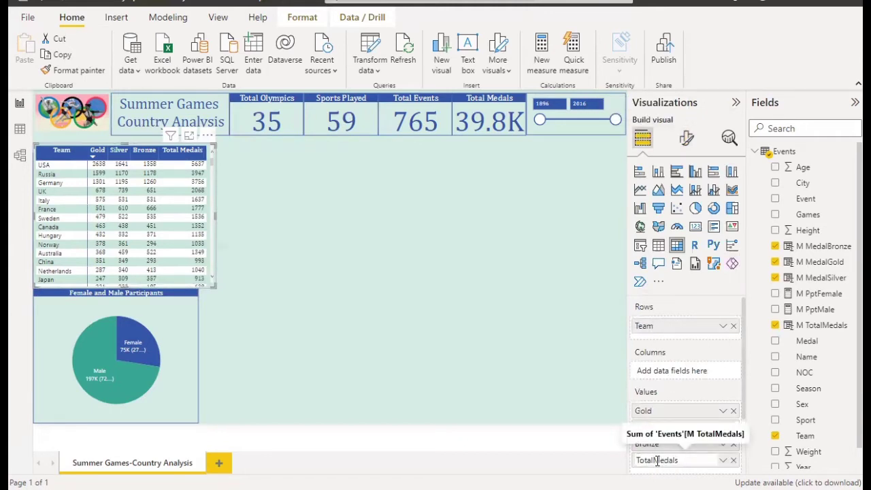
key(Return)
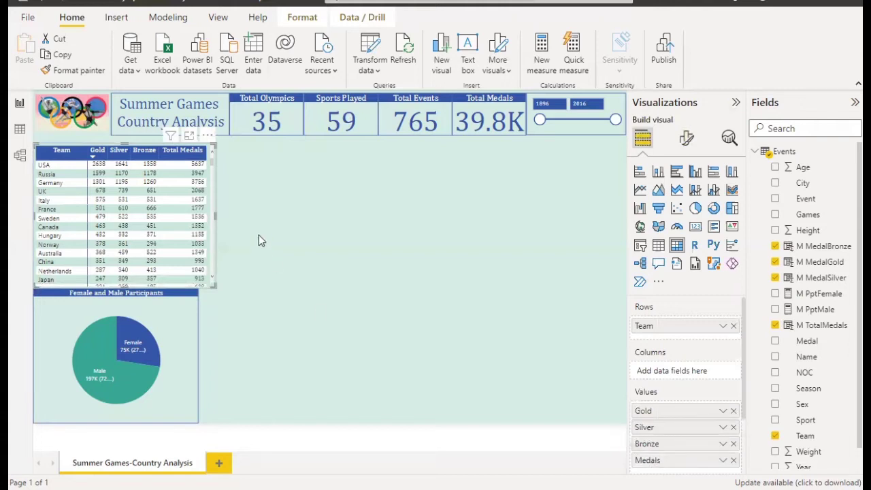
Step: Narrow the Medals column and the medals matrix to match the pie chart's width, and collapse the ribbon
mouse_move(215, 217)
mouse_down()
mouse_move(202, 226)
mouse_move(223, 219)
mouse_up()
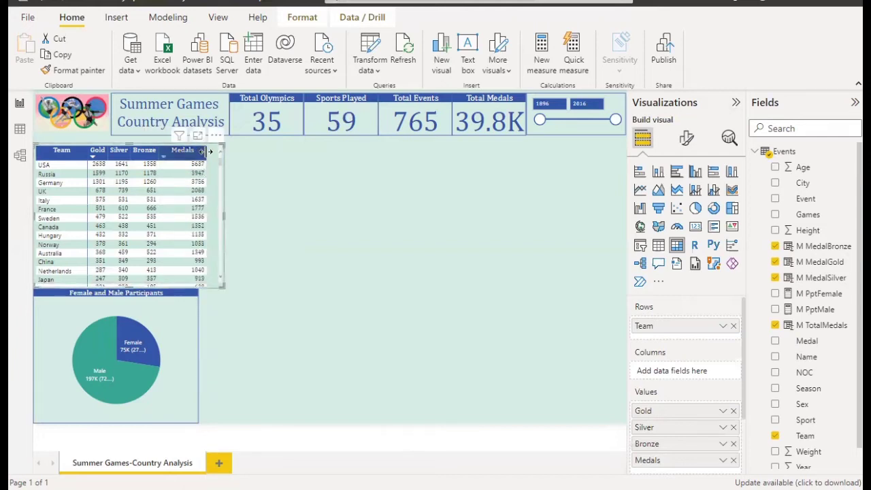
drag(207, 150, 187, 149)
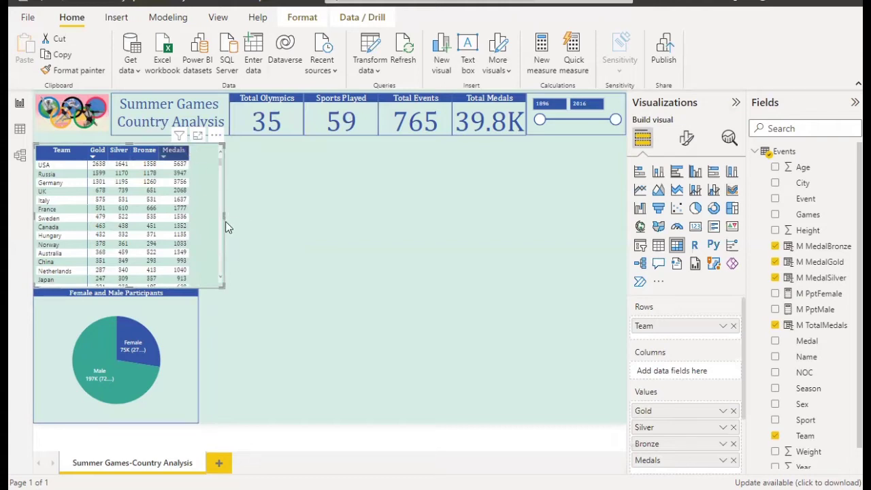
drag(223, 217, 195, 216)
click(289, 263)
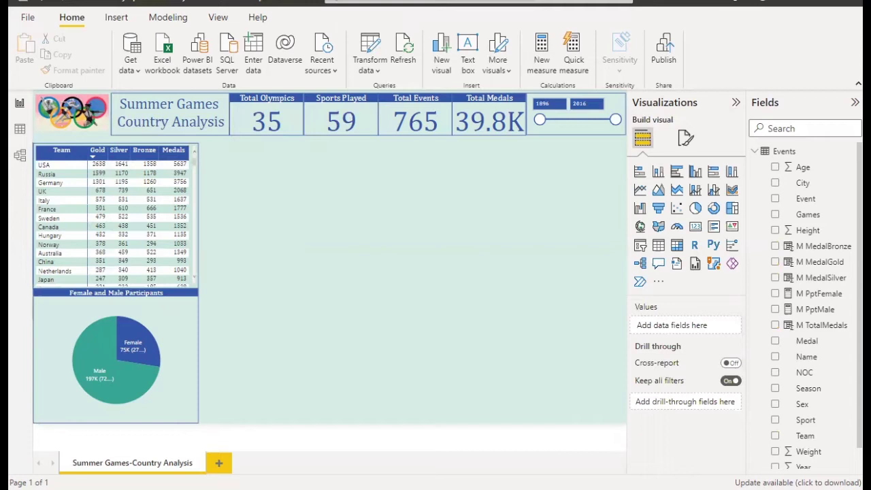
click(859, 84)
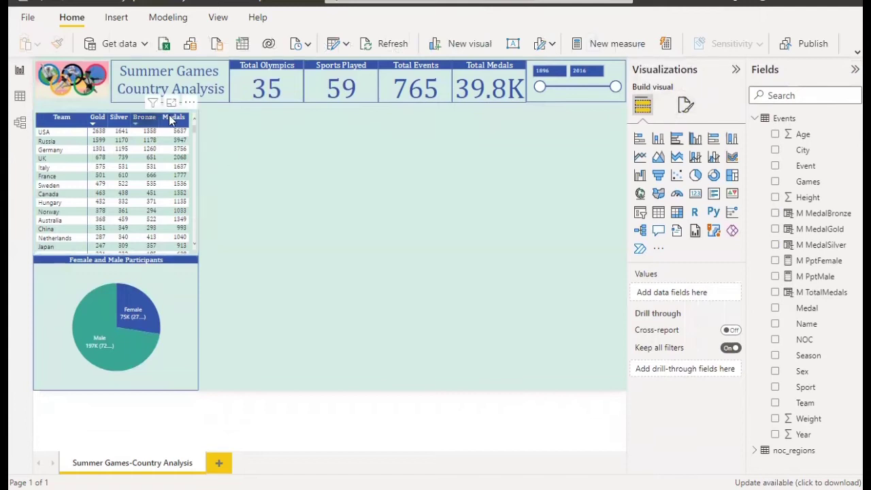
Step: Set the font size of the medals matrix's values to 9
click(196, 120)
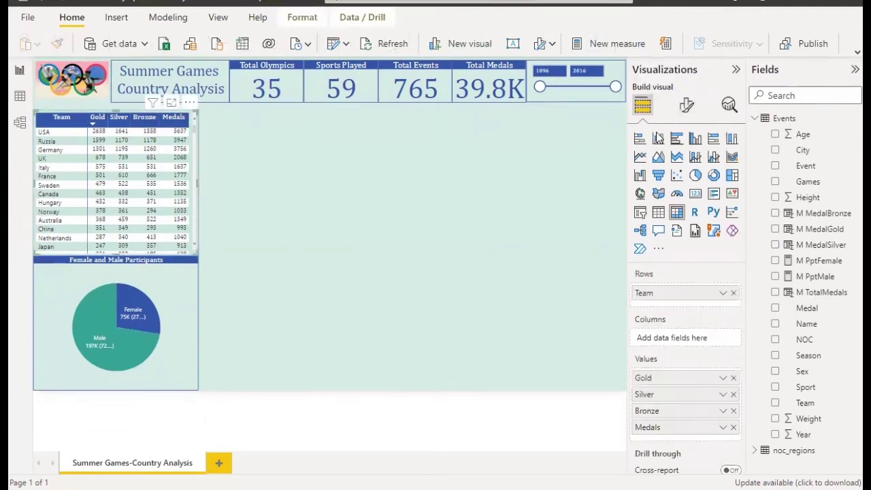
click(686, 105)
click(671, 248)
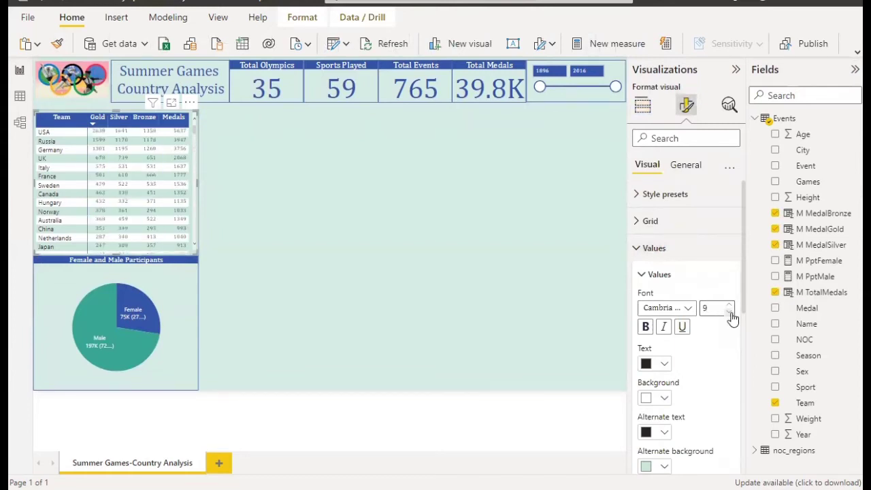
Step: Set the matrix's row headers to Cambria Math at size 10 and the values' font size to 10
scroll(687, 356, down, 3)
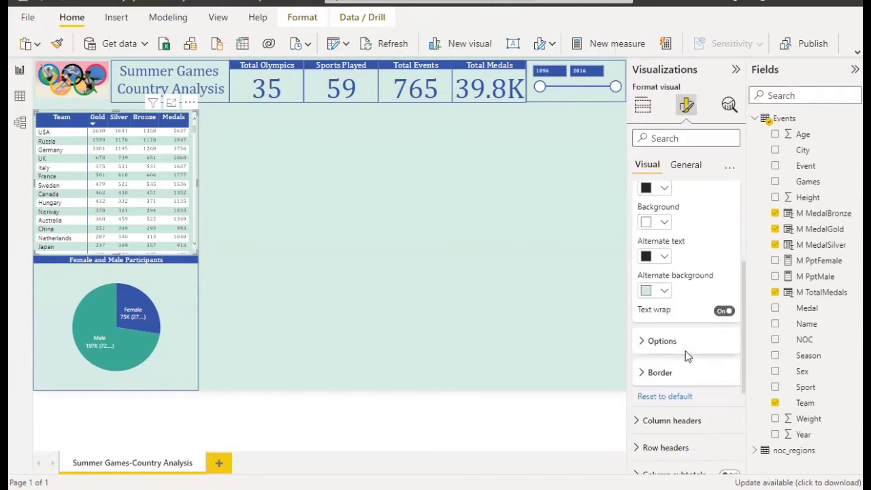
scroll(685, 351, down, 3)
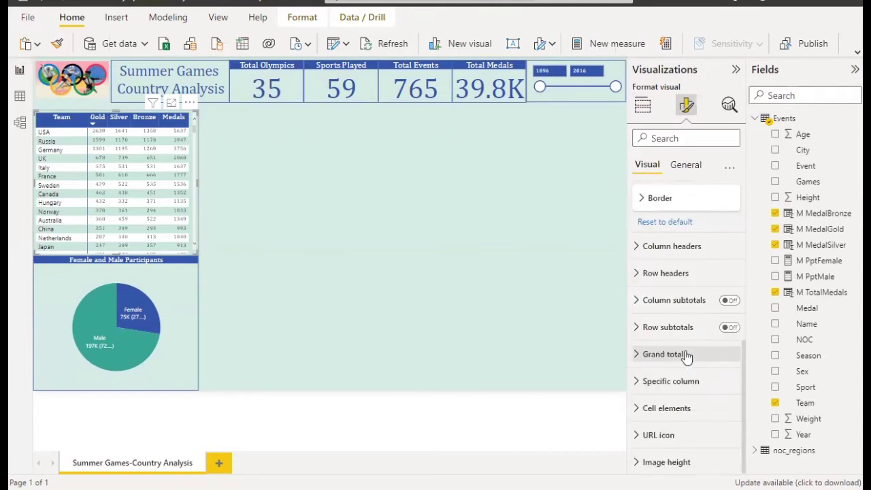
click(676, 273)
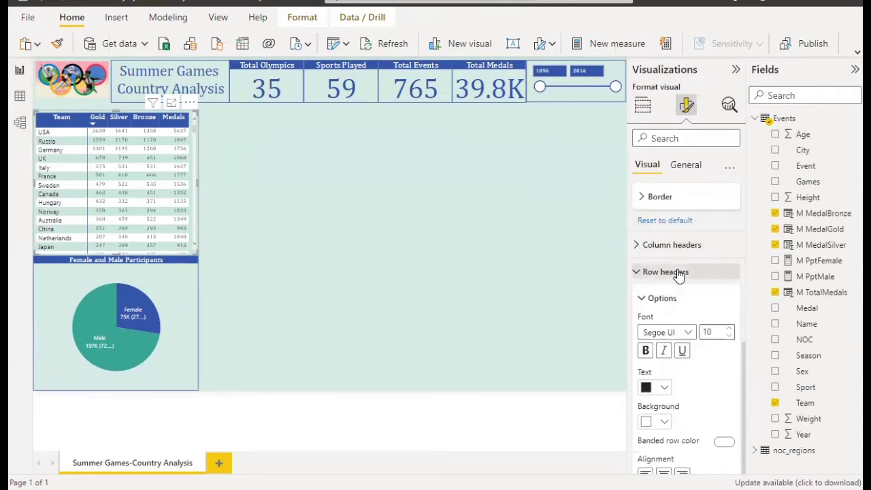
click(686, 332)
scroll(675, 206, up, 3)
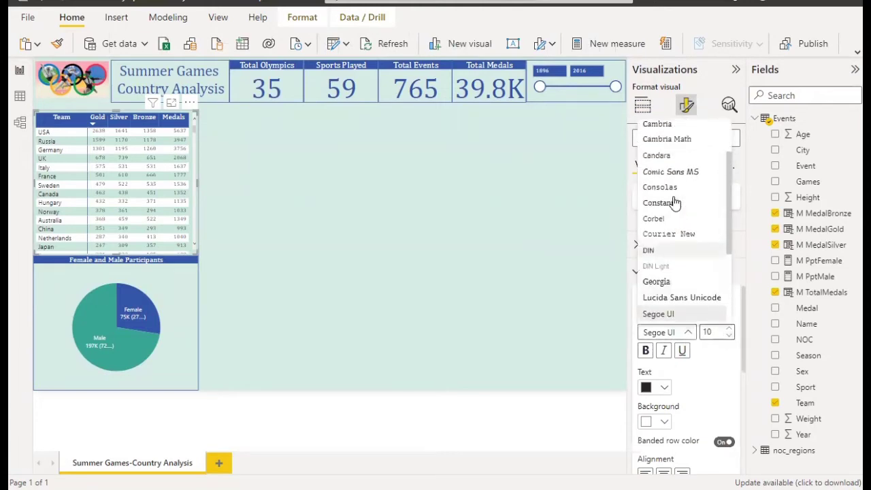
click(676, 143)
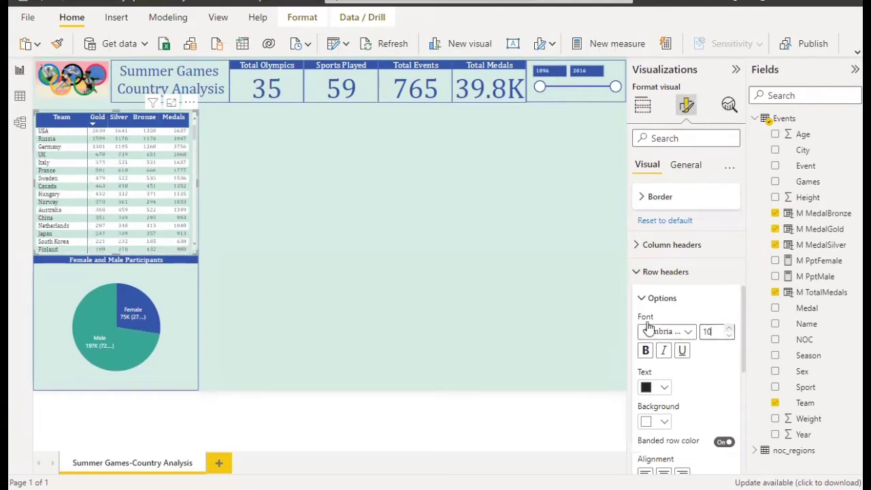
scroll(671, 308, up, 2)
scroll(670, 308, up, 8)
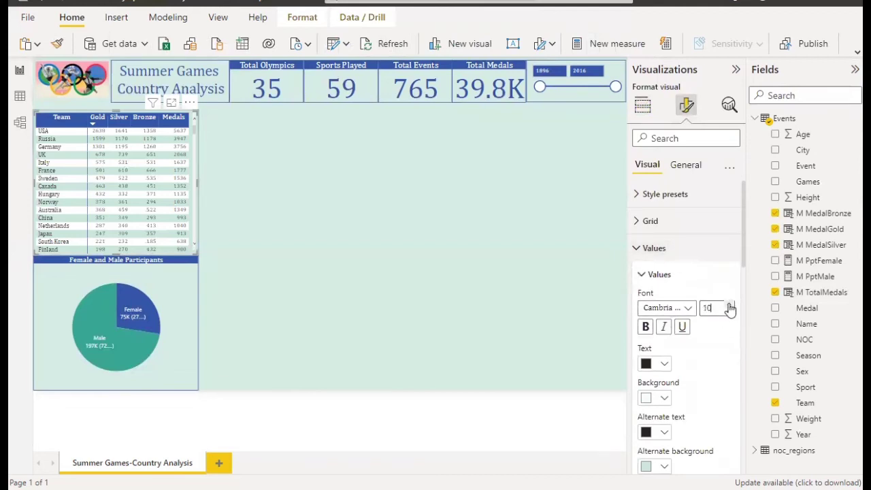
Step: Try reducing the participants pie chart's height to 281 to open a gap below the medals matrix
click(367, 202)
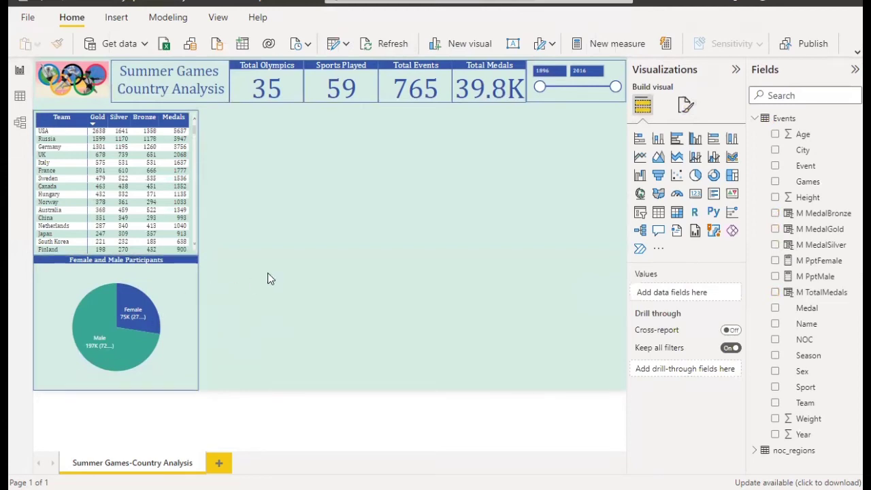
click(114, 258)
drag(116, 255, 115, 261)
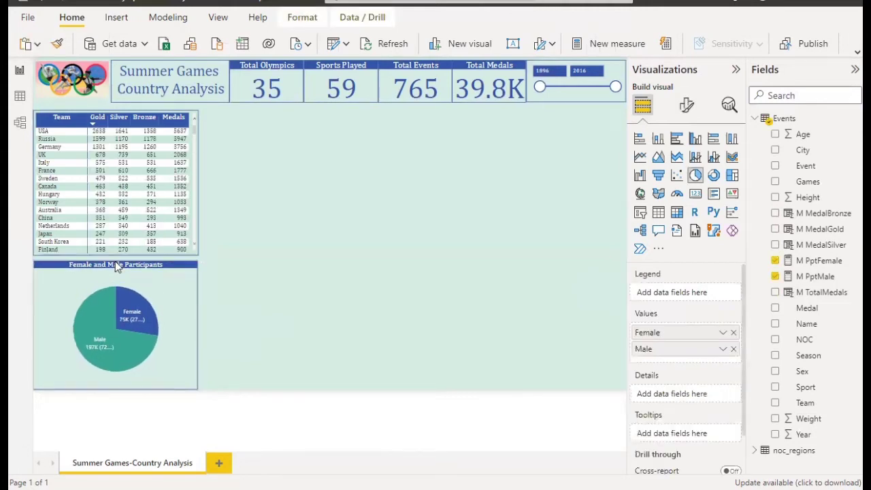
click(686, 105)
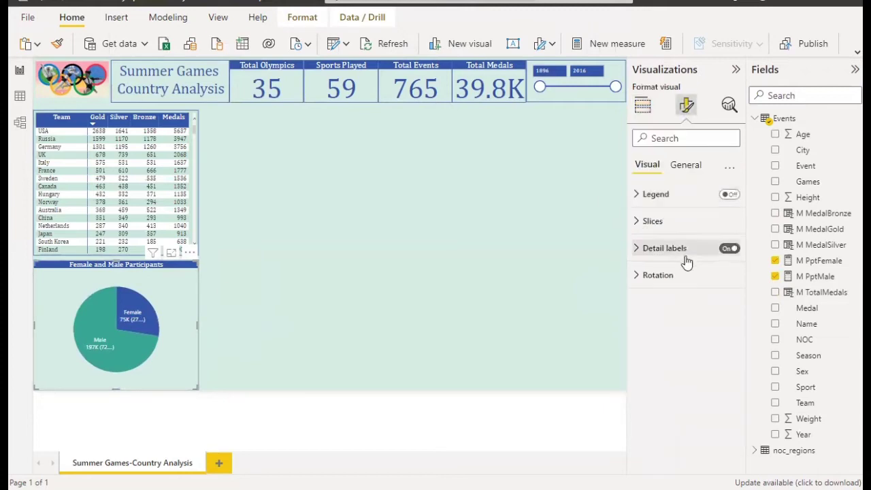
click(685, 167)
click(666, 196)
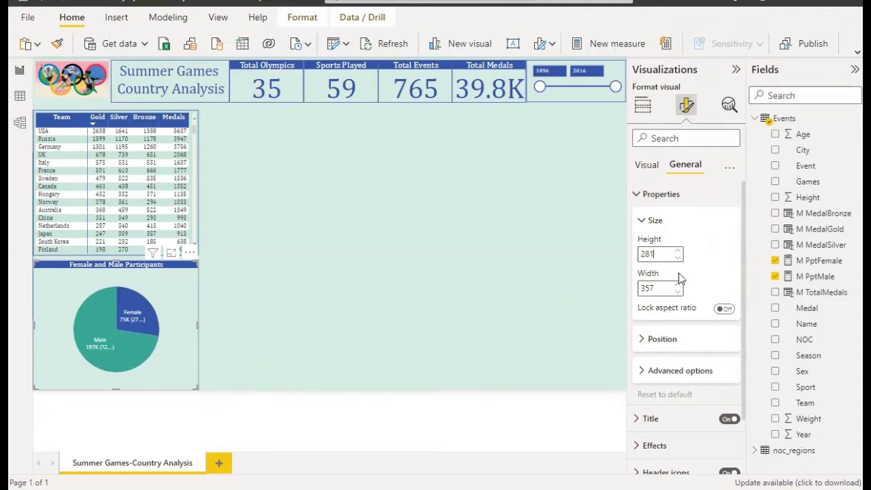
click(678, 258)
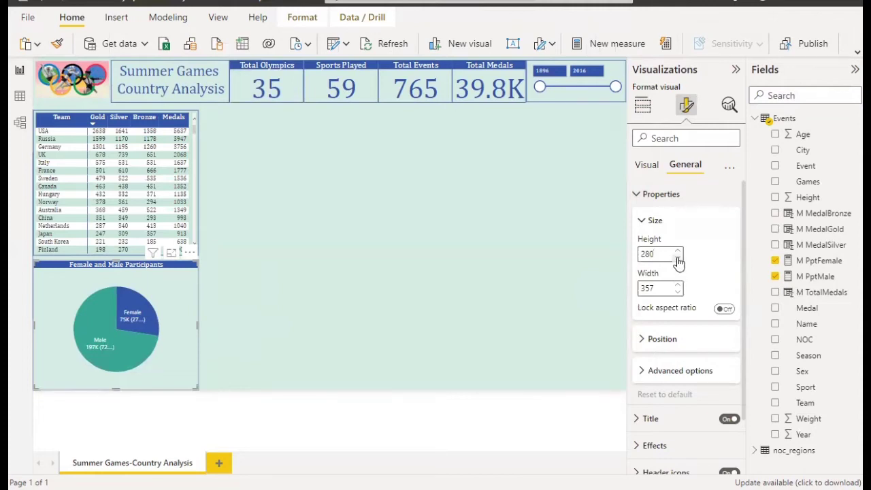
click(678, 258)
click(678, 259)
click(678, 259)
click(678, 259)
click(678, 259)
click(678, 250)
click(678, 251)
click(678, 250)
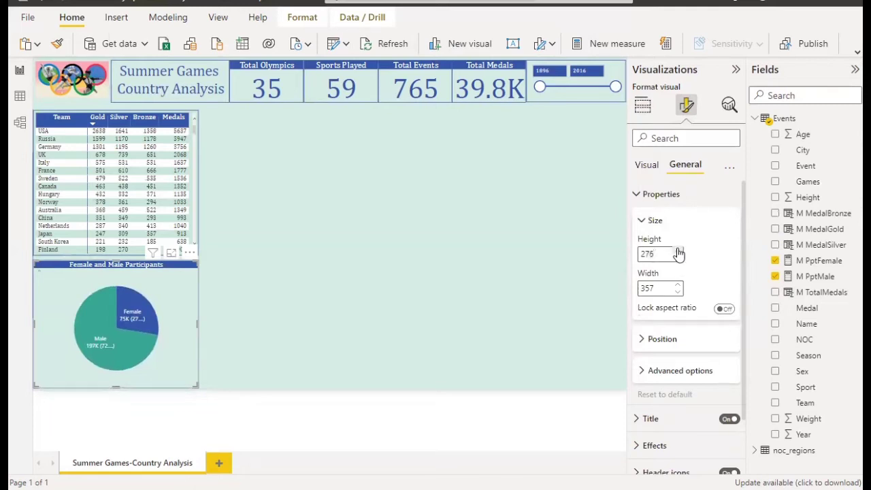
click(678, 250)
click(677, 250)
click(678, 250)
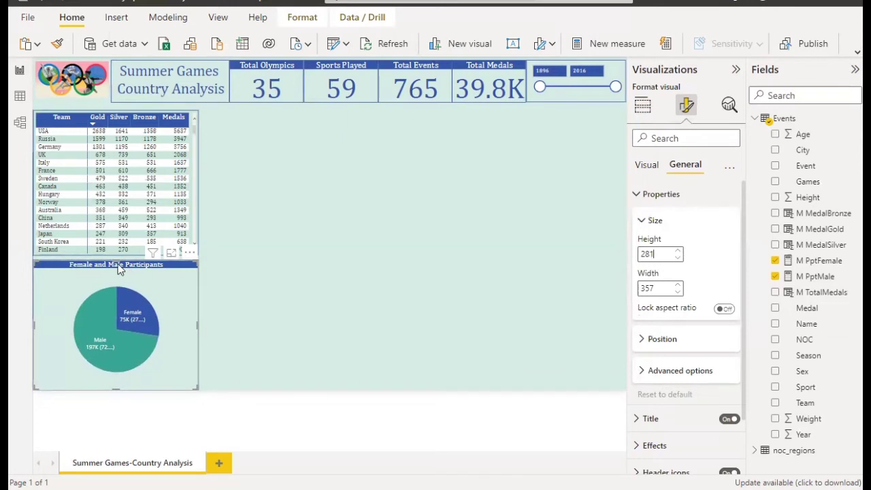
drag(118, 261, 120, 255)
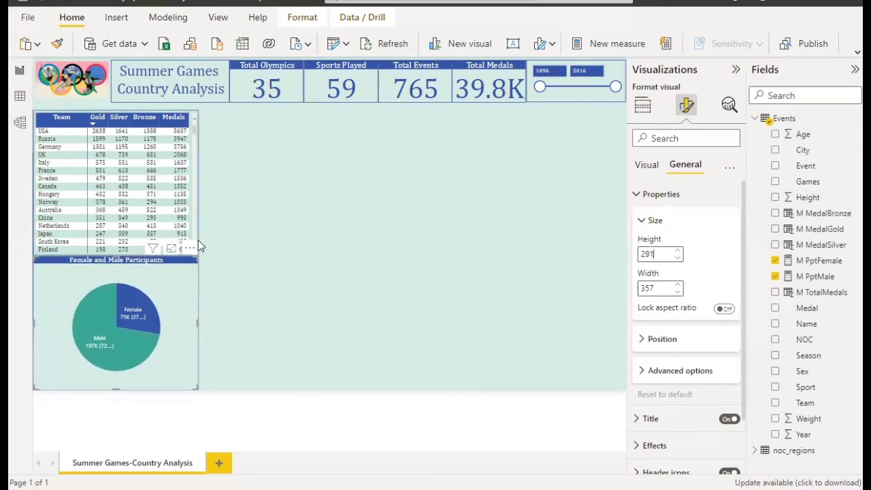
Step: Set the medals matrix's height to 322
click(193, 220)
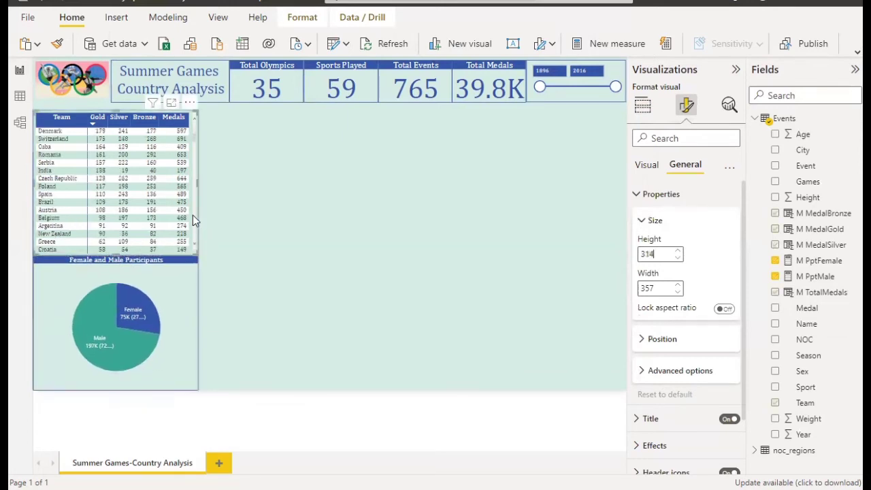
click(679, 251)
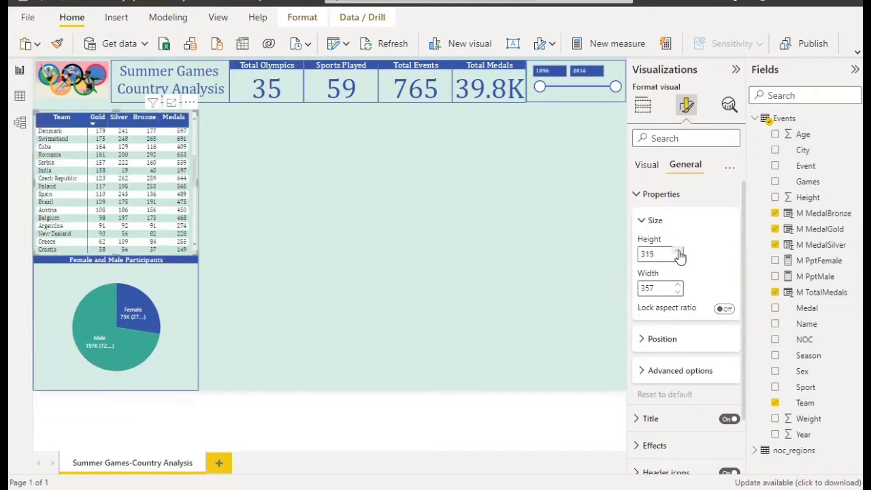
click(678, 251)
click(678, 251)
click(679, 251)
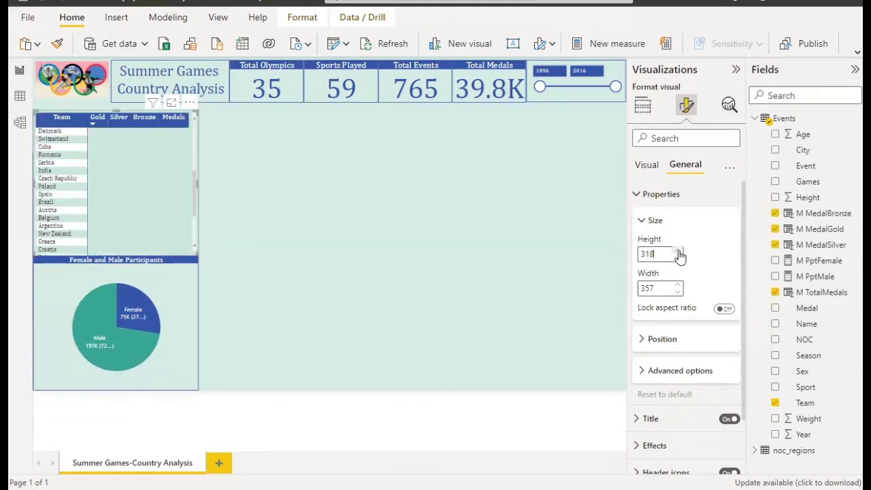
click(679, 251)
click(679, 251)
click(678, 251)
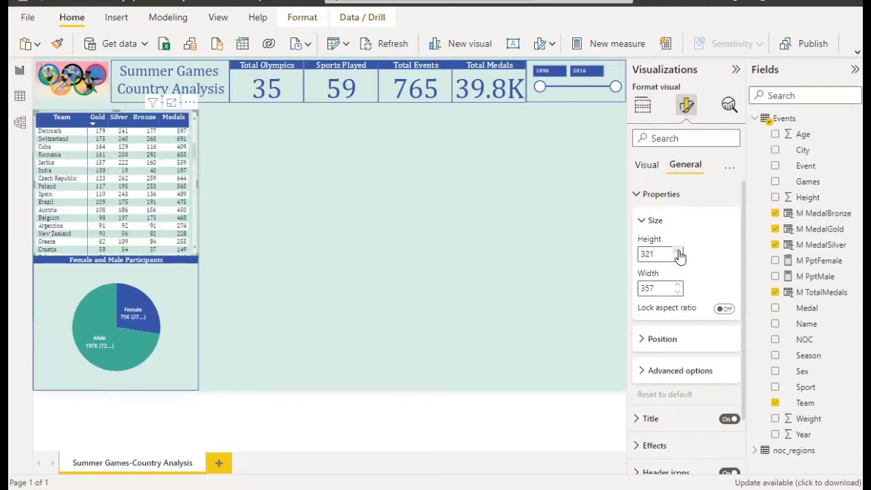
click(678, 251)
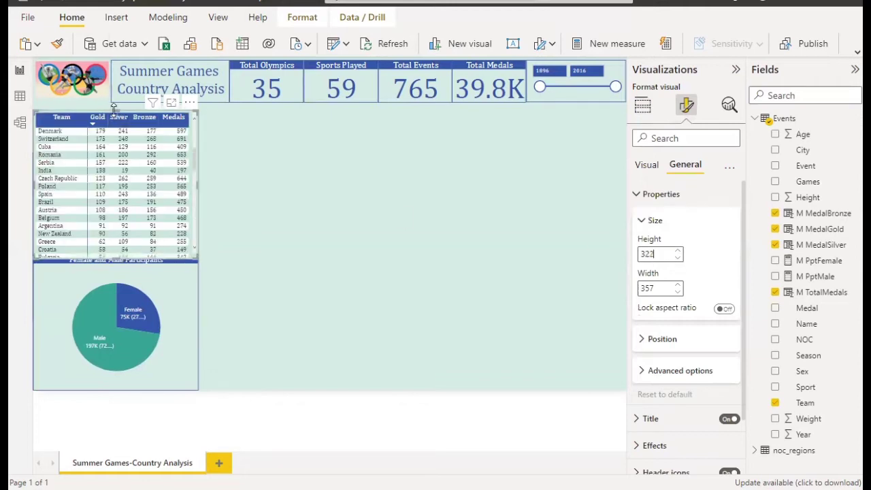
Step: Move the medals matrix up toward the header and raise its bottom edge to leave a small gap above the pie chart
drag(114, 107, 113, 108)
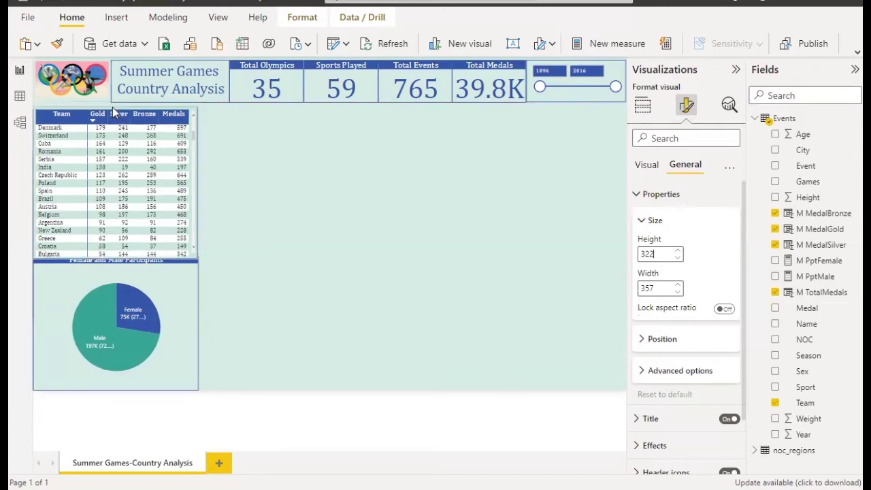
click(338, 270)
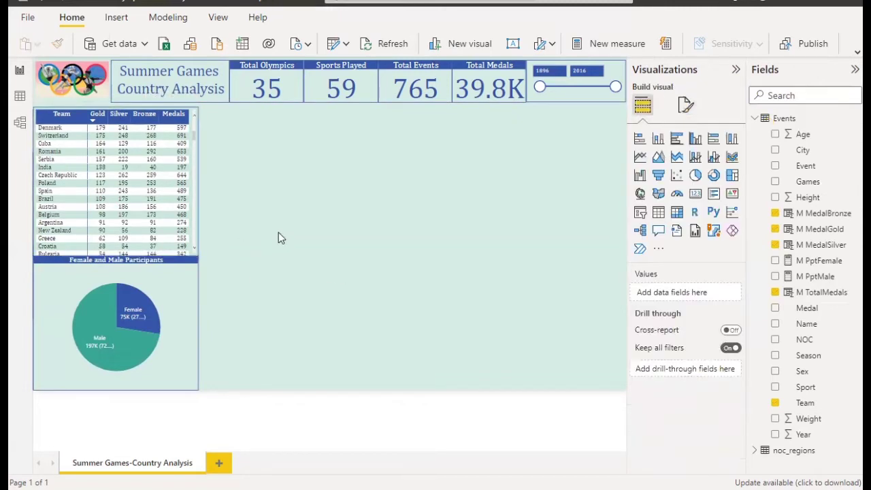
click(195, 249)
drag(117, 258, 113, 252)
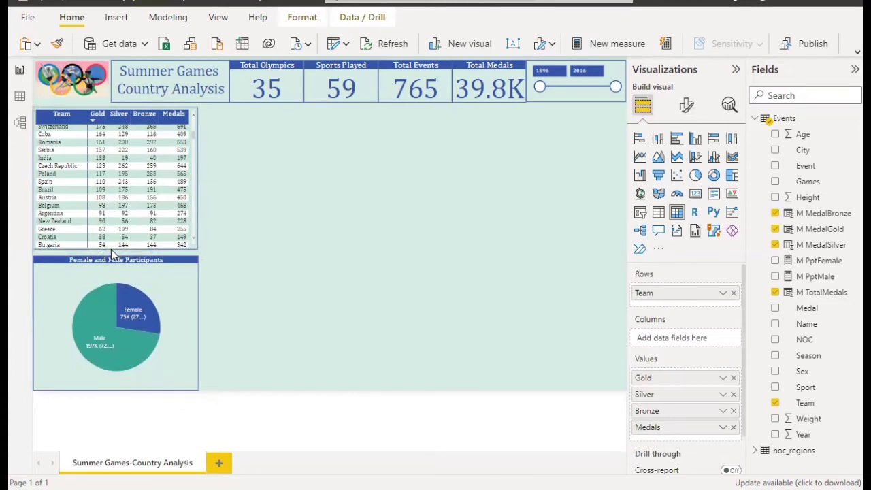
click(327, 238)
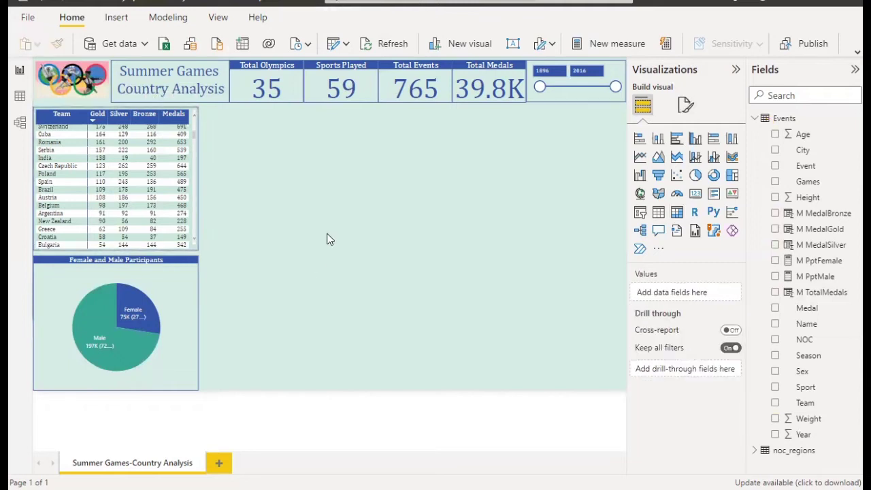
scroll(126, 198, down, 2)
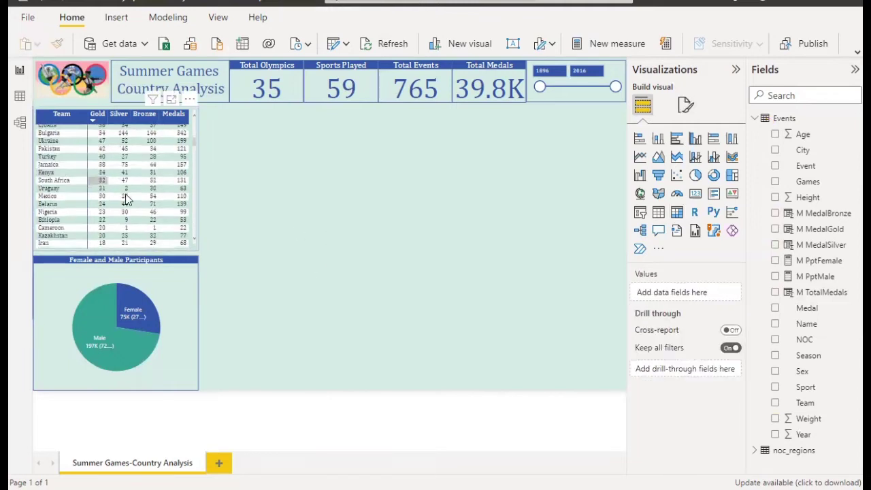
scroll(126, 198, up, 3)
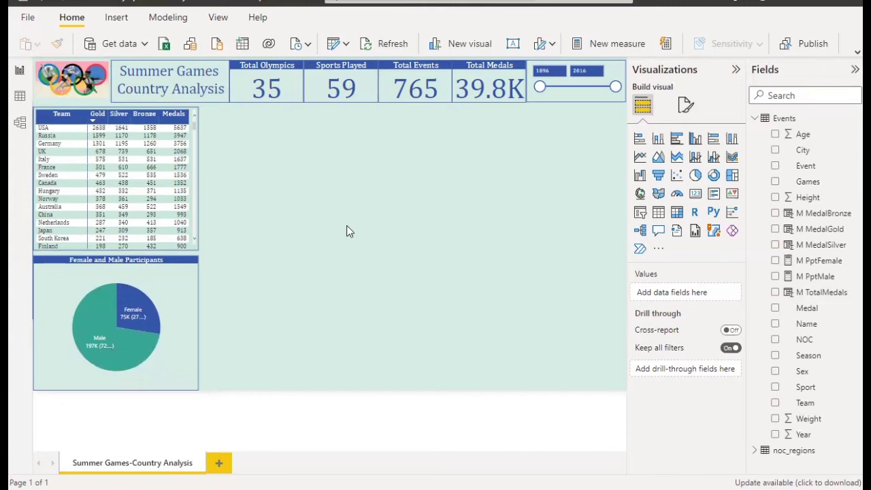
Step: Add a clustered bar chart beside the matrix and pie chart, extending down to the page's lower edge and close to both visuals
click(677, 139)
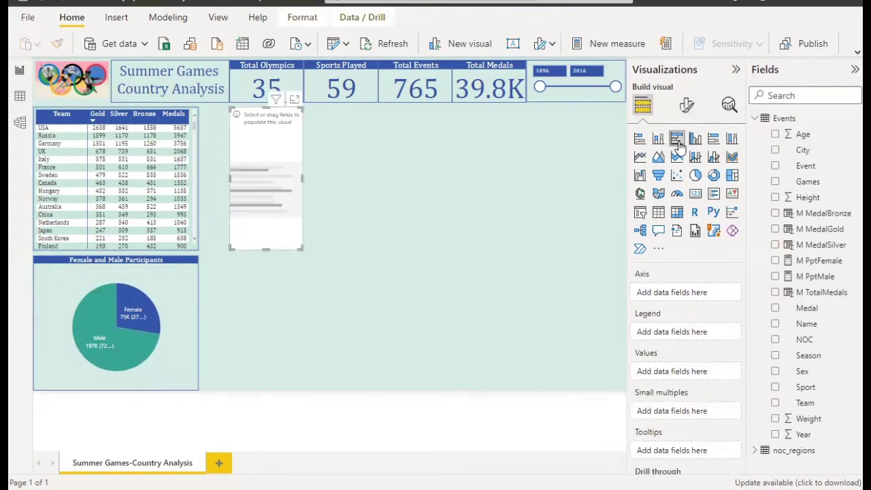
drag(270, 251, 263, 395)
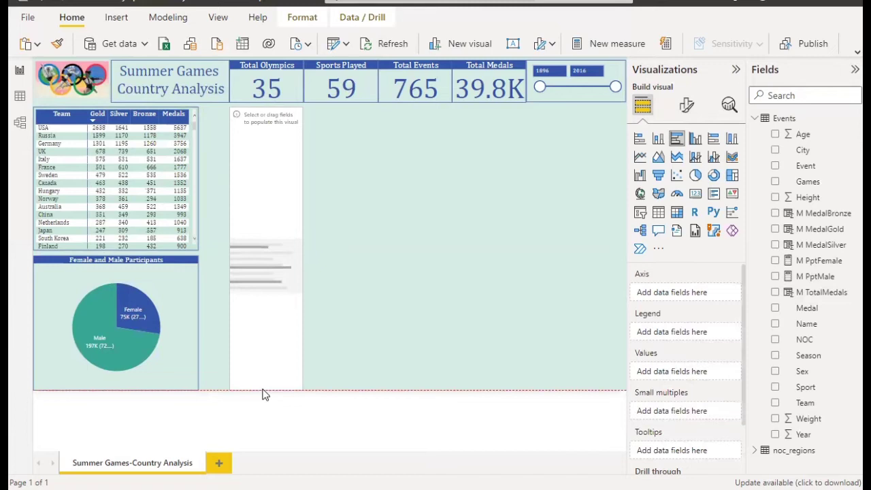
drag(222, 250, 203, 256)
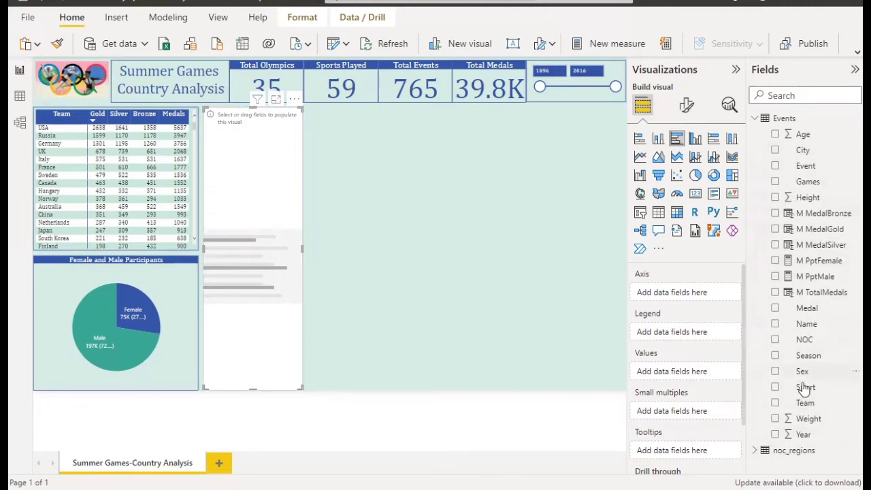
Step: Plot M PptFemale and M PptMale by Team in the new bar chart and widen it to reach the Total Events card
click(776, 404)
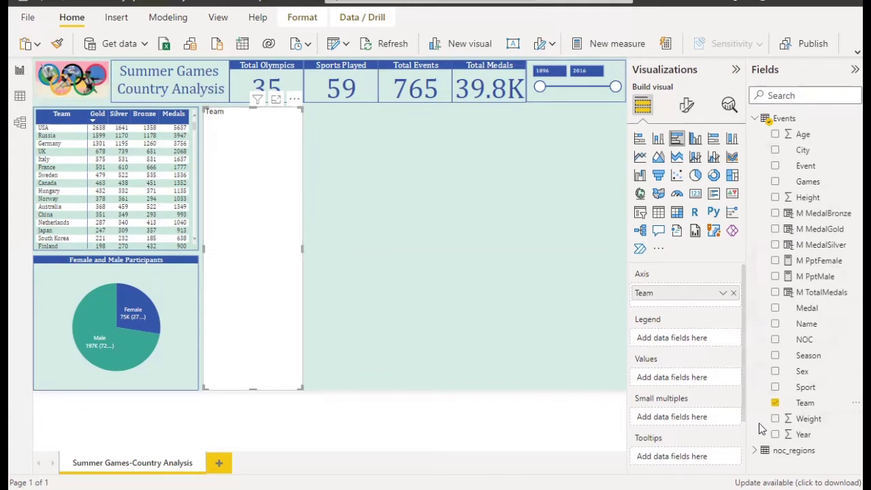
click(776, 261)
click(776, 277)
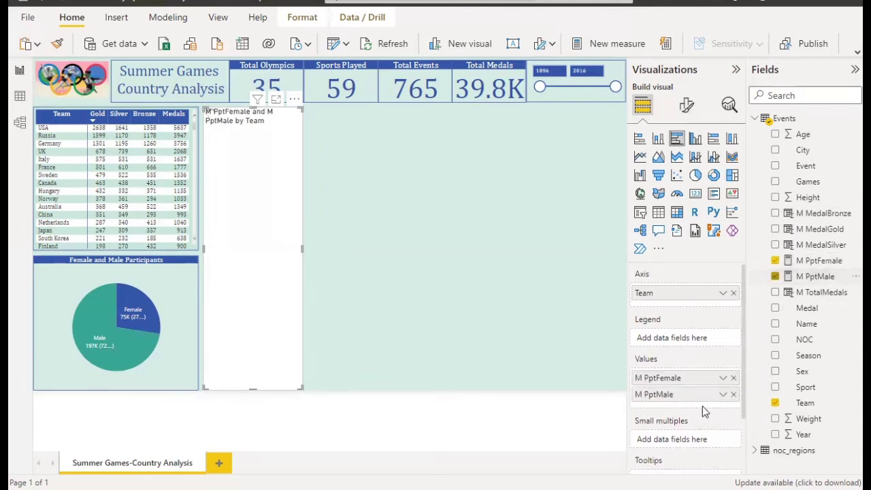
drag(301, 249, 381, 243)
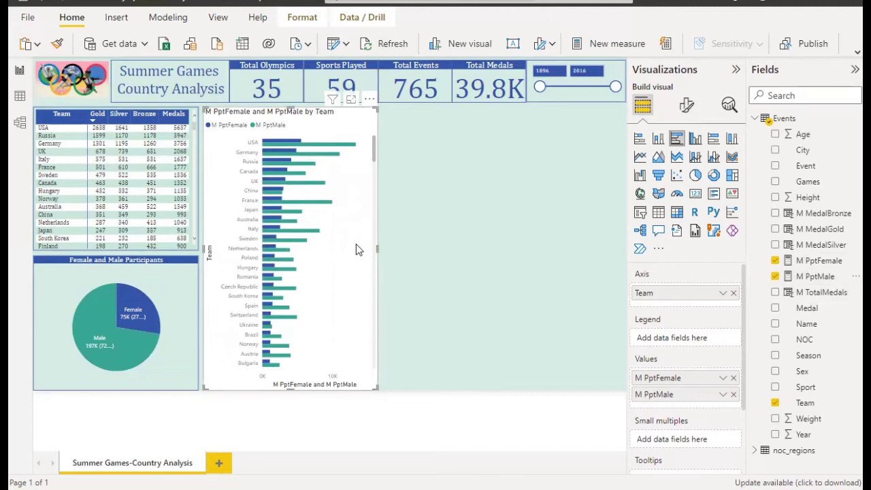
Step: Rename the bar chart's M PptFemale value to "Female"
double_click(657, 379)
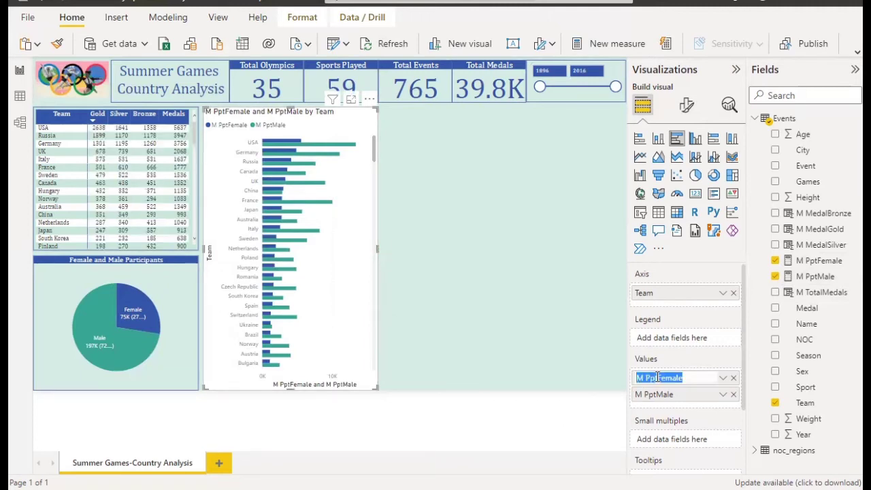
click(658, 377)
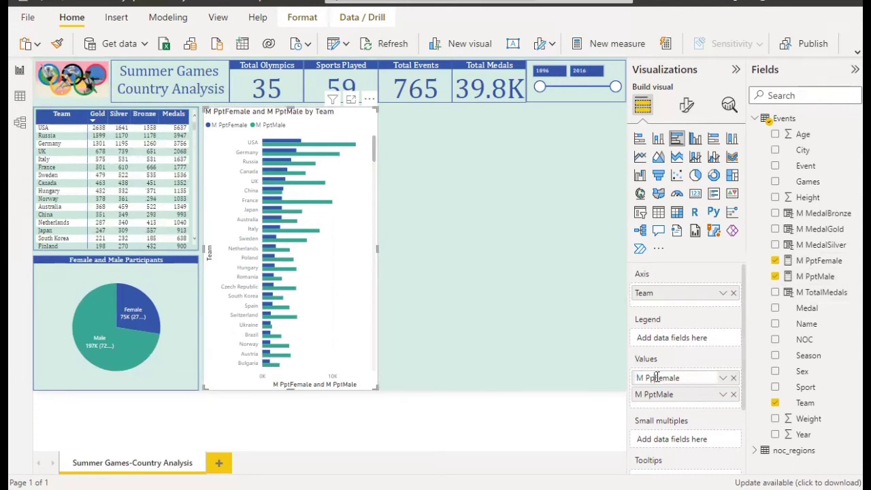
key(BackSpace)
key(BackSpace)
key(BackSpace)
key(BackSpace)
key(BackSpace)
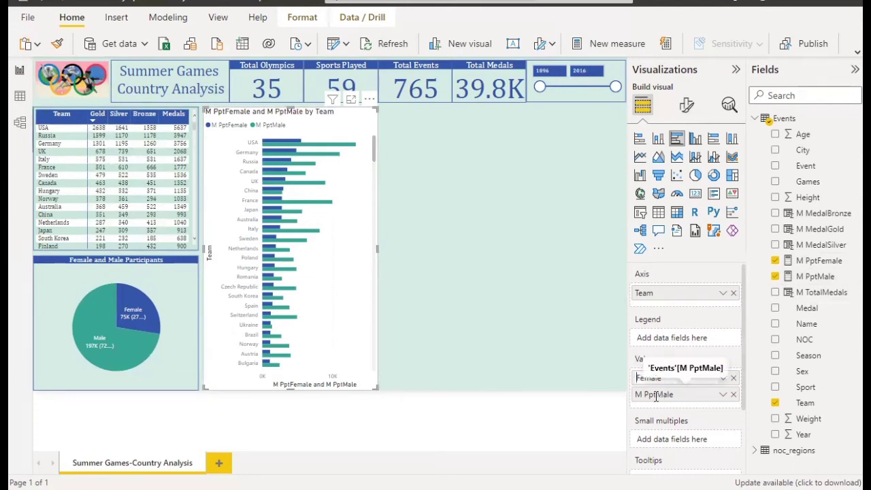
key(Return)
Step: Rename the bar chart's M PptMale value to "Male"
double_click(657, 396)
click(658, 397)
key(BackSpace)
key(BackSpace)
key(BackSpace)
key(BackSpace)
key(BackSpace)
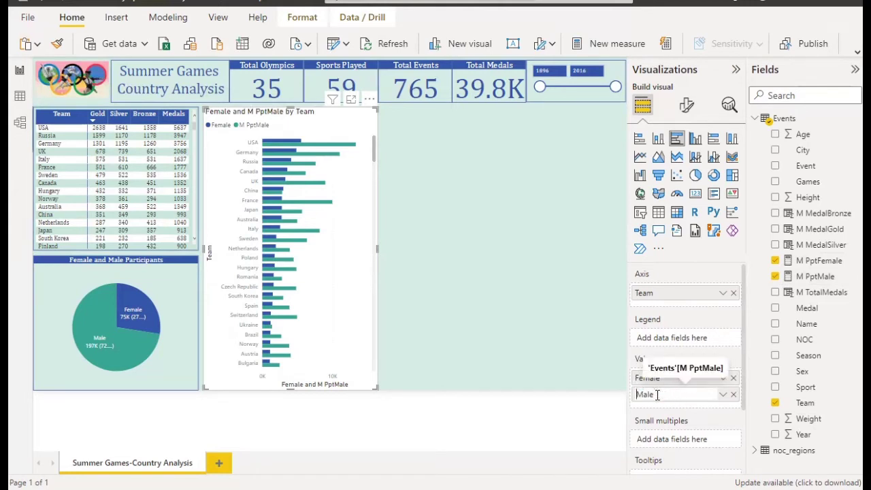
key(Return)
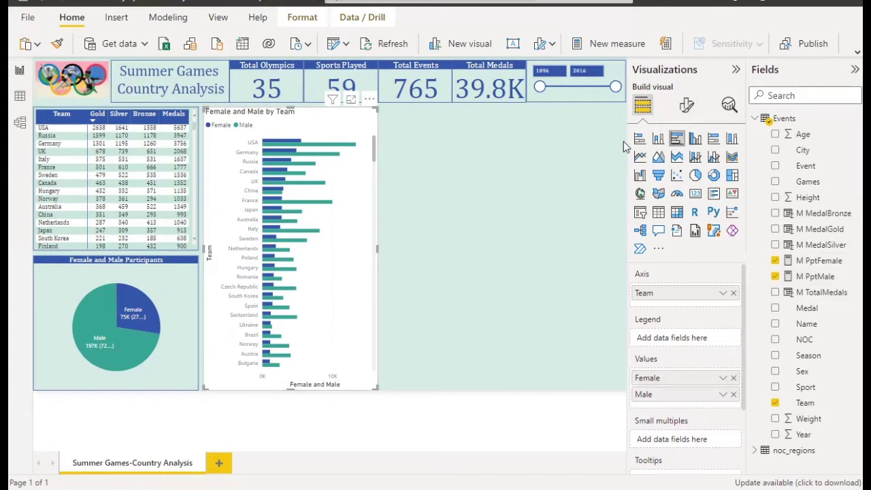
Step: Format the bar chart's Y-axis values in Cambria Math, size 10, and turn off the Y-axis title
click(688, 107)
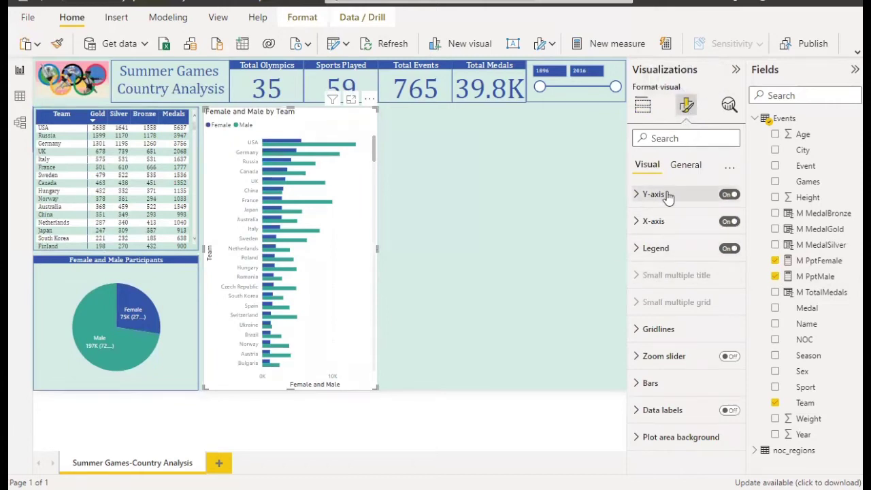
click(729, 195)
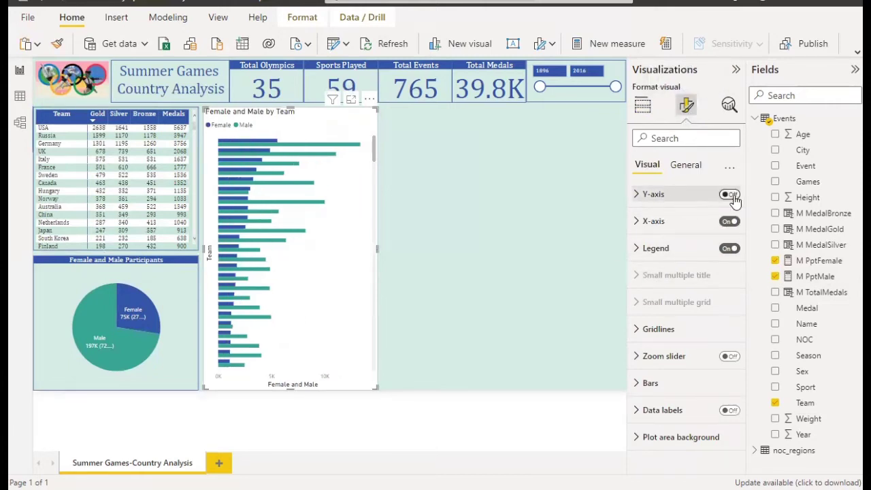
click(729, 195)
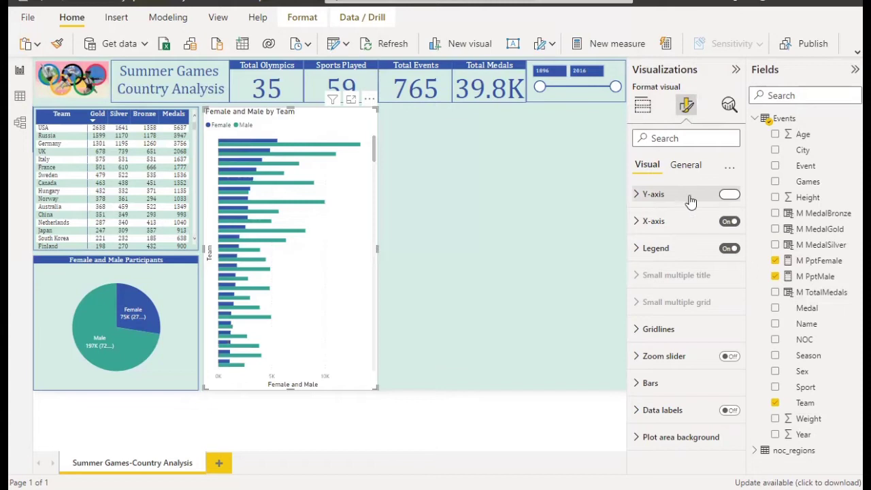
click(640, 195)
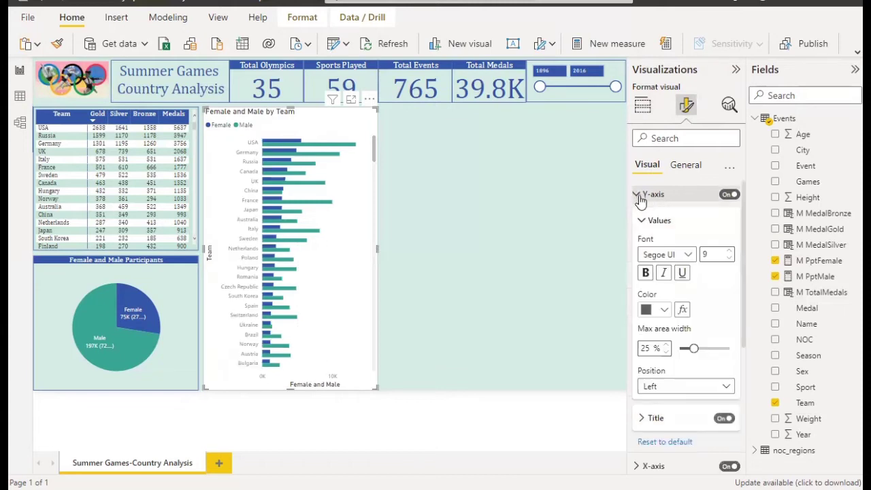
click(689, 254)
scroll(687, 281, up, 2)
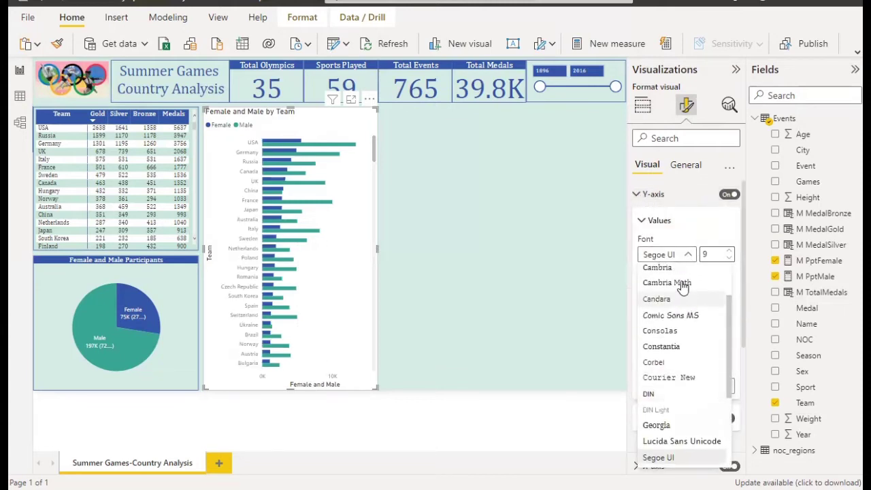
click(684, 283)
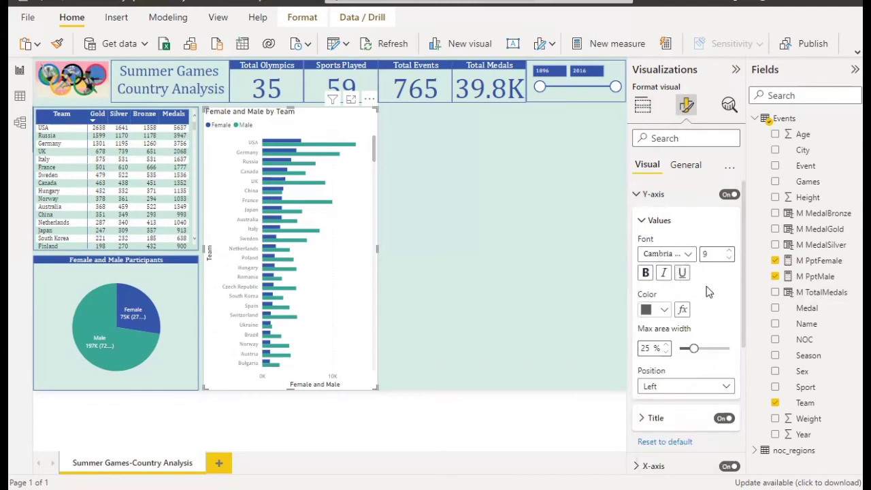
click(728, 252)
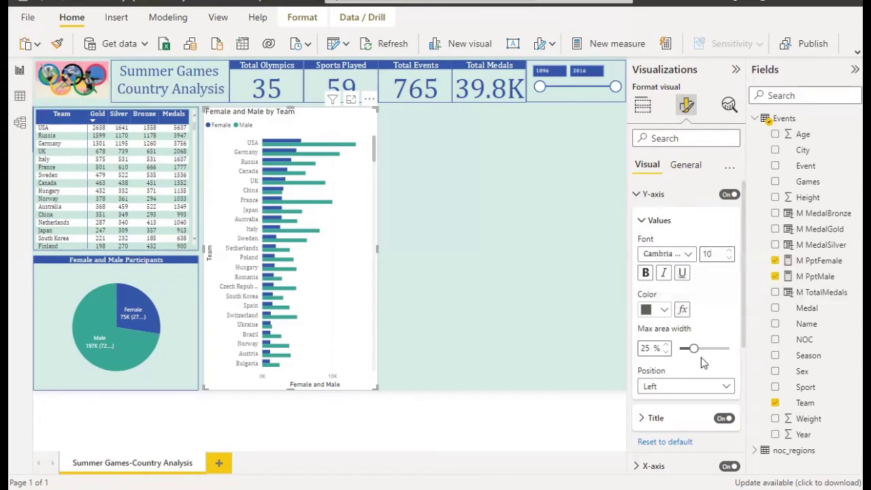
scroll(703, 363, down, 2)
click(725, 331)
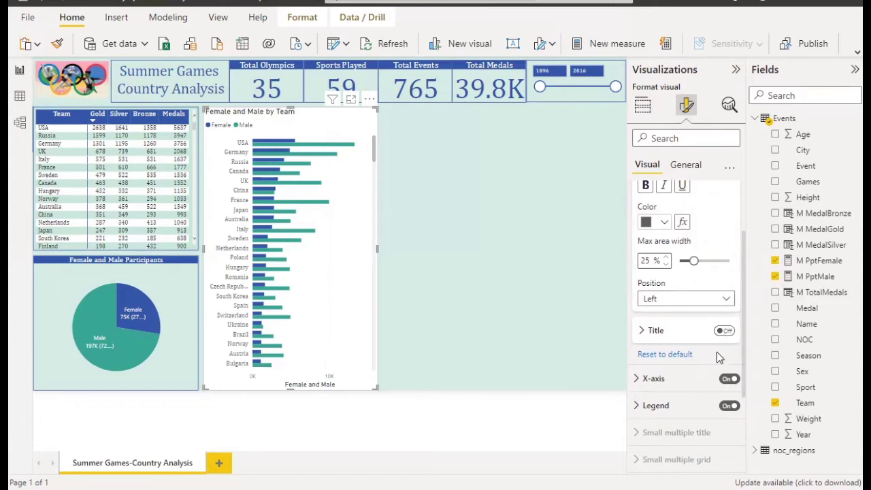
Step: Try the bar chart without its X-axis and without its legend, and turn both back on
scroll(716, 353, down, 2)
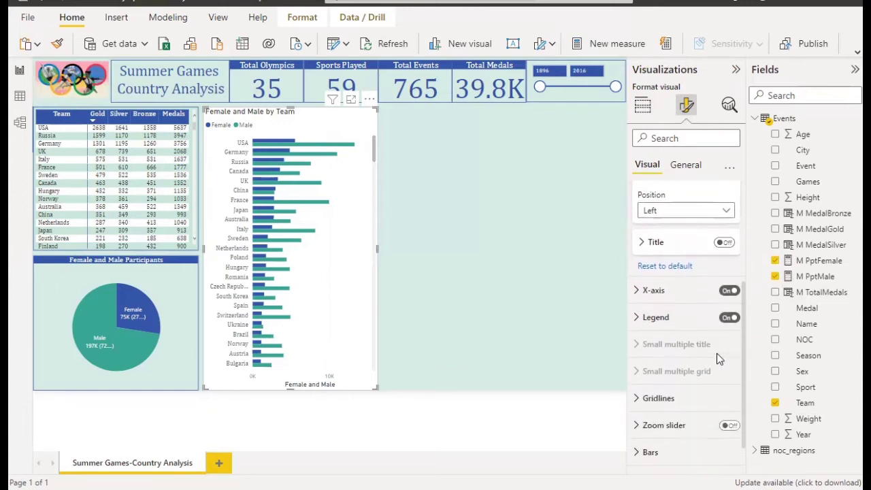
click(728, 292)
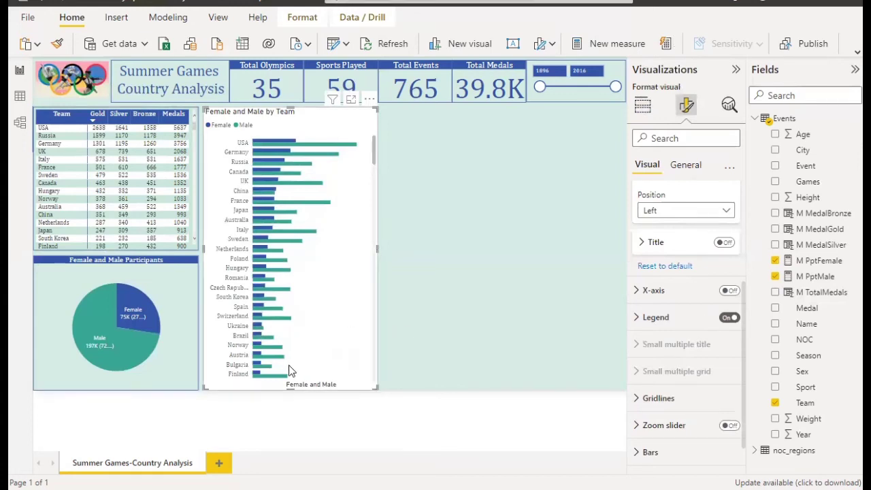
click(727, 320)
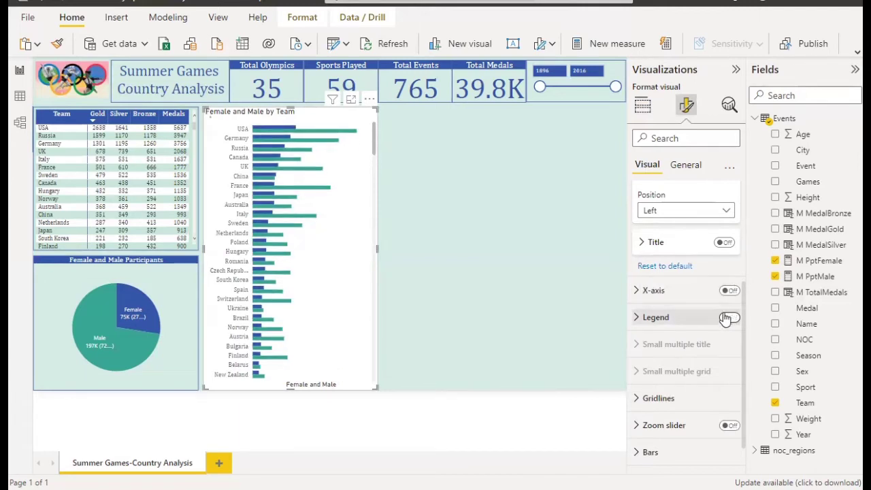
click(726, 319)
click(727, 318)
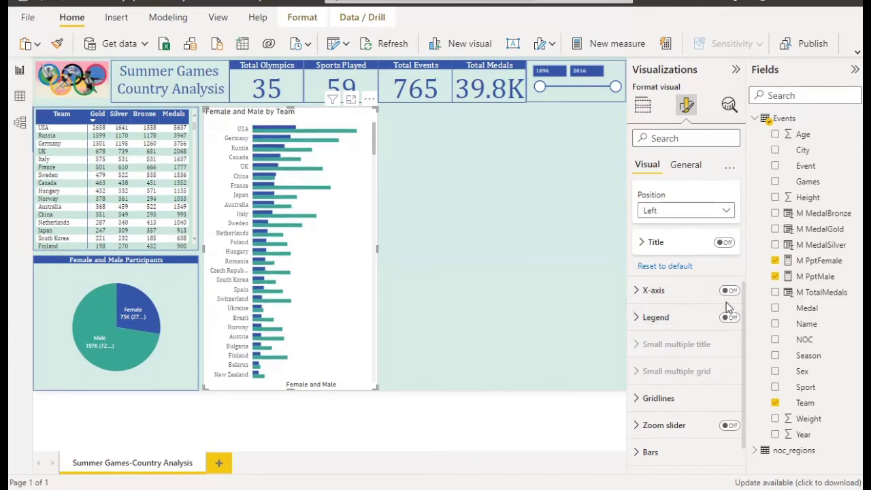
click(727, 318)
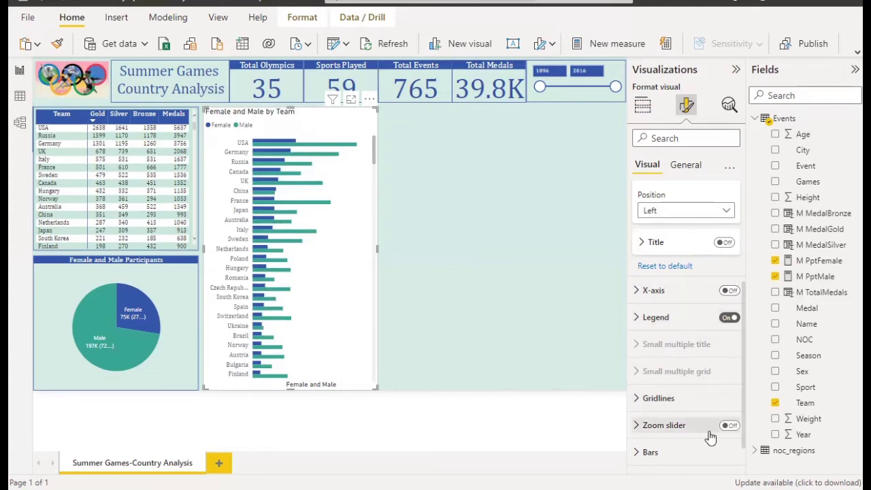
scroll(698, 291, up, 3)
scroll(699, 291, down, 3)
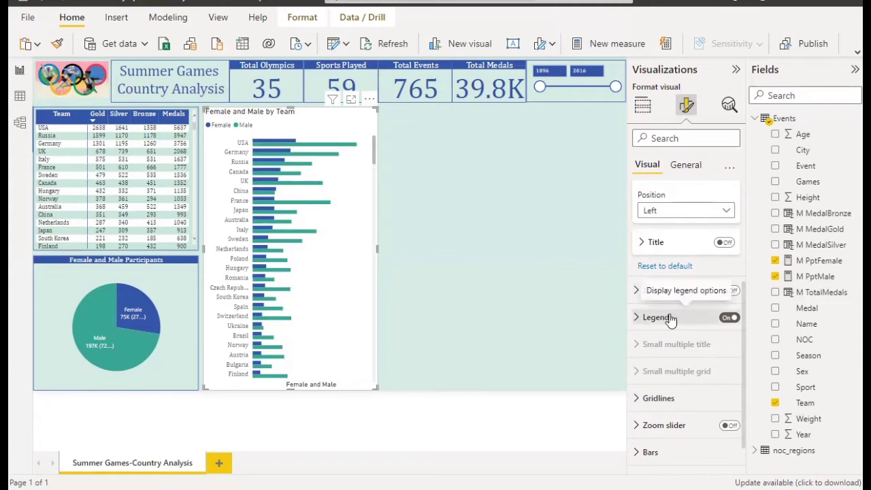
click(671, 294)
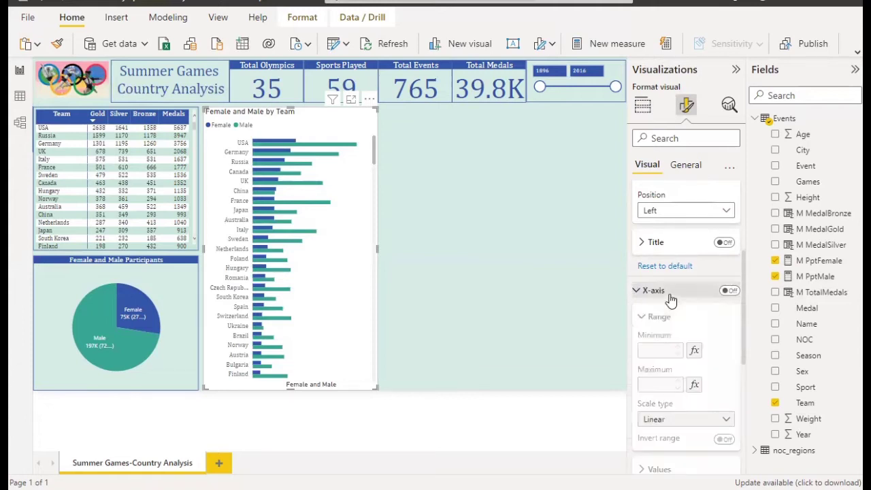
click(729, 292)
Step: Set the bar chart's X-axis values to the Cambria Math font and turn off the X-axis title
scroll(716, 349, down, 3)
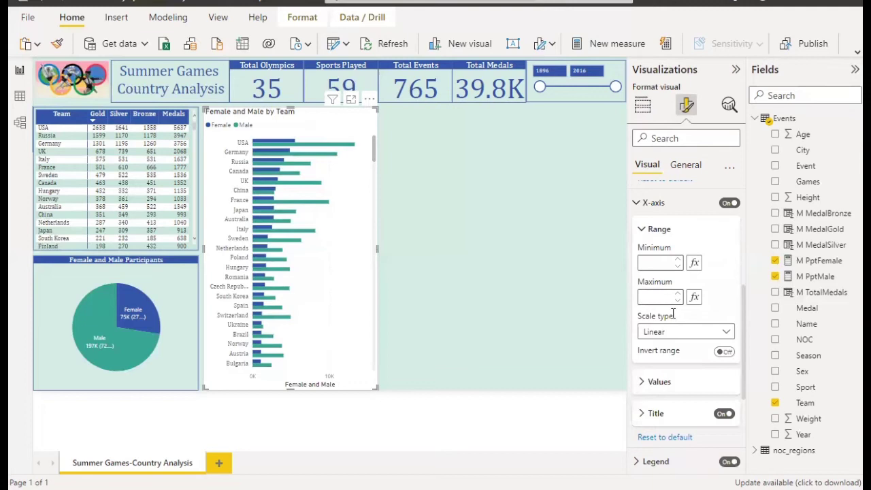
click(691, 385)
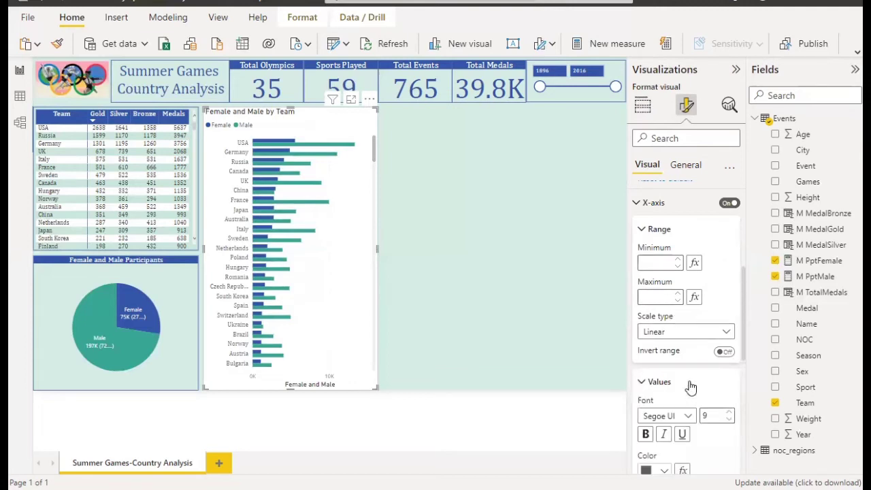
scroll(687, 387, down, 2)
click(689, 329)
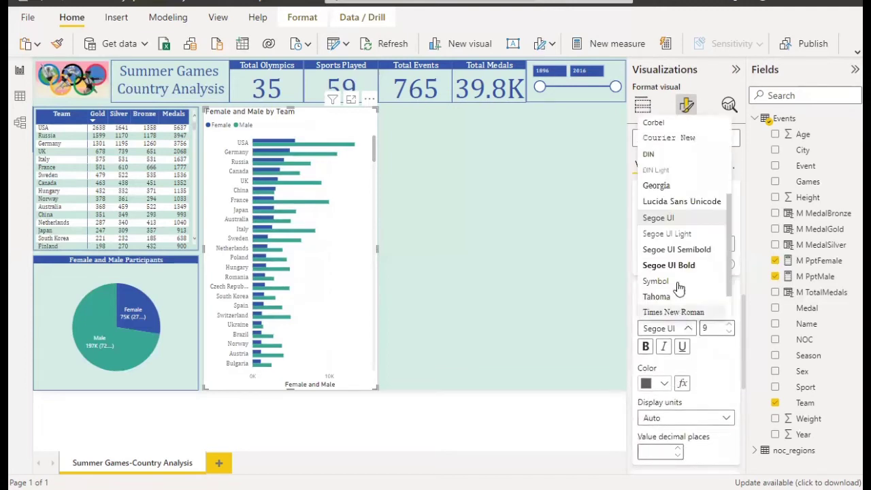
scroll(684, 218, up, 4)
click(670, 170)
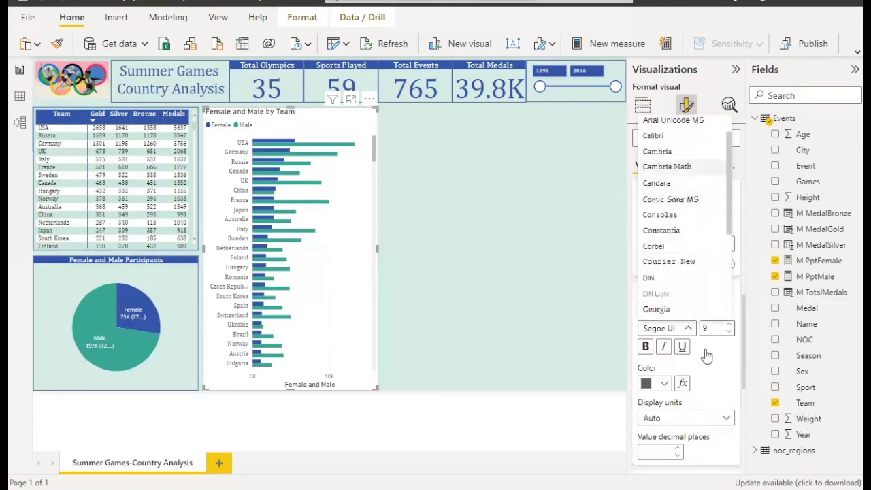
scroll(720, 367, down, 3)
scroll(716, 368, down, 1)
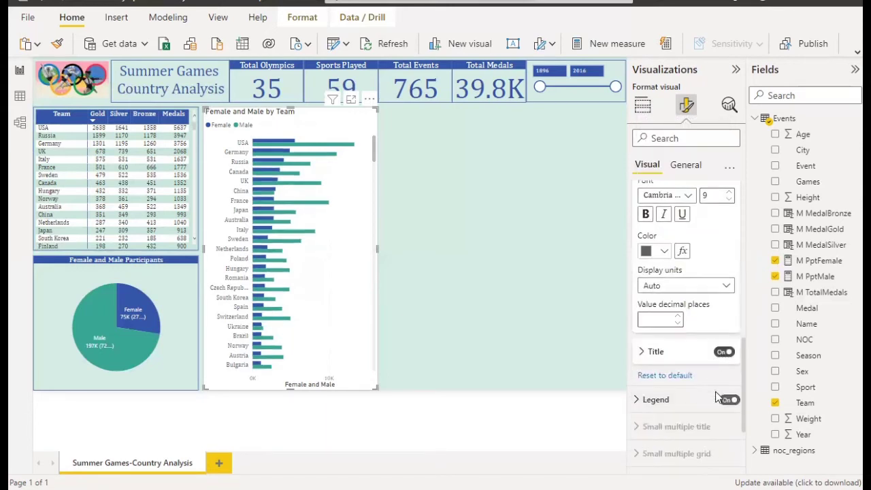
click(724, 353)
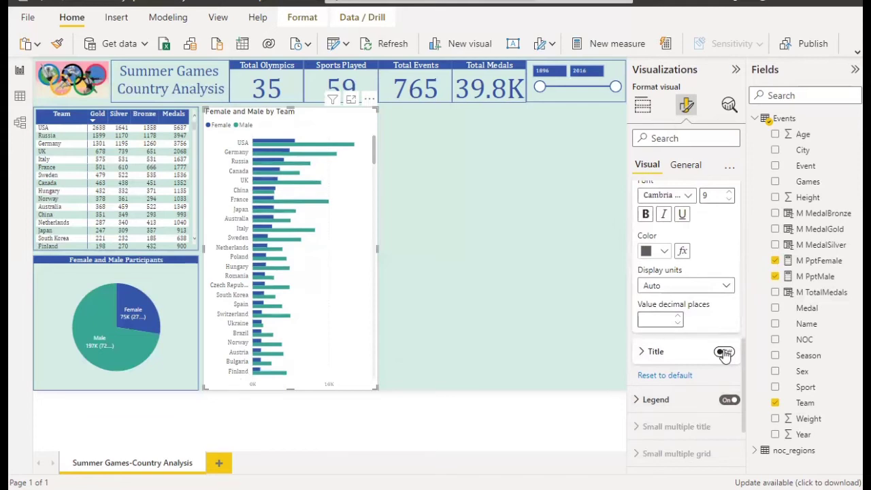
Step: Set the minimum of the bar chart's X-axis range to 0 and collapse the X-axis and Y-axis value settings
scroll(671, 287, up, 3)
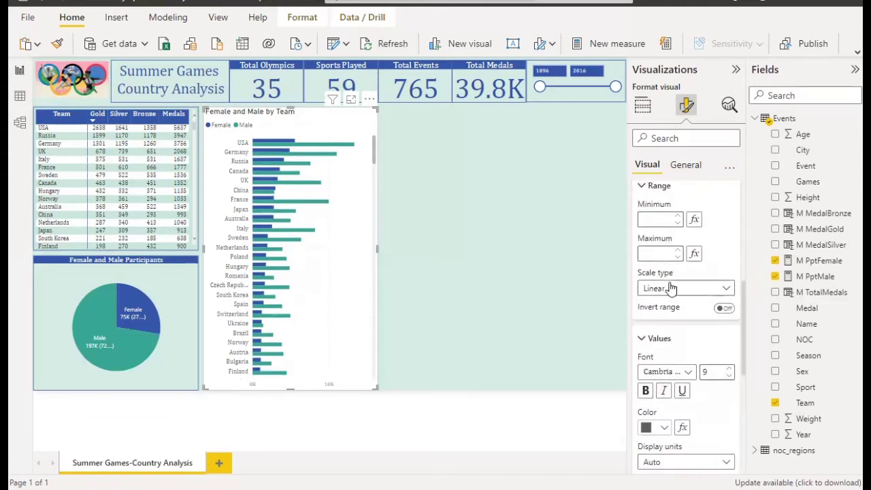
scroll(672, 288, up, 2)
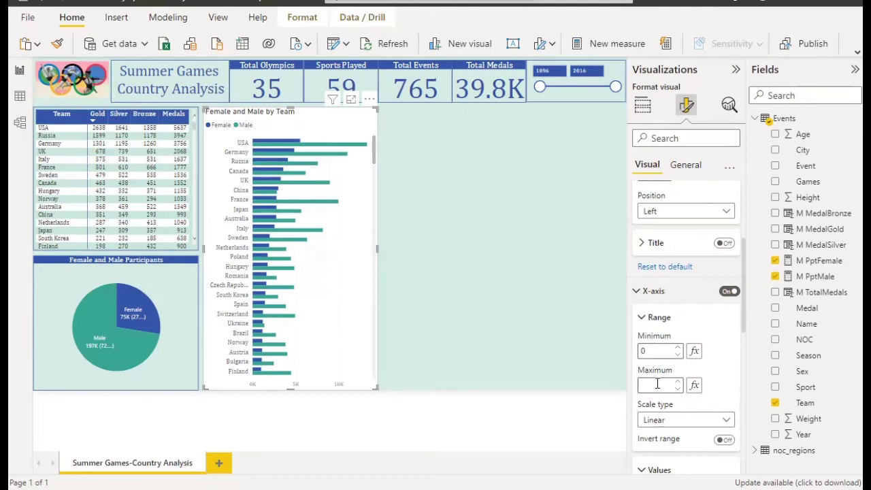
click(640, 291)
scroll(686, 225, up, 3)
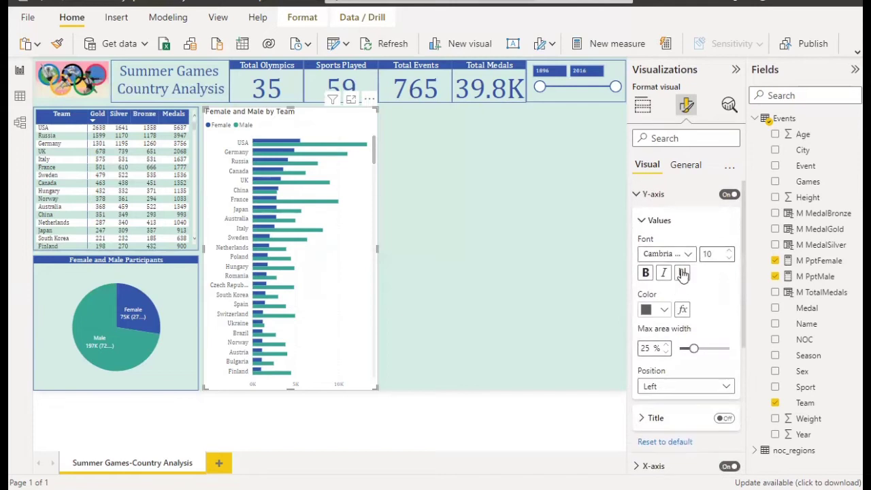
click(640, 224)
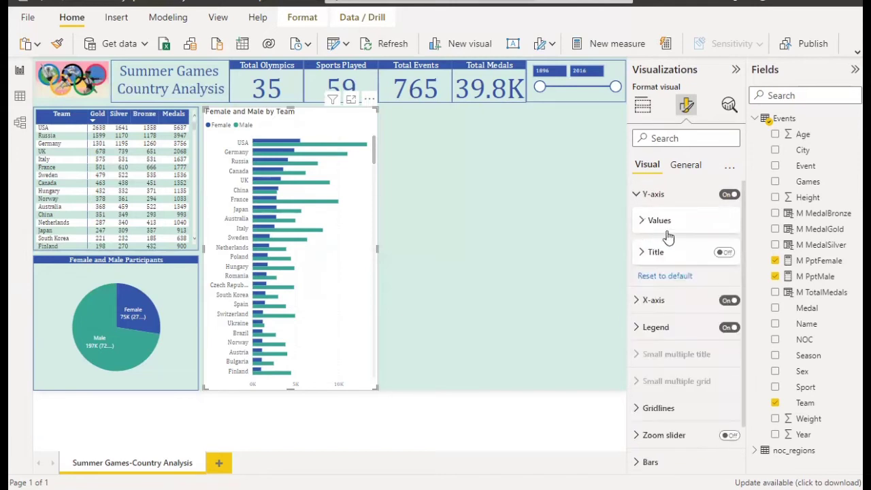
Step: Replace "and" with "&" in the bar chart's title so it reads "Female & Male by Team"
click(684, 166)
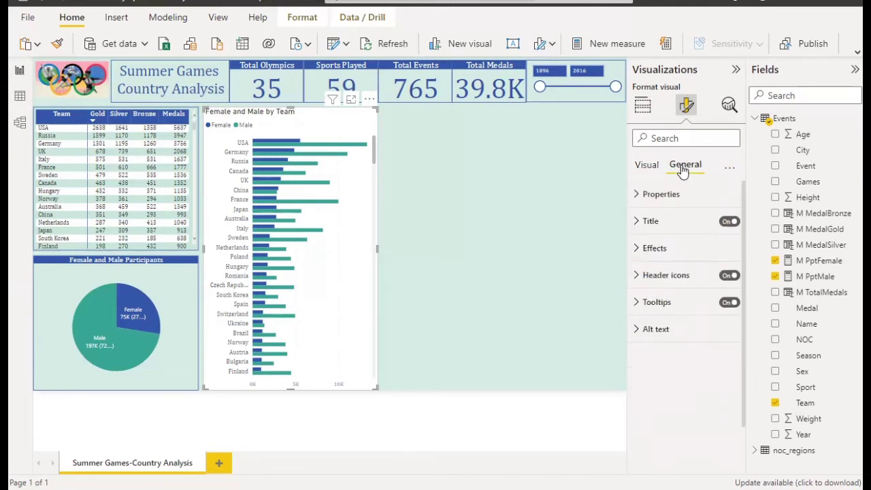
click(688, 226)
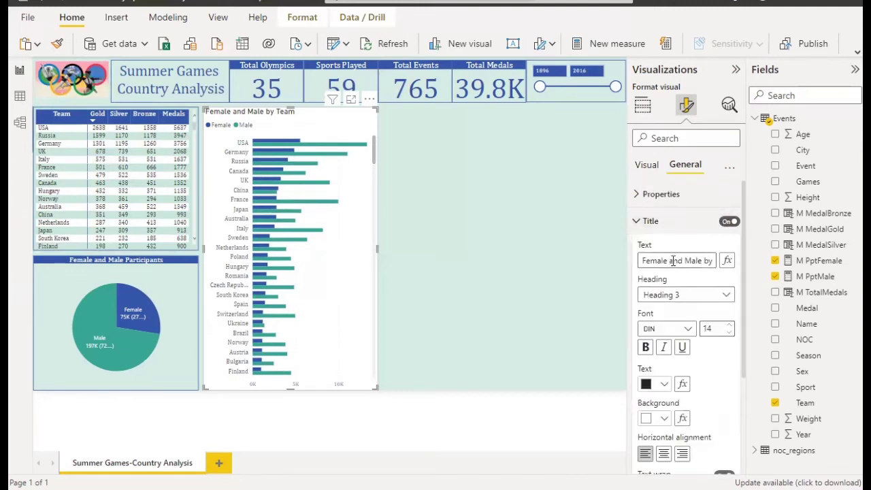
double_click(673, 261)
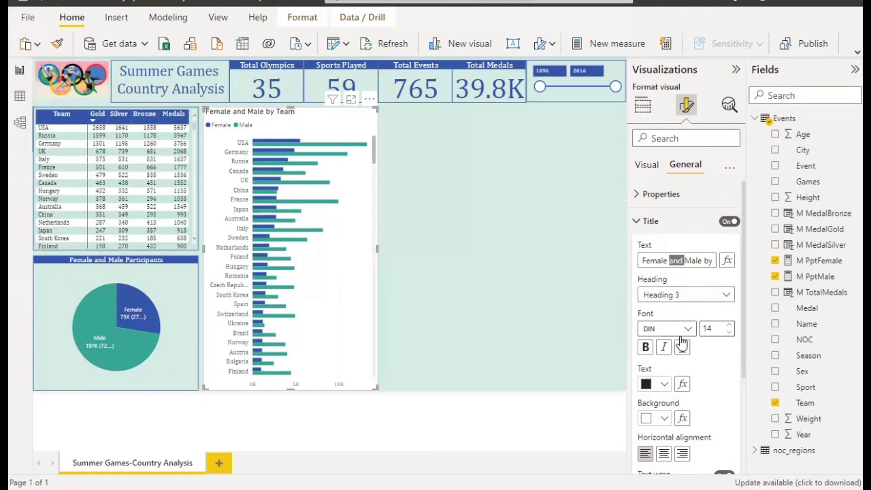
text(&)
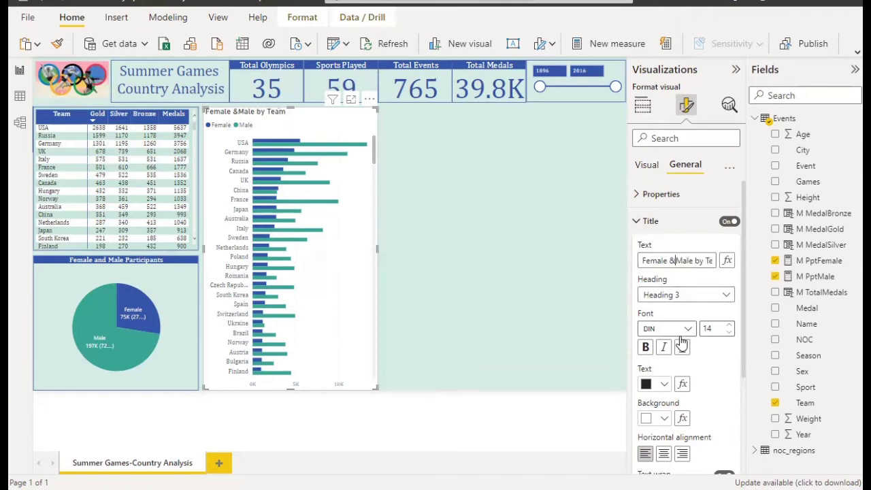
key(shift+Right)
key(shift+Right)
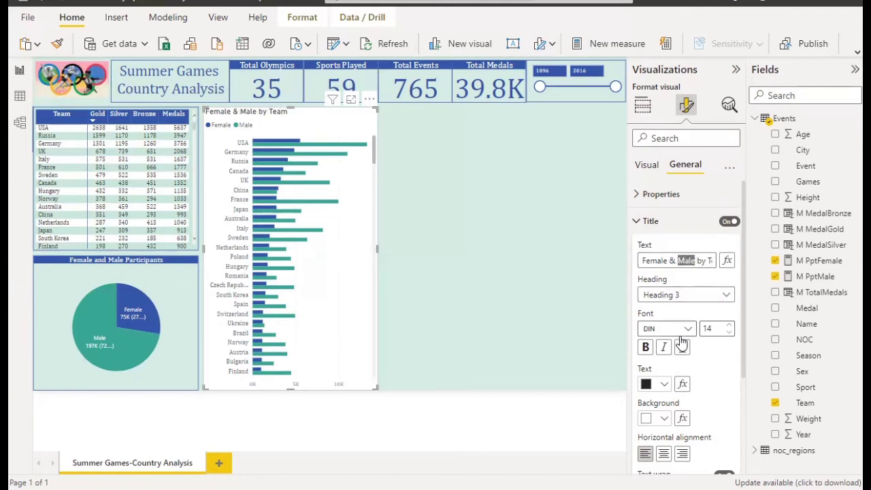
Step: Change the bar chart's title text to "Male & Female by Country"
key(Delete)
text(Male &)
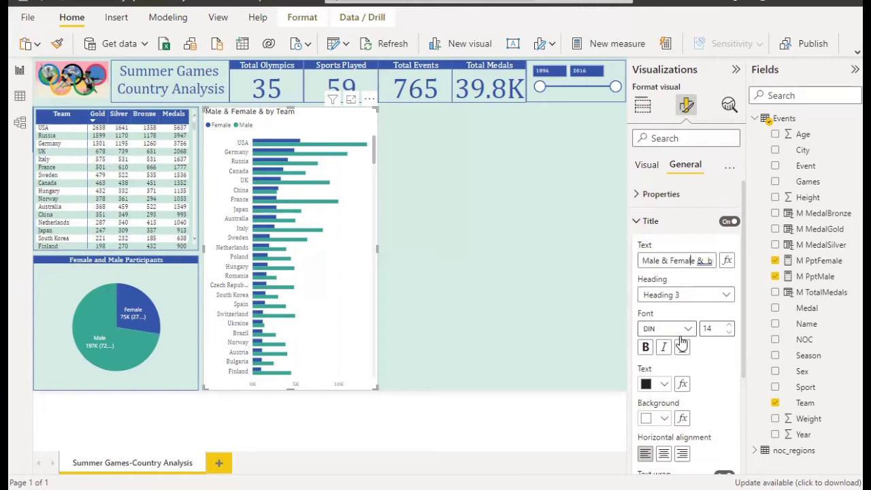
key(Delete)
key(Delete)
key(Delete)
key(Delete)
key(Delete)
key(Delete)
key(Delete)
key(Delete)
key(Delete)
text(ountry)
Step: Set the bar chart title's font to Cambria Math at size 12
click(686, 330)
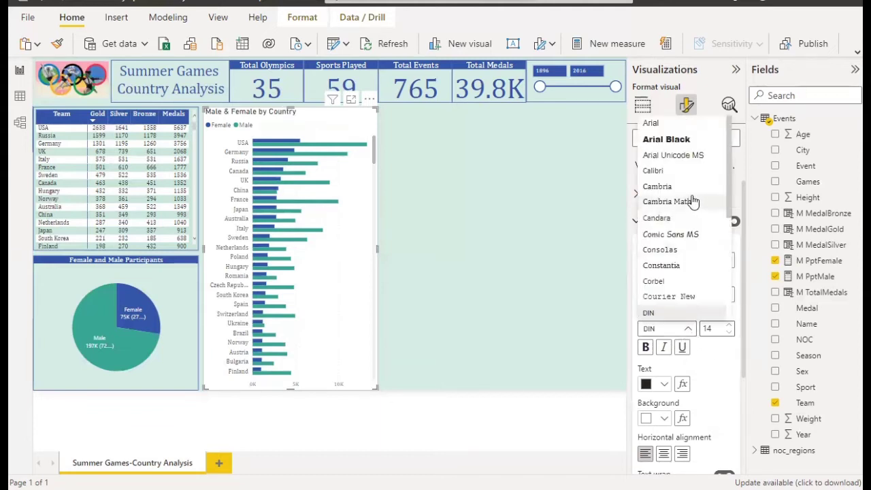
click(691, 204)
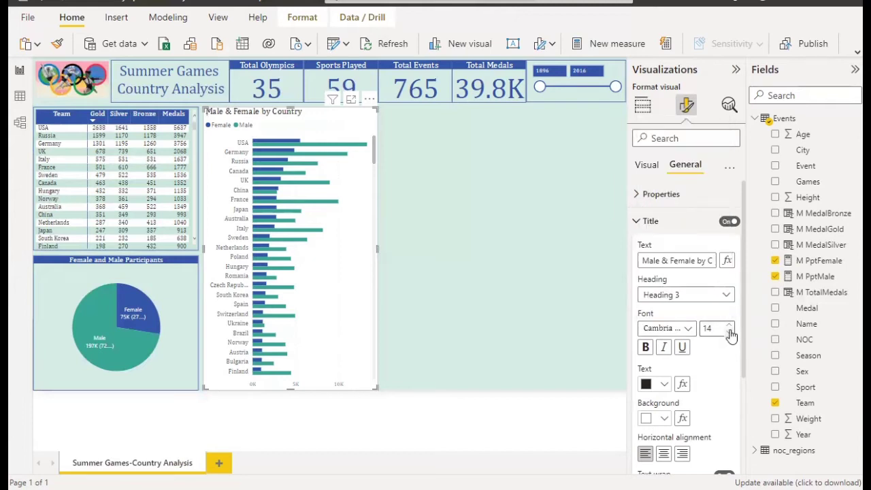
click(730, 333)
click(730, 334)
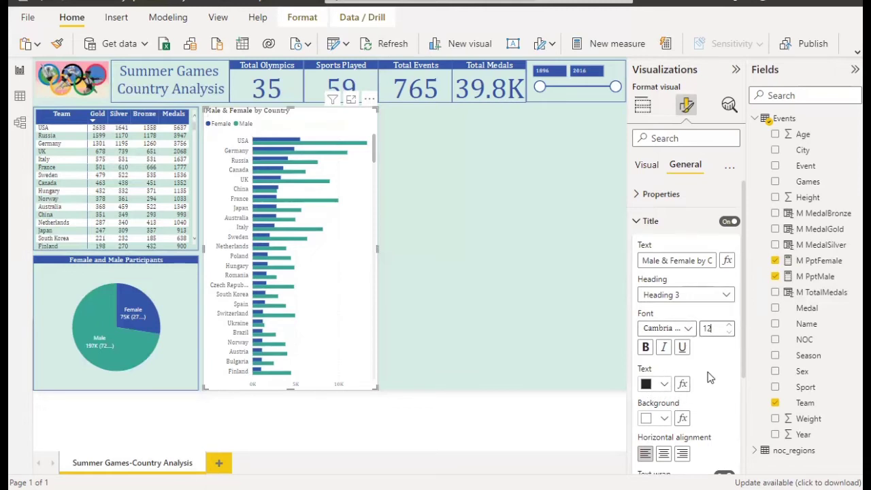
Step: Give the bar chart title white text on a blue background and center it horizontally
scroll(708, 373, down, 3)
click(664, 303)
click(674, 241)
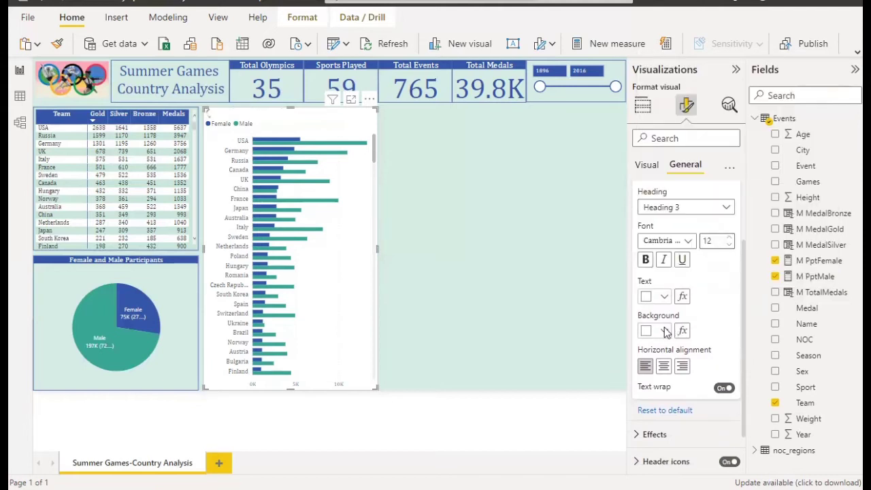
click(665, 331)
click(670, 275)
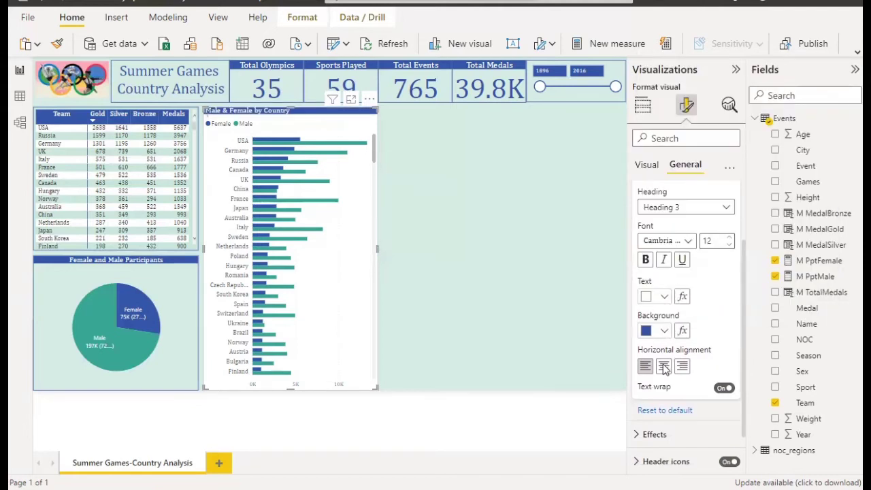
click(664, 367)
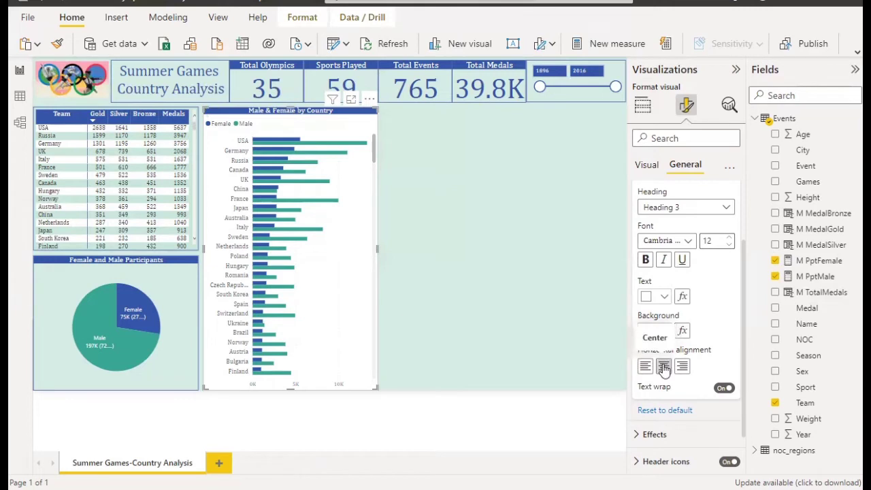
Step: Turn off the background effect of the Male & Female by Country chart
scroll(693, 377, down, 1)
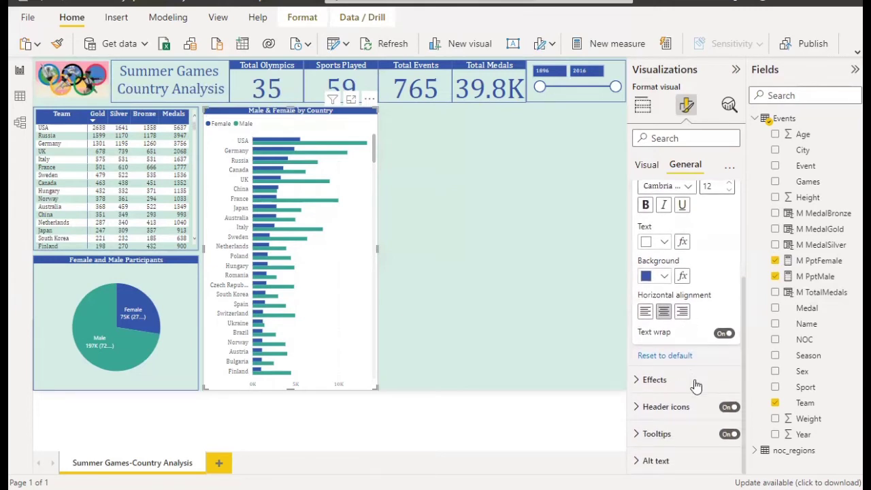
scroll(693, 401, up, 3)
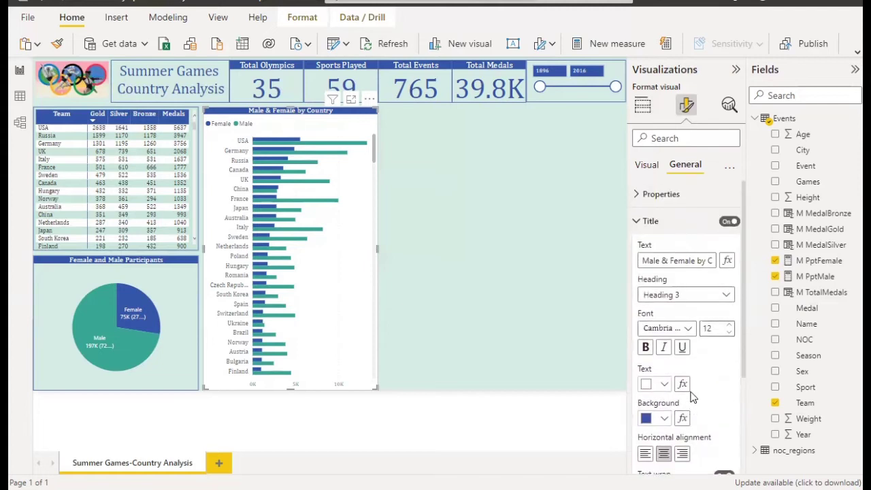
drag(743, 331, 743, 450)
click(689, 387)
click(723, 221)
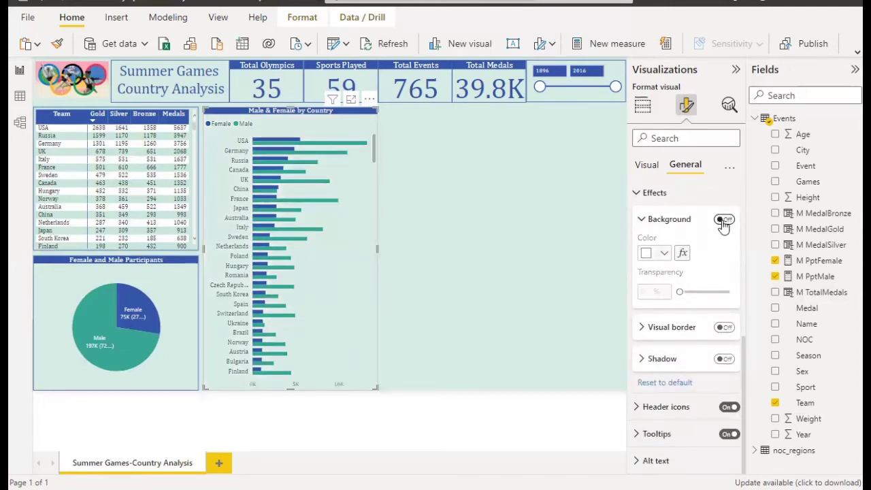
click(522, 196)
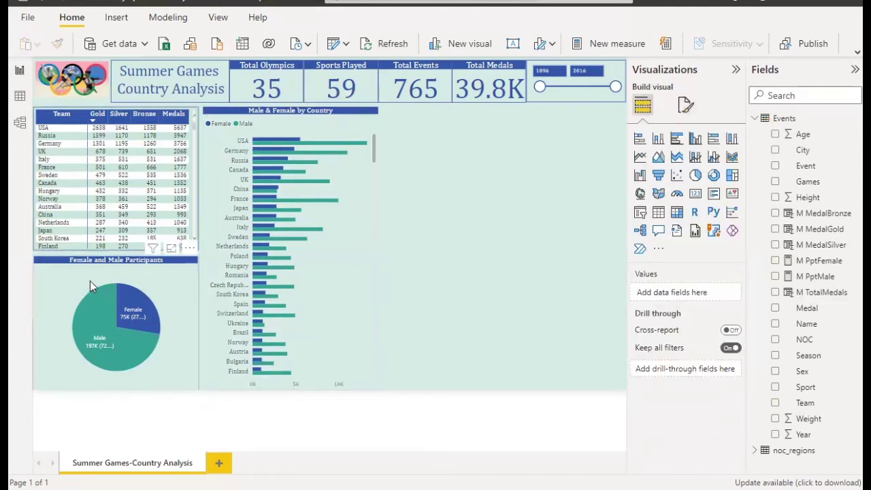
Step: Check the column header text formatting of the medals by team table
click(92, 109)
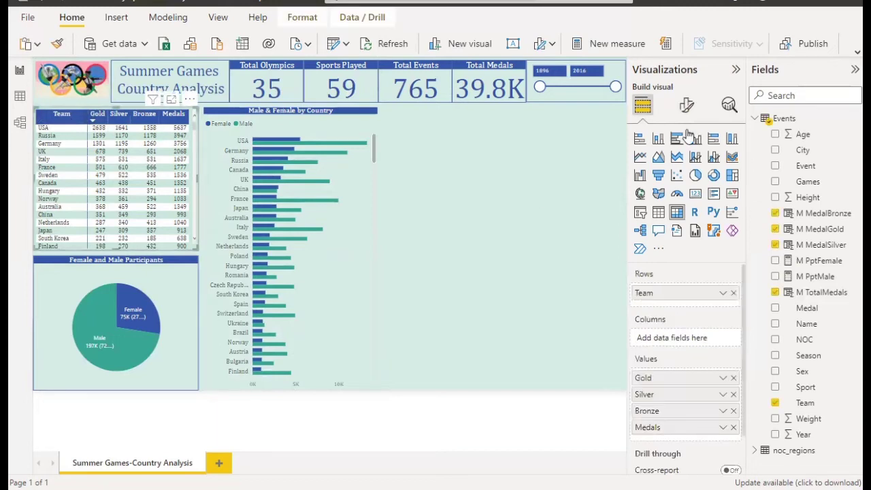
click(687, 106)
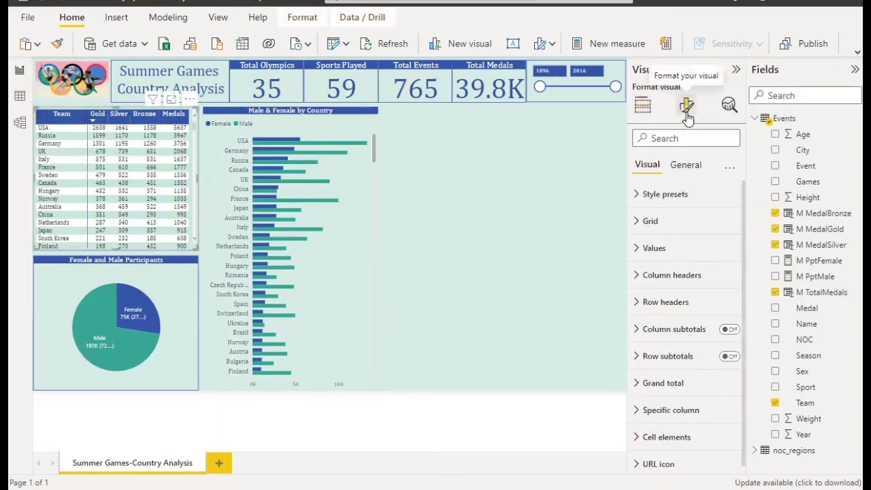
click(684, 276)
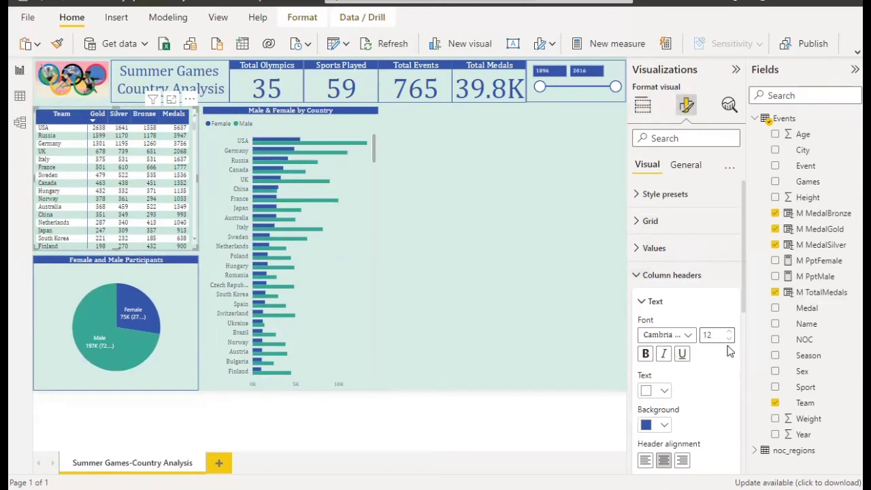
click(492, 181)
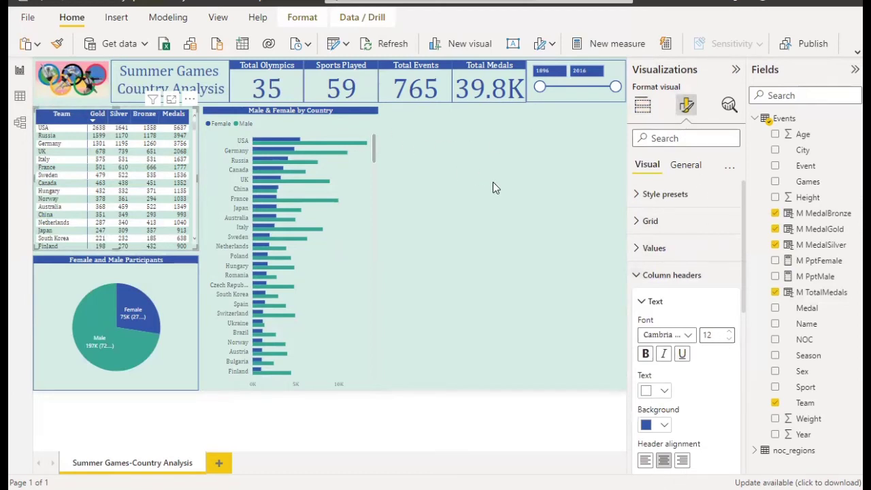
Step: Turn on a visual border for the Male & Female by Country chart and color it blue
click(686, 108)
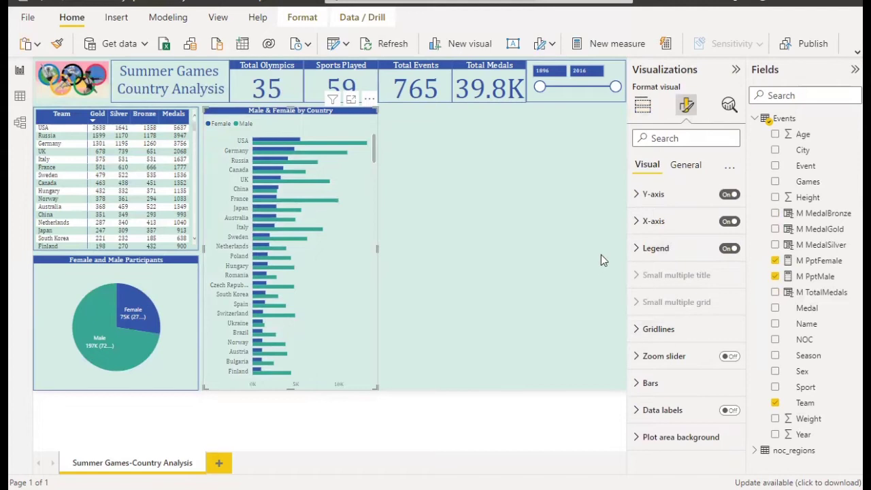
click(685, 166)
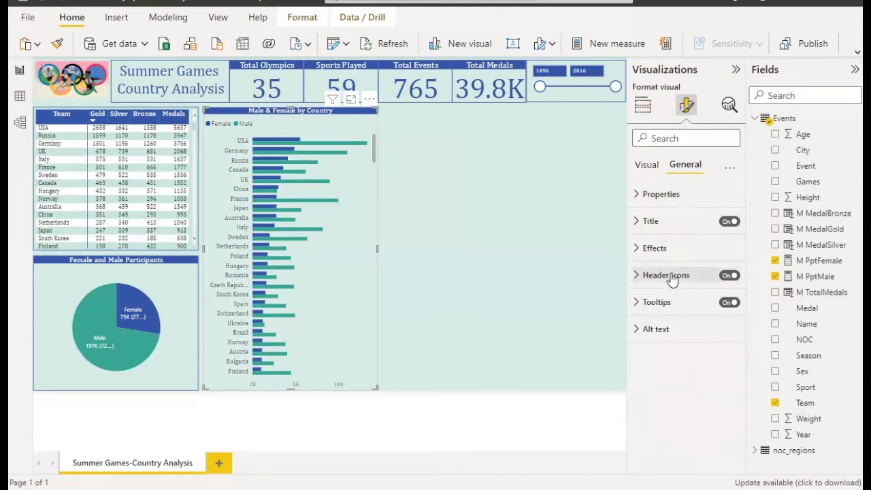
click(670, 249)
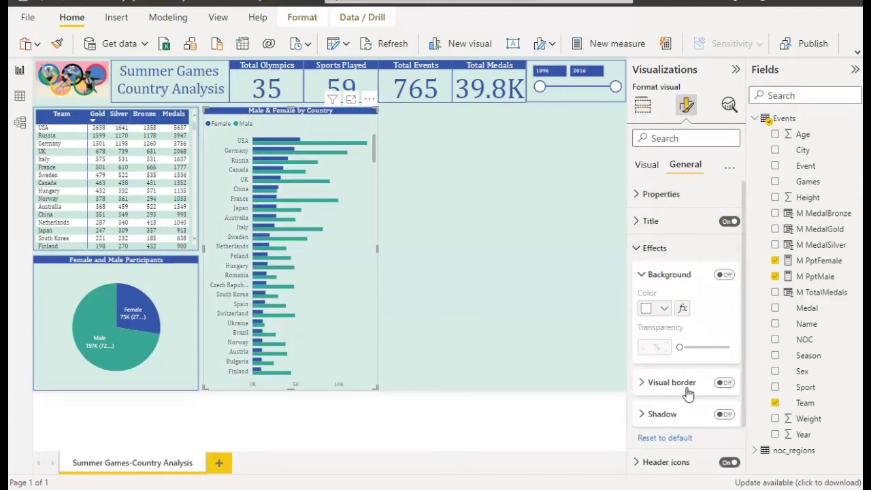
click(723, 382)
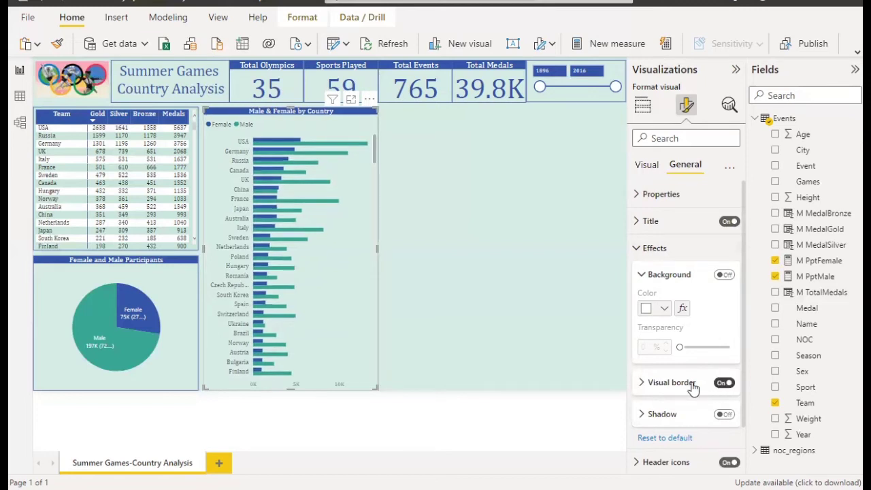
click(693, 386)
scroll(689, 381, down, 1)
click(665, 286)
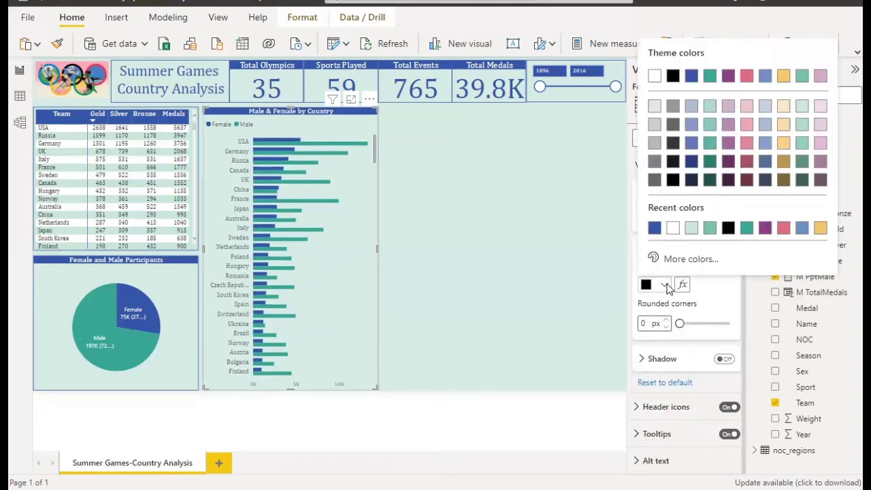
click(654, 228)
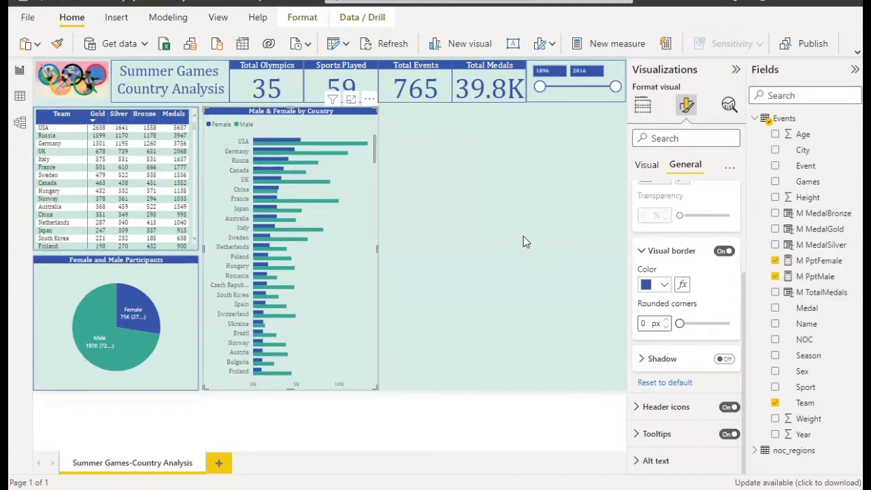
click(523, 236)
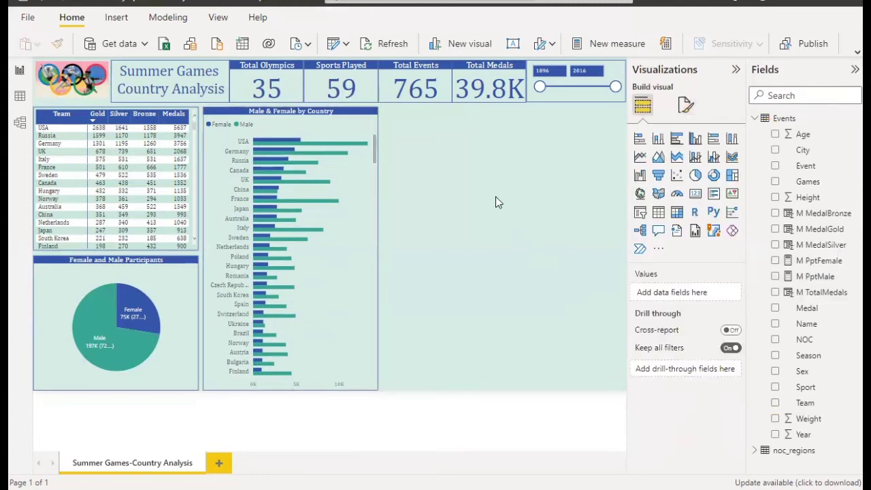
Step: Turn on data labels for the Male & Female by Country chart, applied to all series with the Auto position
click(310, 250)
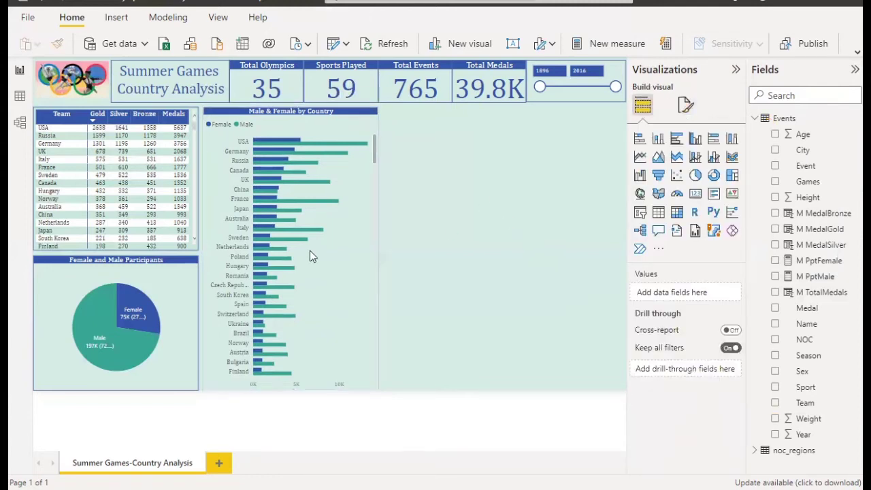
click(685, 105)
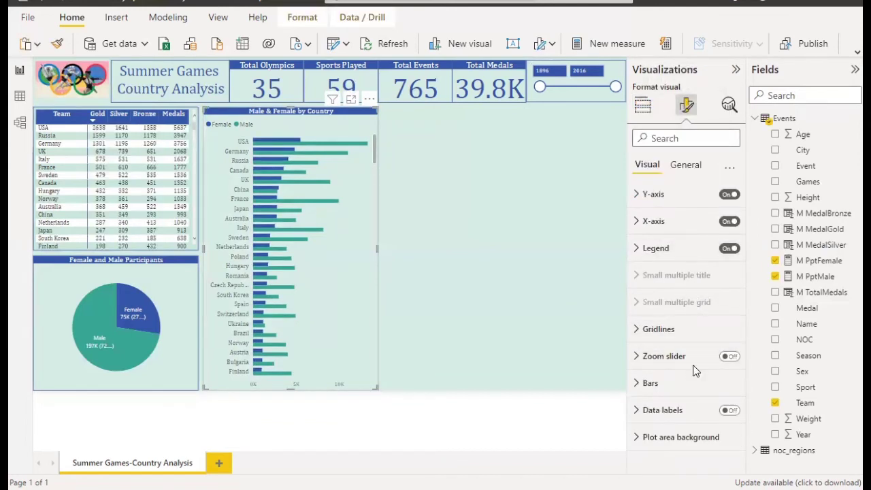
click(730, 411)
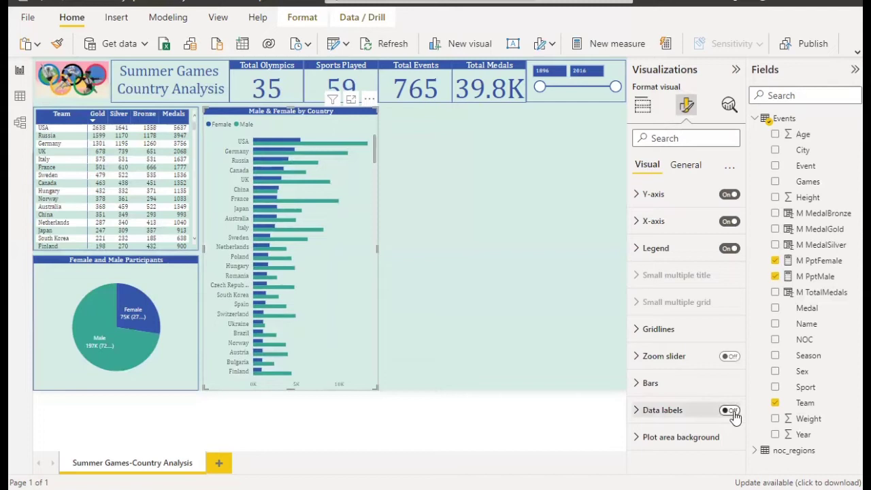
click(671, 411)
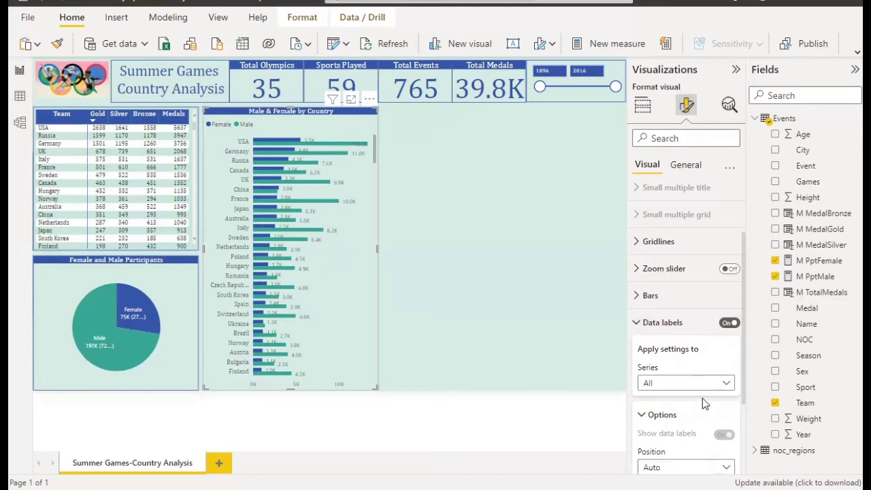
scroll(679, 389, down, 3)
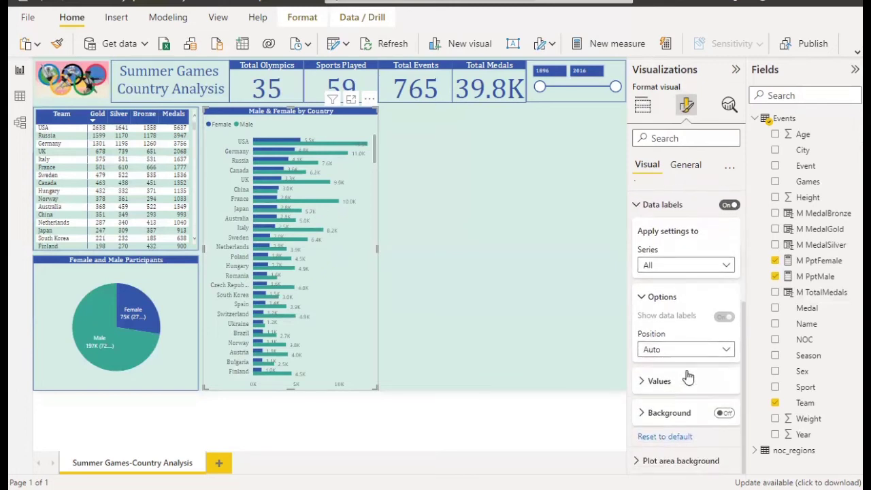
click(674, 269)
click(676, 281)
click(676, 348)
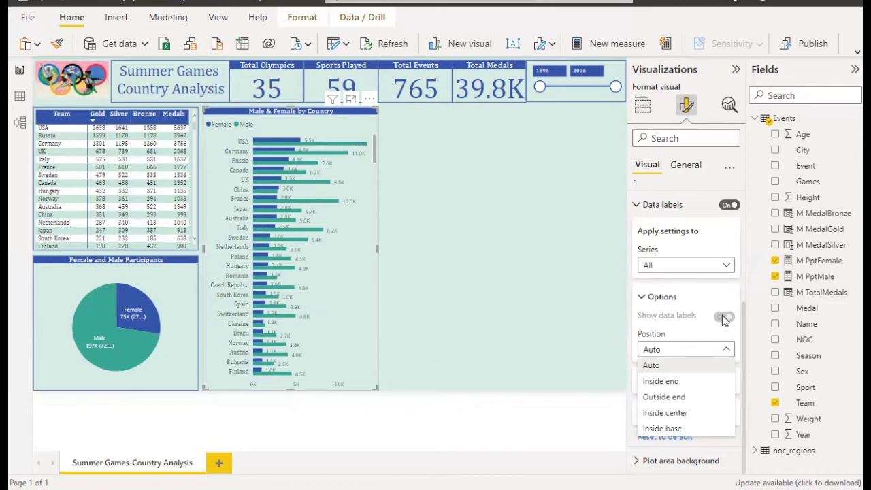
click(686, 361)
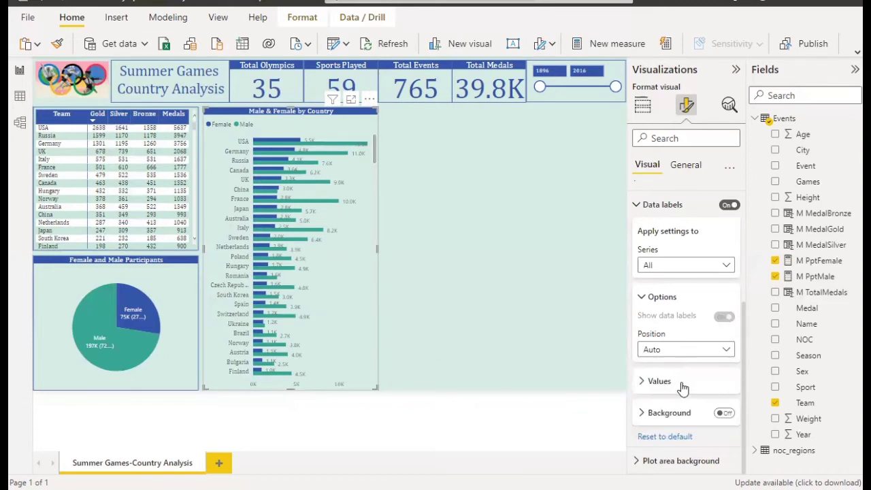
Step: Set the data label values of the Male & Female by Country chart to the Cambria Math font in white
click(680, 385)
scroll(680, 387, down, 2)
click(694, 285)
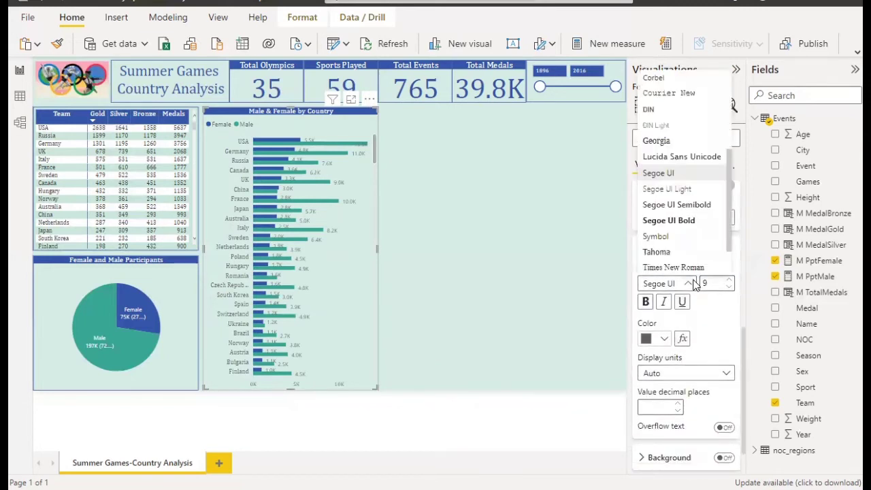
scroll(687, 147, up, 2)
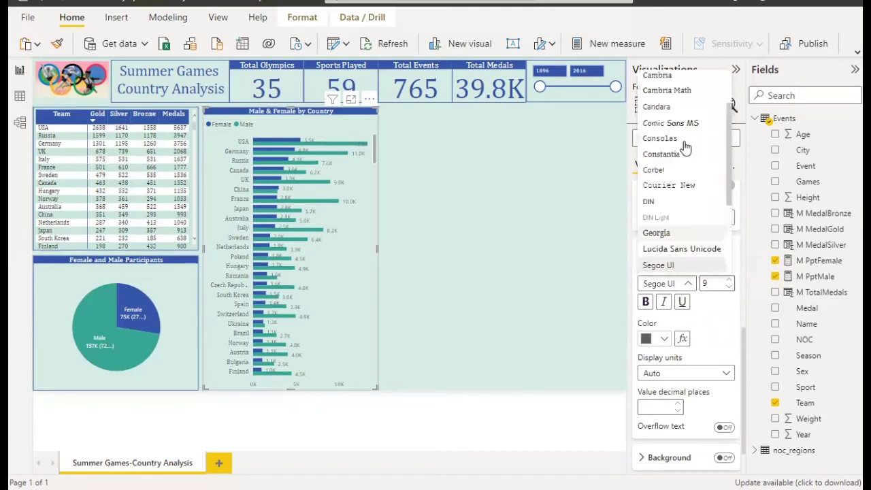
click(689, 89)
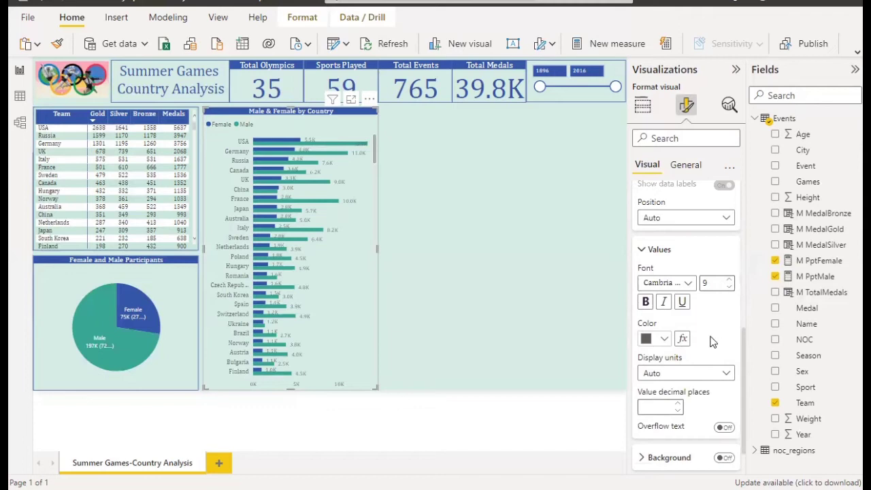
click(667, 339)
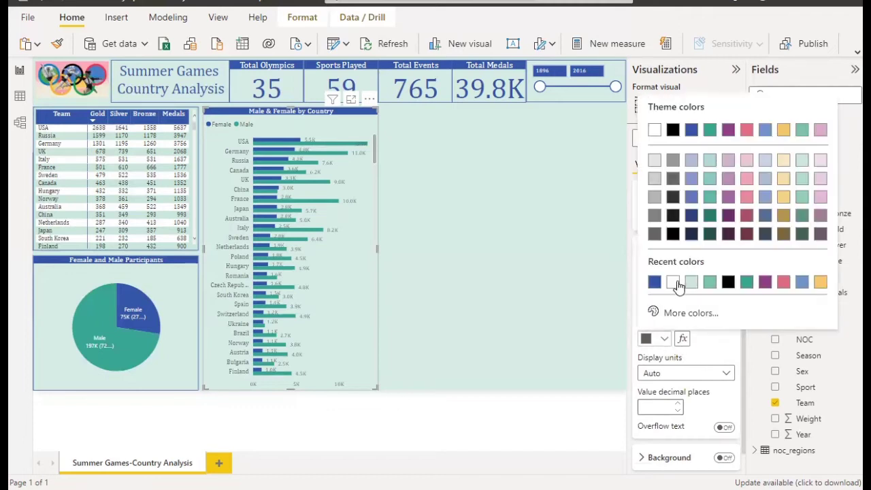
click(676, 284)
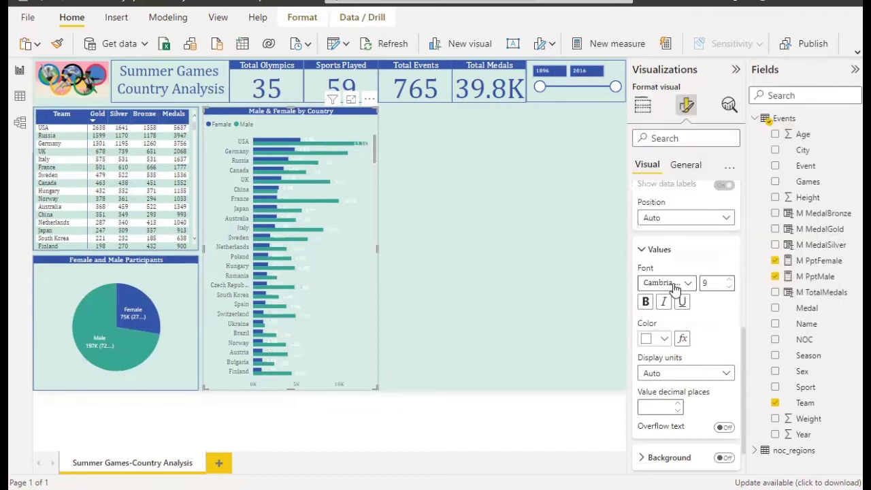
Step: Set the bar chart's data label display units to None and turn on the label background
click(678, 373)
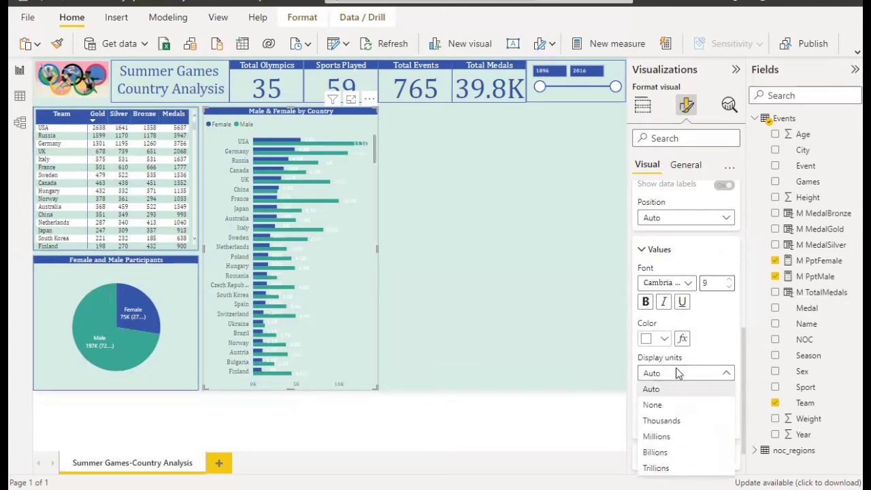
click(670, 407)
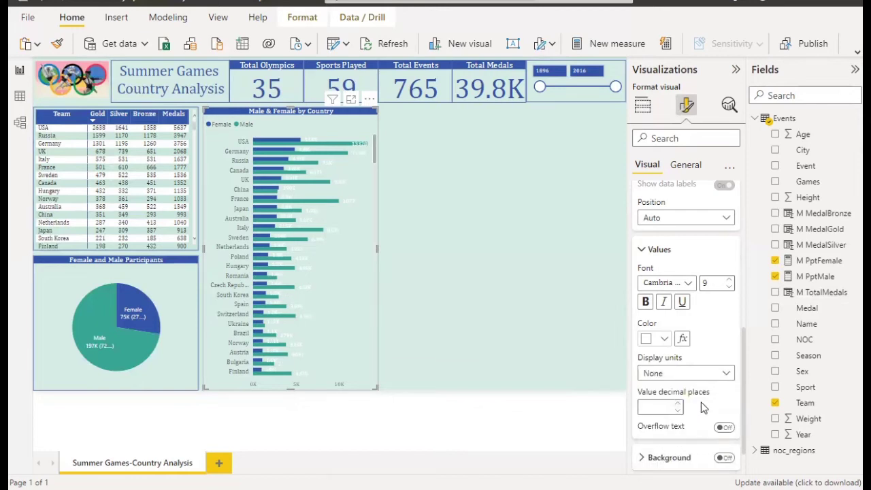
scroll(708, 410, down, 1)
click(722, 414)
click(720, 414)
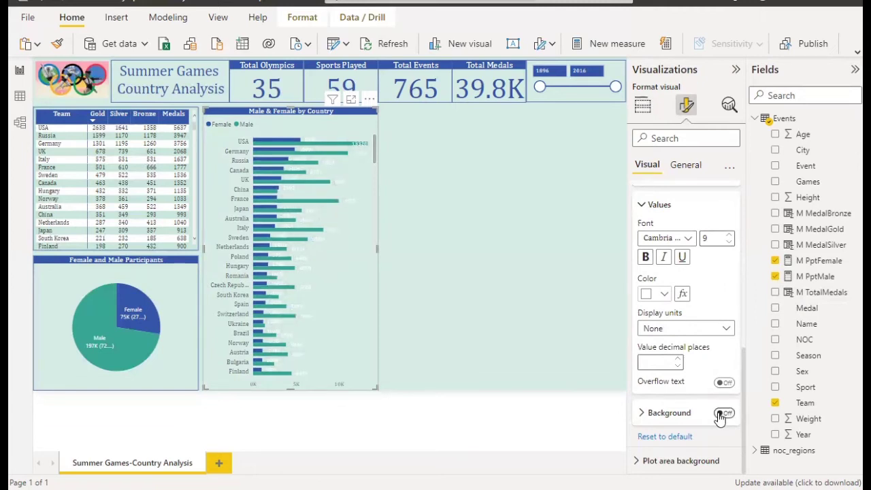
click(722, 414)
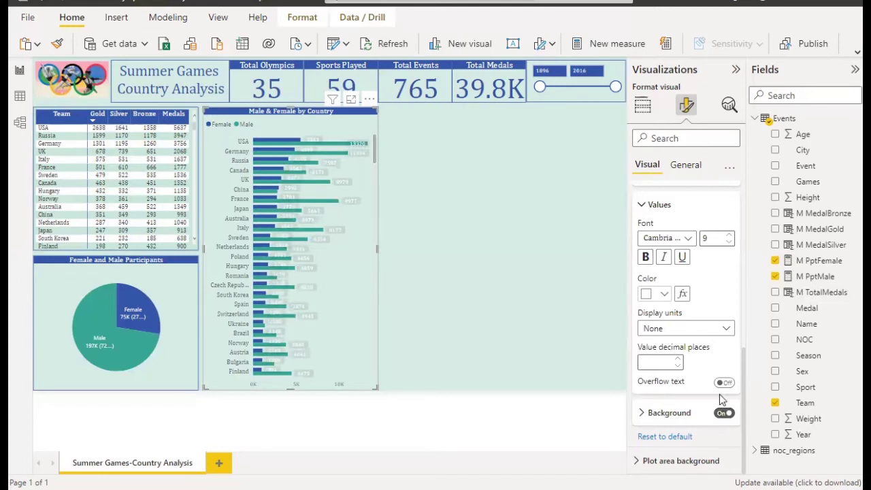
Step: Set the bar chart's data label font size to 10 and compare the labels with the background off and on
scroll(701, 329, up, 3)
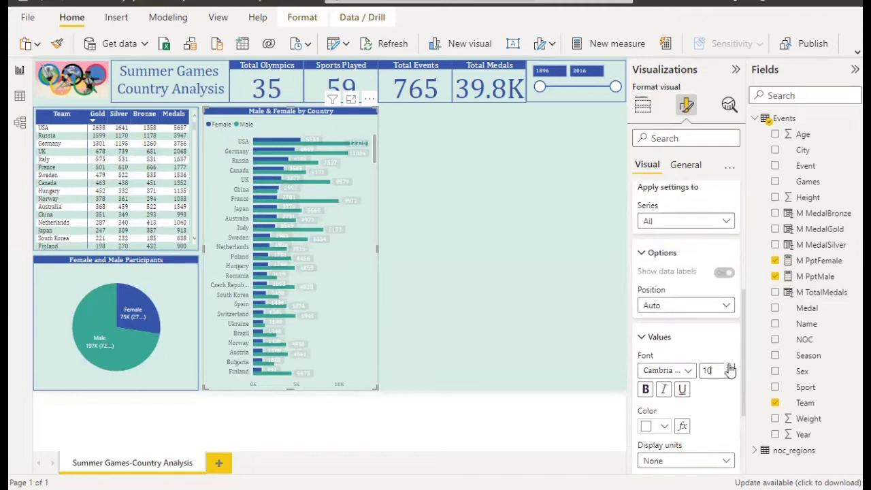
scroll(729, 443, down, 3)
click(723, 414)
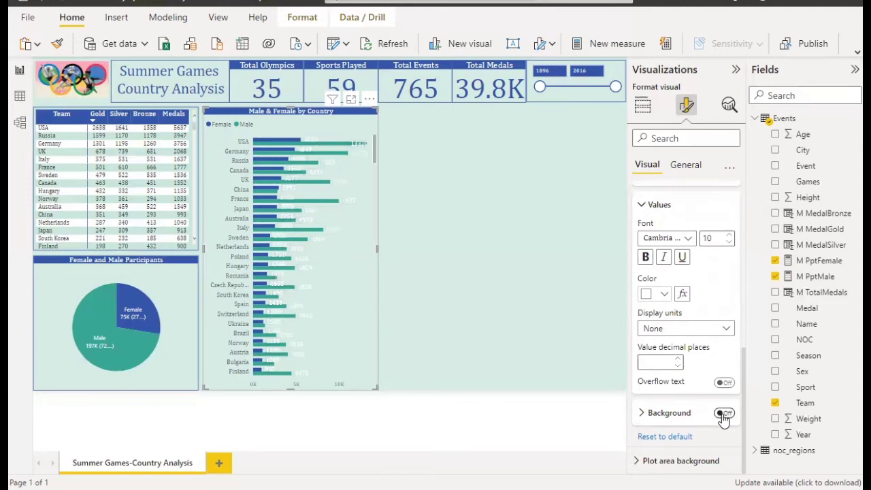
click(723, 416)
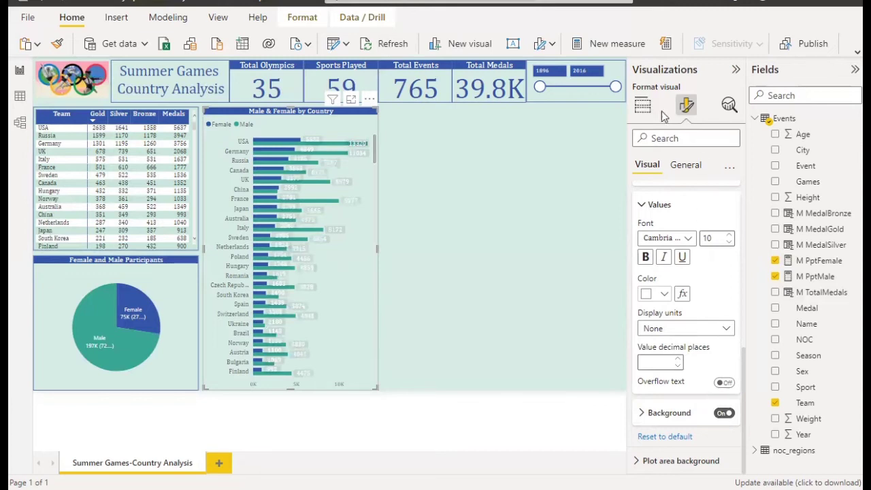
Step: Reorder the value fields of the Male & Female by Country chart so Male comes before Female
click(643, 104)
drag(671, 385, 671, 405)
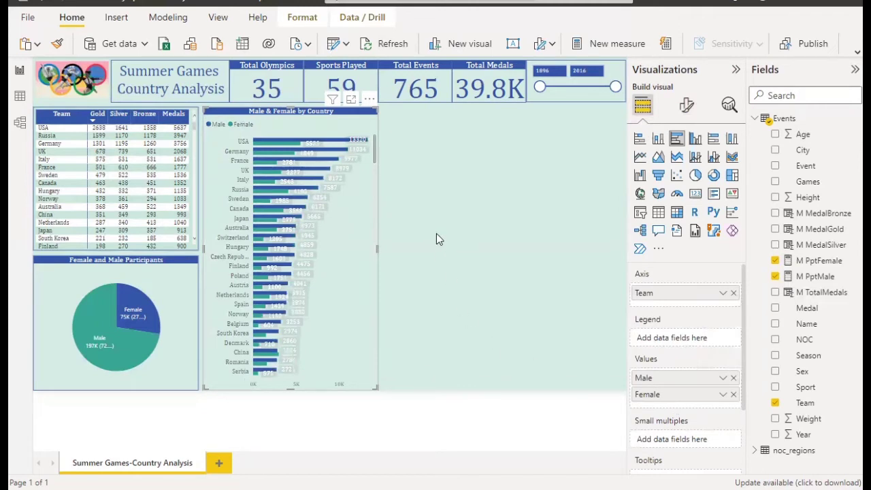
mouse_move(263, 156)
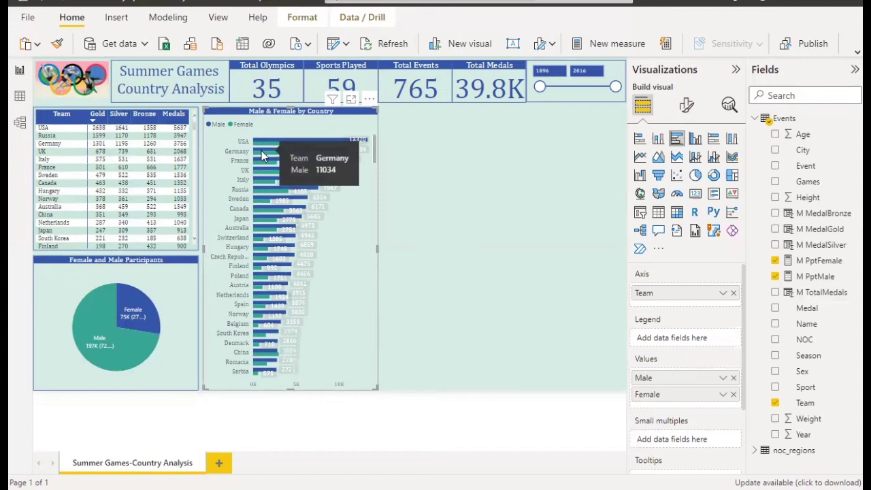
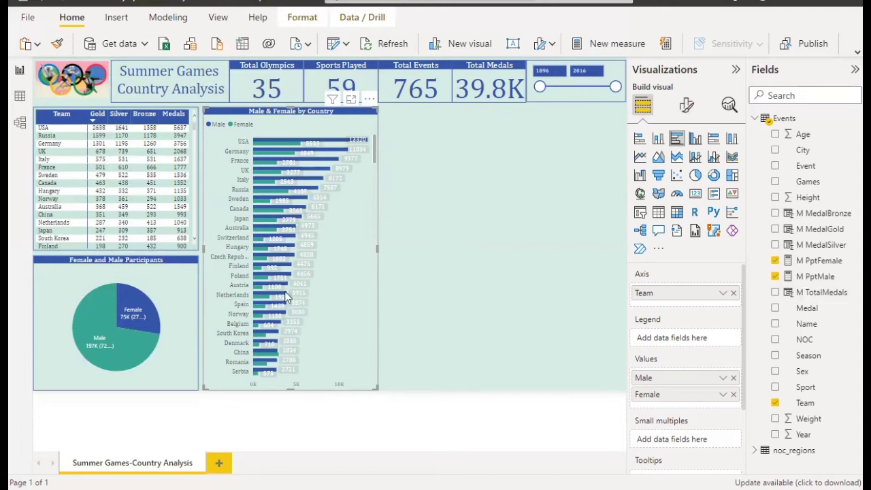
mouse_move(279, 184)
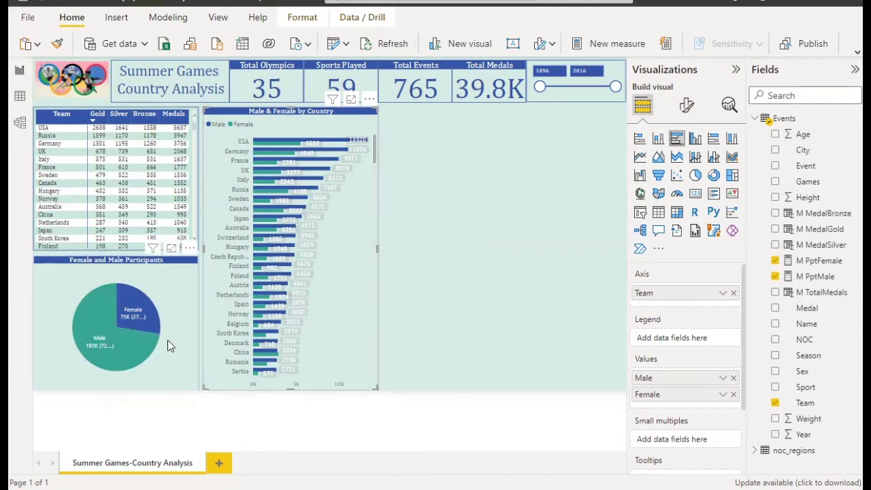
Step: Set the detail label values of the Female and Male Participants pie chart to Cambria Math at size 10
click(105, 354)
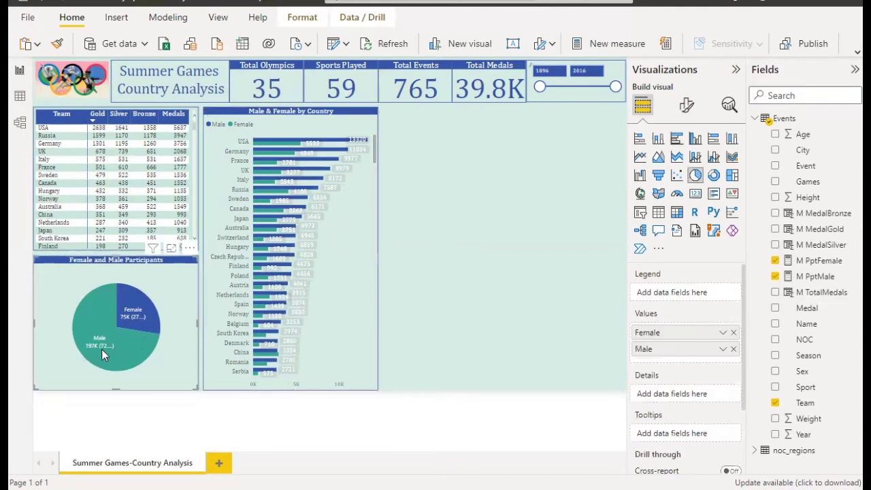
click(685, 108)
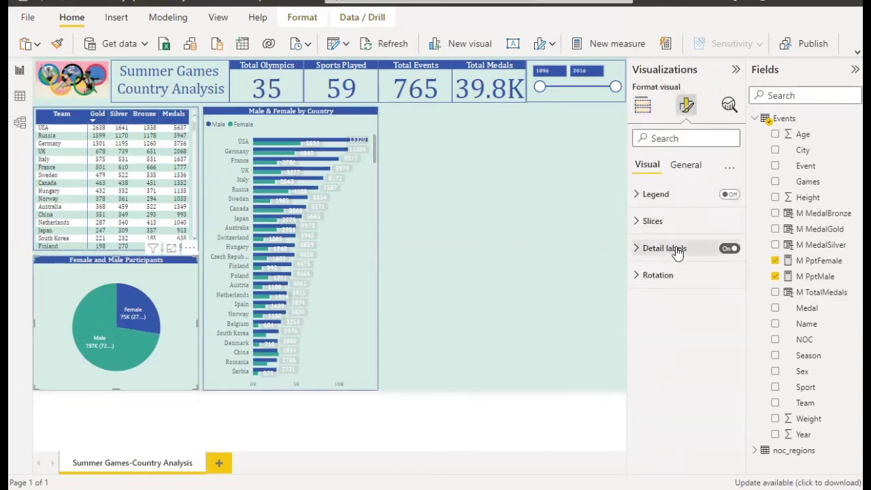
click(677, 251)
click(684, 393)
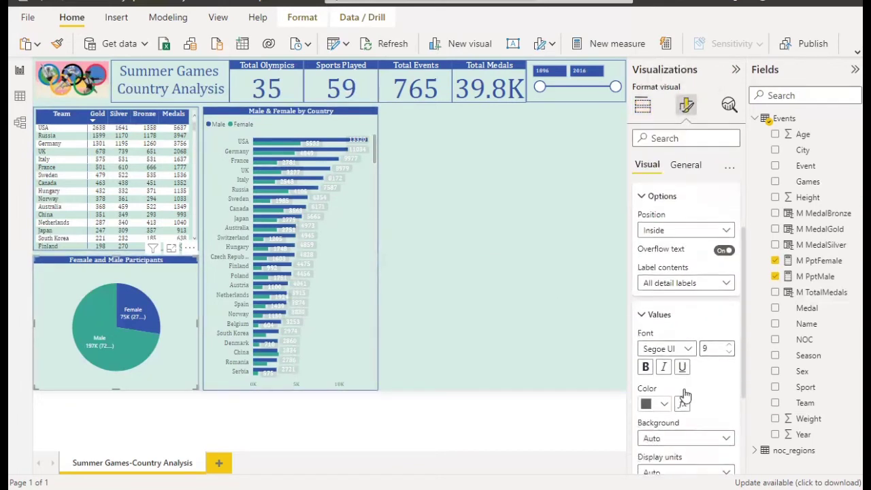
click(685, 252)
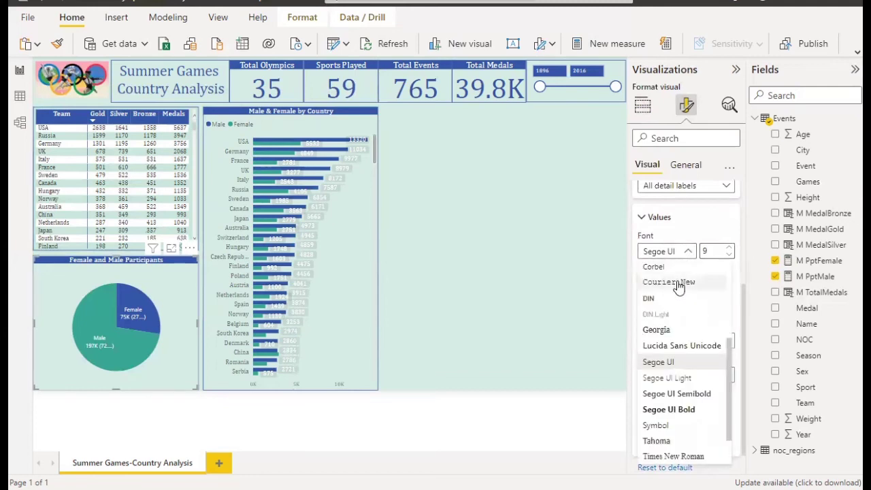
scroll(703, 320, up, 3)
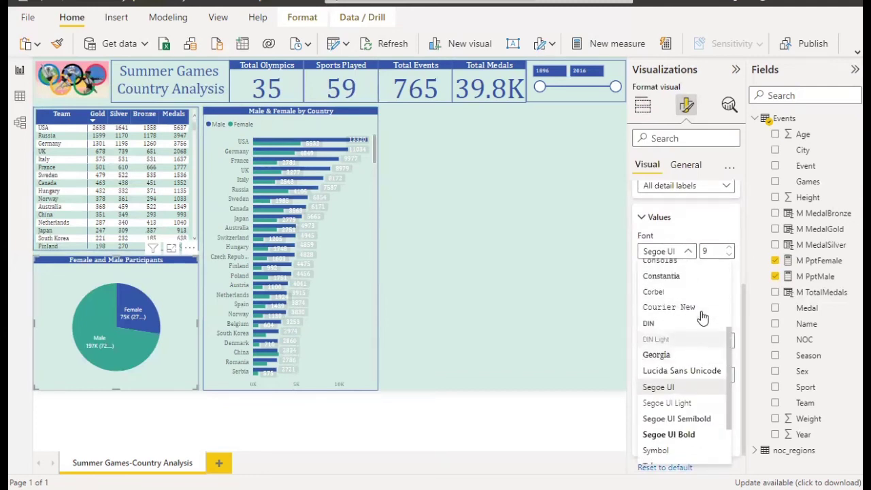
scroll(702, 307, up, 1)
click(694, 281)
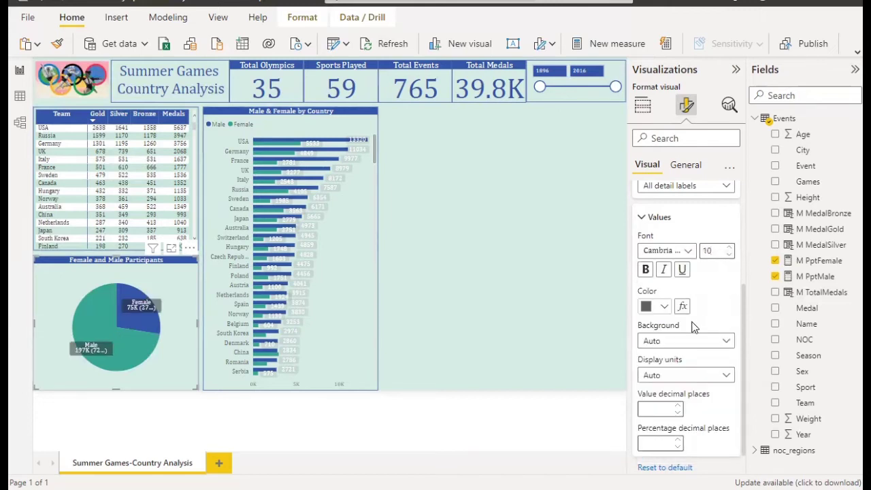
Step: Set the pie chart's detail label display units to None, with 0 value decimal places and 0 percentage decimal places
scroll(678, 346, down, 1)
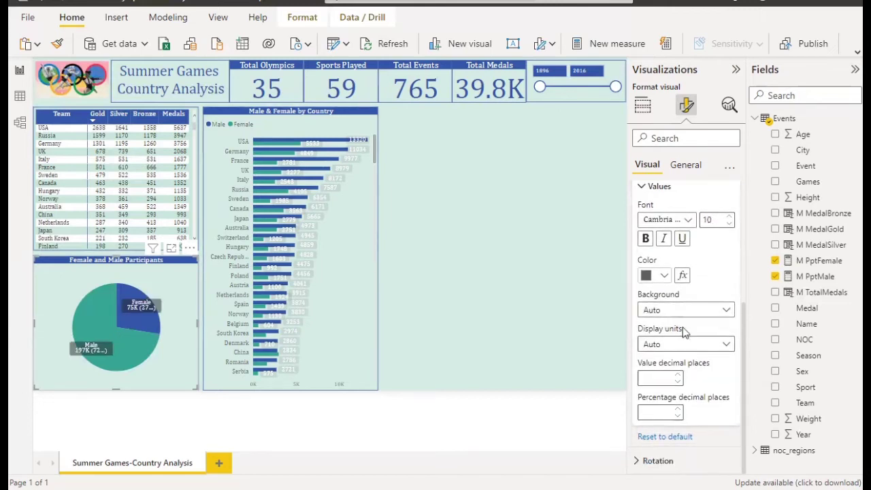
click(671, 345)
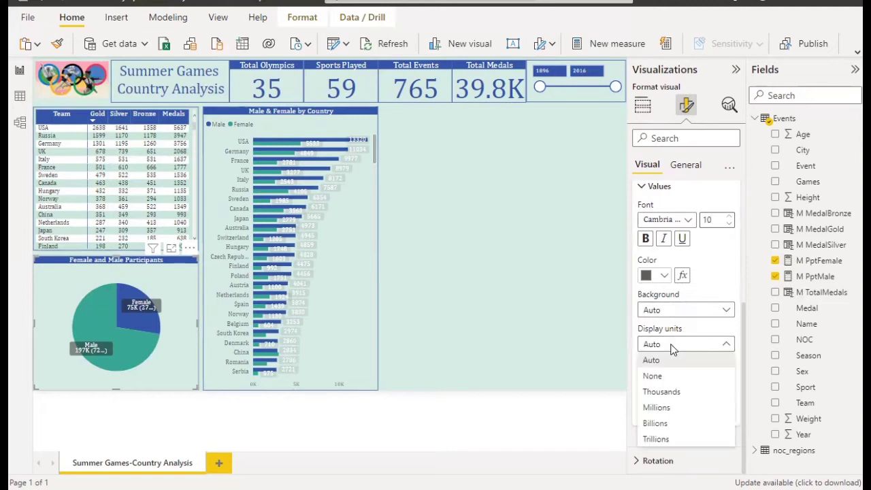
click(667, 378)
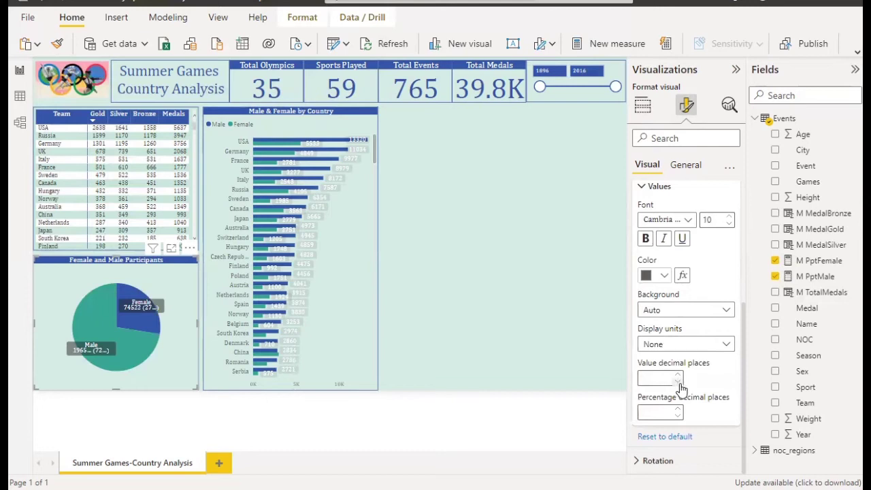
text(0)
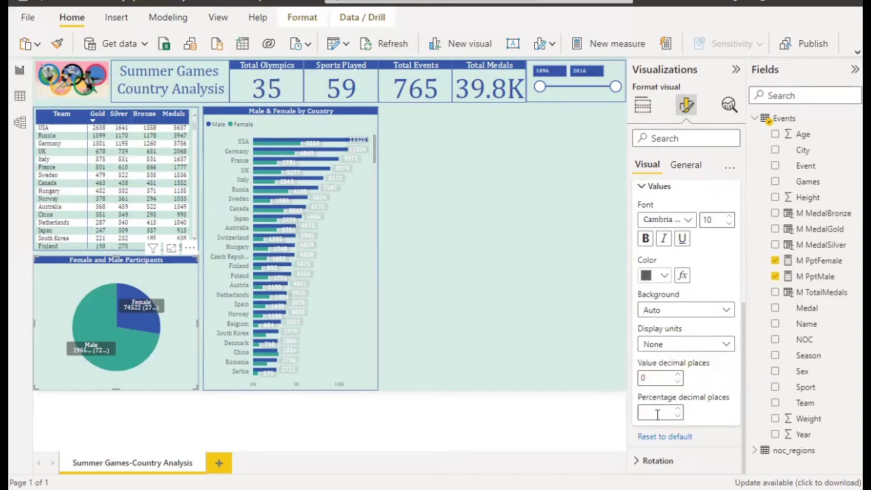
click(657, 415)
text(0)
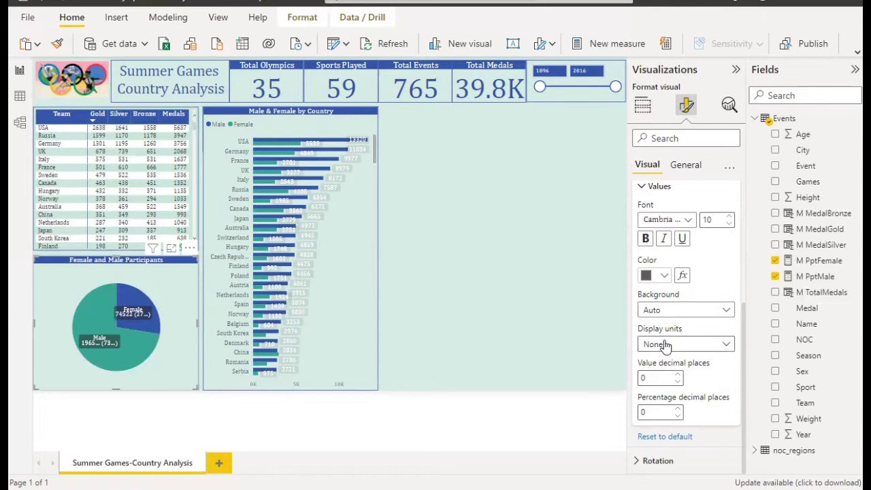
Step: Set the pie chart labels' value decimal places to 2 and the display units to Auto
click(659, 378)
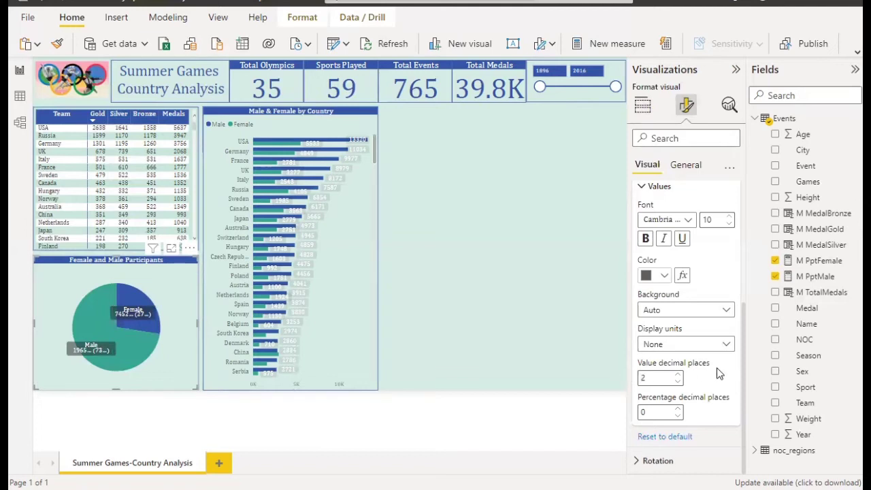
click(681, 347)
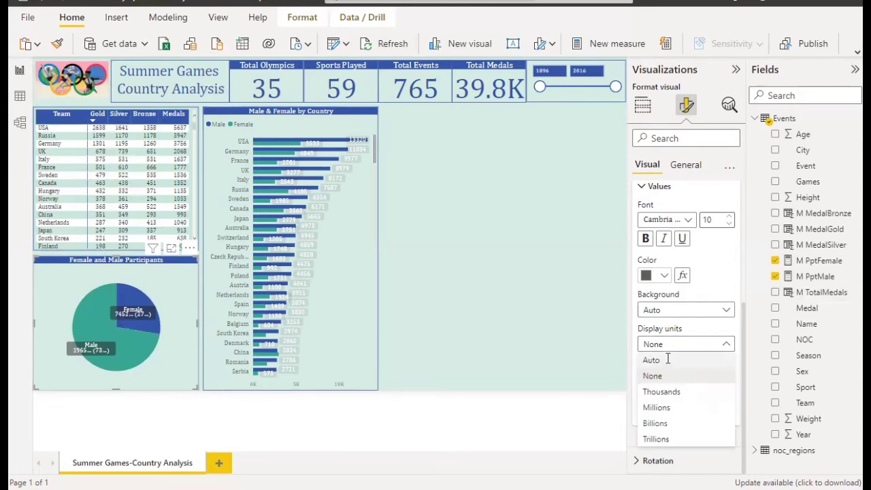
click(665, 360)
Step: Set the display units of the pie chart's detail labels to Thousands
drag(661, 411, 634, 415)
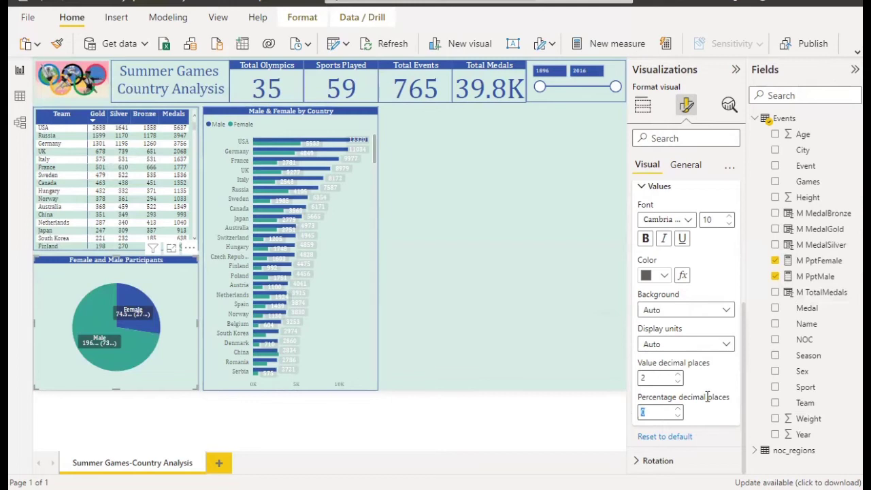
scroll(708, 398, up, 2)
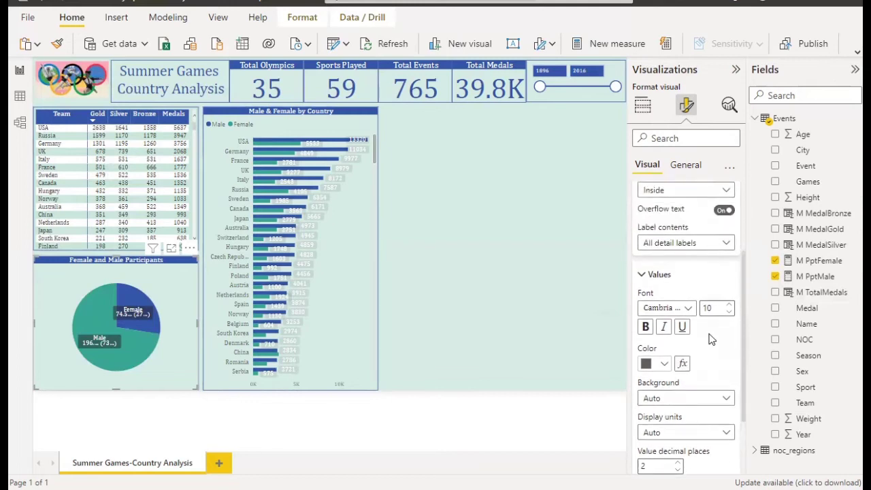
scroll(711, 339, down, 1)
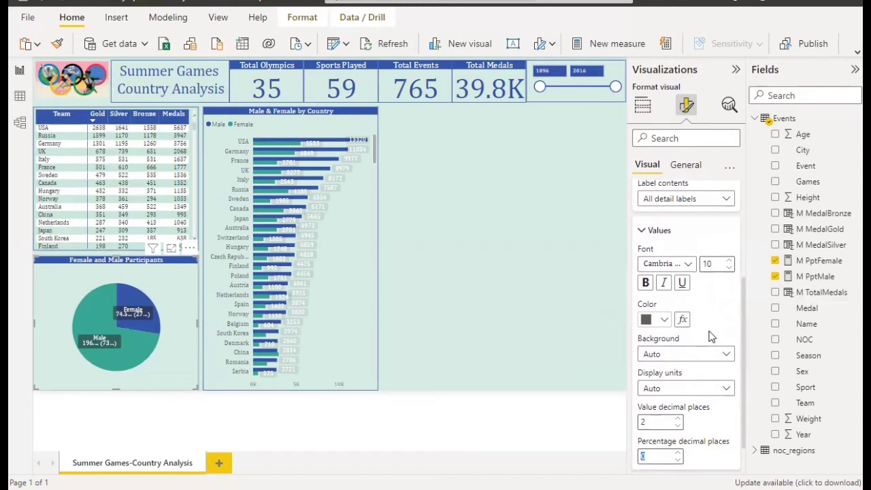
click(681, 392)
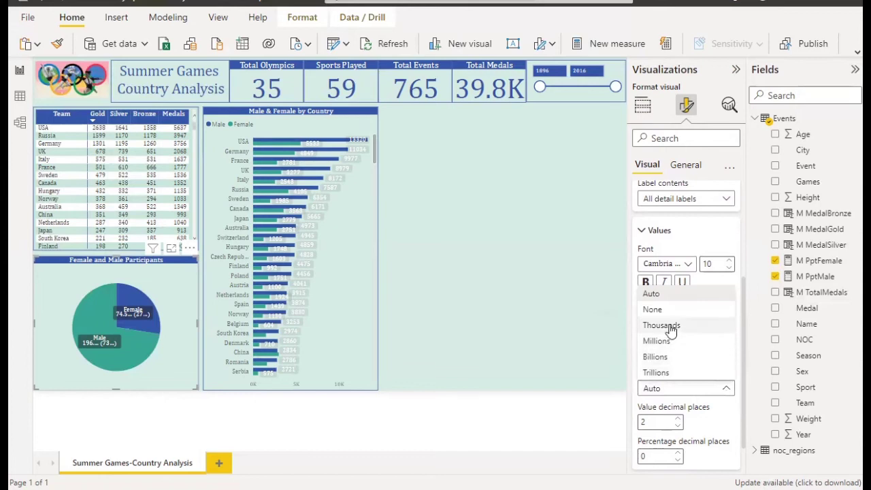
key(Escape)
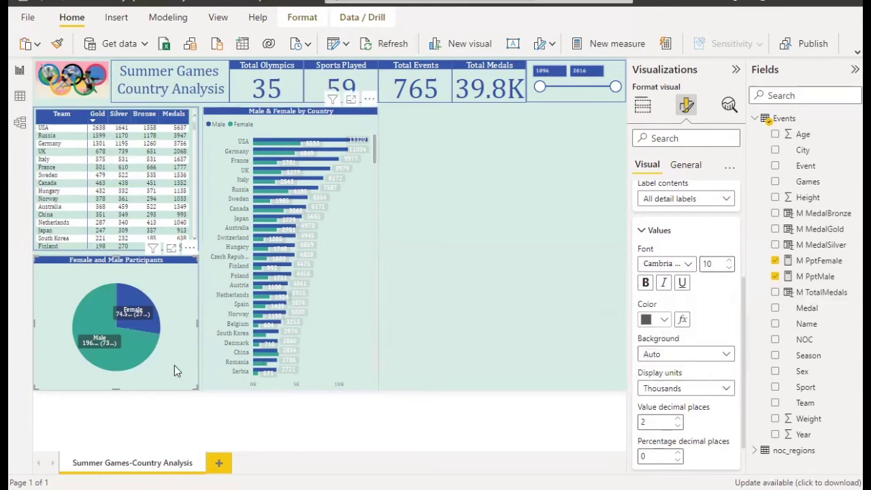
scroll(703, 407, down, 1)
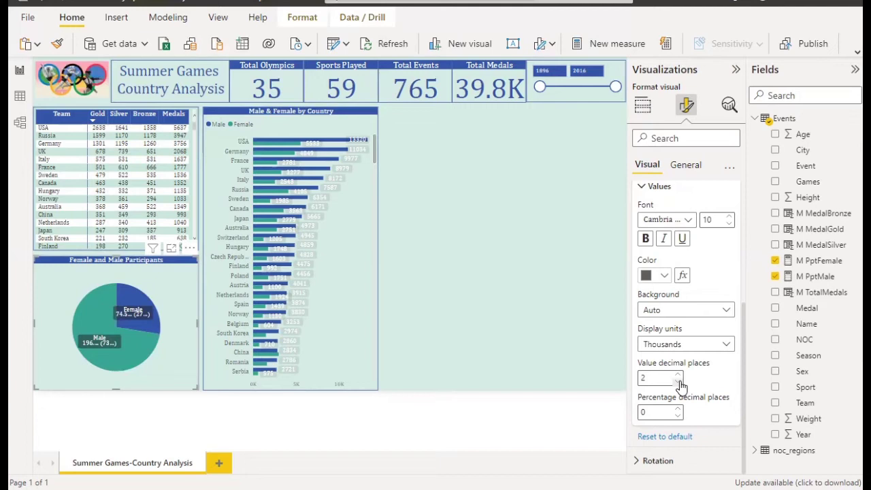
Step: Set the pie chart detail labels' percentage decimal places to 1 and their font size to 9
click(679, 409)
scroll(686, 383, up, 3)
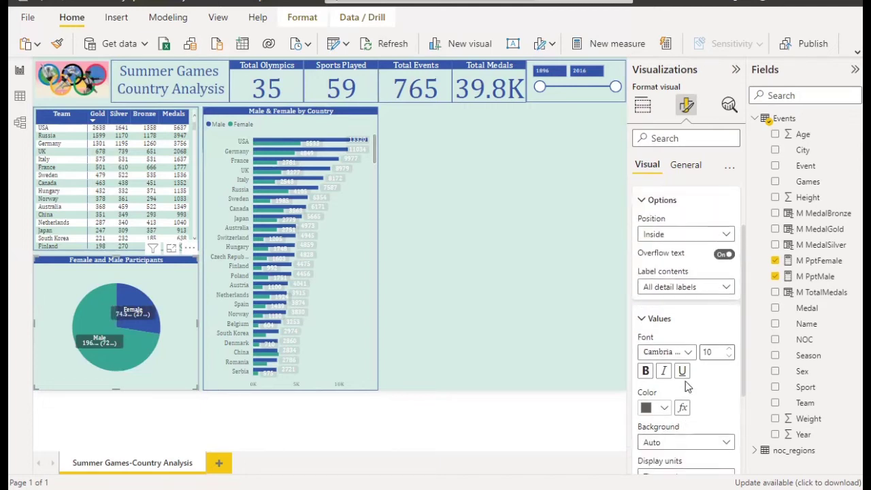
scroll(686, 386, up, 2)
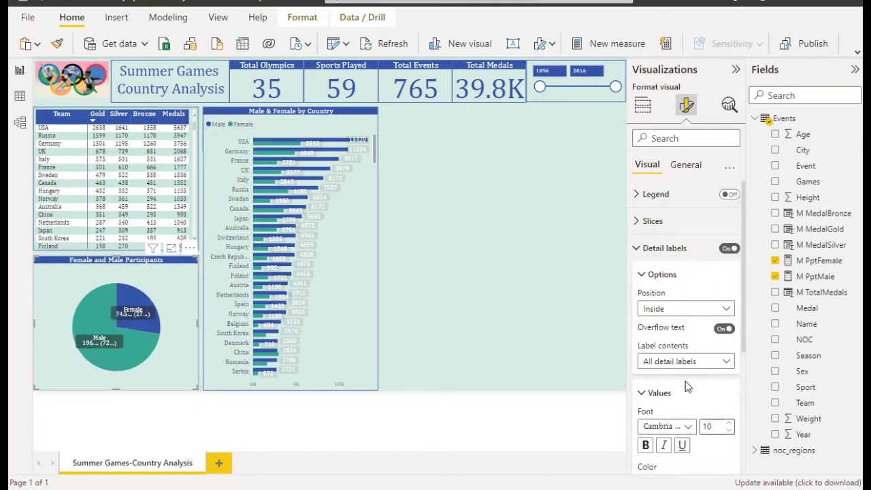
scroll(687, 387, down, 1)
scroll(687, 386, down, 1)
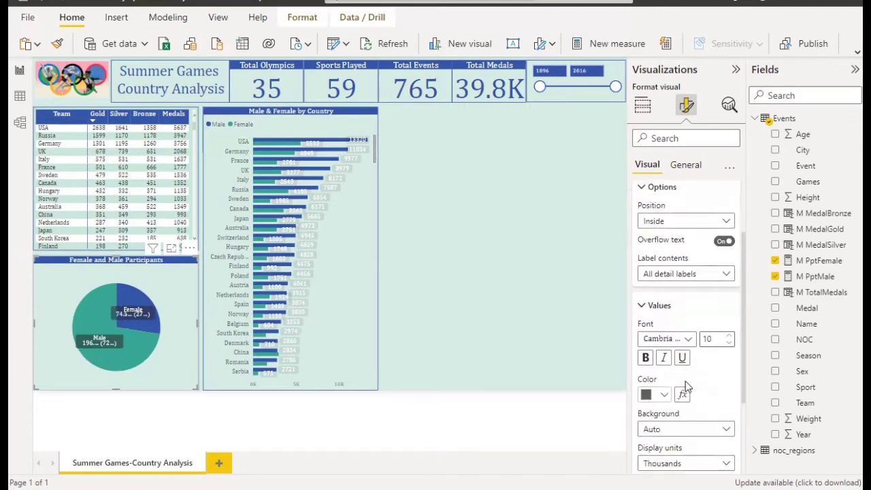
click(729, 344)
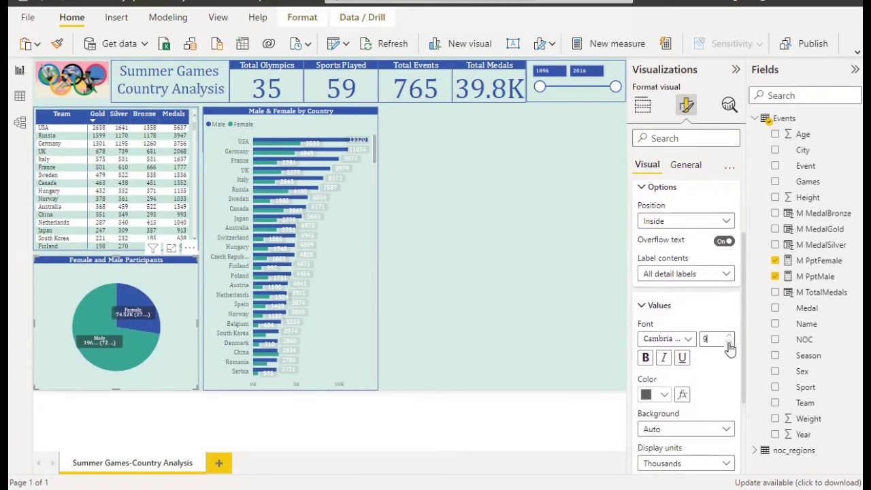
Step: Set the pie chart detail labels' display units to Millions and the percentage decimal places to 0
scroll(729, 347, down, 2)
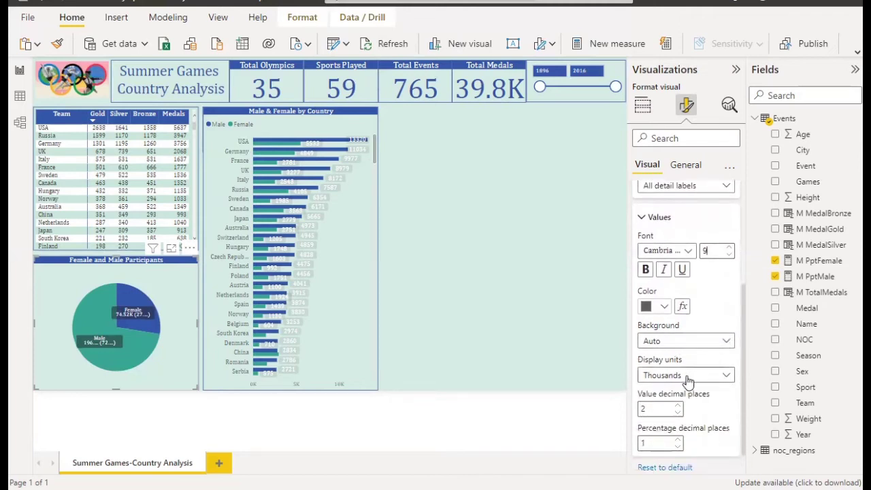
click(685, 379)
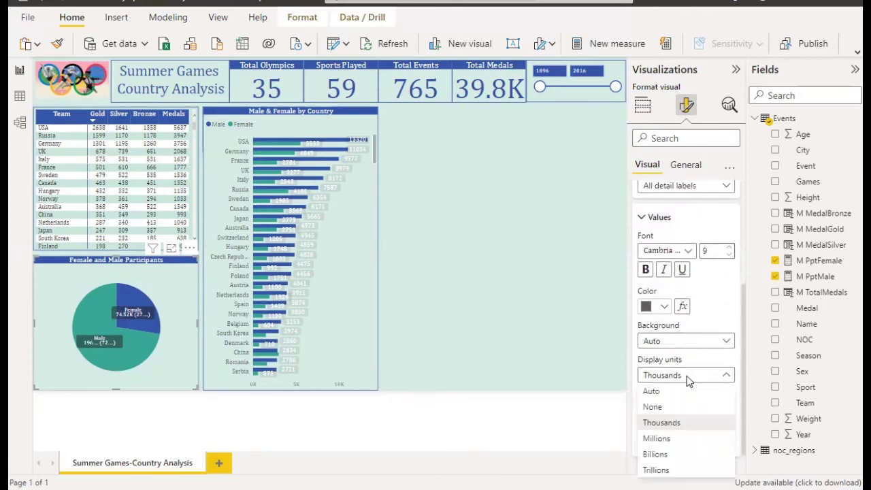
click(678, 439)
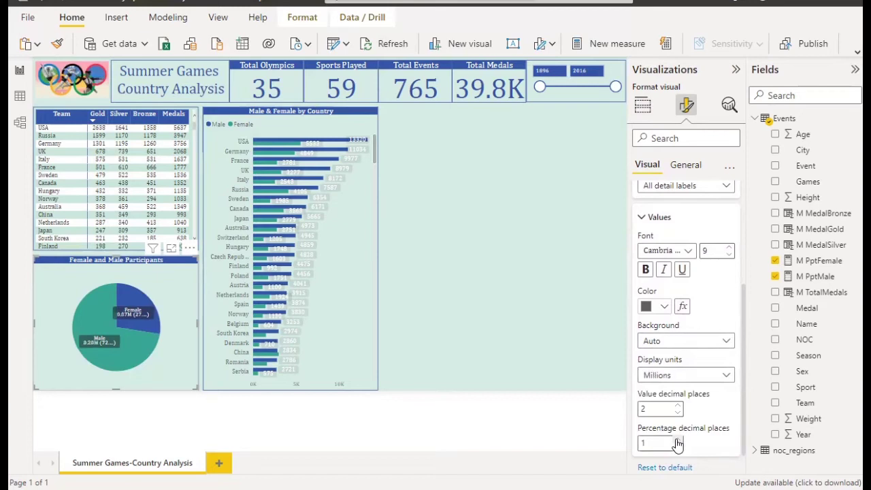
scroll(681, 428, down, 1)
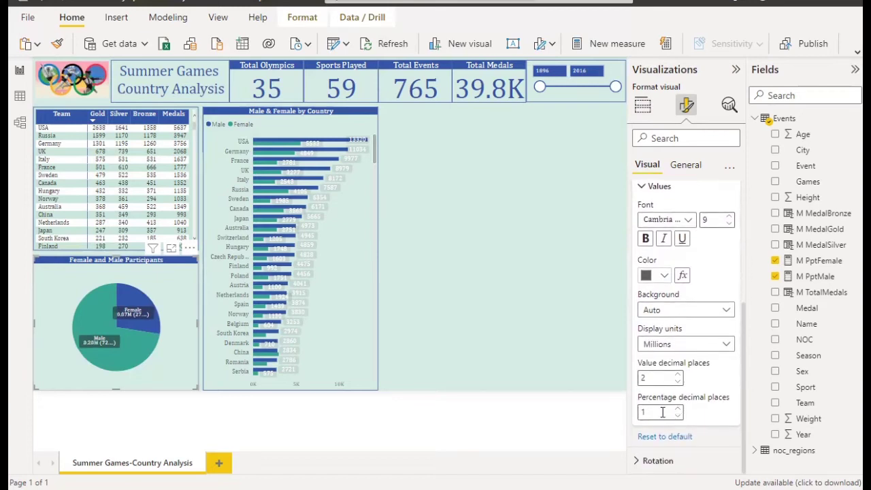
double_click(660, 412)
text(0)
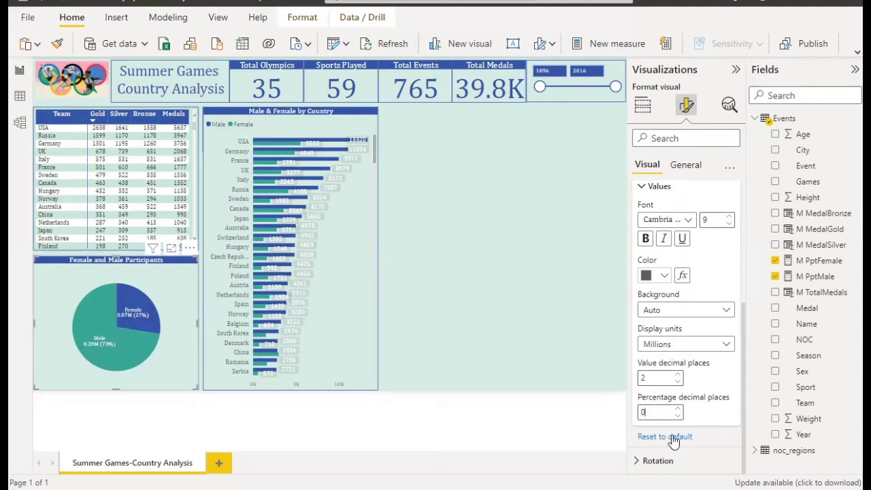
Step: Set the pie chart detail labels' display units to Thousands with 0 value decimal places
click(682, 345)
click(666, 393)
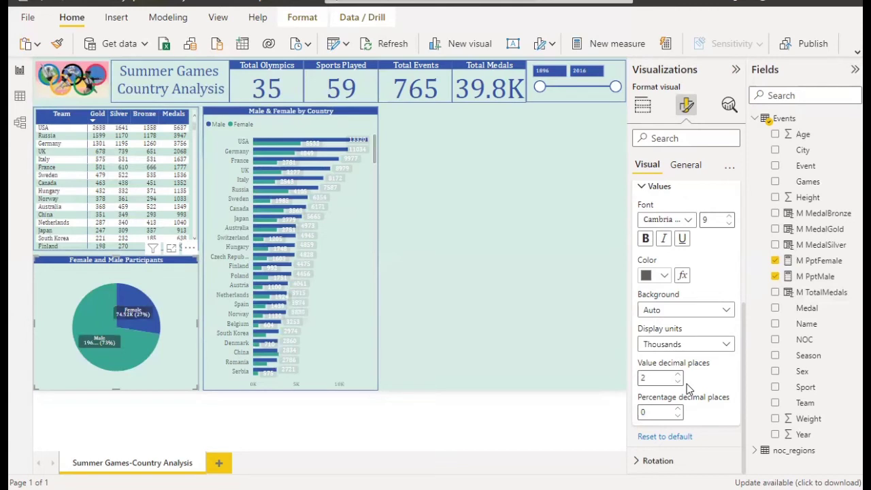
drag(658, 378, 620, 376)
text(0)
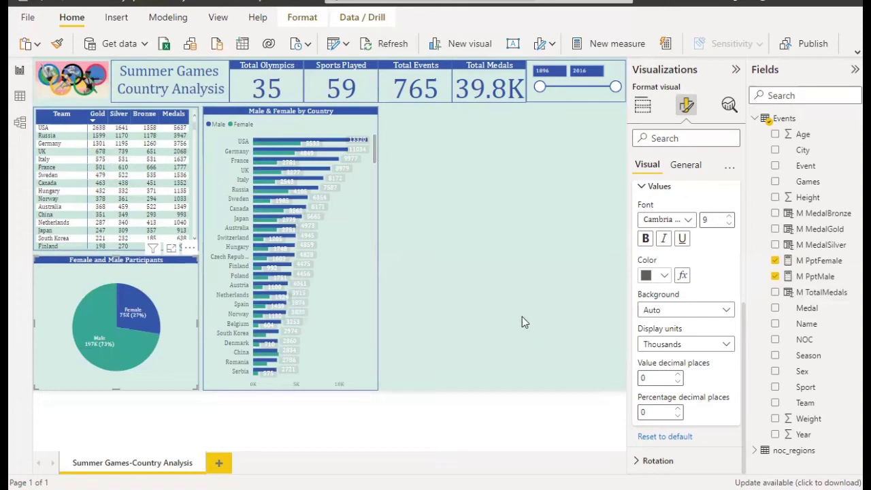
click(484, 320)
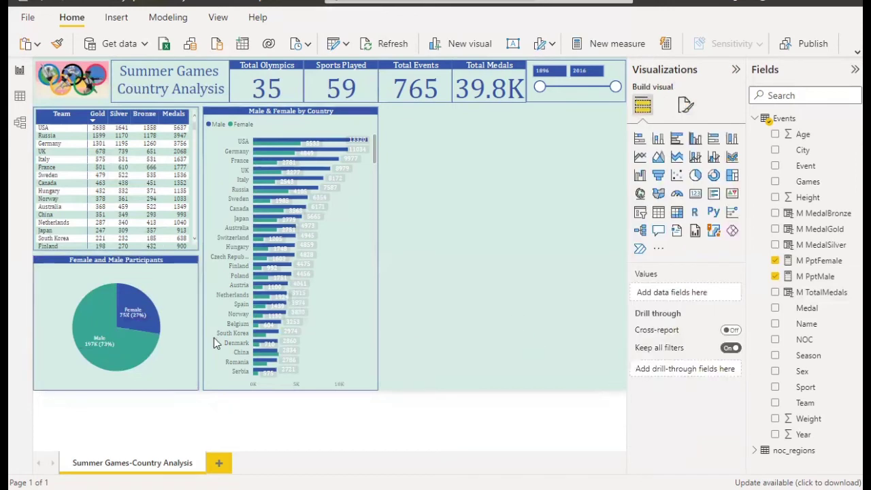
Step: Set the font size of the Female and Male Participants pie chart's detail label values to 11
click(163, 373)
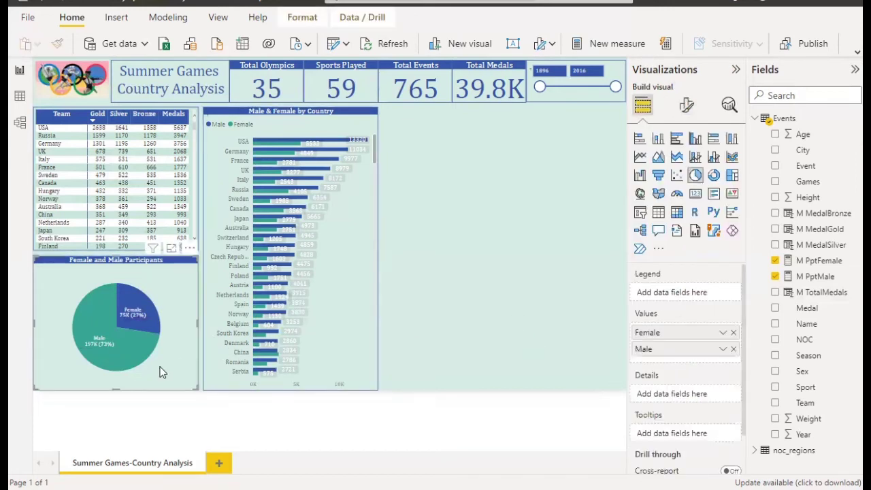
click(688, 106)
click(681, 253)
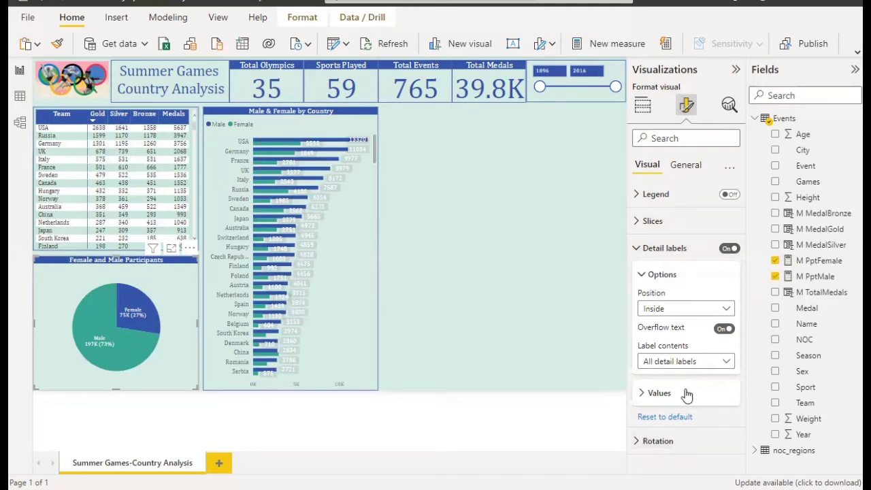
click(687, 394)
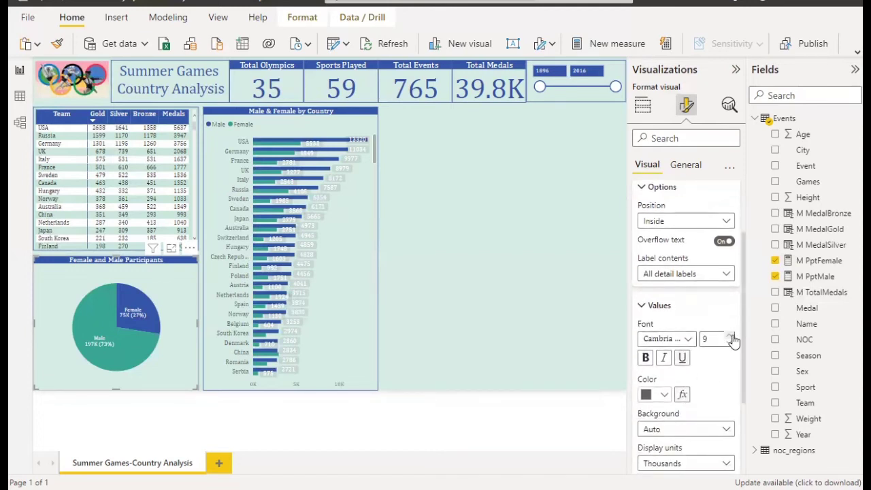
click(732, 337)
click(732, 337)
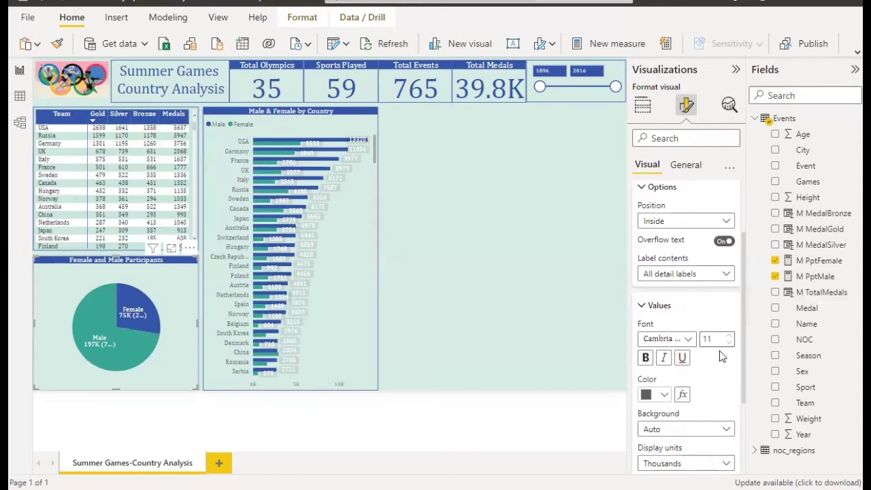
Step: Try the Prefer outside and Prefer inside positions for the pie chart's detail labels, and set the position to Outside
scroll(715, 333, up, 1)
click(702, 266)
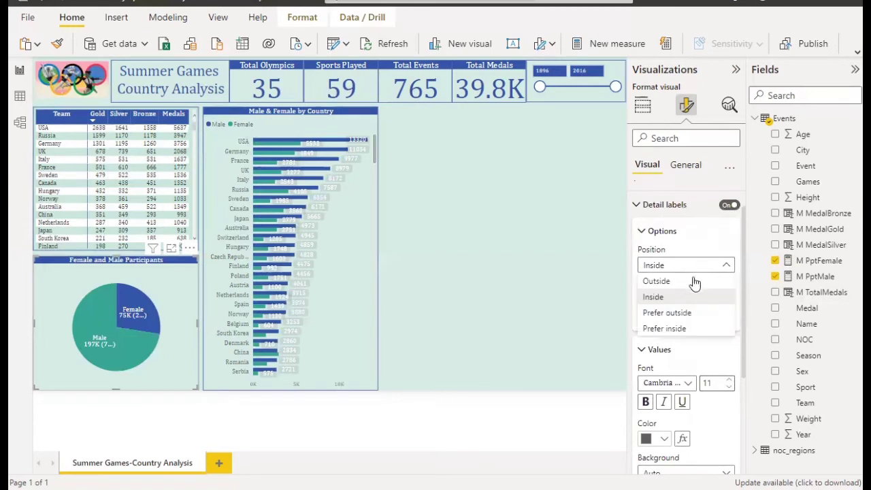
click(681, 318)
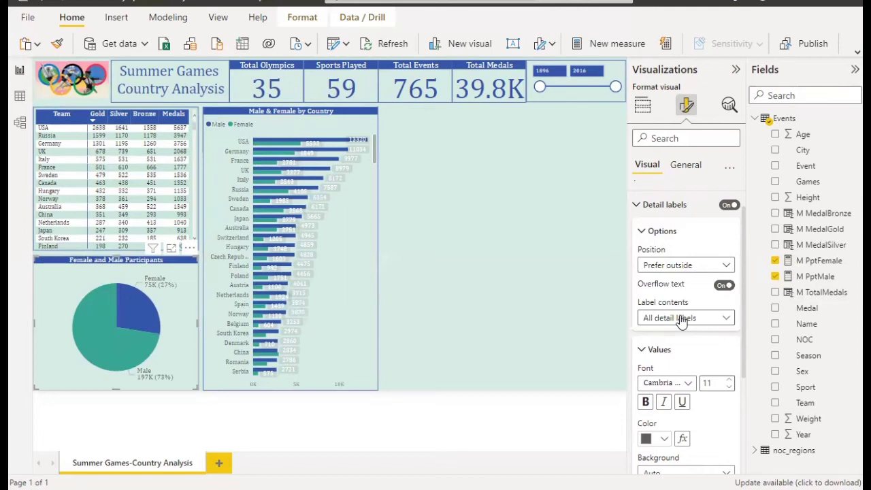
click(678, 267)
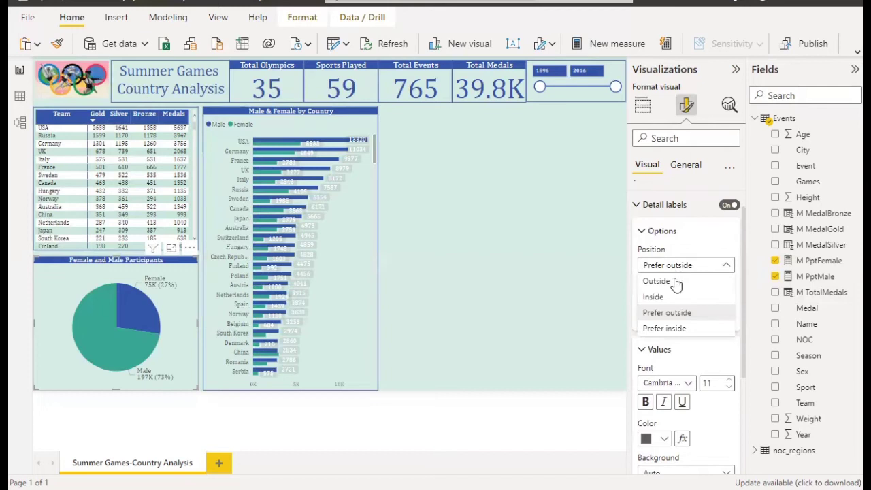
click(679, 329)
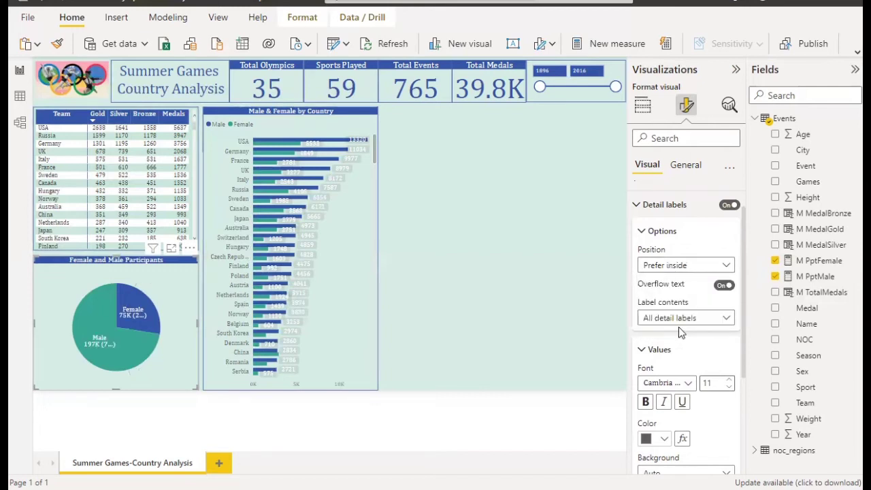
click(678, 266)
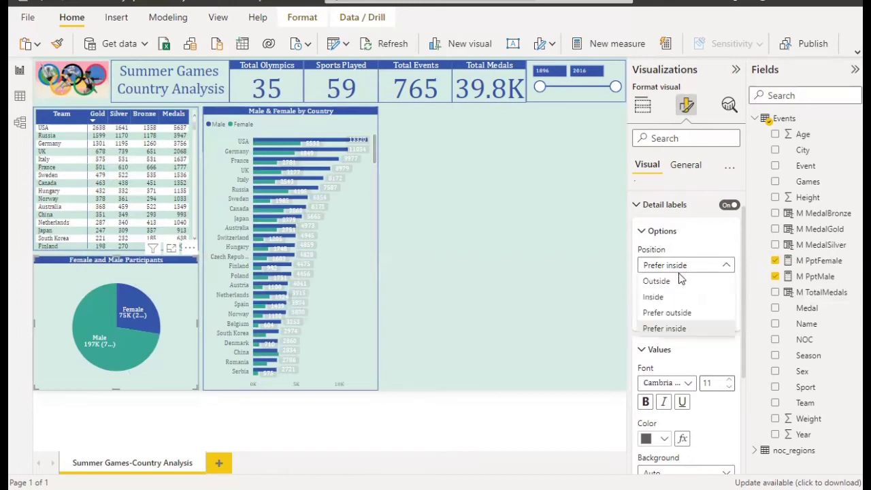
click(681, 283)
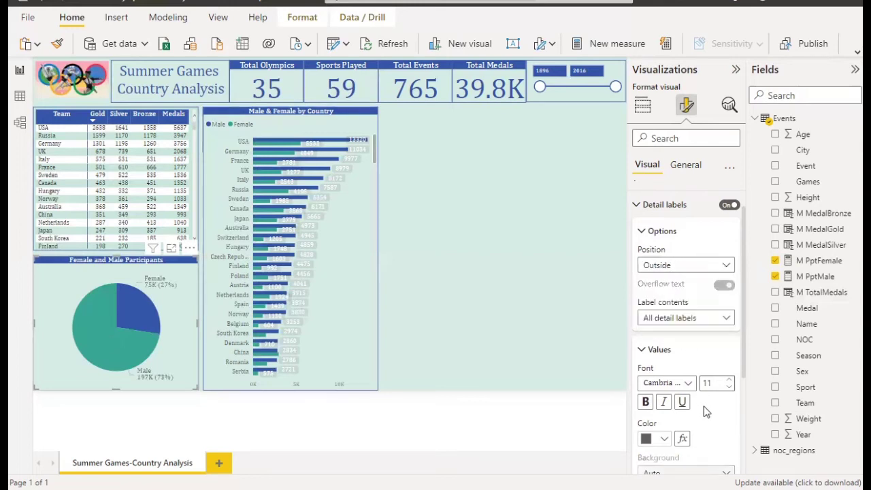
Step: Try white and light gray for the pie chart's detail label text, and set its color to the theme's dark blue
scroll(706, 411, down, 3)
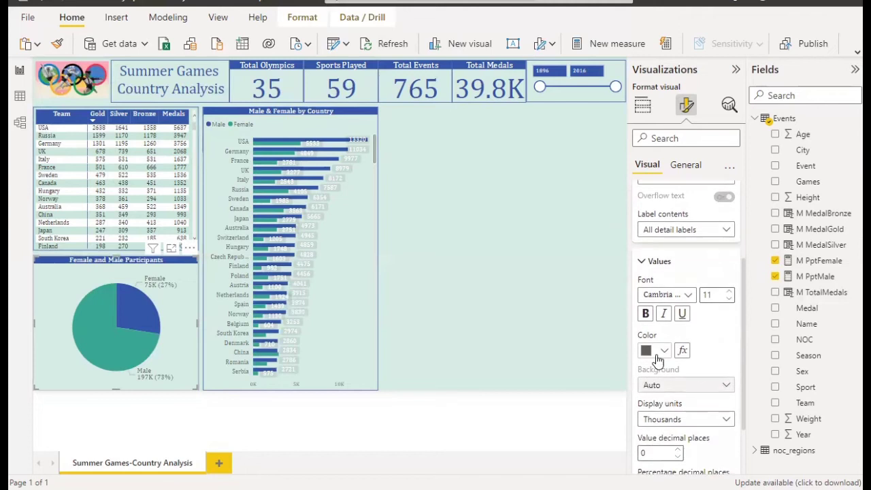
click(665, 350)
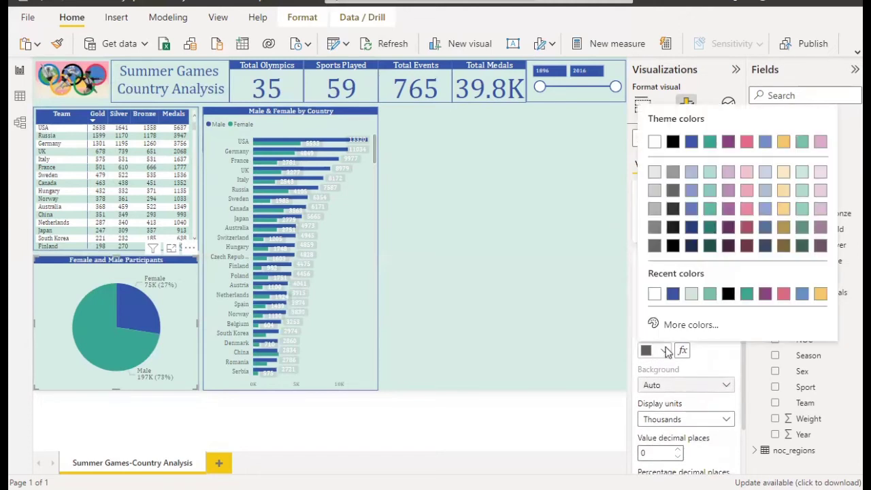
click(654, 293)
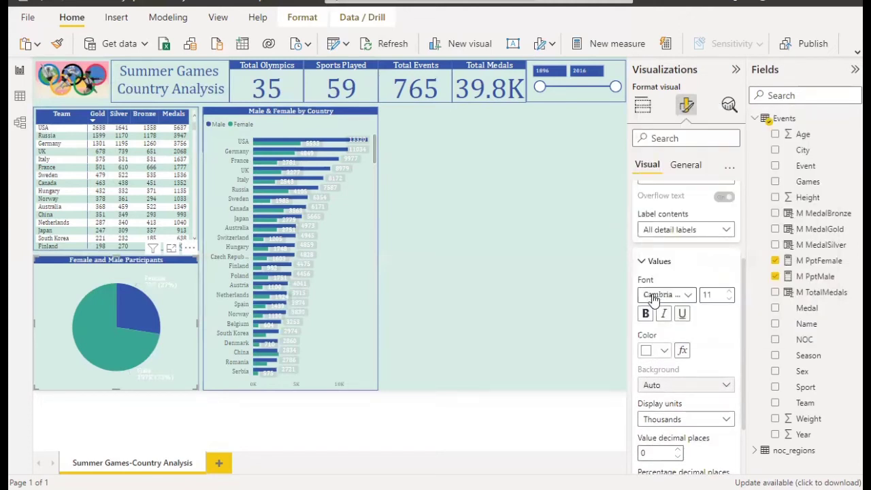
click(665, 350)
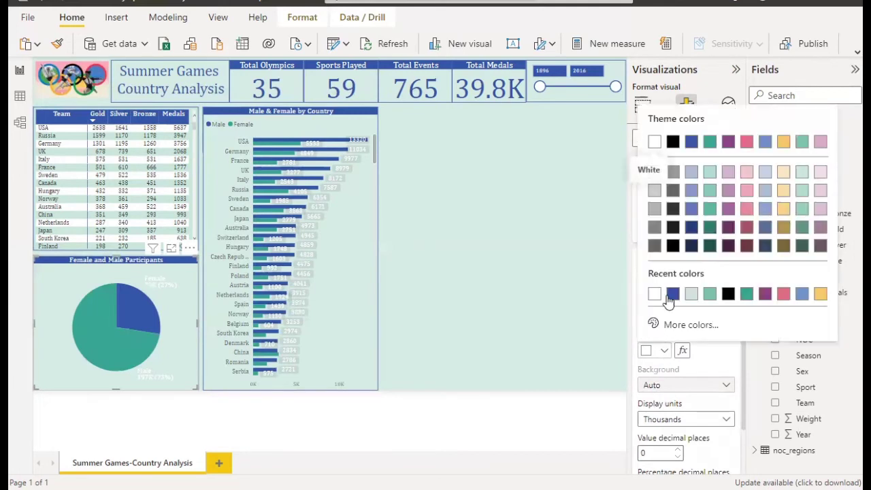
click(655, 194)
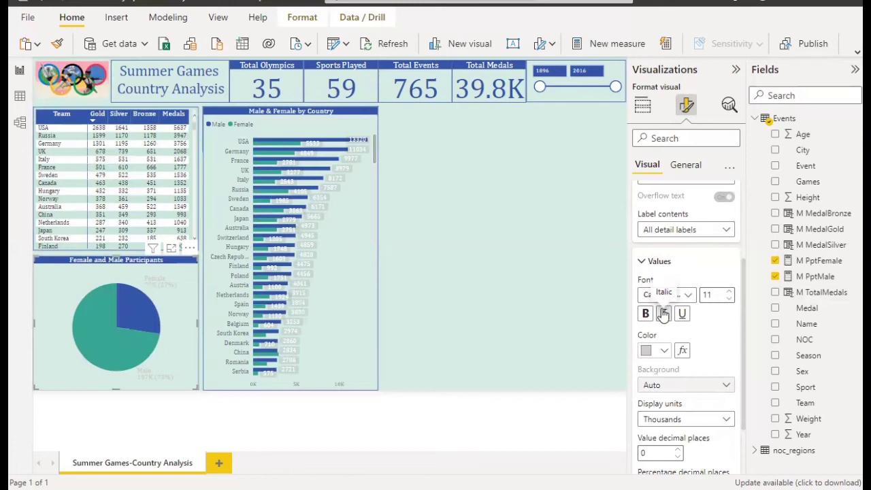
click(664, 350)
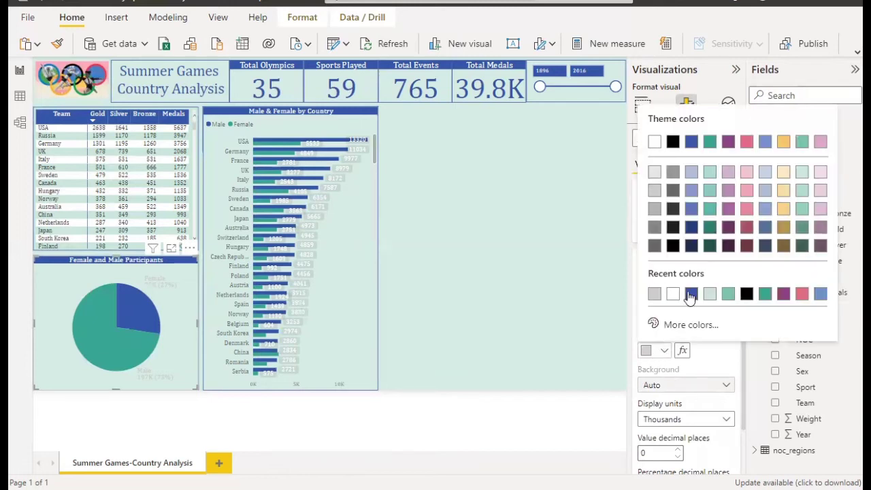
click(691, 294)
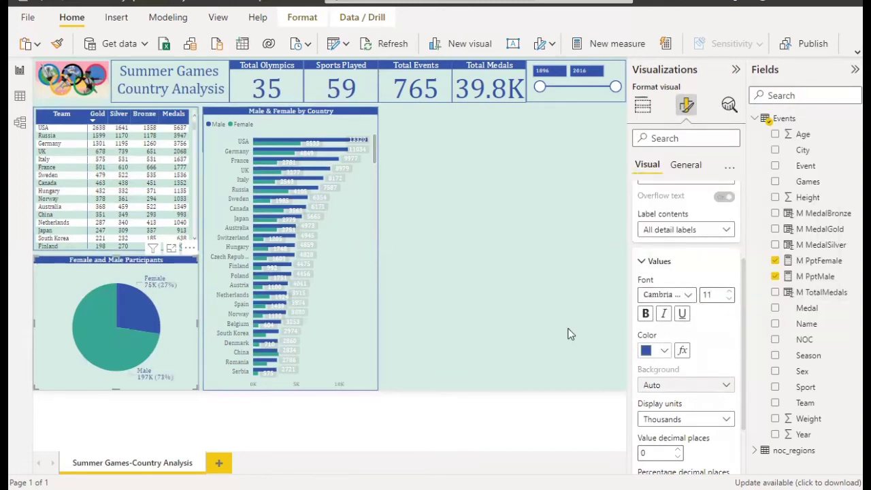
click(492, 241)
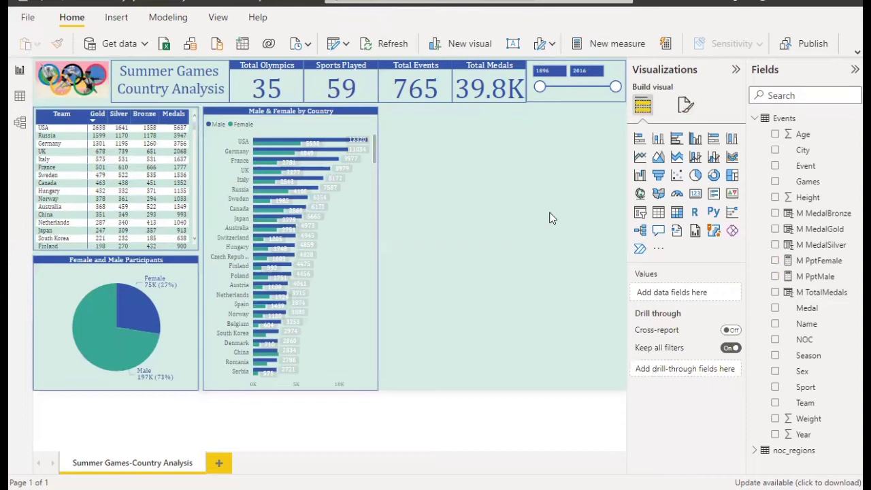
Step: Add a map visual in the upper part of the empty area beside the Male & Female by Country chart, with City as its location
click(640, 194)
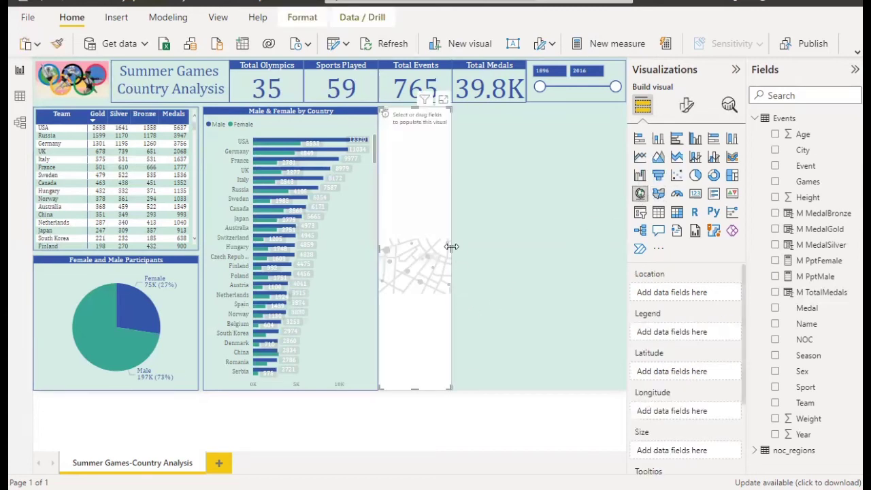
drag(556, 252, 556, 252)
drag(465, 388, 482, 205)
mouse_move(461, 159)
mouse_down()
mouse_move(491, 160)
mouse_move(468, 167)
mouse_up()
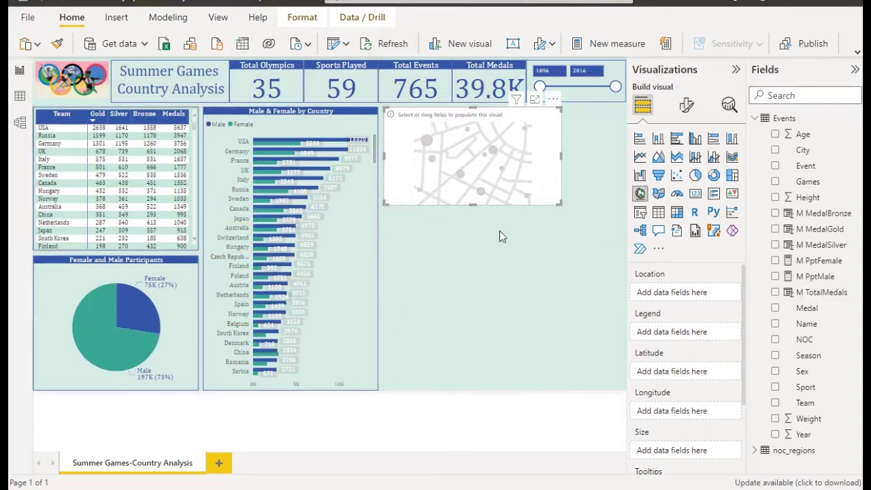
click(776, 153)
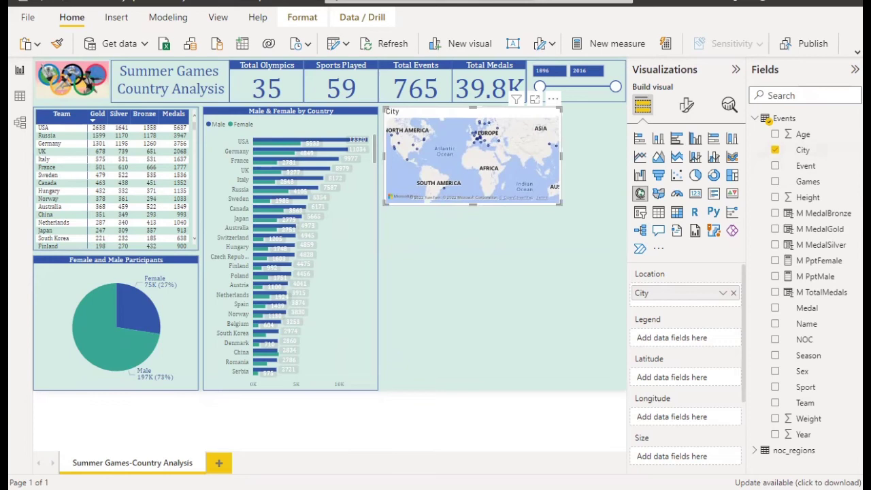
Step: Switch to the Snipping Tool capture of the disabled map message, underline "See details" and outline the instructions for enabling map visuals
key(alt+Tab)
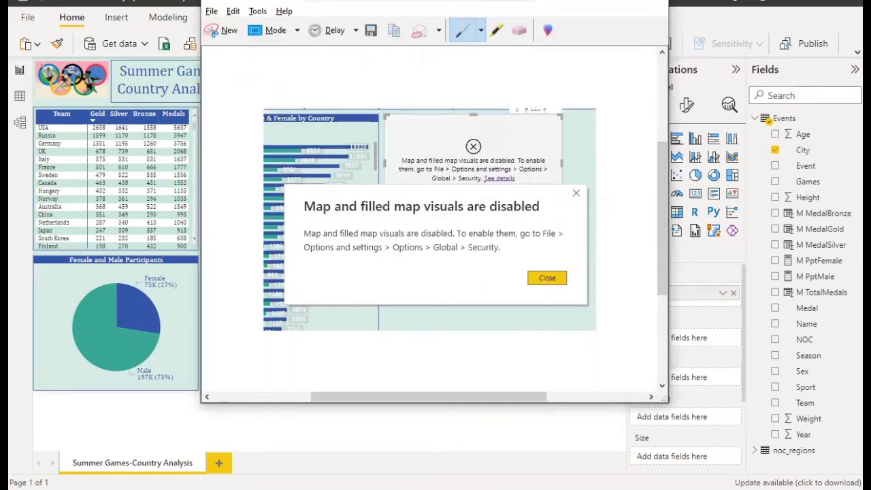
drag(486, 182, 516, 184)
mouse_move(311, 211)
mouse_down()
mouse_move(565, 286)
mouse_move(409, 214)
mouse_move(312, 215)
mouse_up()
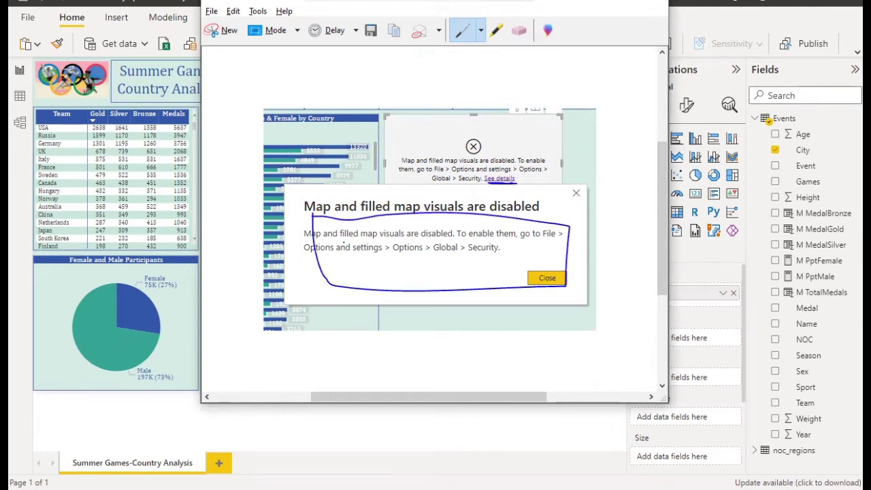
Step: Enable the use of Map and Filled Map visuals in the global security options
click(24, 21)
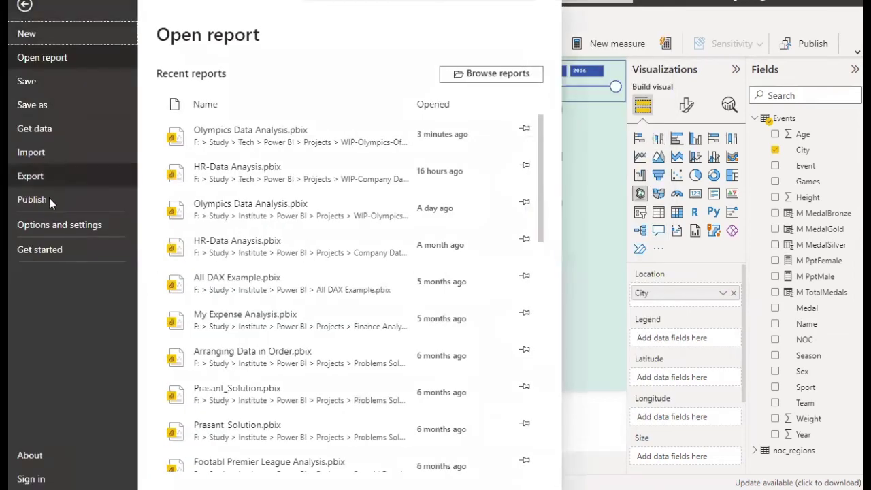
click(55, 226)
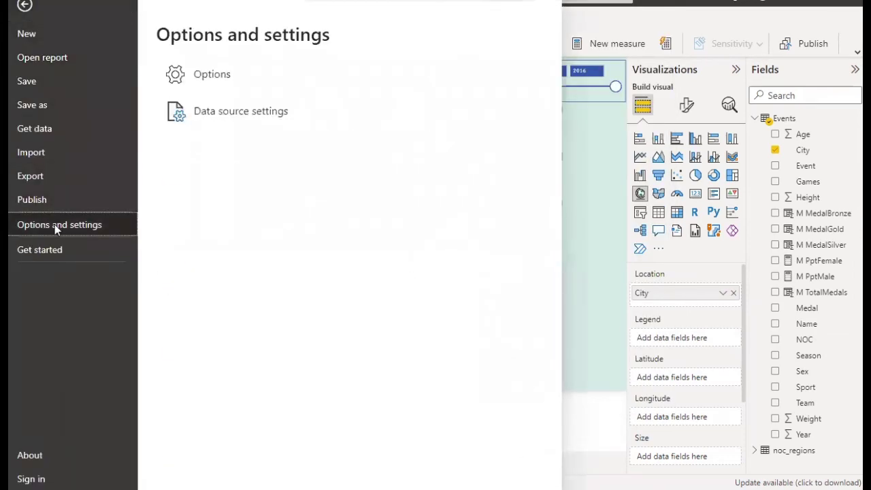
click(236, 77)
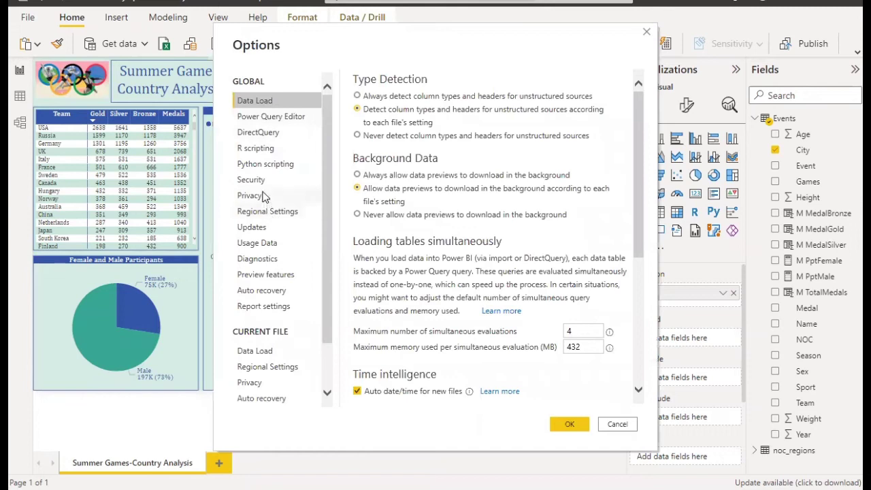
click(263, 179)
scroll(459, 303, down, 1)
scroll(459, 303, down, 1)
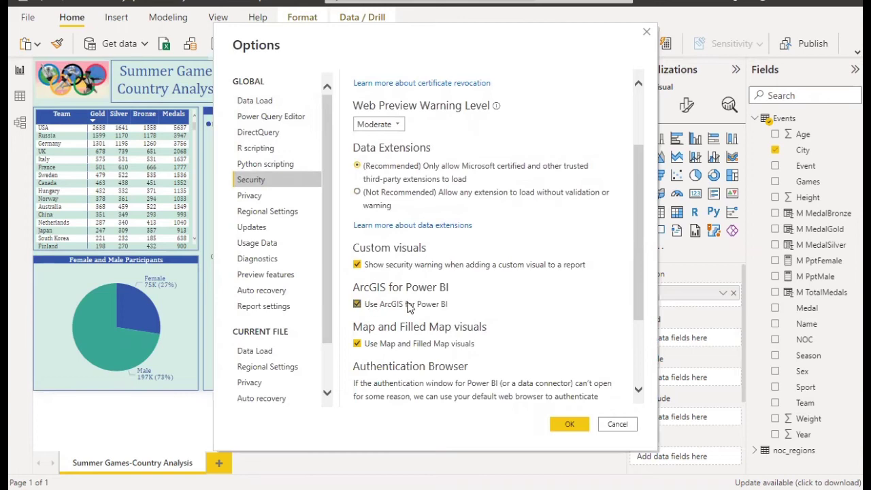
click(356, 343)
click(569, 424)
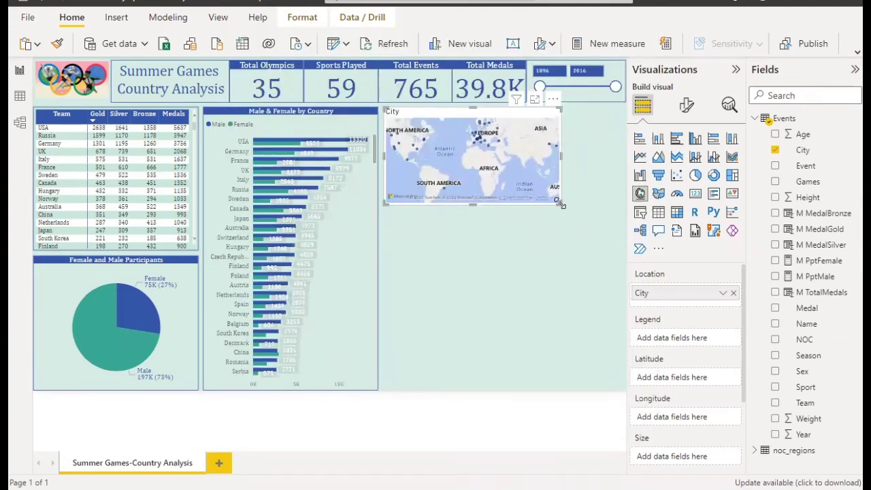
Step: Enlarge the city map to the page's outer edge and down to the level of the pie chart's top
drag(561, 203, 620, 249)
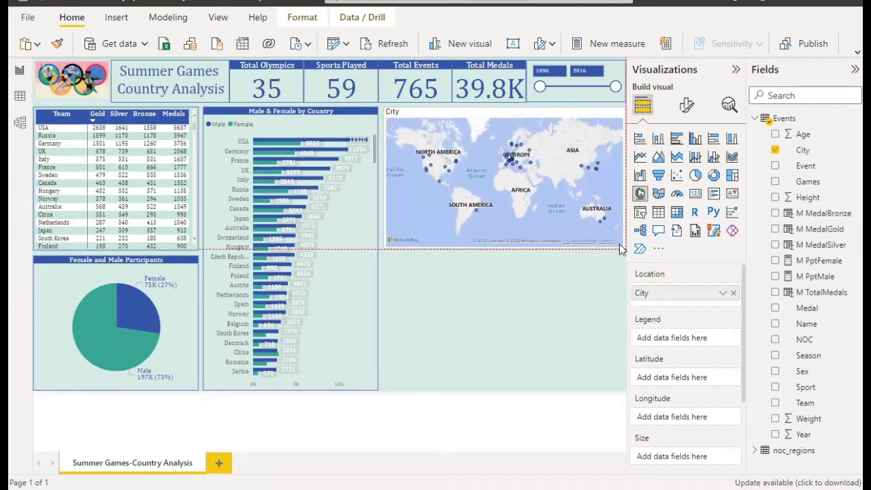
drag(622, 247, 622, 248)
drag(506, 248, 503, 254)
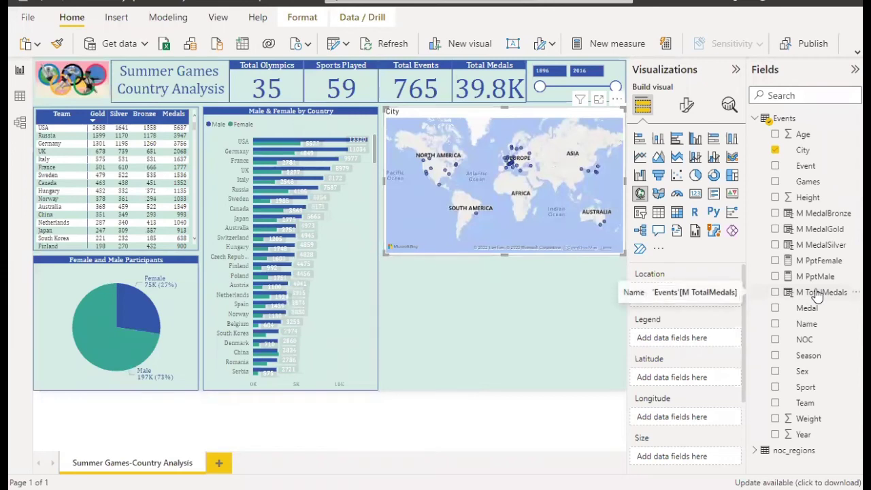
Step: Create the measure M NoOfTimesGamesHosted = DISTINCT(Events[Year]) in the Events table
right_click(817, 294)
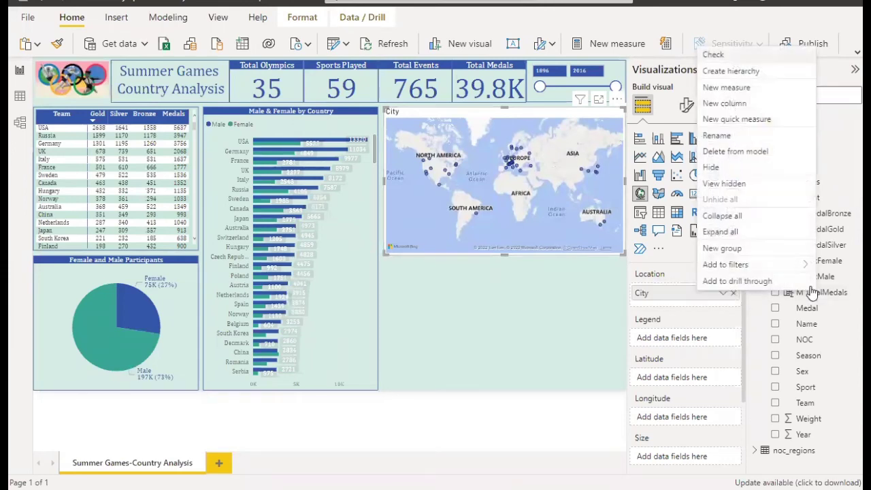
click(733, 91)
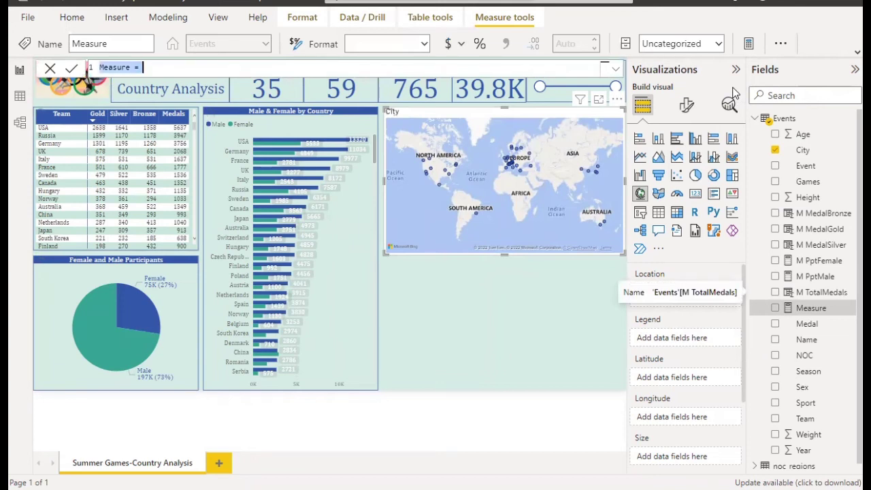
text(M)
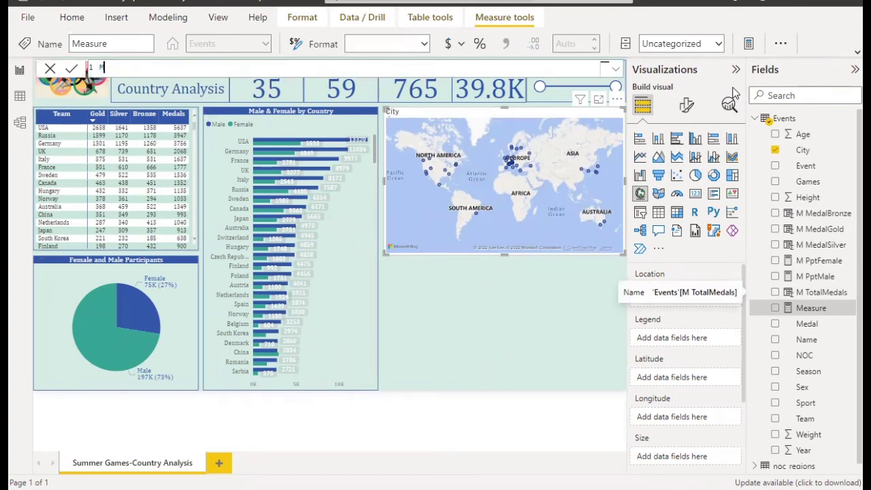
text( NoOf)
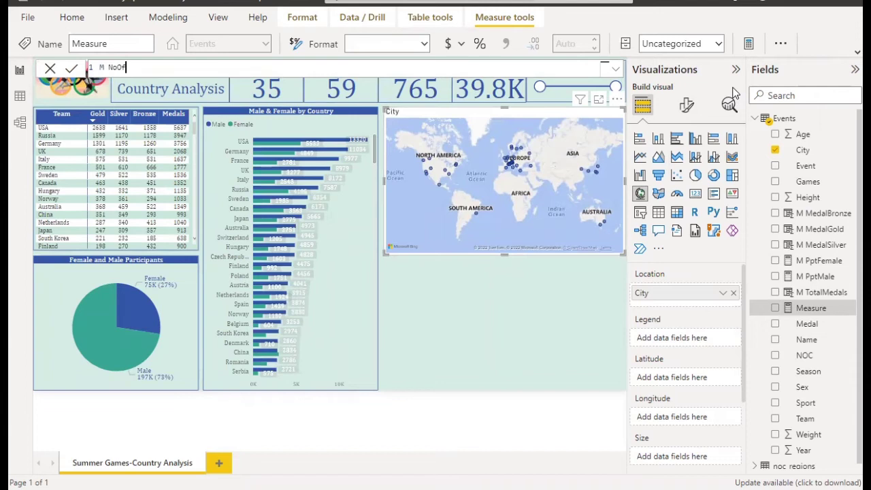
text(TimesGamesHosted )
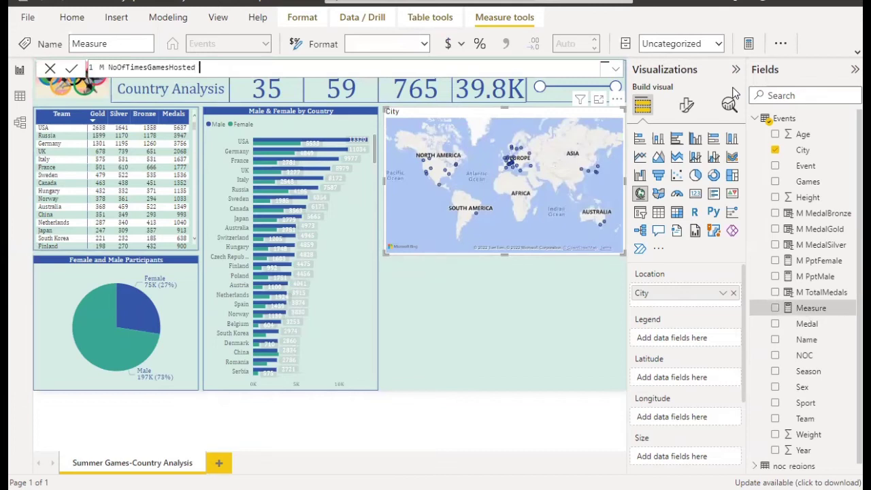
text(= distinct)
key(Tab)
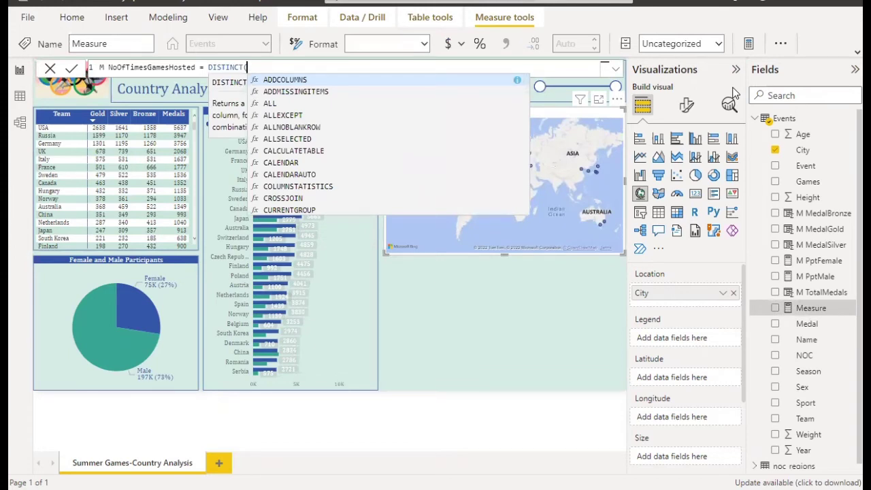
text(event)
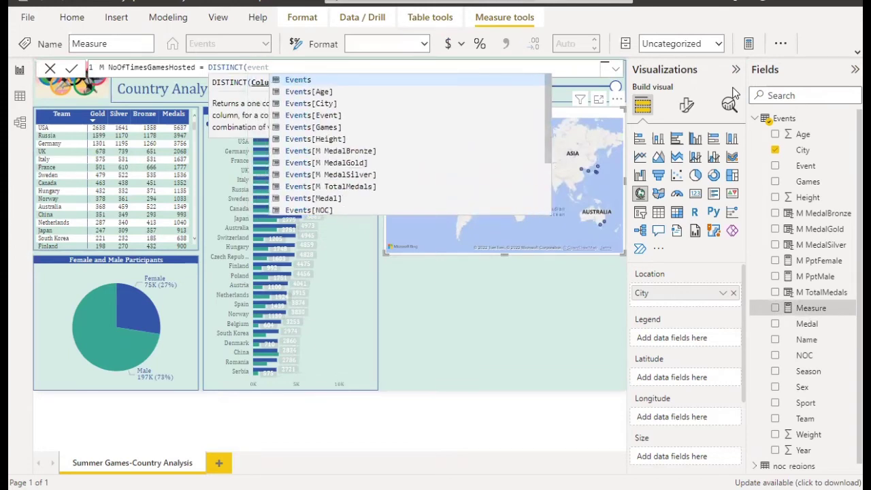
key(Up)
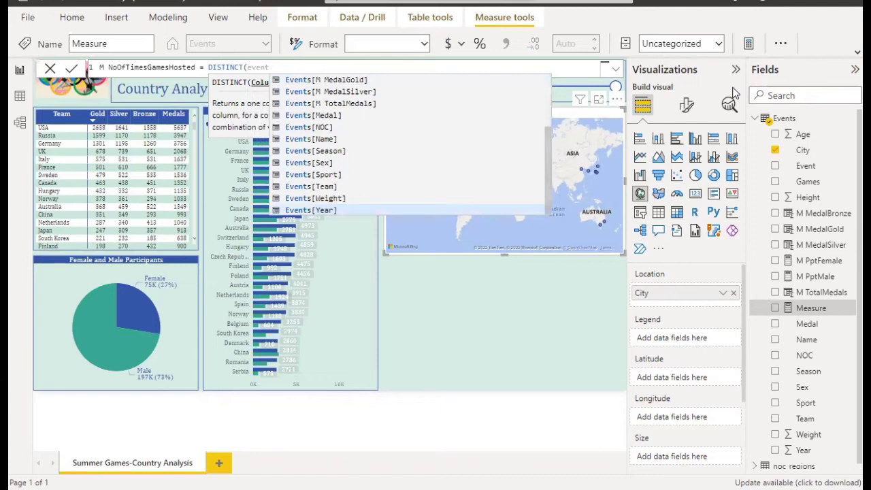
key(Tab)
text())
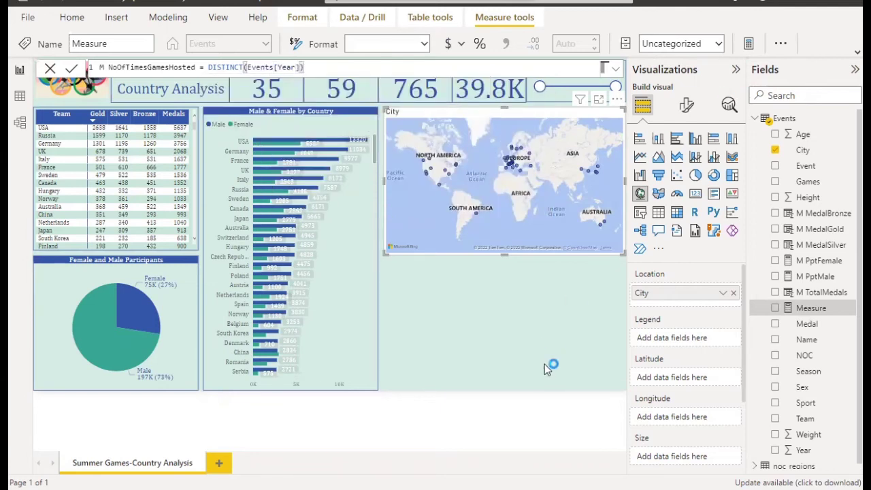
key(Return)
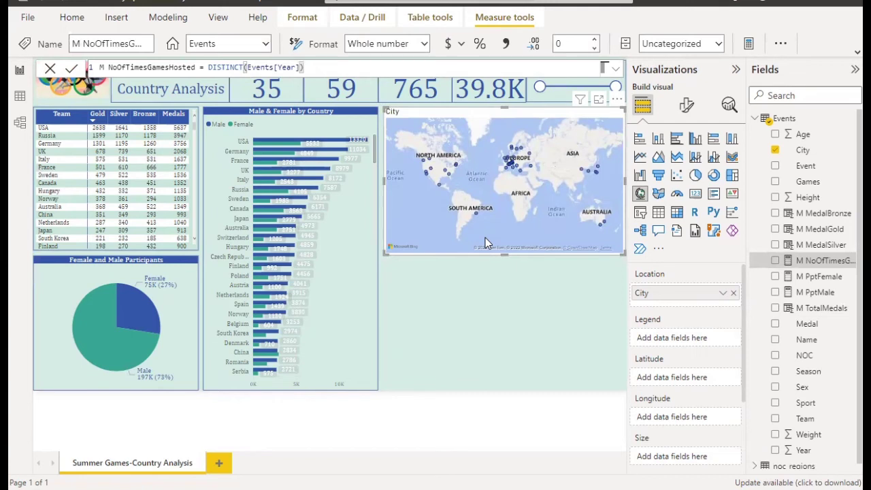
Step: Use M NoOfTimesGamesHosted as the map's bubble size and change the measure's formula to DISTINCTCOUNT(Events[Year])
drag(810, 266, 694, 463)
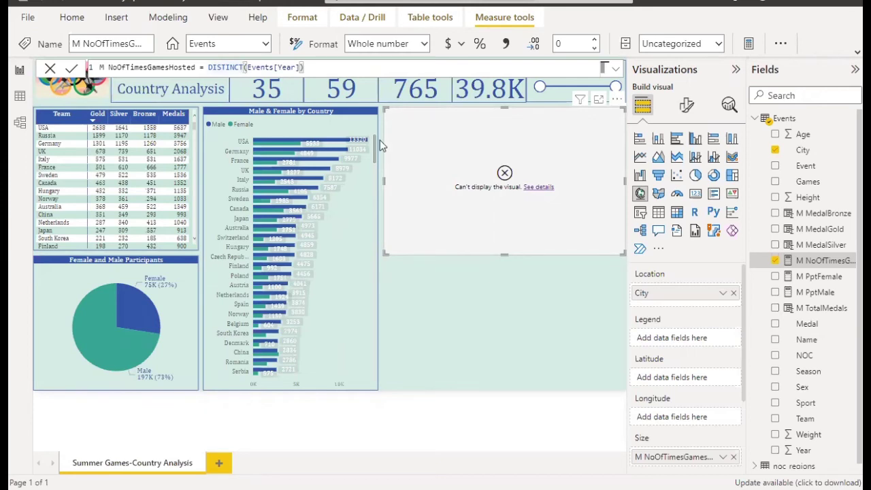
text(C)
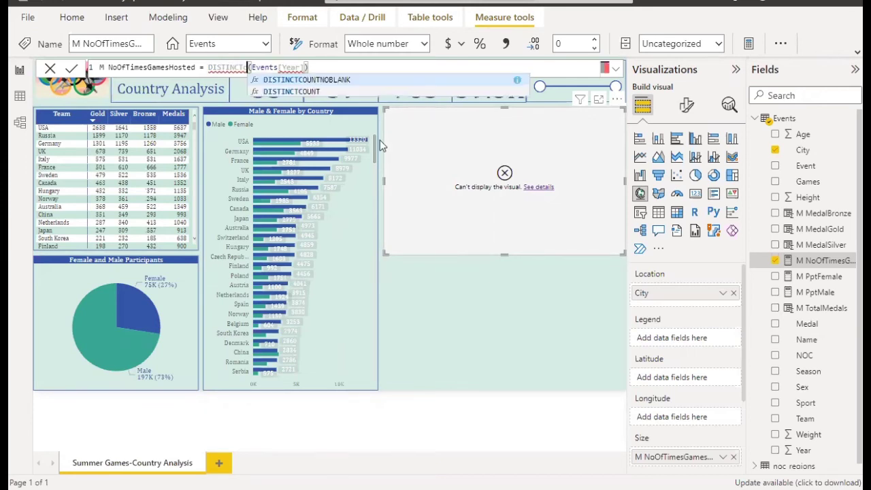
key(Down)
key(Tab)
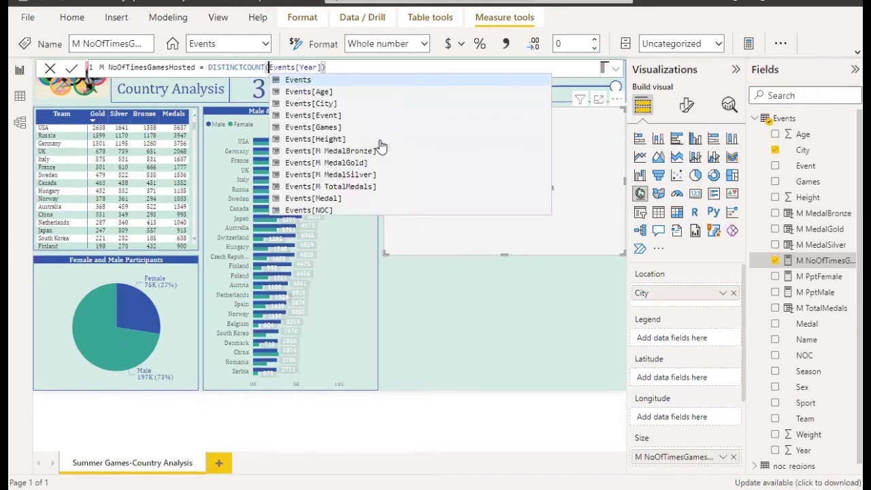
key(Escape)
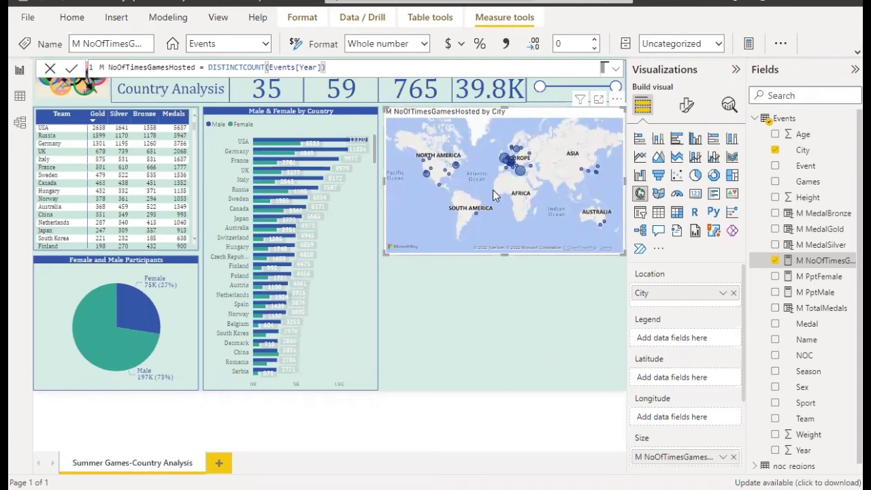
Step: Examine how often Los Angeles, Lake Placid and London hosted the games, using their bubbles on the map
scroll(493, 190, up, 2)
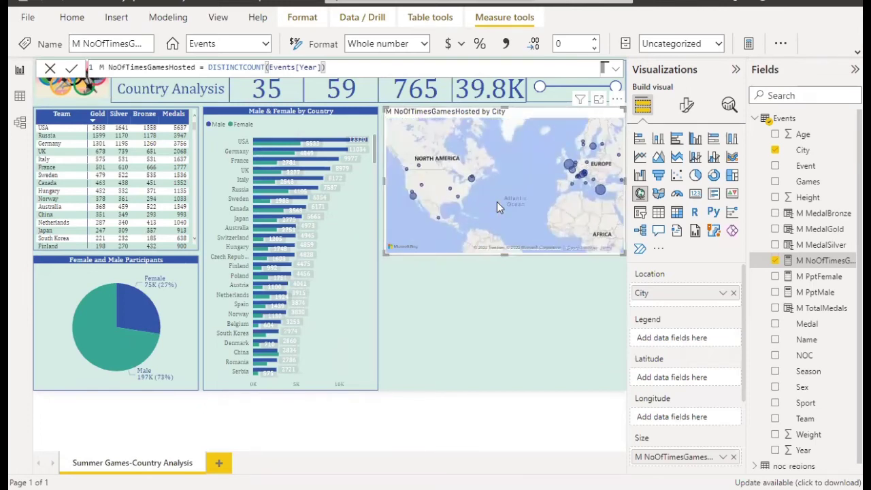
scroll(479, 194, up, 1)
scroll(578, 179, down, 2)
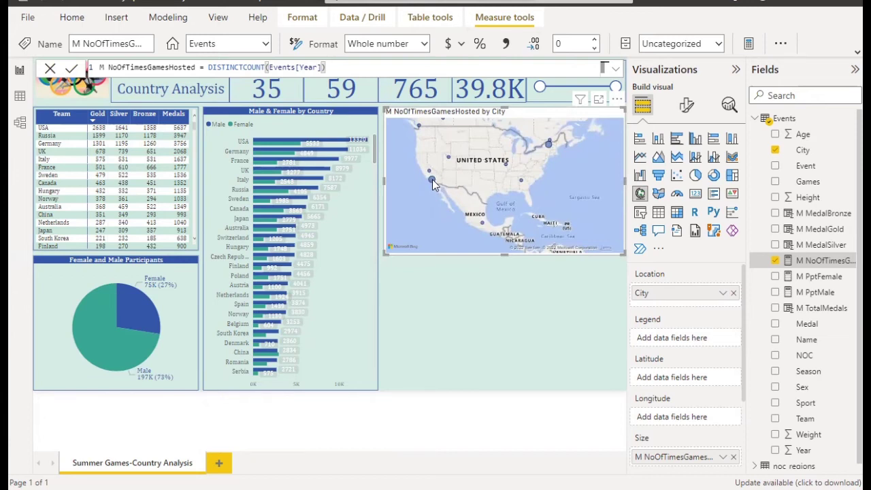
mouse_move(433, 182)
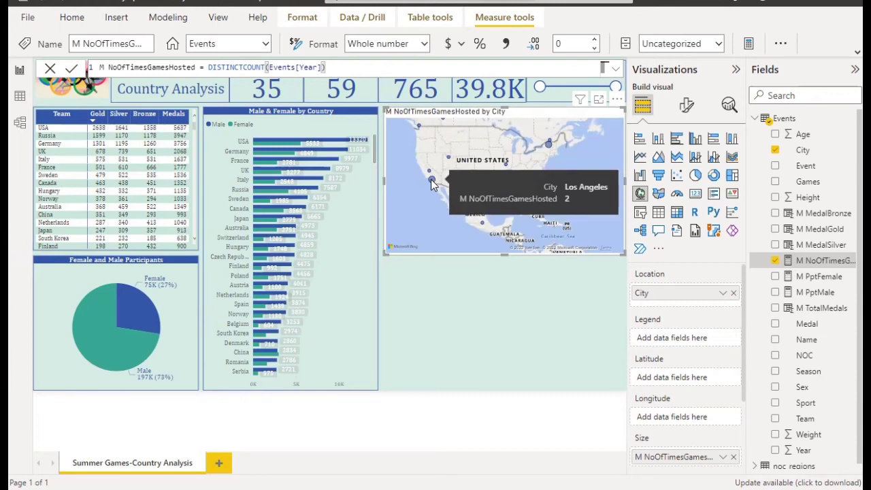
mouse_move(550, 145)
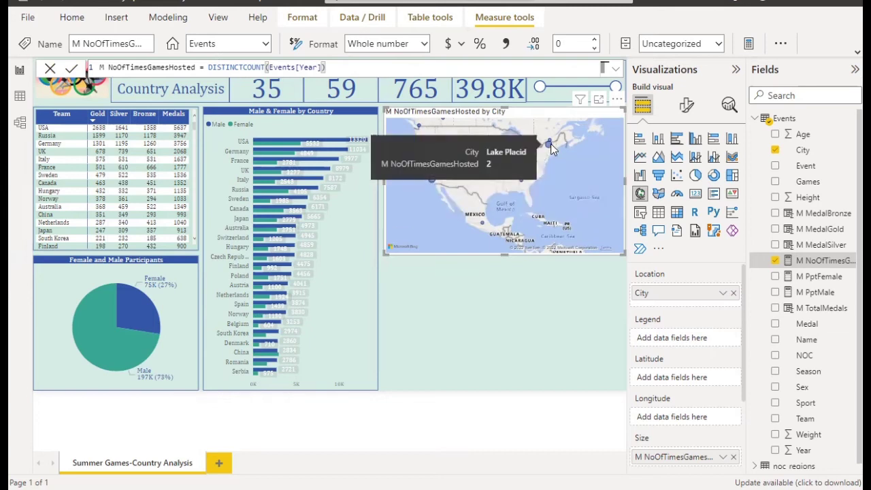
drag(558, 175, 472, 184)
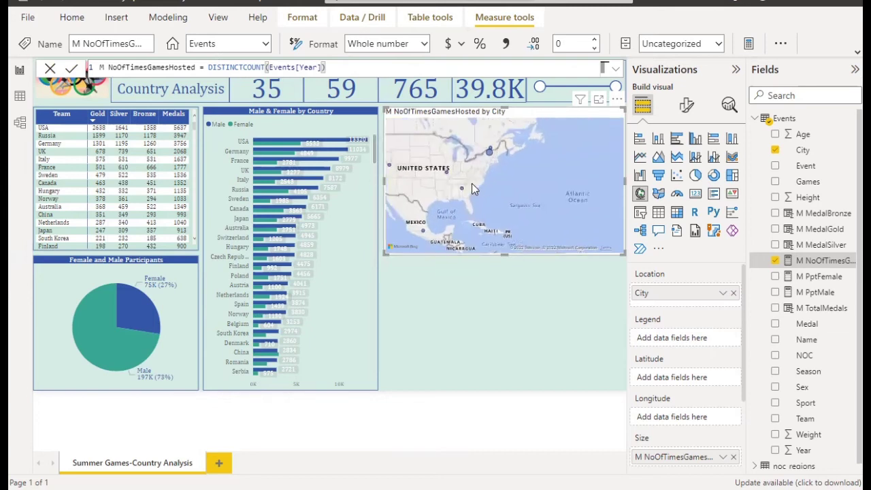
drag(551, 179, 511, 183)
mouse_move(512, 175)
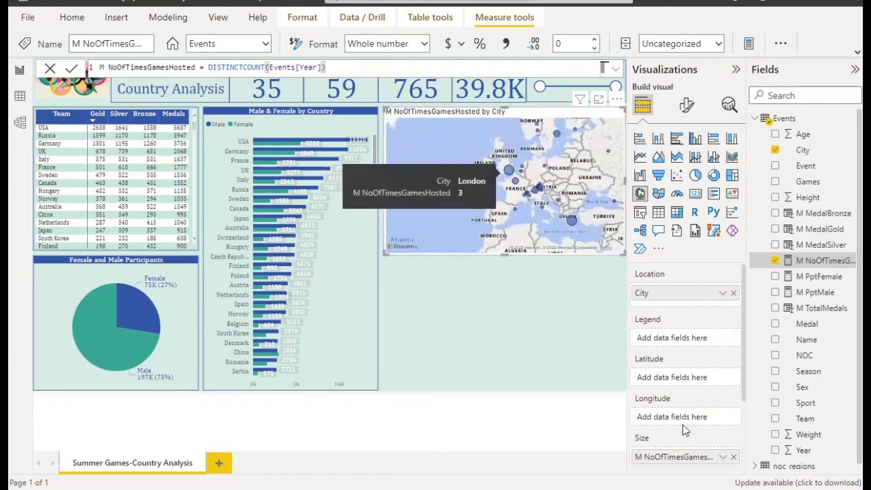
Step: Rename the map's bubble size field as Games Hosted and check the label in the tooltips of the European city bubbles
scroll(683, 424, down, 1)
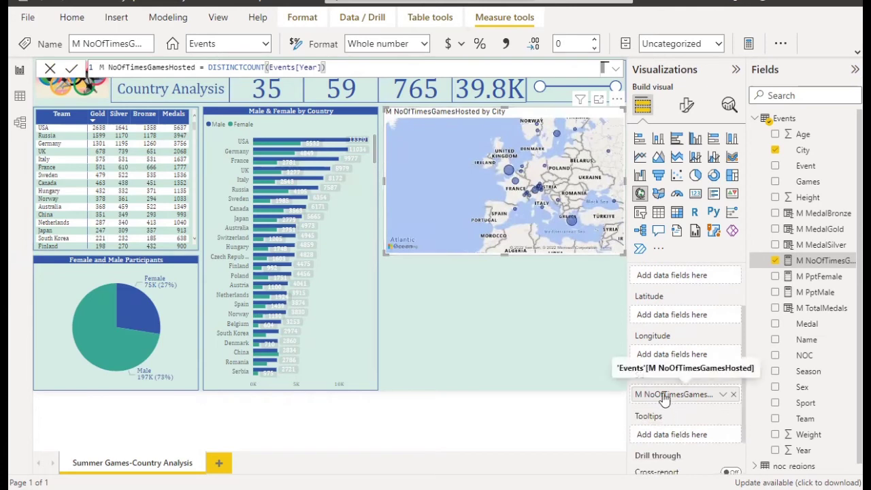
double_click(664, 399)
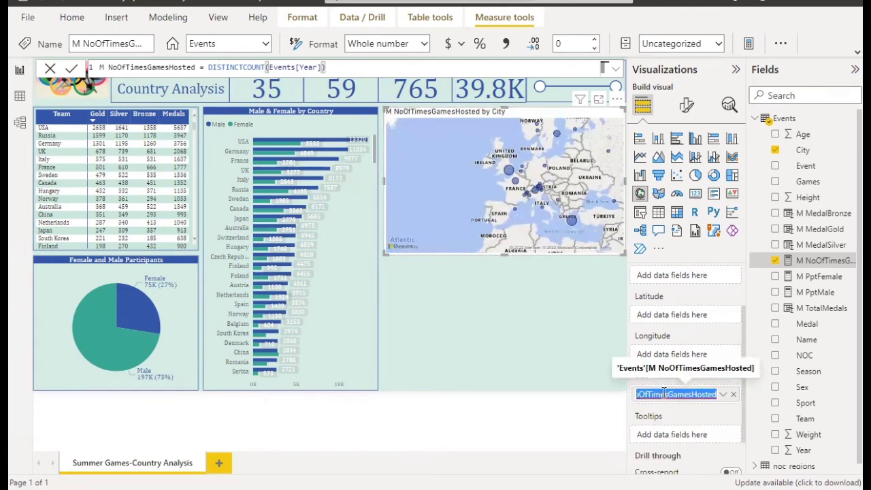
text(Number)
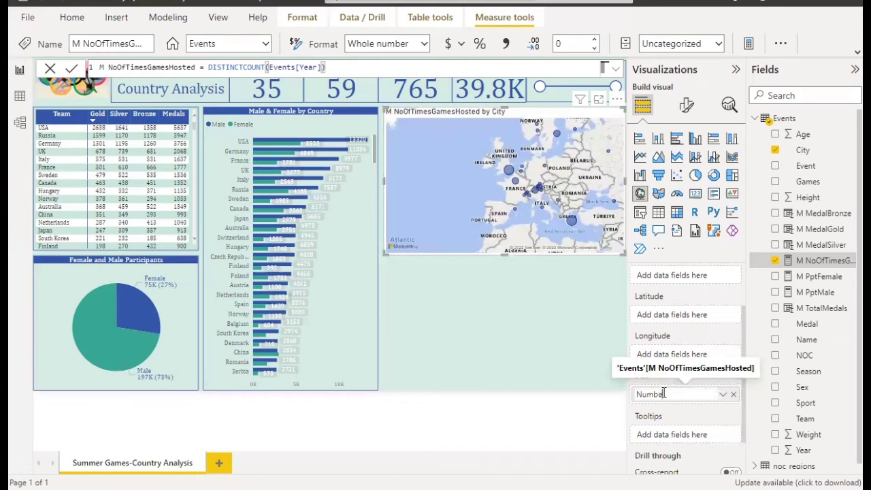
text( of times)
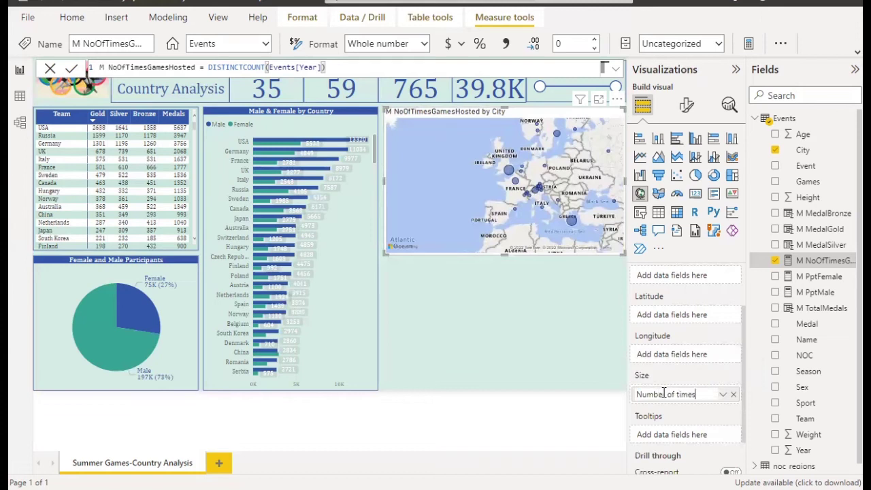
text( Hosted)
key(BackSpace)
key(BackSpace)
key(BackSpace)
key(BackSpace)
key(BackSpace)
key(BackSpace)
key(BackSpace)
key(BackSpace)
key(BackSpace)
key(BackSpace)
key(BackSpace)
key(BackSpace)
key(BackSpace)
key(BackSpace)
key(BackSpace)
key(BackSpace)
key(BackSpace)
key(BackSpace)
key(BackSpace)
key(BackSpace)
text(Games Hosted)
key(Return)
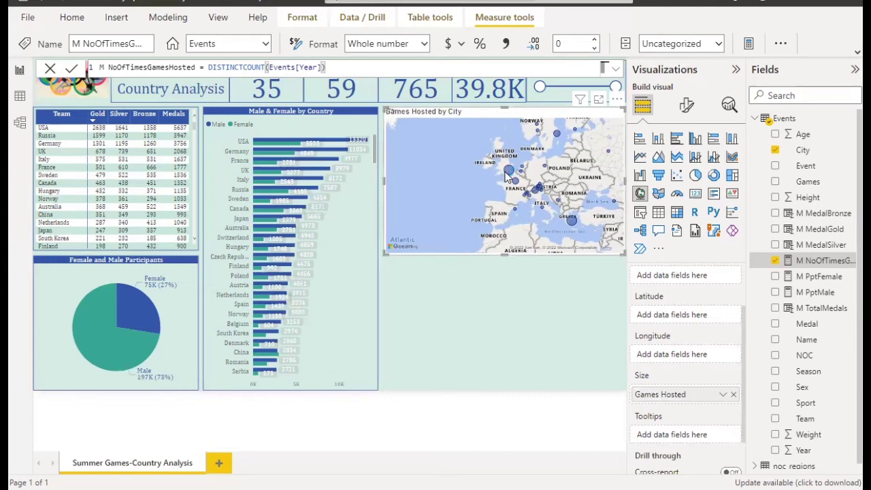
scroll(517, 166, up, 2)
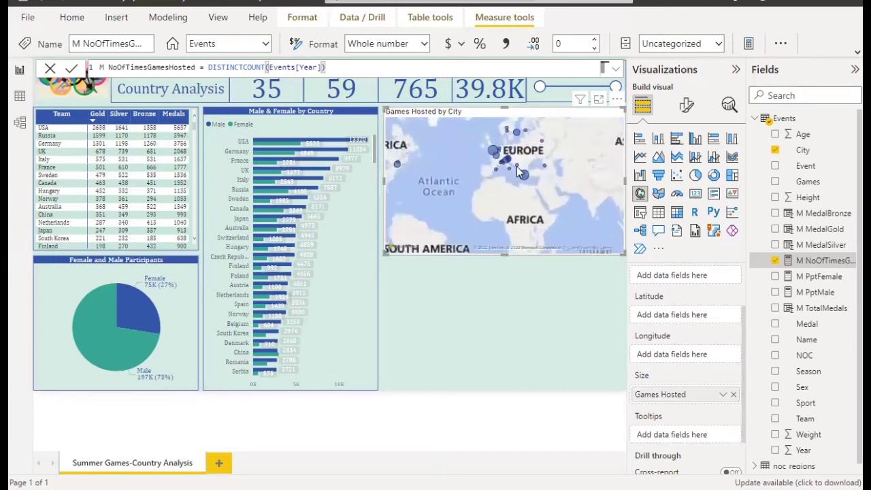
scroll(513, 176, up, 2)
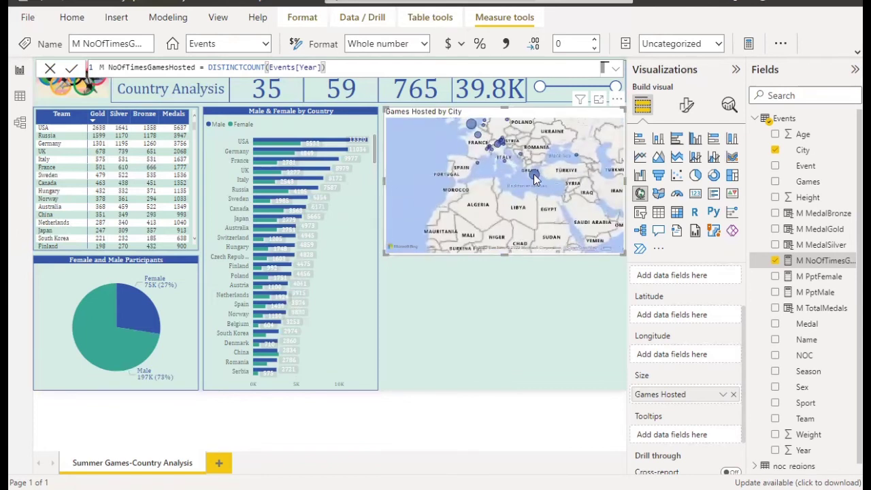
mouse_move(533, 175)
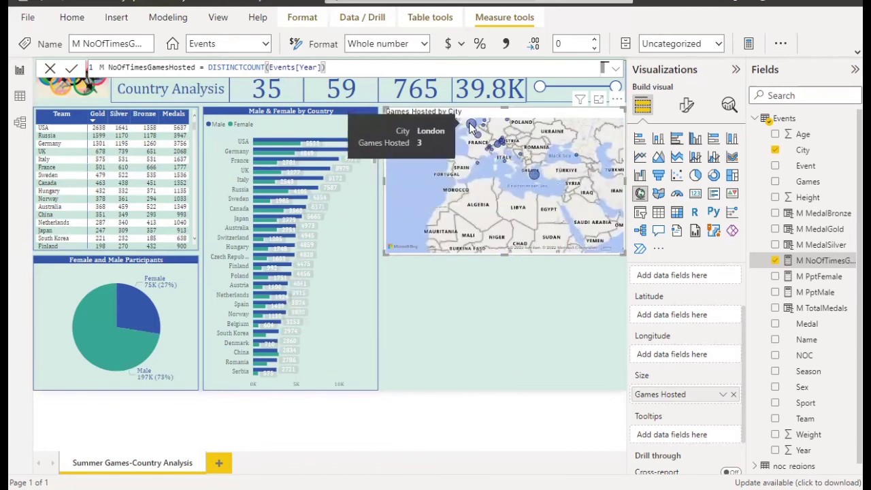
Step: Examine how often Rio de Janeiro hosted the games, using its bubble on the map
scroll(515, 214, down, 3)
scroll(515, 213, down, 1)
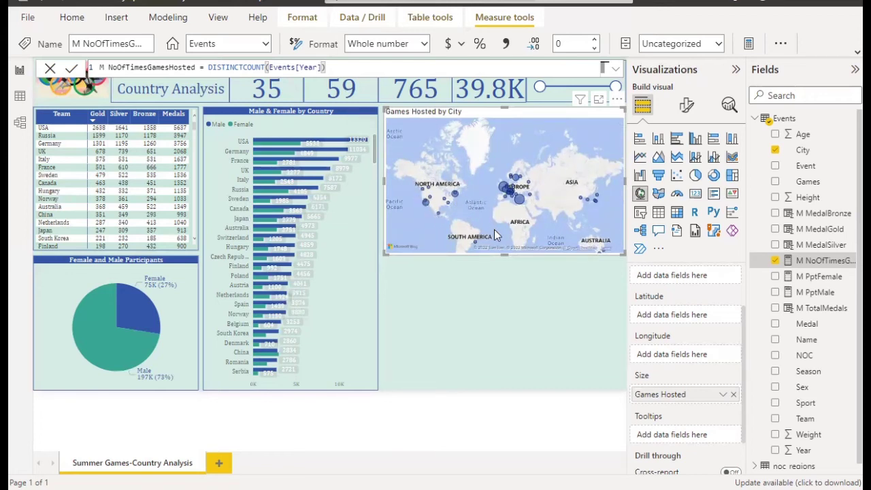
scroll(500, 225, up, 4)
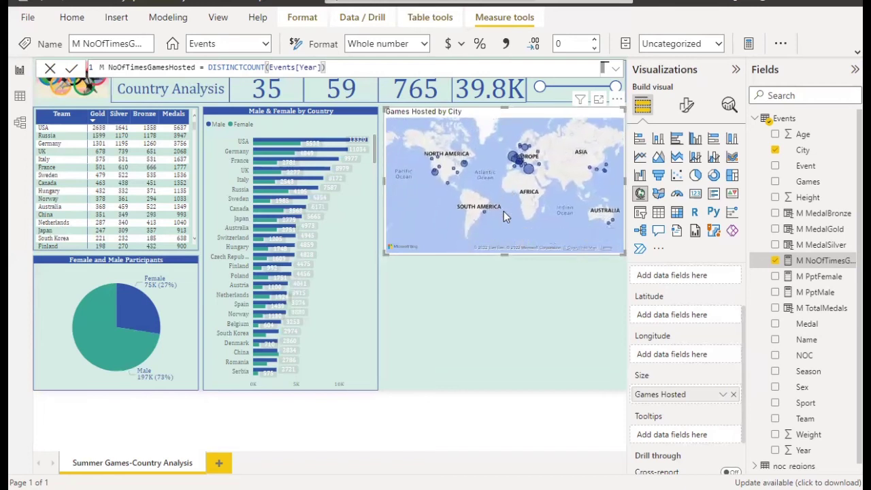
scroll(449, 216, up, 5)
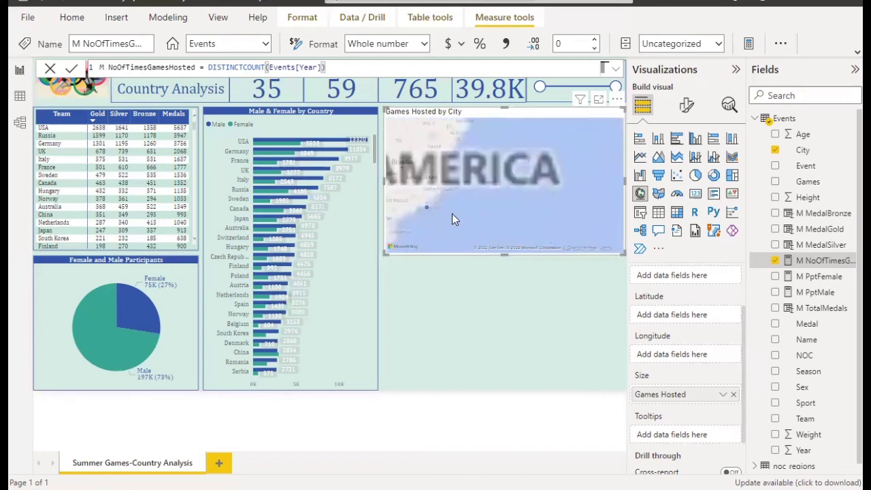
mouse_move(427, 206)
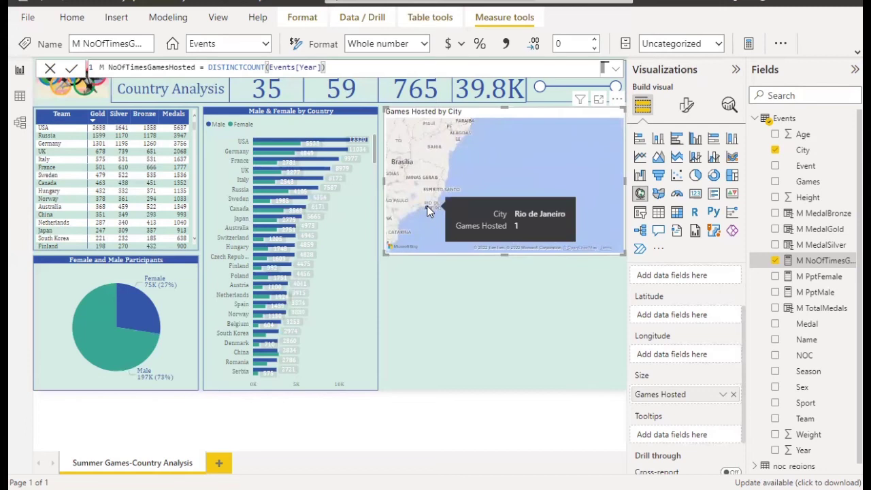
scroll(526, 181, down, 3)
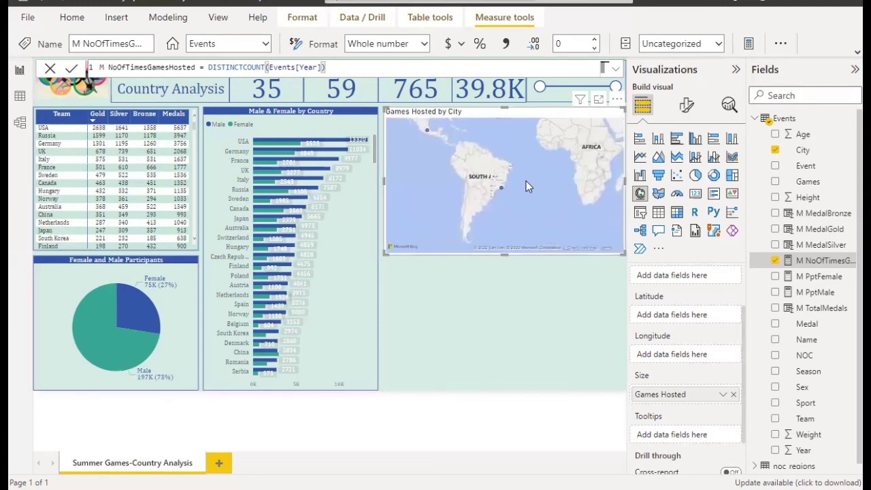
Step: Examine how often the East Asian cities Sapporo and Tokyo hosted the games, using their bubbles on the map
drag(550, 185, 469, 222)
drag(562, 201, 438, 199)
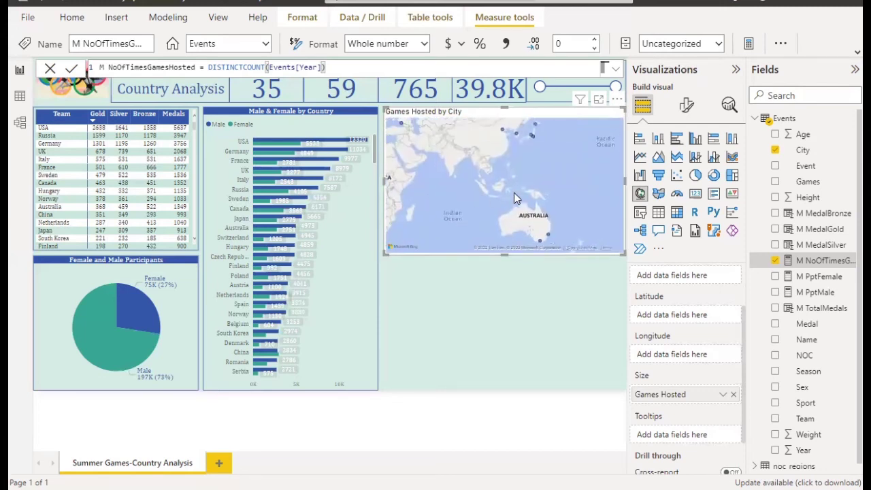
scroll(522, 183, up, 4)
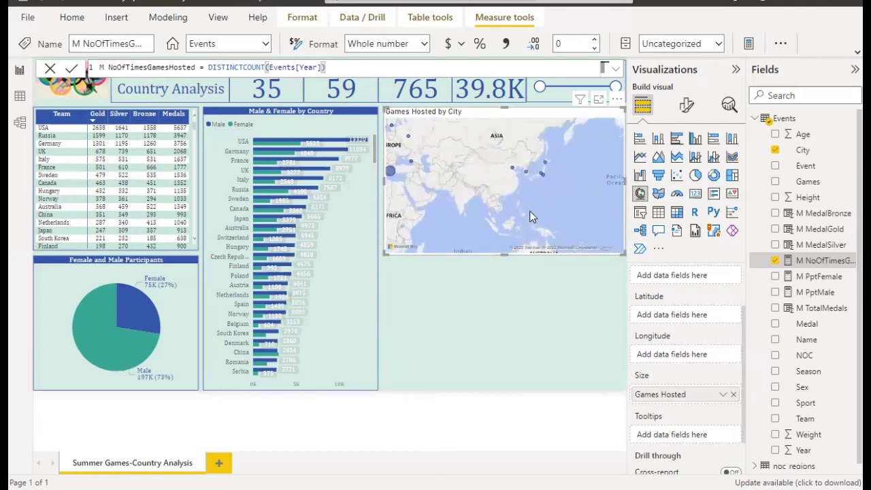
mouse_move(531, 165)
mouse_down()
mouse_move(525, 206)
mouse_move(511, 201)
mouse_move(513, 225)
mouse_up()
drag(493, 189, 432, 179)
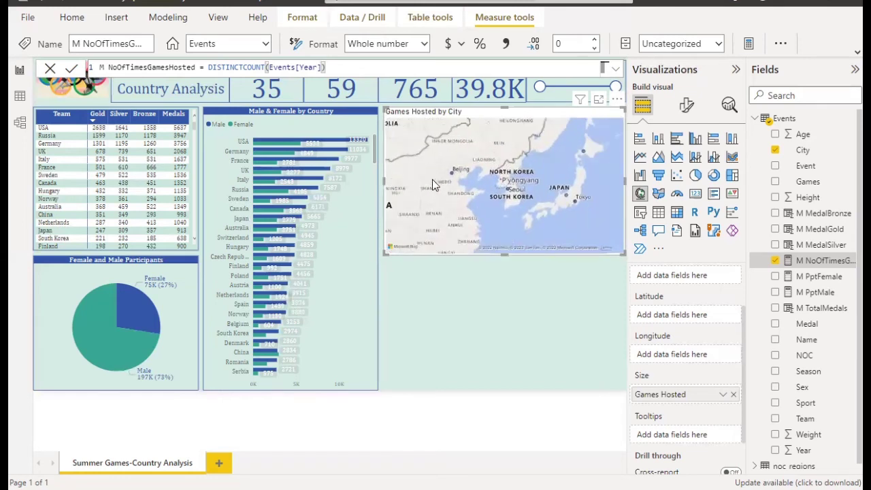
mouse_move(525, 188)
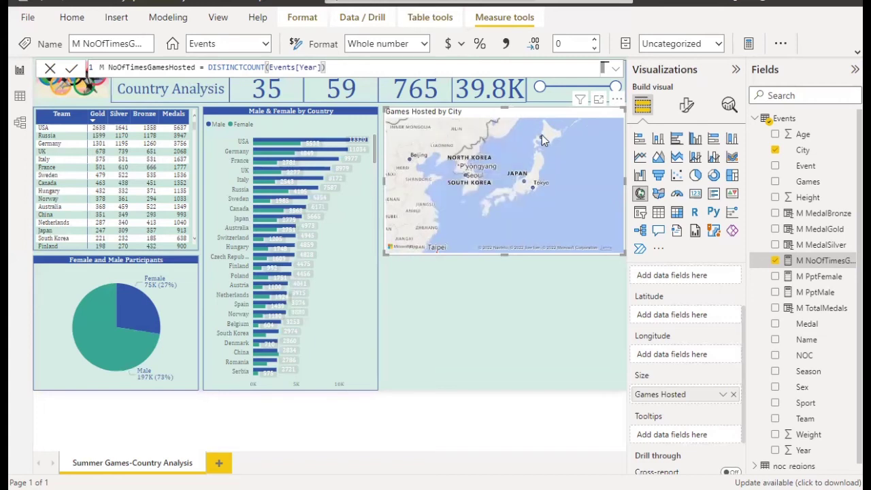
mouse_move(542, 141)
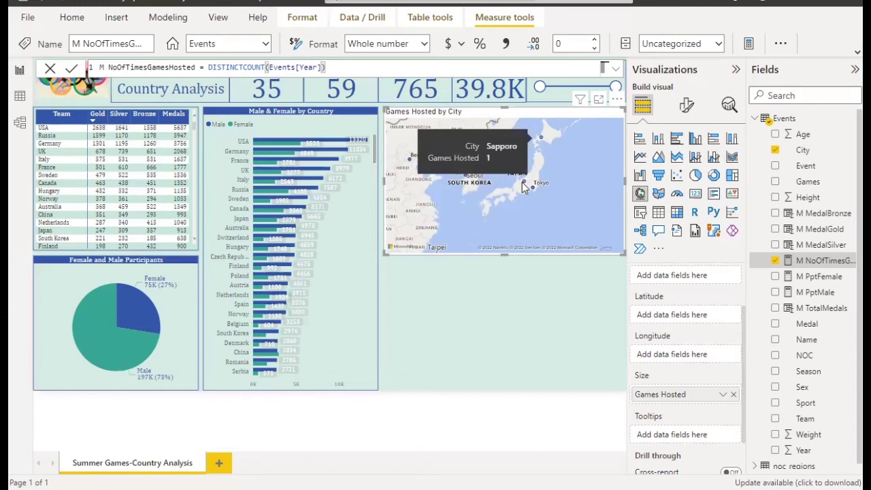
scroll(527, 185, down, 2)
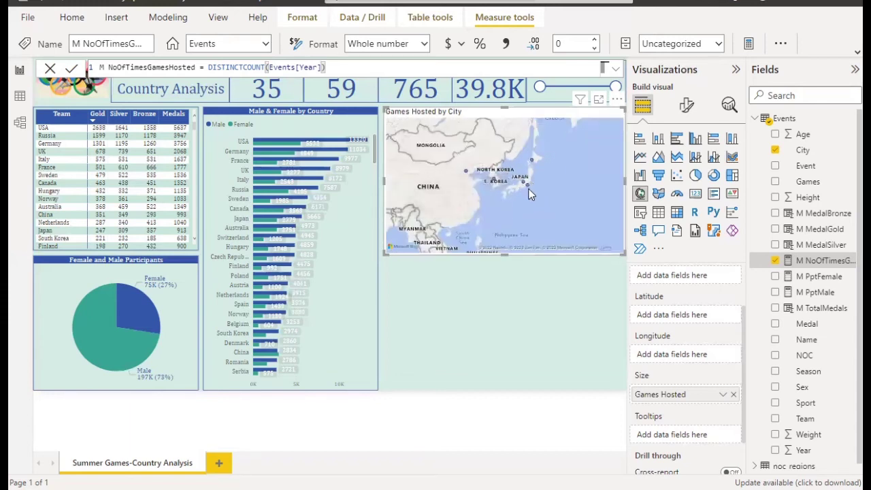
scroll(530, 194, down, 3)
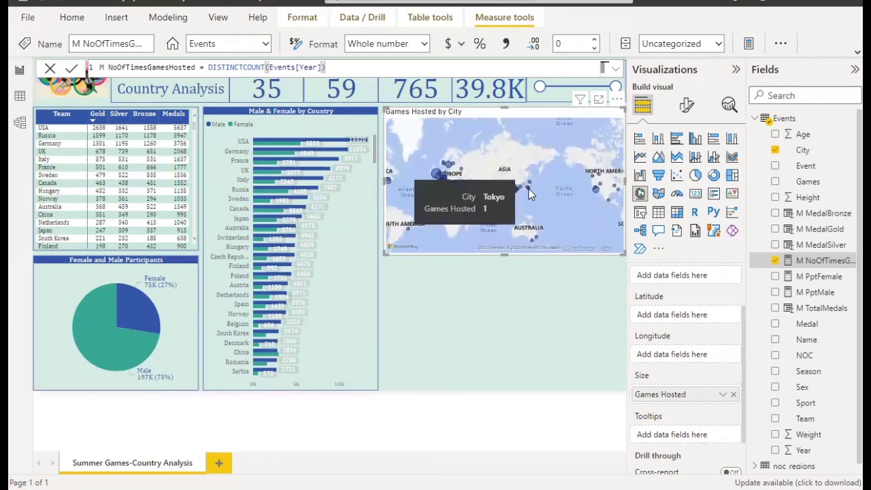
drag(554, 191, 594, 193)
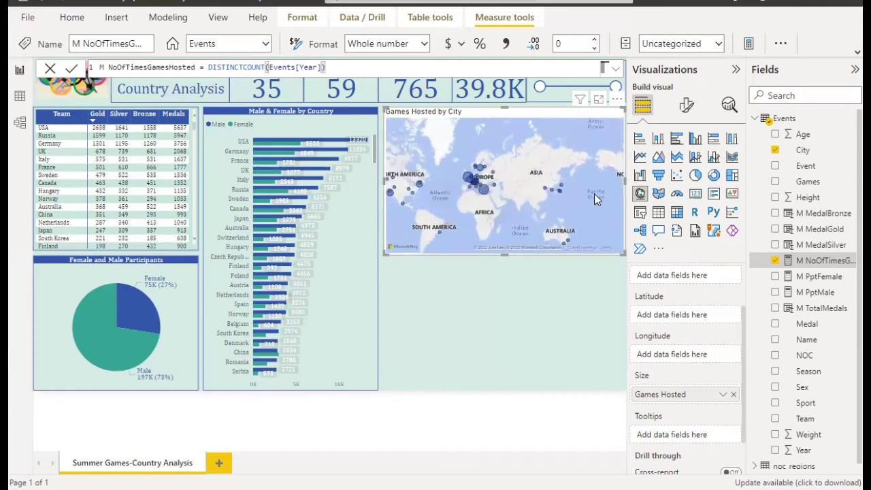
click(503, 312)
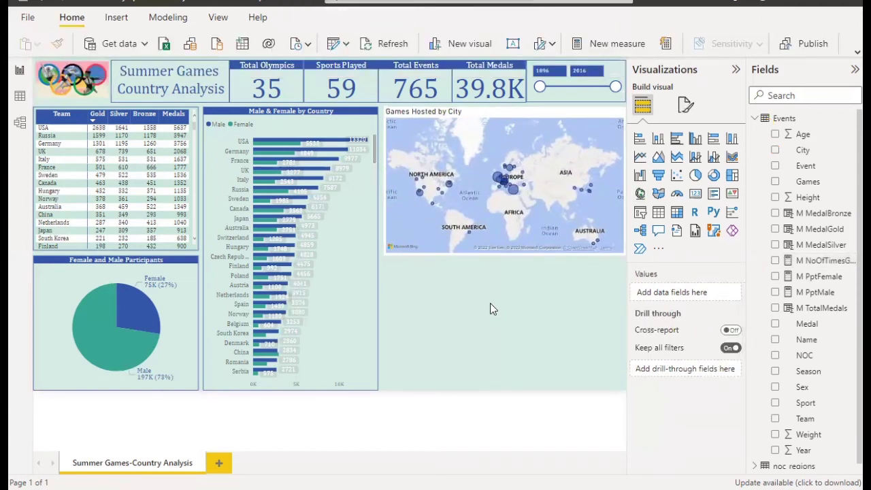
Step: Try out the heat map display and the category labels on the Games Hosted by City map, turning each off again
click(505, 114)
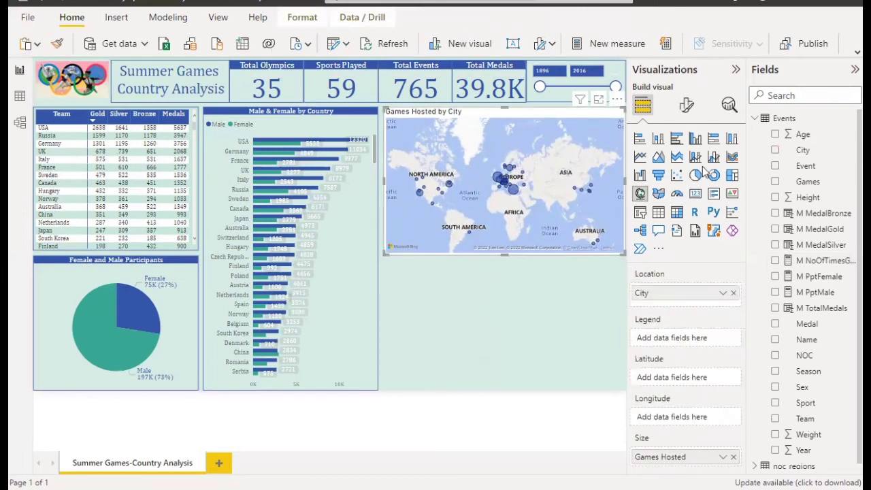
click(686, 104)
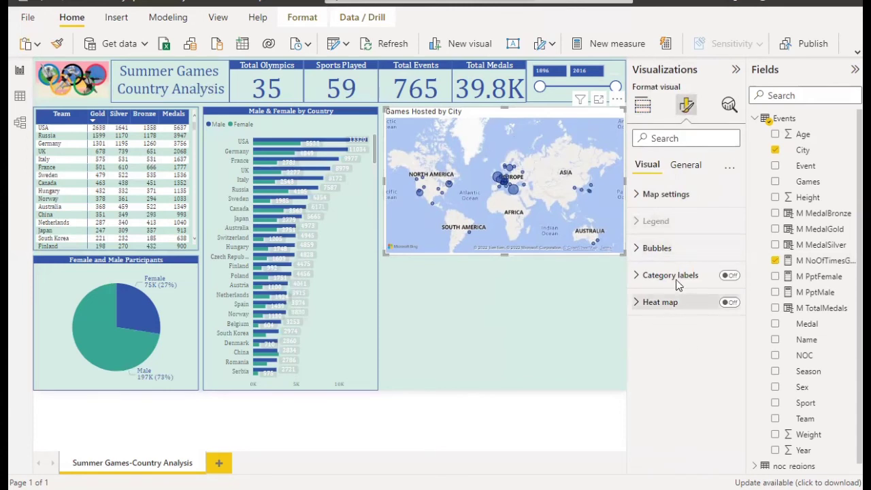
click(685, 164)
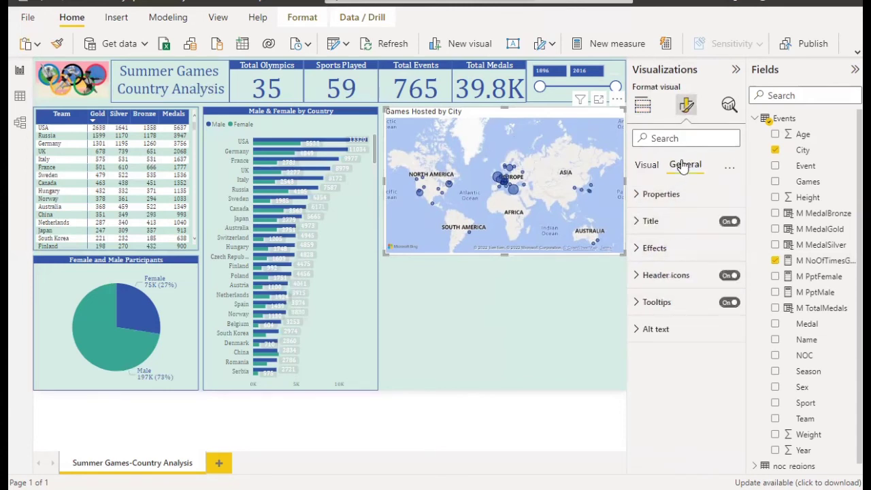
click(646, 164)
click(729, 303)
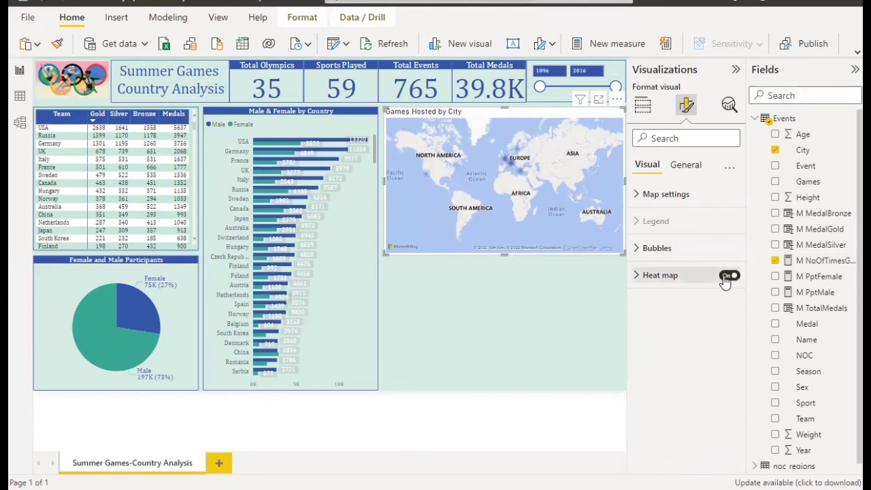
click(727, 277)
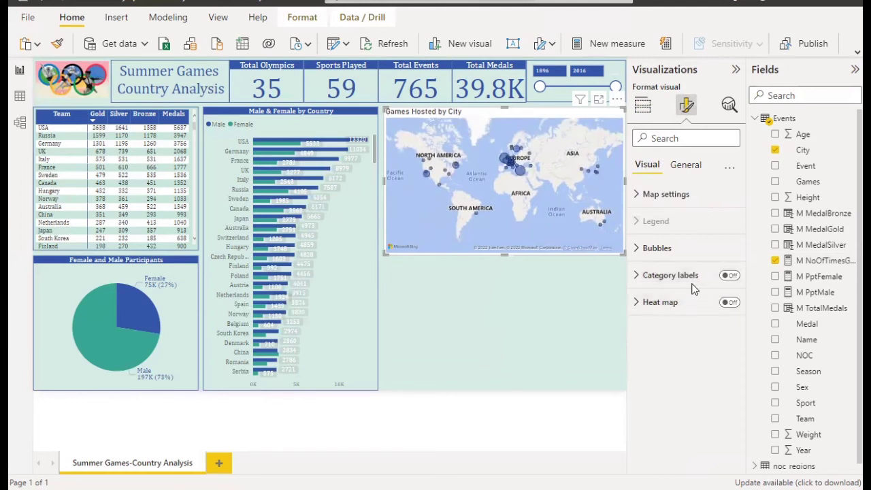
click(731, 277)
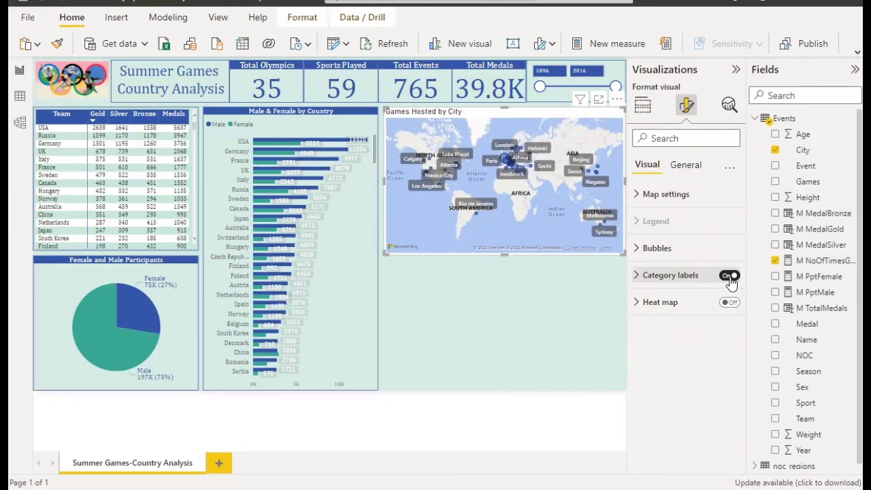
click(730, 275)
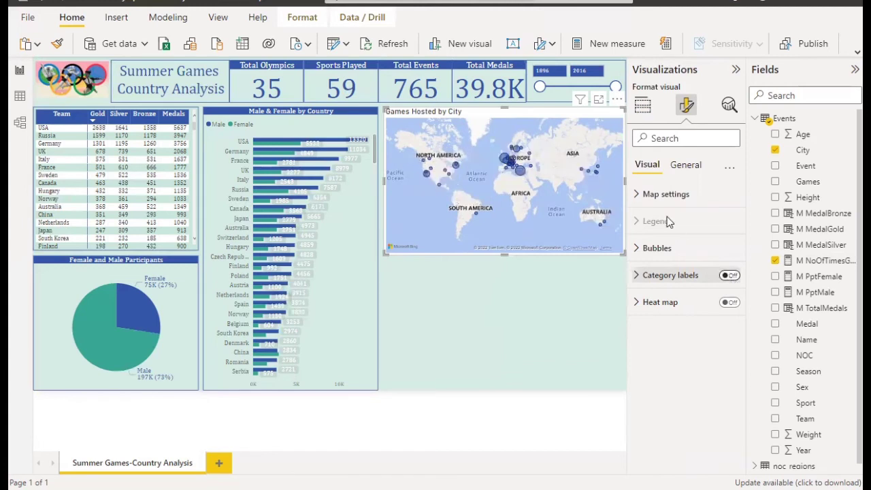
Step: Set the font of the map's title to Cambria, size 12
click(686, 165)
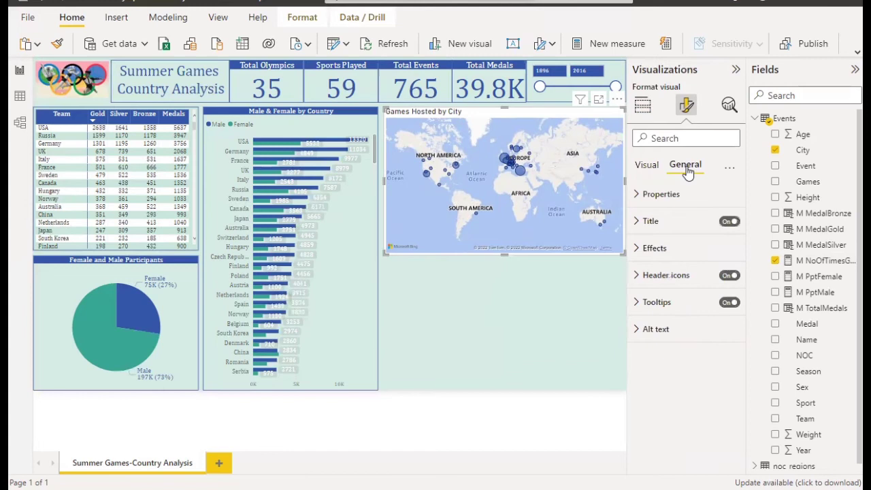
click(670, 225)
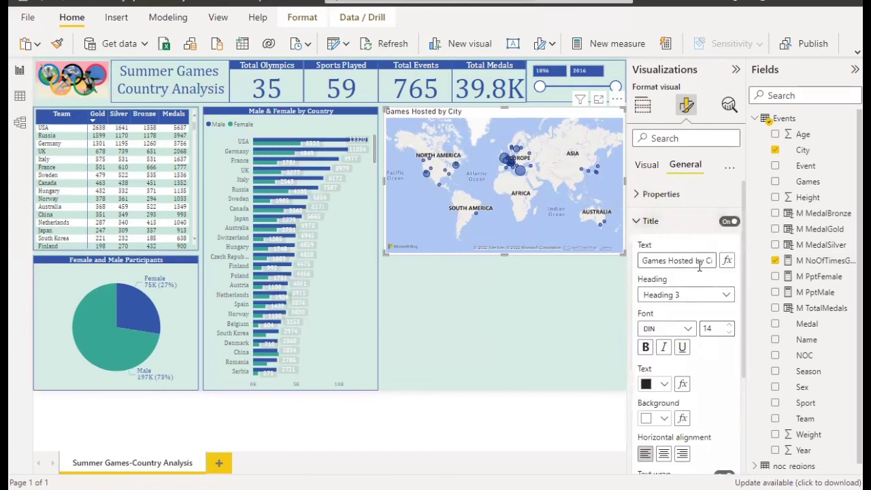
click(687, 329)
click(680, 203)
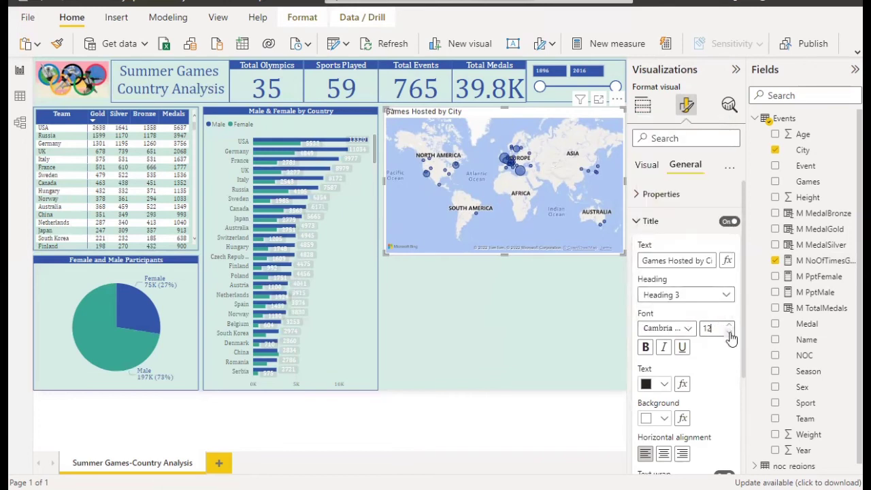
Step: Give the map's title white text on a blue background and centre it horizontally
click(664, 386)
click(688, 330)
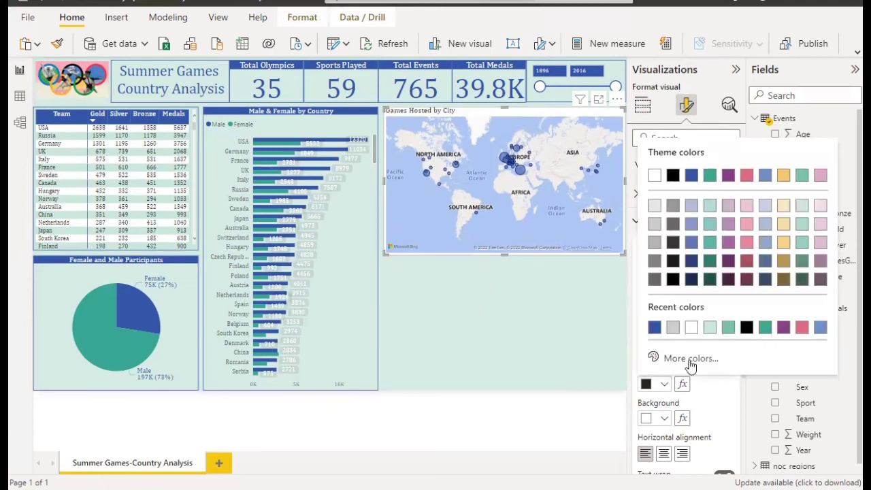
click(665, 420)
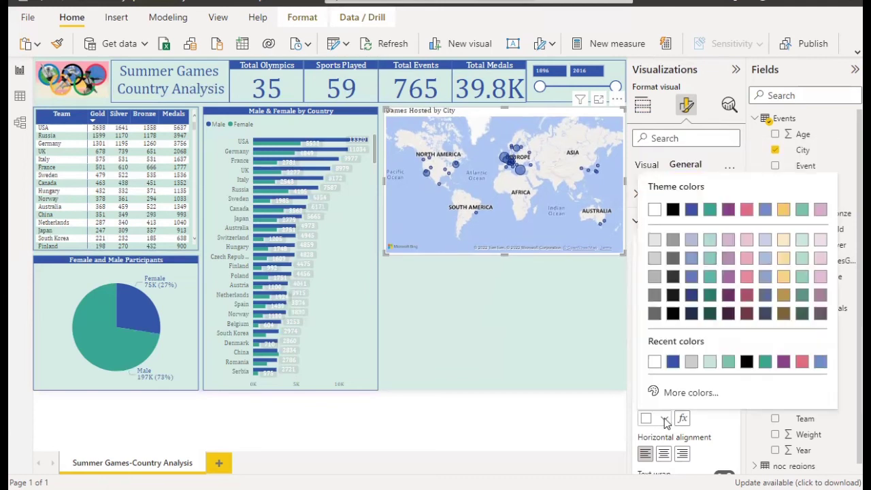
click(670, 360)
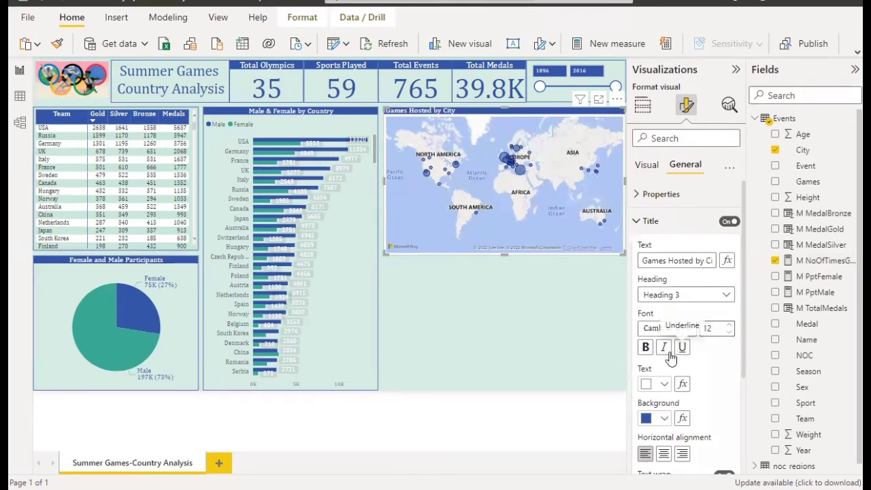
click(664, 453)
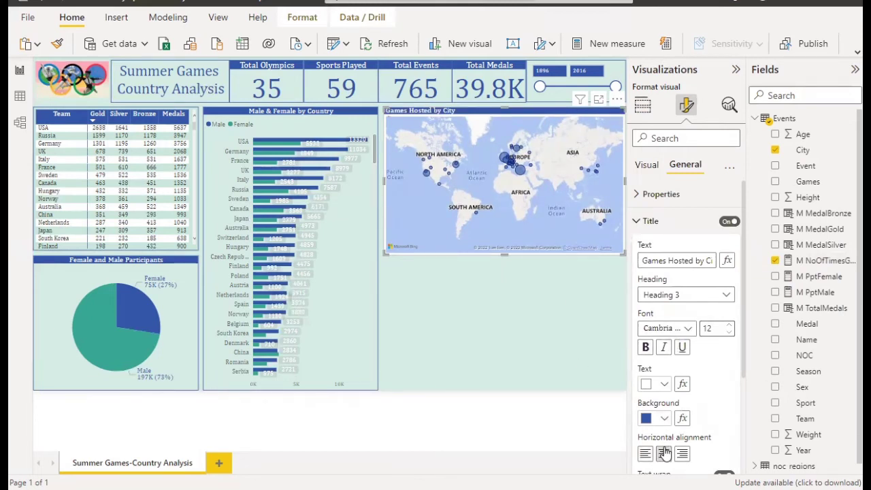
scroll(664, 449, down, 2)
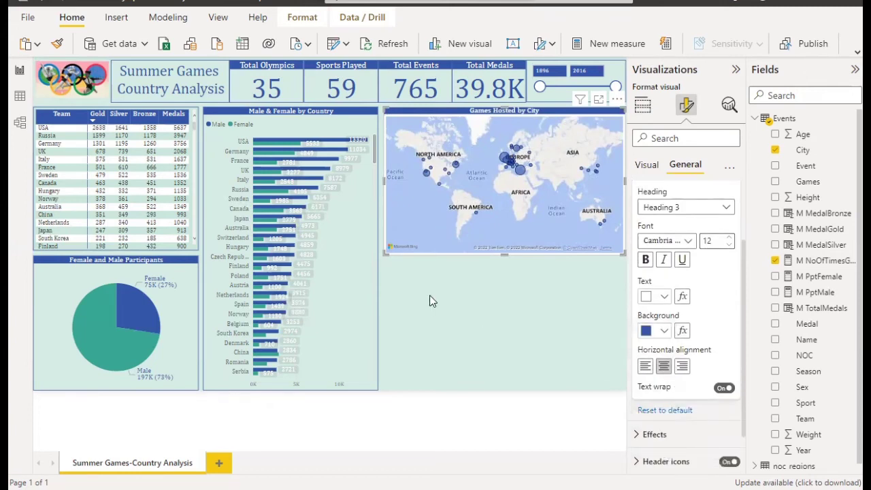
scroll(702, 315, up, 2)
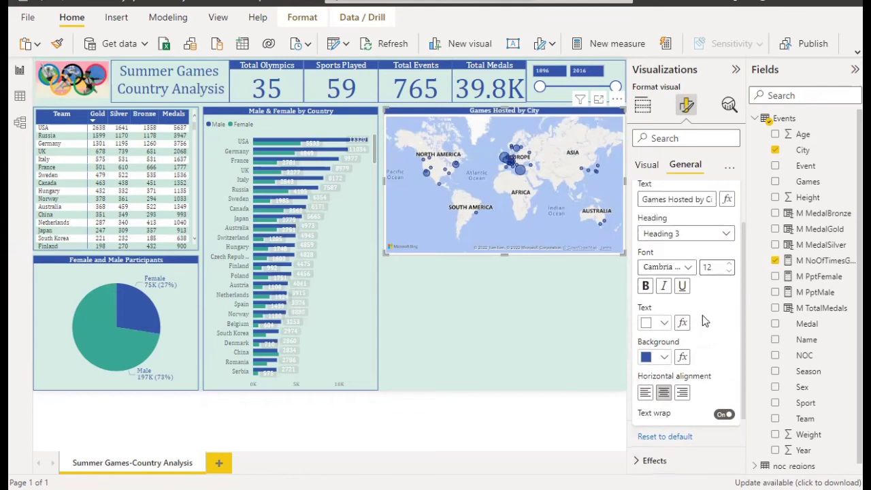
scroll(704, 321, down, 1)
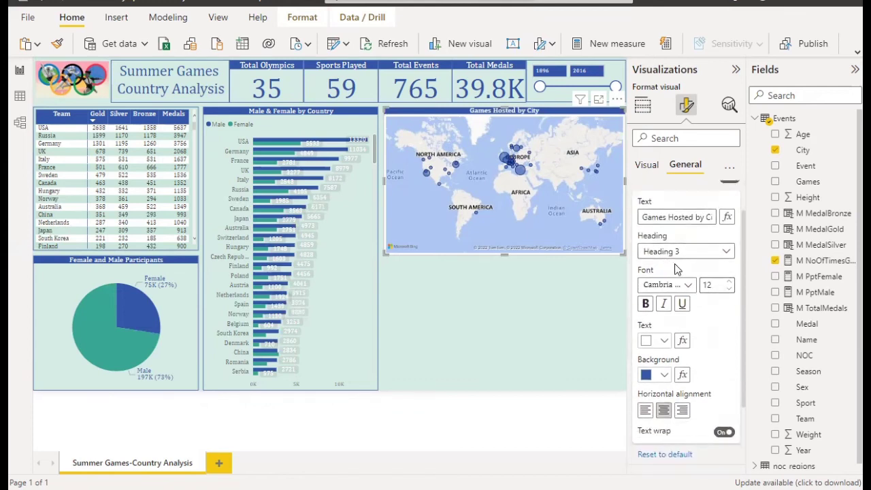
scroll(678, 270, up, 1)
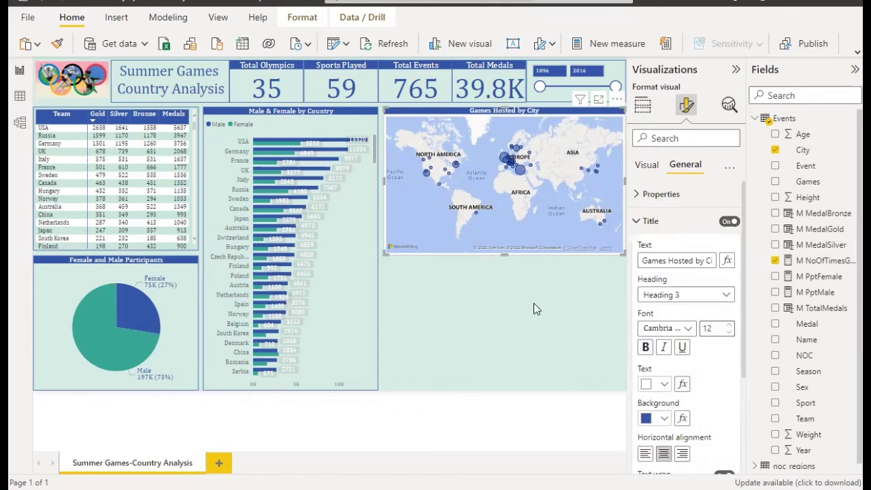
Step: Duplicate the Male & Female by Country chart and fit the copy into the empty area below the map, matching the map's width
click(534, 304)
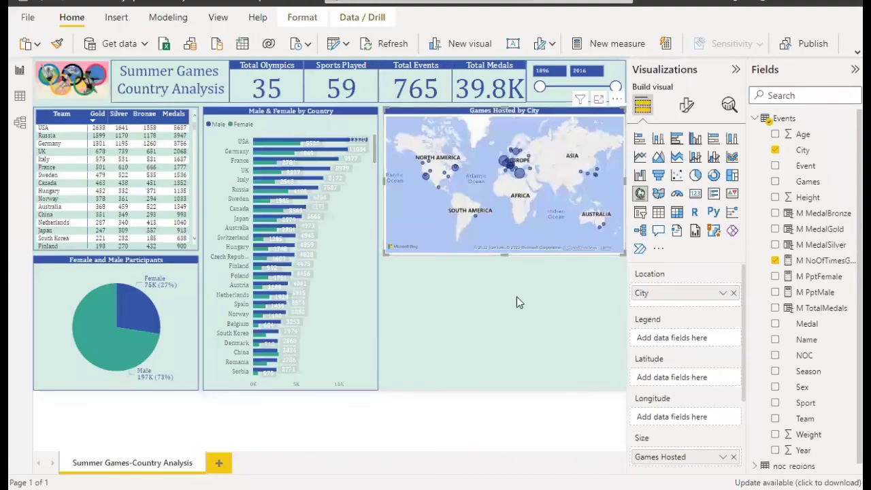
click(516, 298)
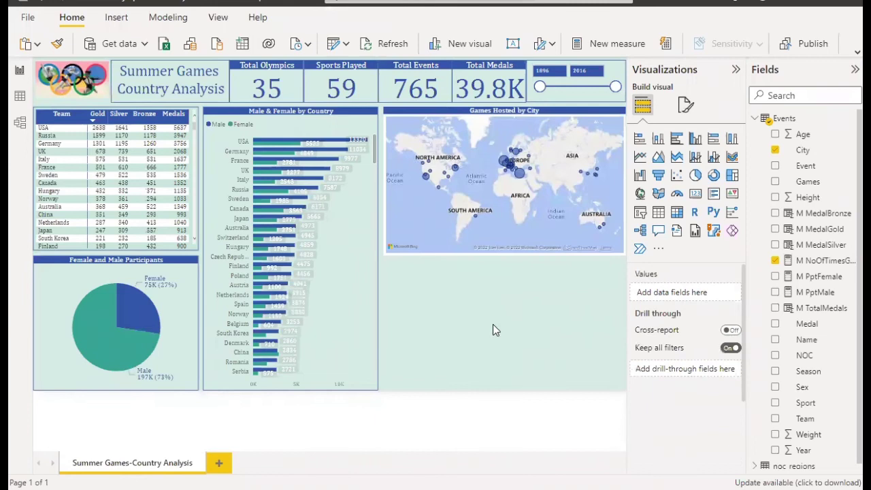
click(358, 290)
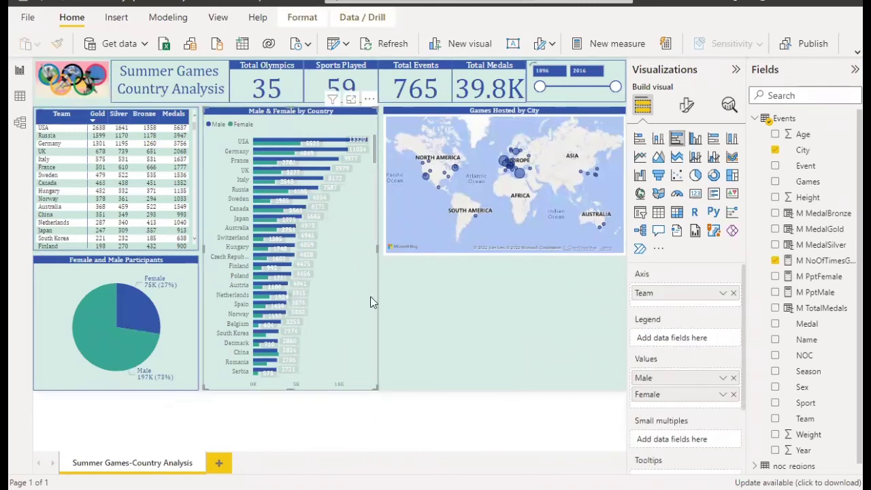
click(496, 311)
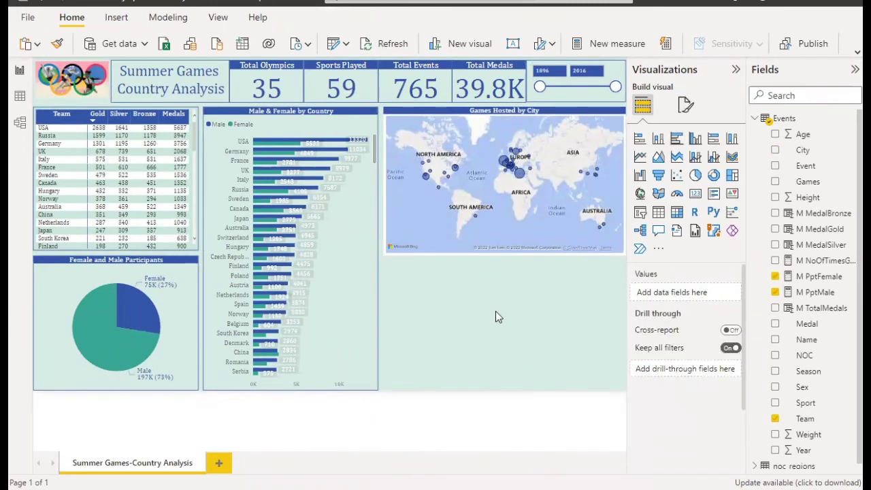
key(ctrl+v)
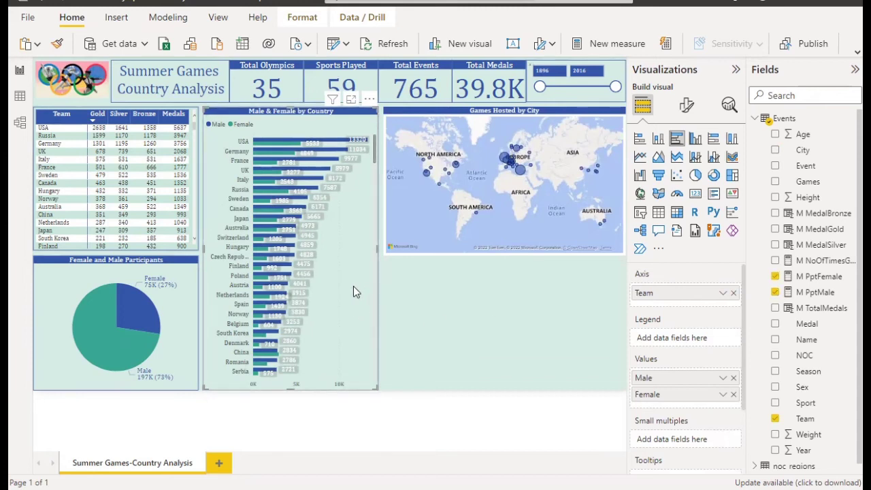
key(ctrl+v)
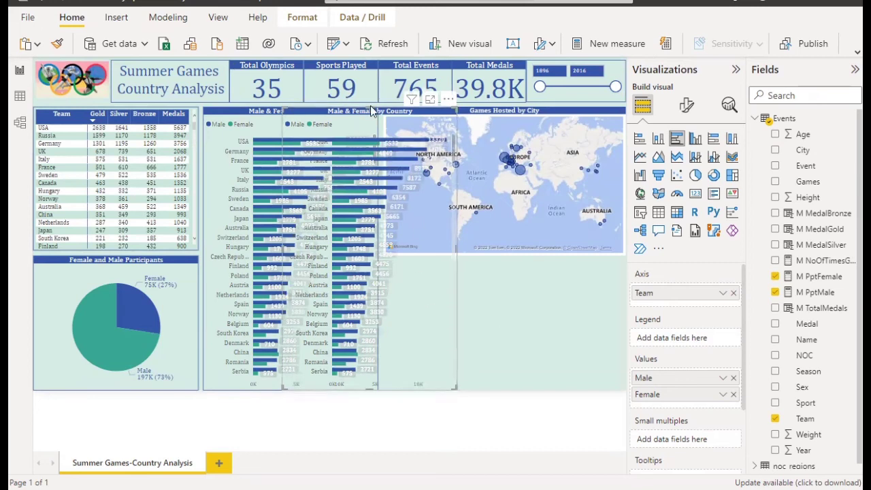
drag(371, 110, 467, 277)
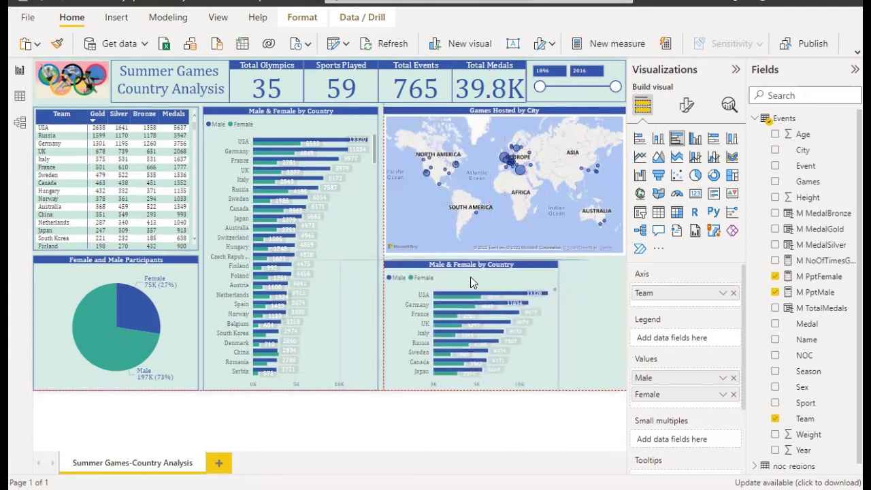
drag(558, 326, 626, 330)
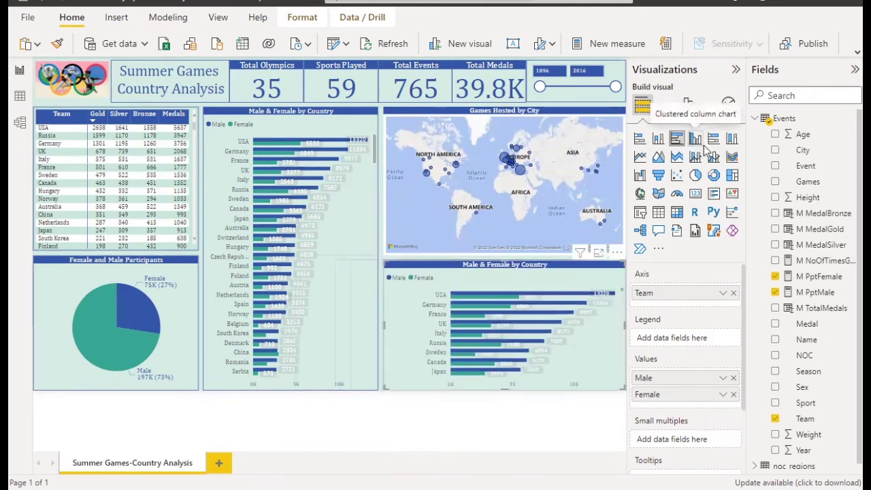
Step: Convert the copied chart to a stacked bar chart and replace its fields with Sport on the axis and M TotalMedals as values
click(640, 141)
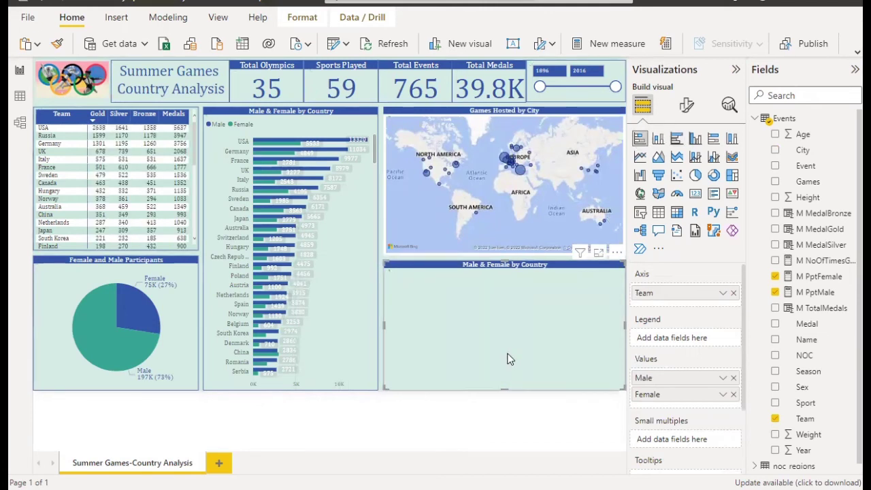
click(734, 378)
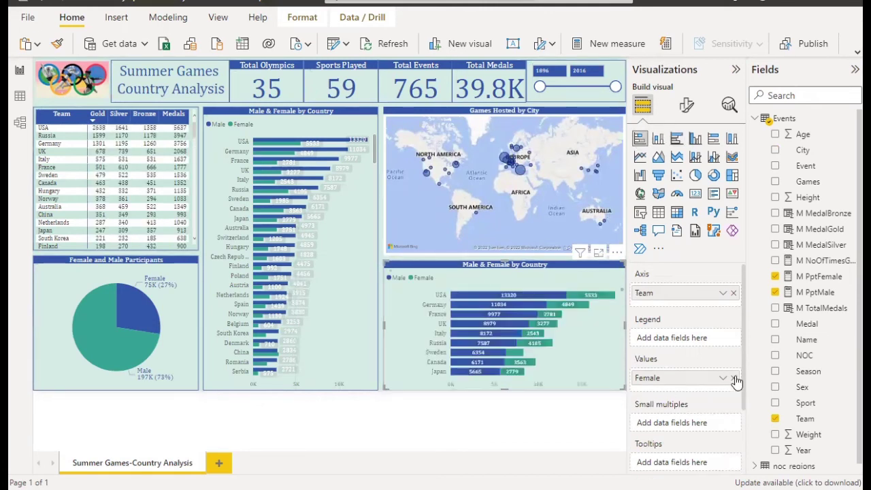
click(733, 377)
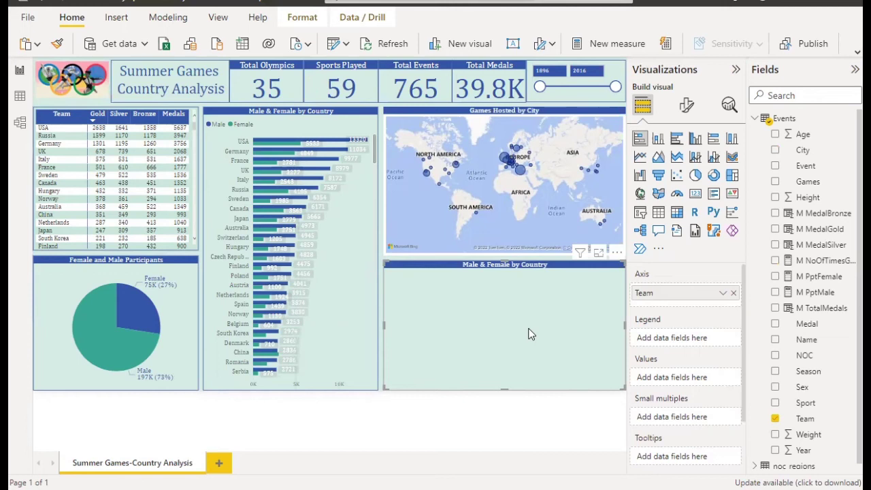
click(776, 420)
click(776, 404)
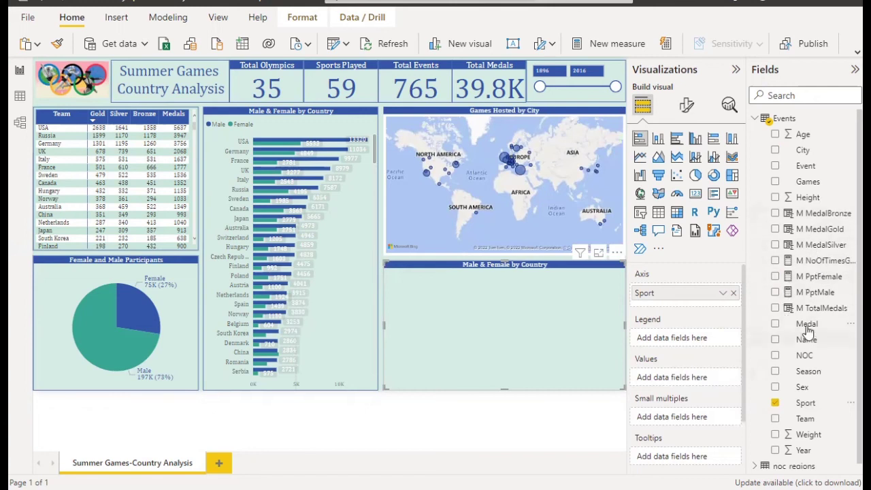
click(776, 309)
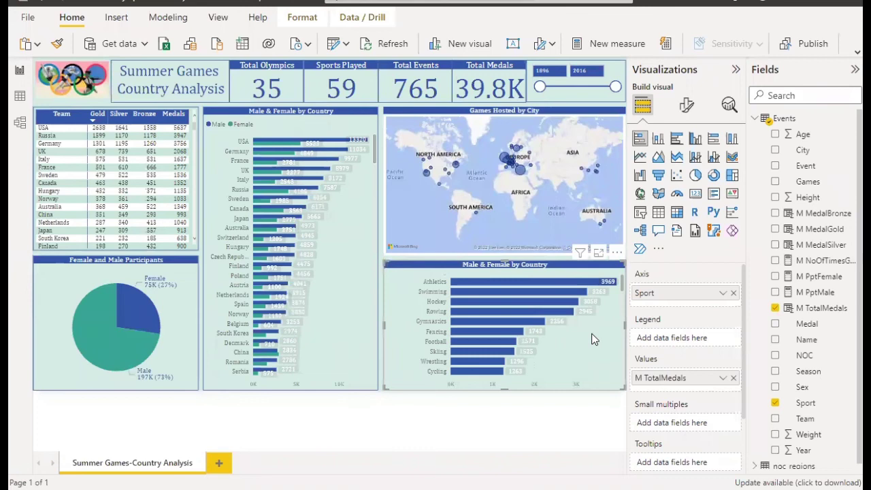
Step: Set the medals-by-sport chart's data label position to Inside end and turn off the label background
click(687, 109)
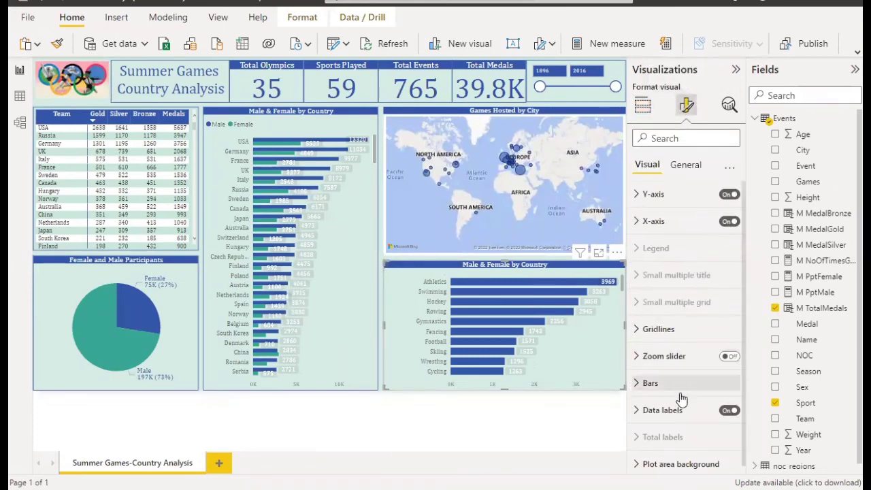
click(674, 411)
scroll(677, 402, down, 3)
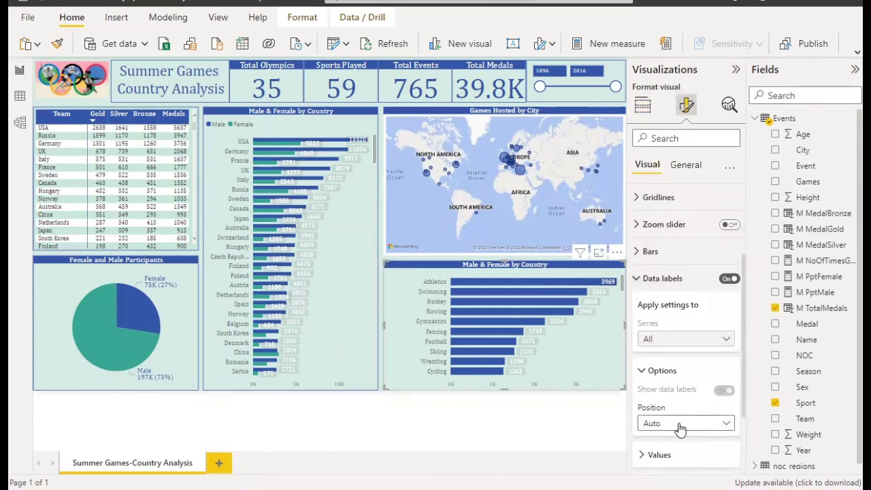
click(679, 424)
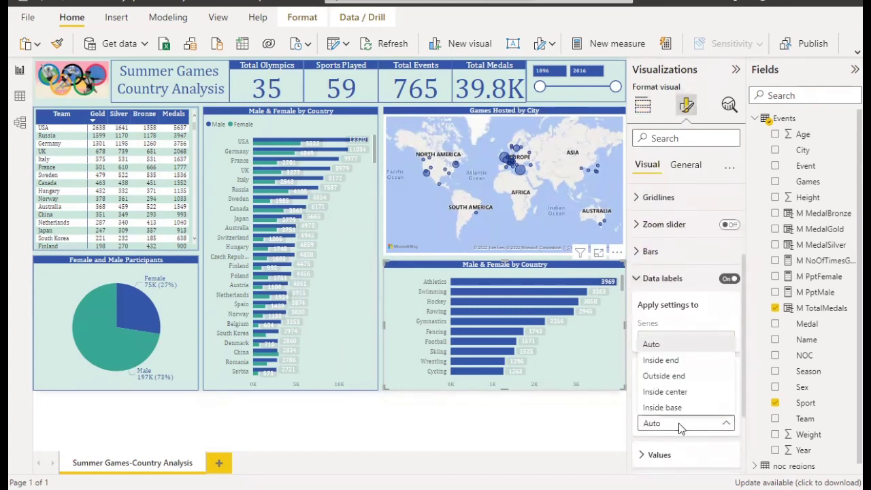
click(679, 361)
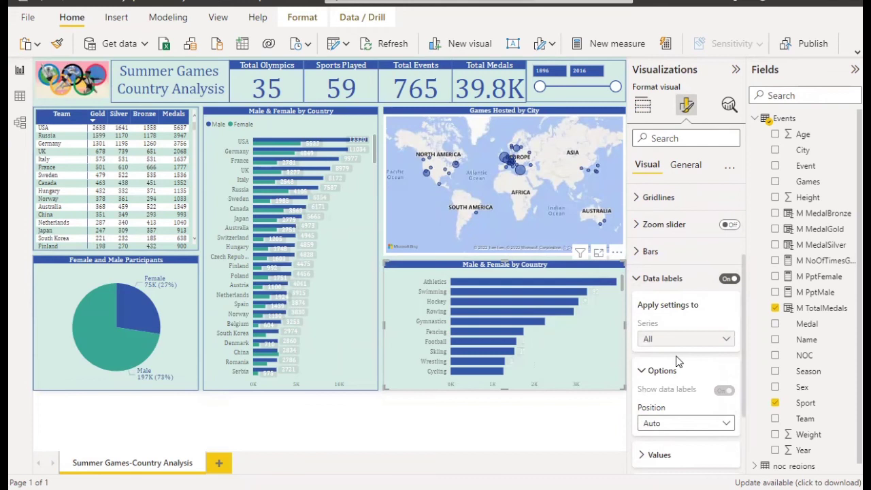
scroll(674, 418, down, 2)
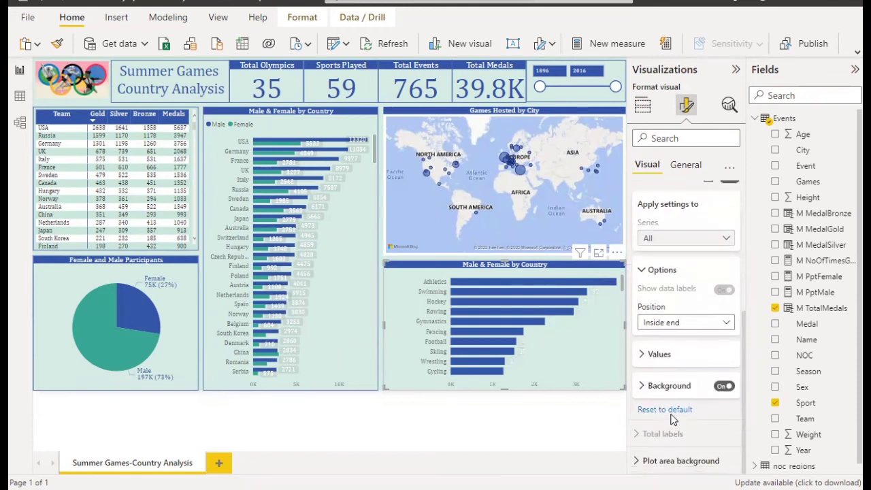
click(724, 388)
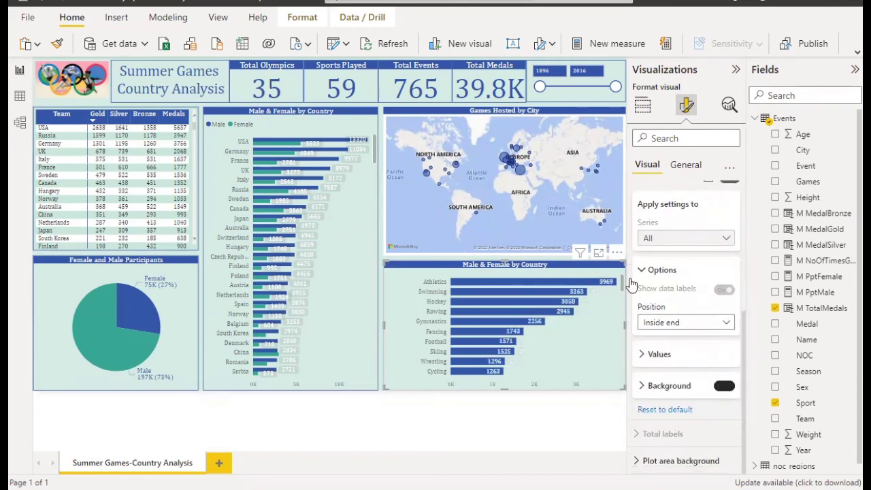
scroll(596, 353, down, 2)
scroll(586, 345, down, 3)
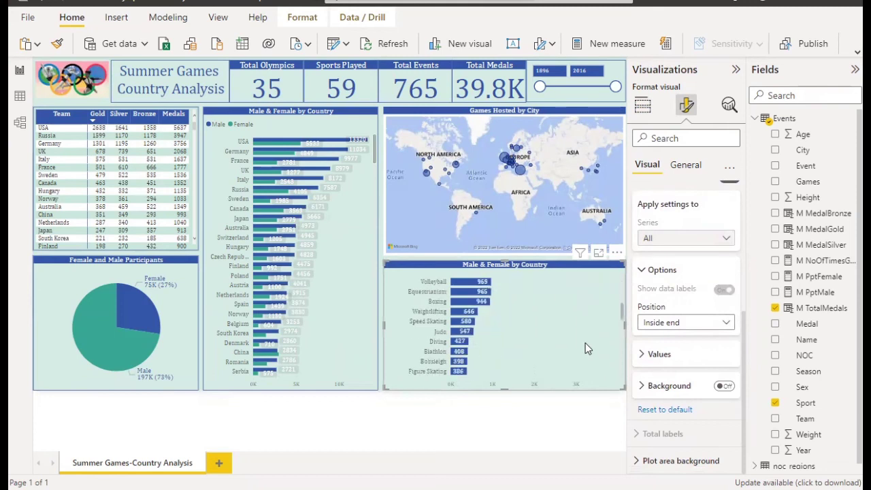
scroll(586, 347, up, 5)
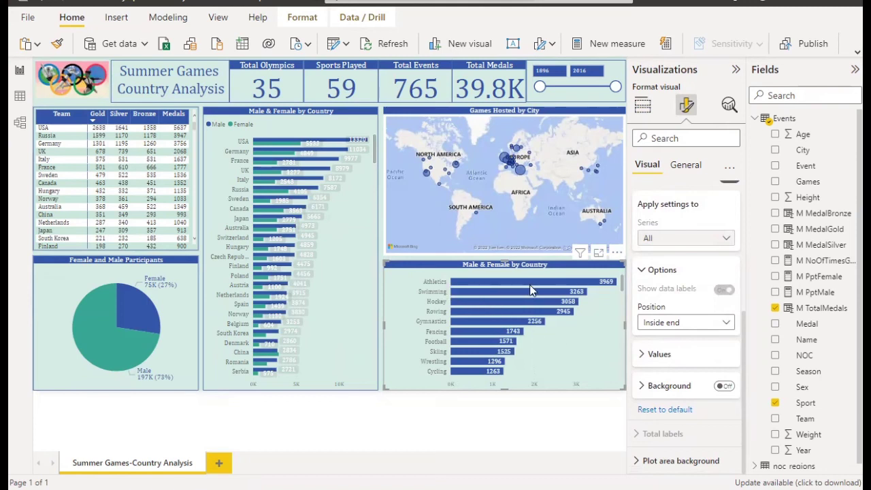
mouse_move(530, 286)
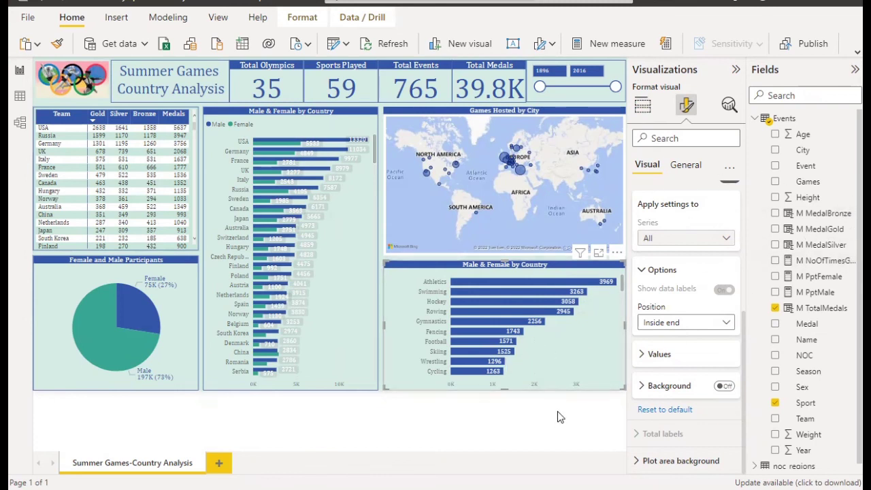
Step: Collapse the Visualizations and Fields panes and deselect the chart to show the dashboard larger
click(736, 71)
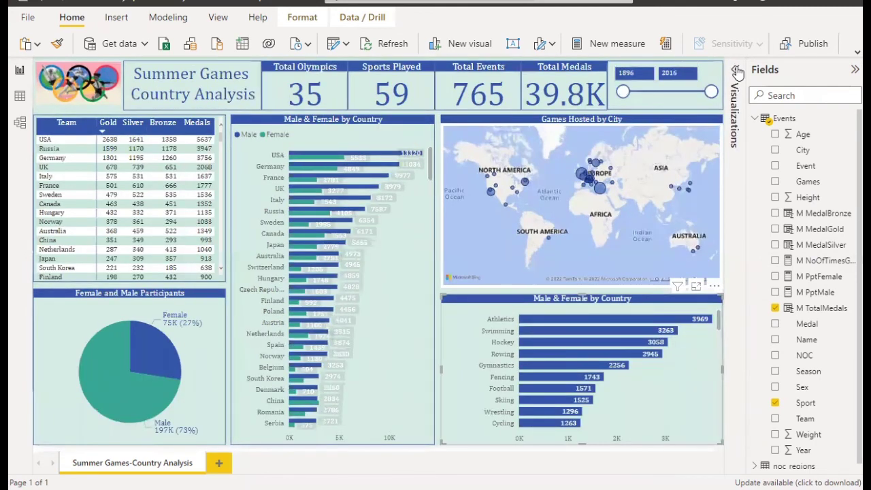
click(854, 70)
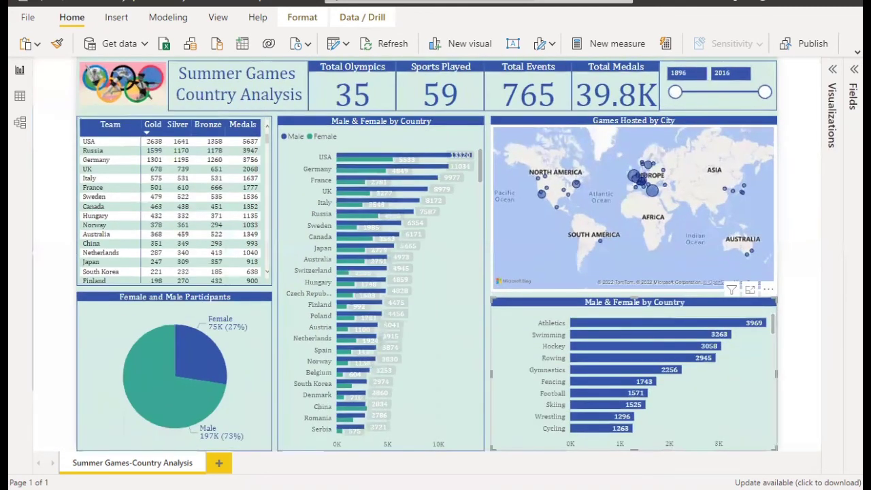
click(801, 167)
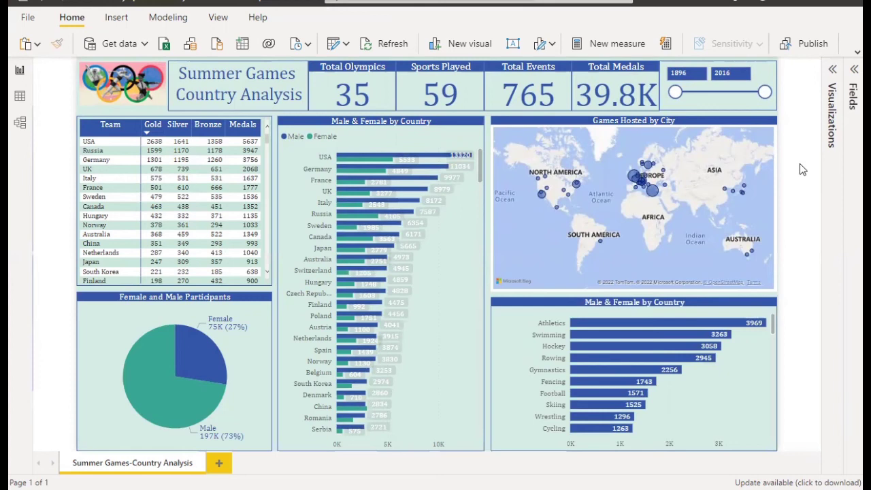
Step: Add a report page named Index and place it before the Summer Games-Country Analysis page
click(219, 465)
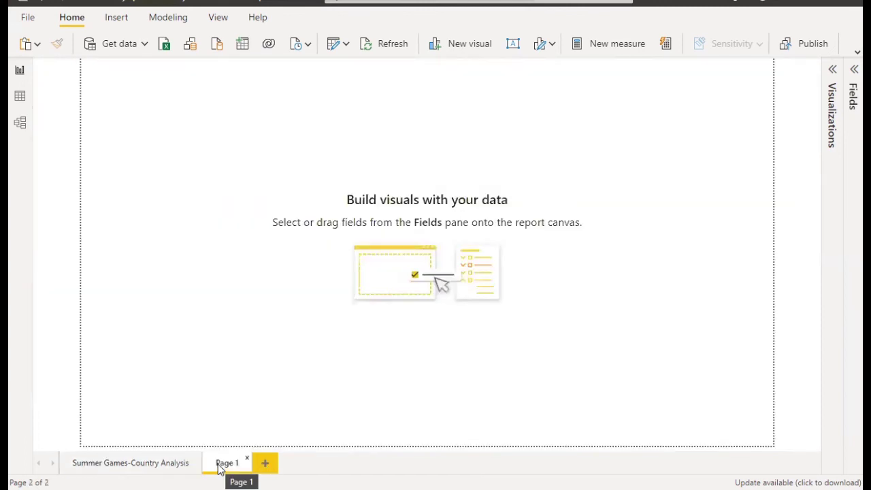
double_click(219, 466)
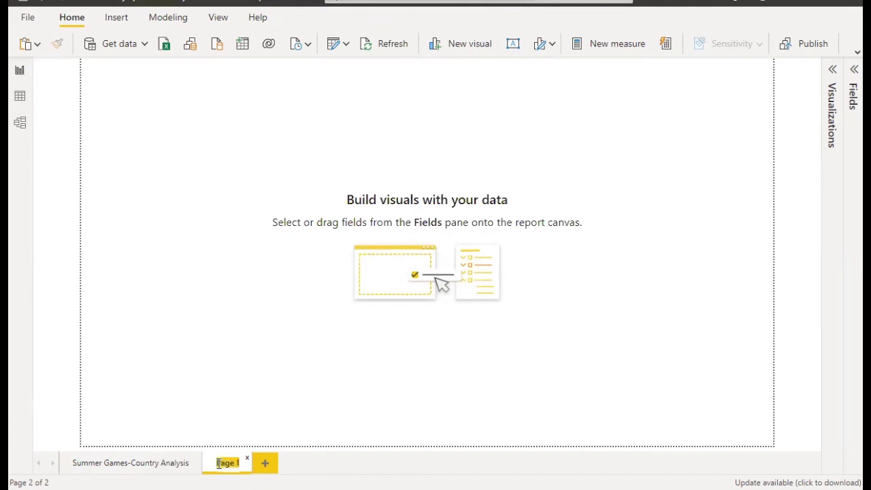
text(Index)
key(Return)
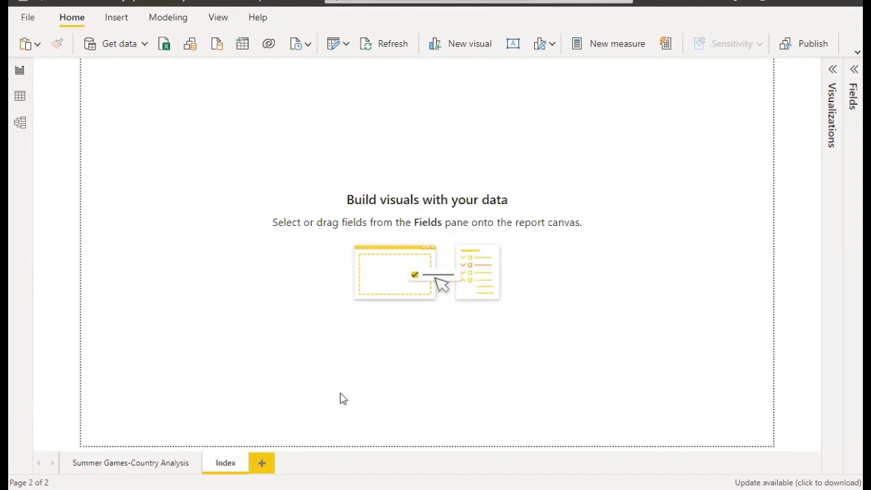
drag(228, 466, 74, 468)
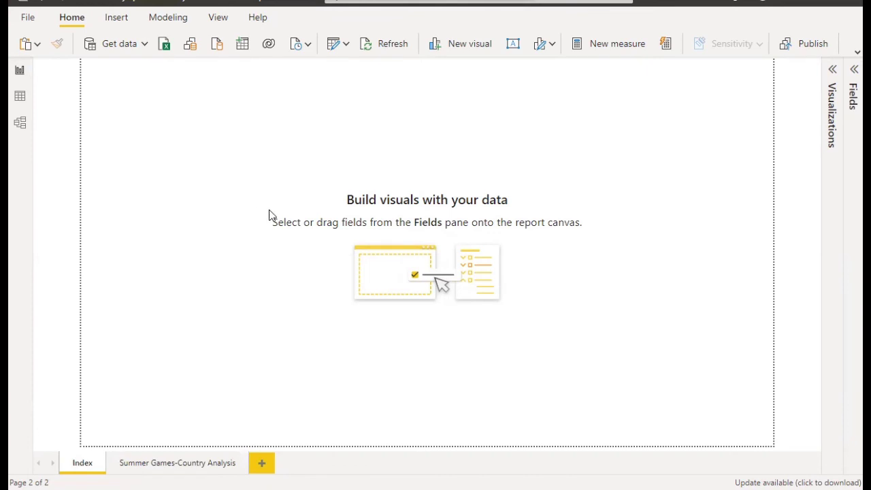
Step: Try out deutsches-olympiastadion-berlin-germany-wallpaper-preview.jpg as an inserted image stretched across the whole Index page, and delete it
click(119, 20)
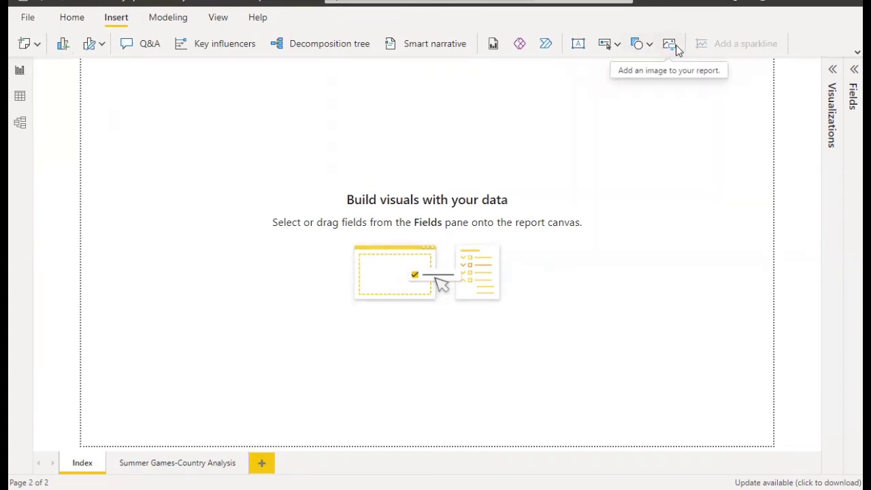
click(671, 45)
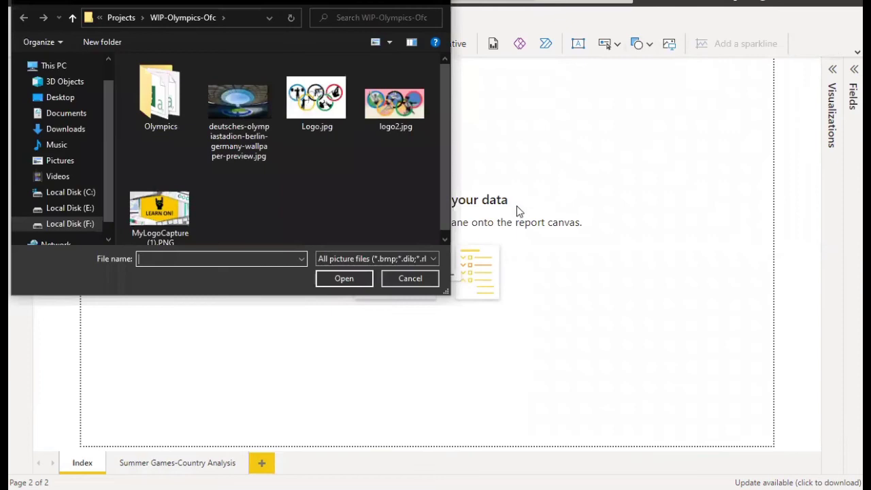
click(235, 119)
click(349, 278)
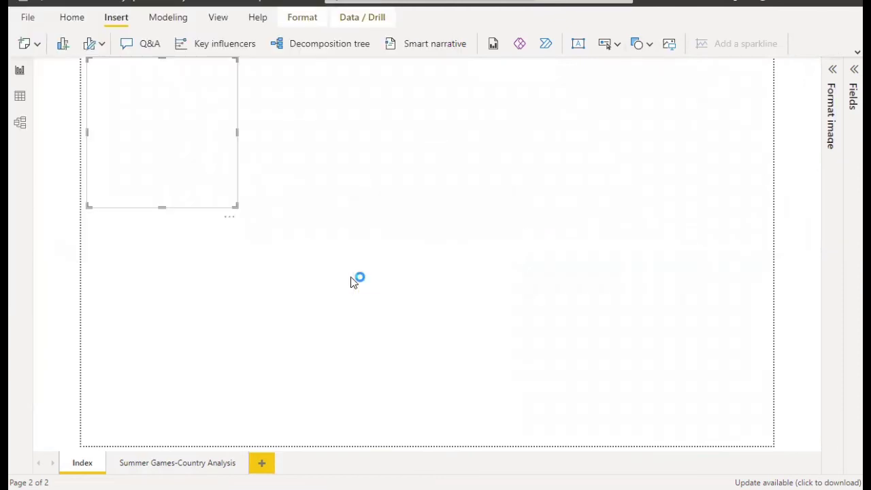
drag(235, 205, 735, 381)
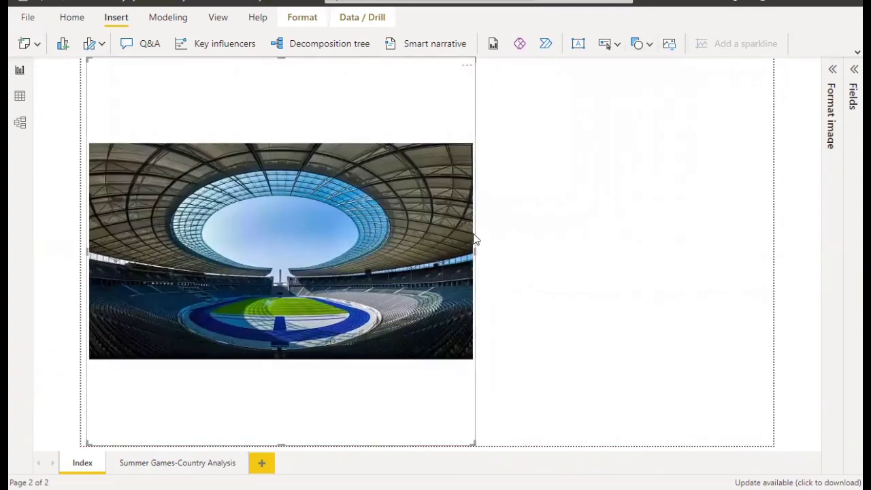
drag(477, 250, 799, 255)
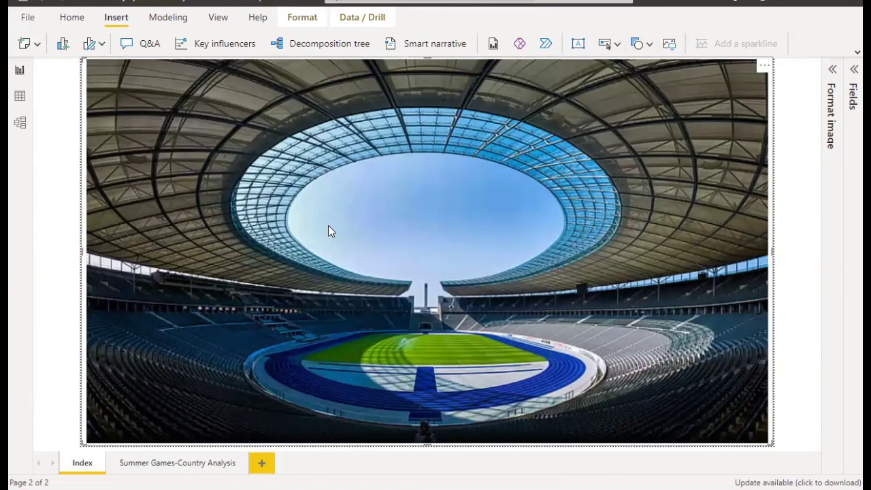
key(Delete)
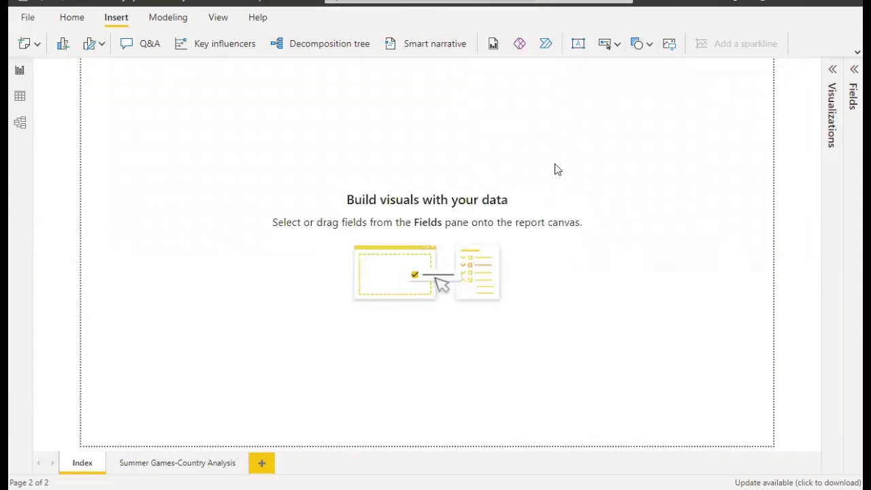
Step: Add deutsches-olympiastadion-berlin-germany-wallpaper-preview.jpg as the canvas background image of the Index page
click(835, 70)
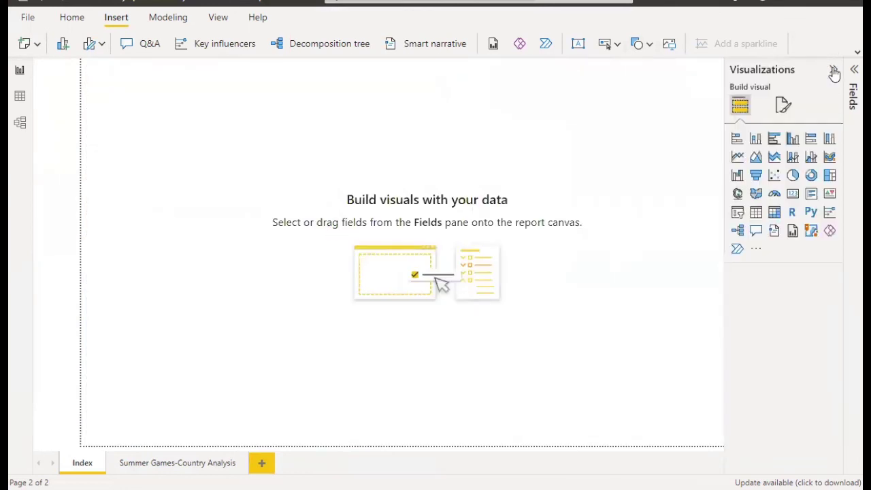
click(784, 105)
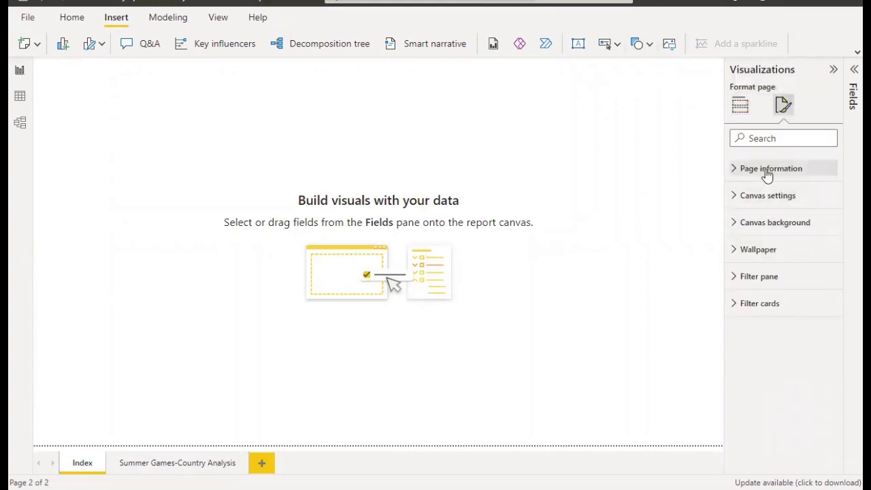
click(766, 225)
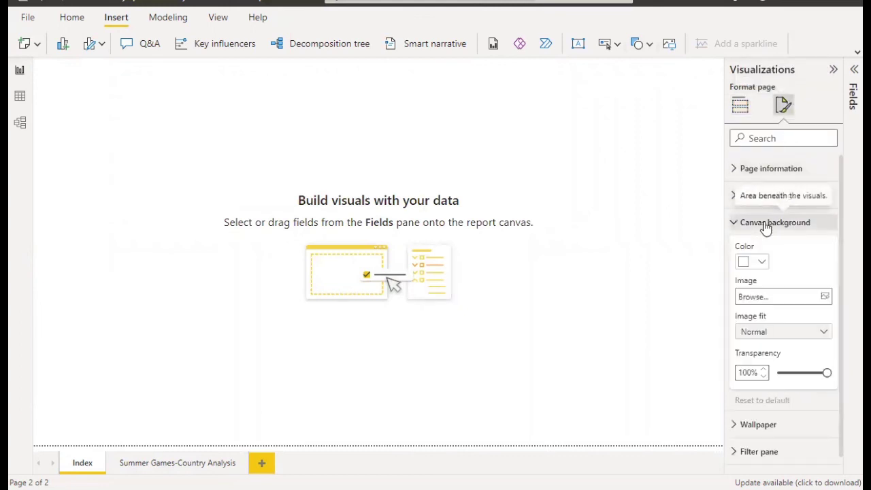
click(826, 297)
click(238, 109)
click(343, 278)
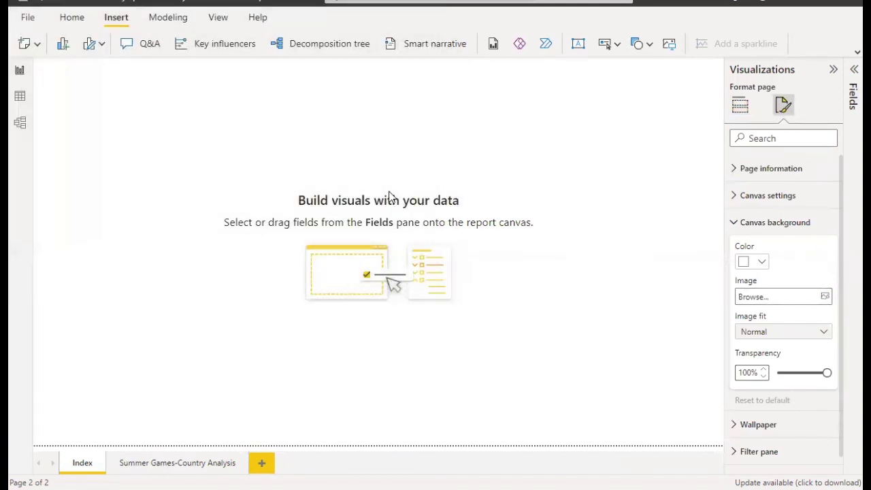
Step: Set the canvas background's transparency to 3% and its image fit to Fill
drag(805, 376, 779, 373)
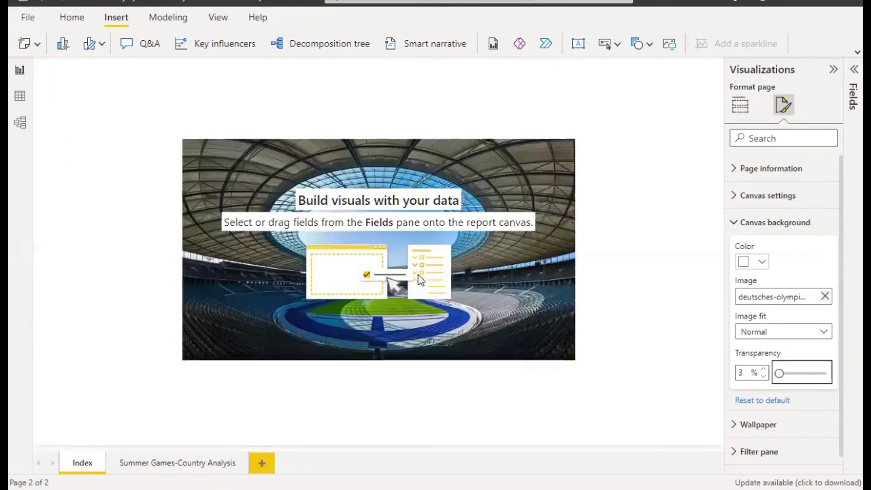
click(772, 334)
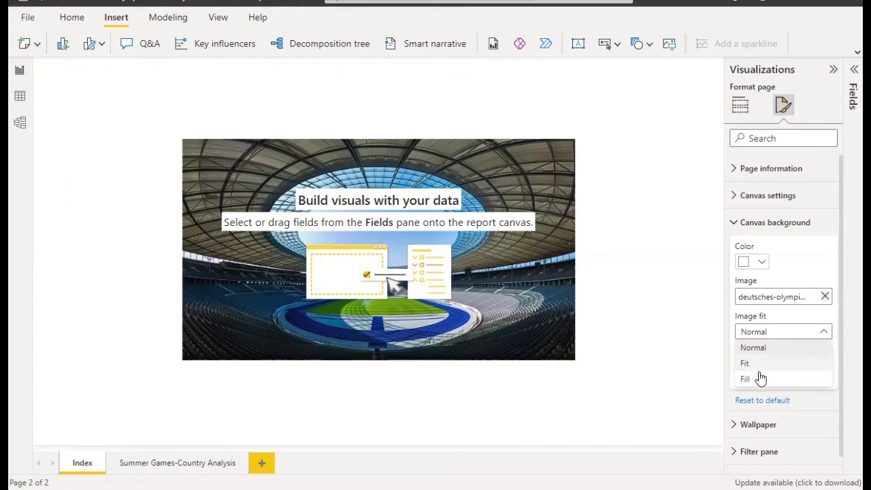
click(761, 379)
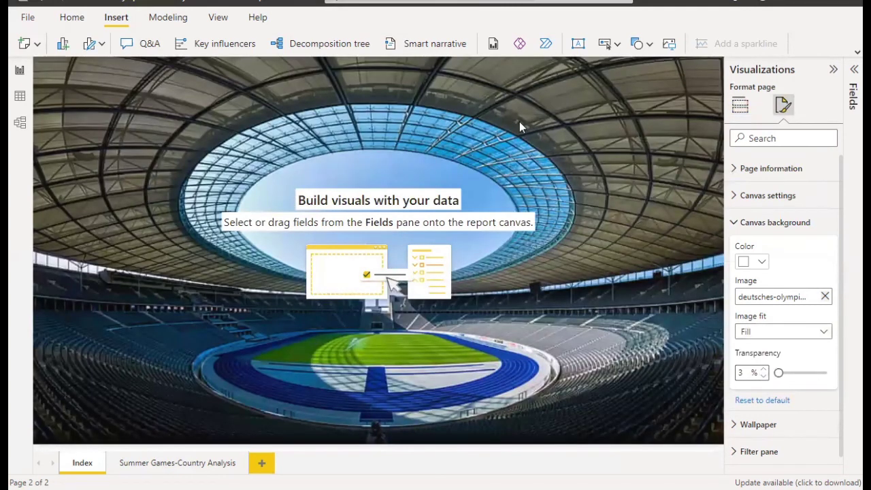
click(387, 100)
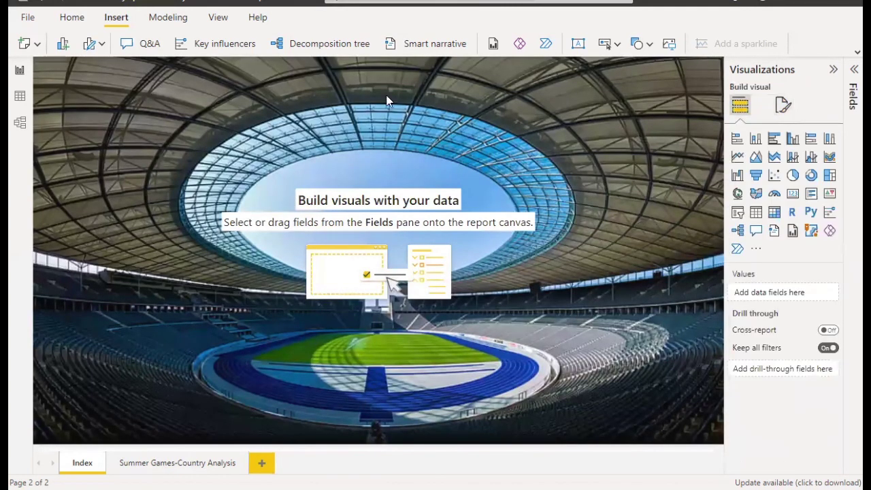
Step: Insert the MyLogoCapture (1).PNG image, trim its frame height to the picture, and place it in the page's upper-right corner
click(672, 45)
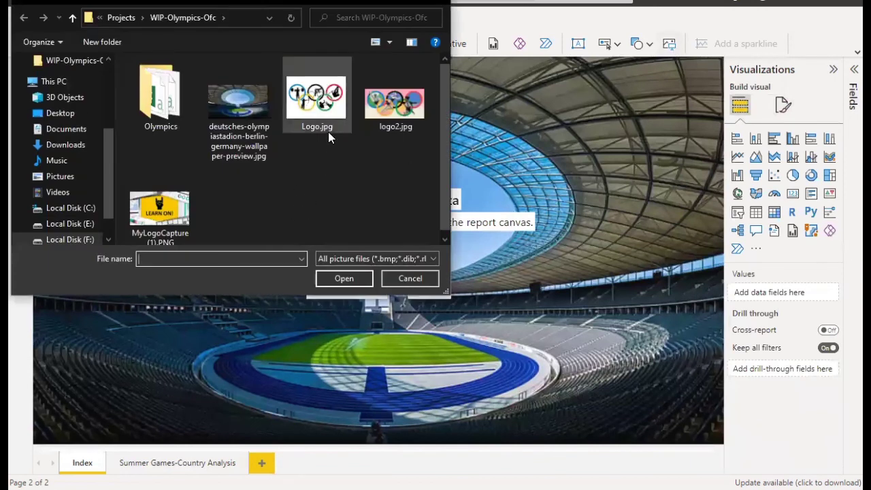
click(162, 213)
click(338, 277)
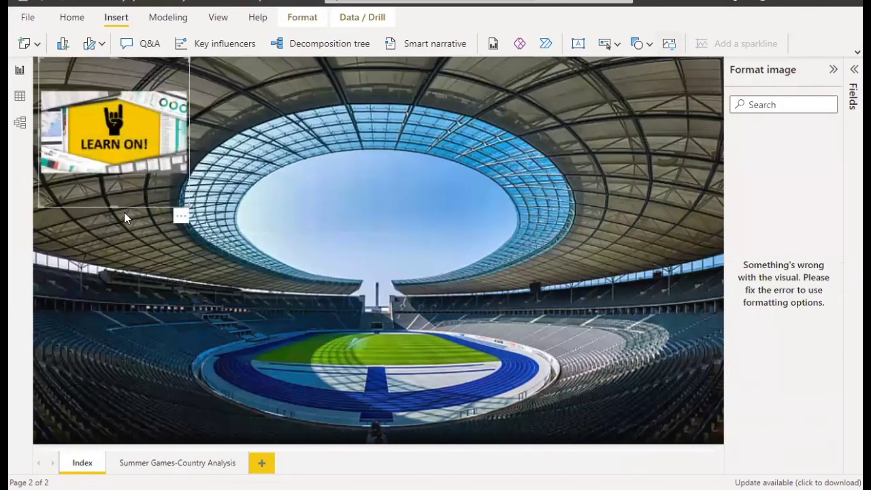
drag(112, 207, 114, 139)
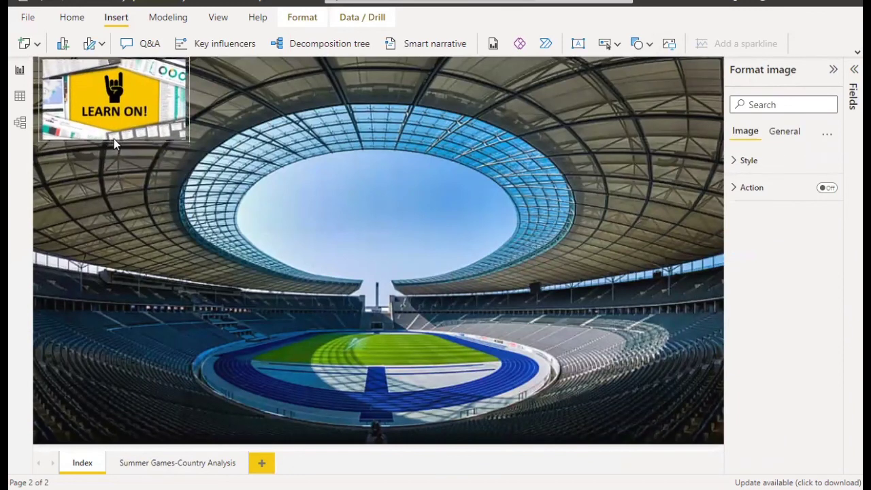
drag(130, 75, 661, 81)
click(478, 113)
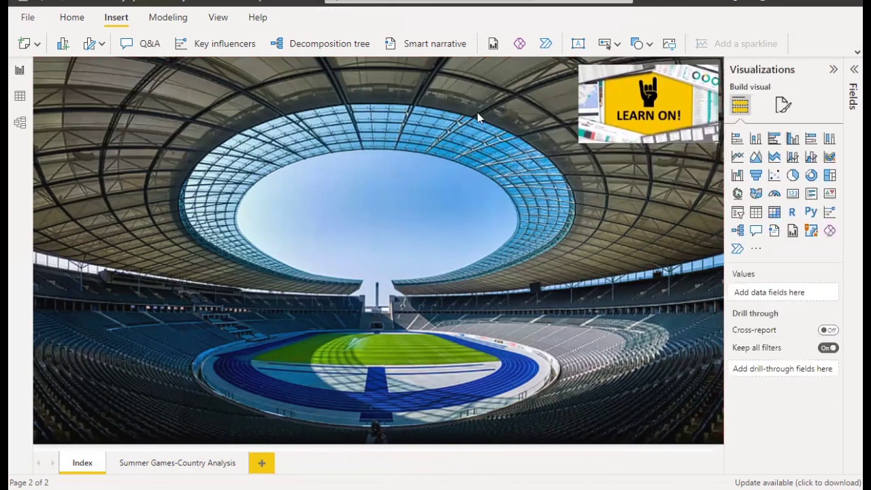
Step: Insert the Logo.jpg image, shrink its frame to fit the picture, and place it in the page's upper-left corner
click(669, 44)
click(313, 104)
click(341, 279)
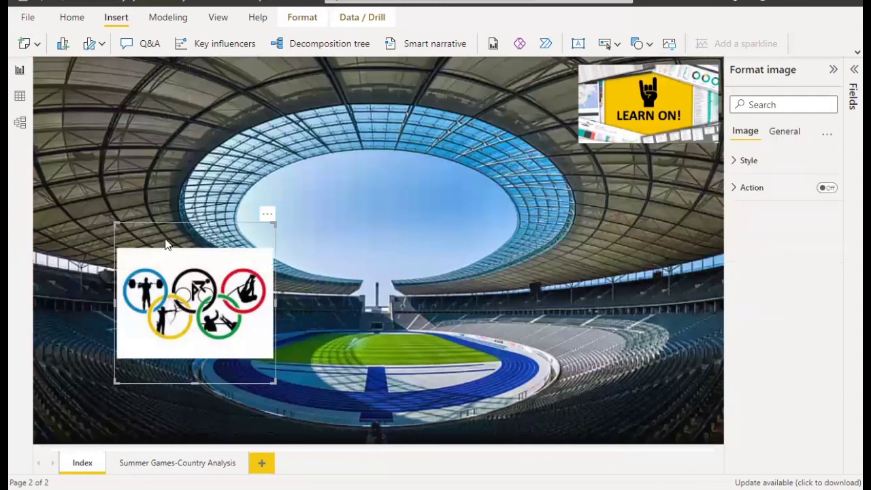
drag(134, 154, 91, 70)
drag(119, 217, 120, 151)
drag(190, 97, 187, 102)
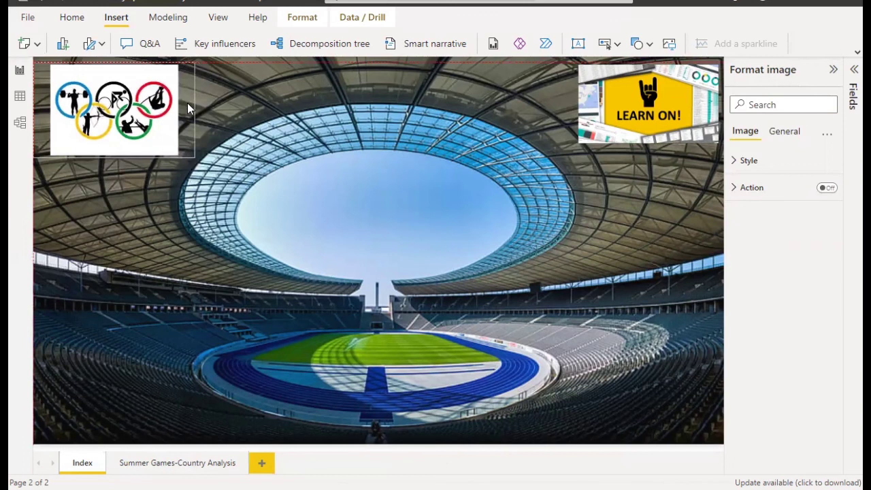
click(190, 107)
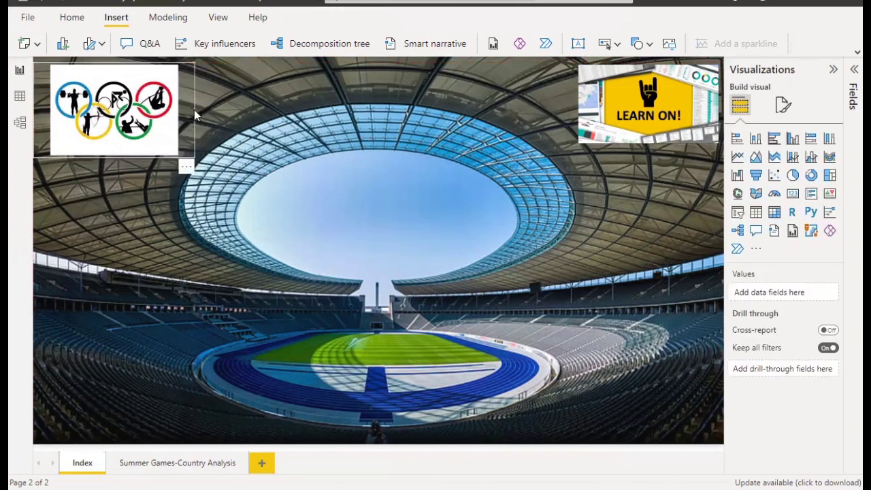
click(194, 110)
drag(194, 110, 169, 110)
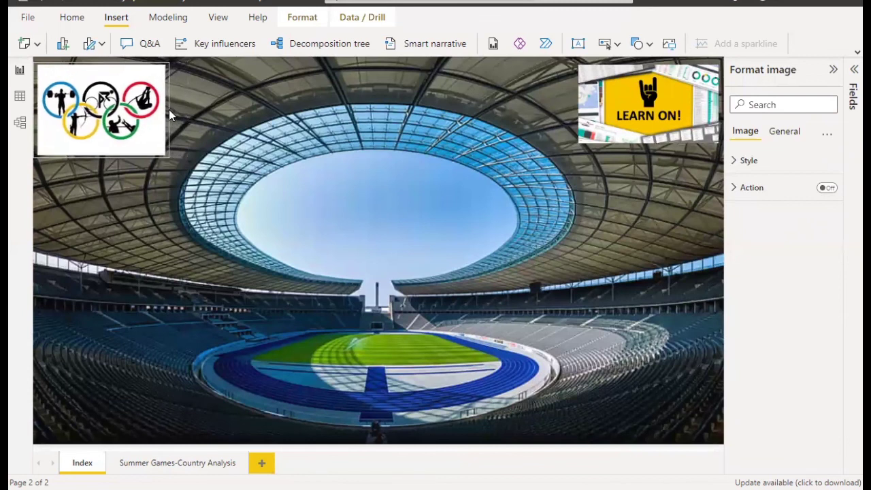
click(345, 147)
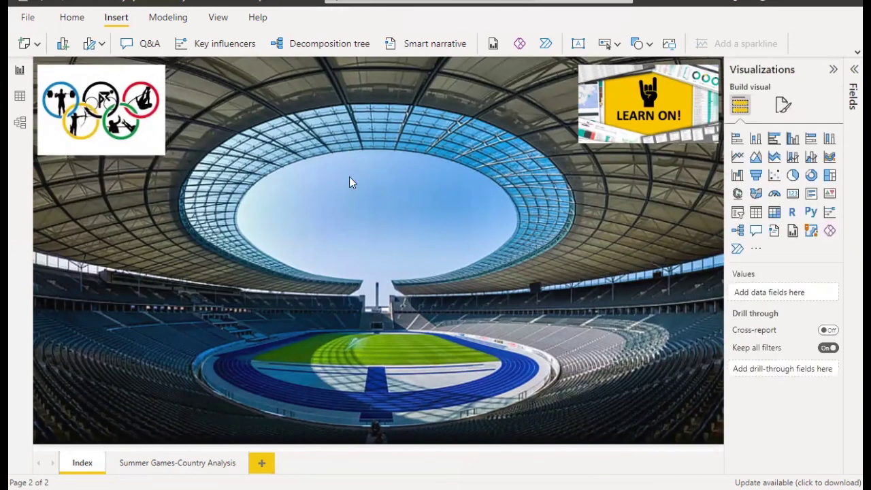
Step: Add a text box over the stadium's roof opening with the text "Olympics Data Analysis"
click(579, 45)
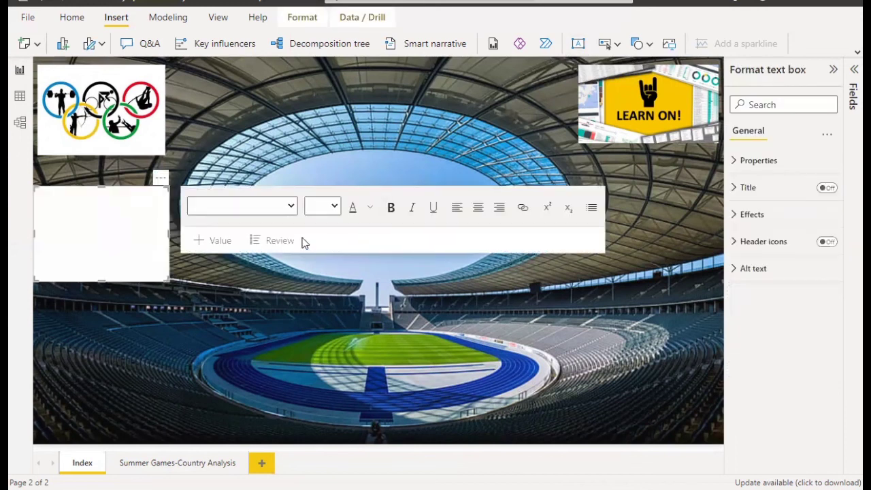
drag(113, 187, 359, 206)
click(312, 217)
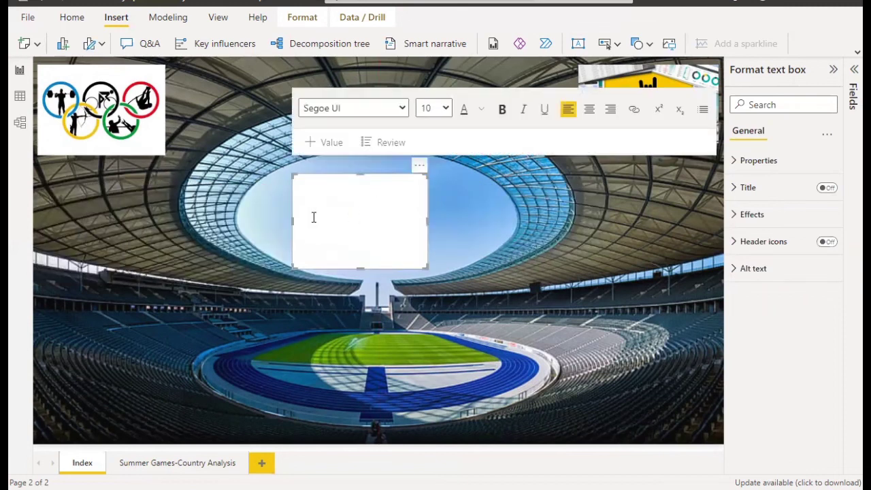
text(O)
text(lympics Data)
text( Anna)
Step: Format the whole title text in Cambria Math at font size 28
key(ctrl+a)
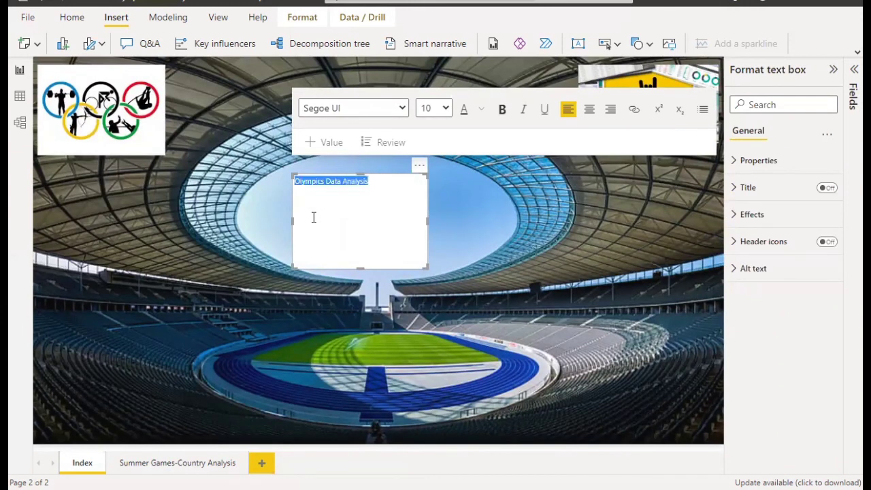
click(445, 108)
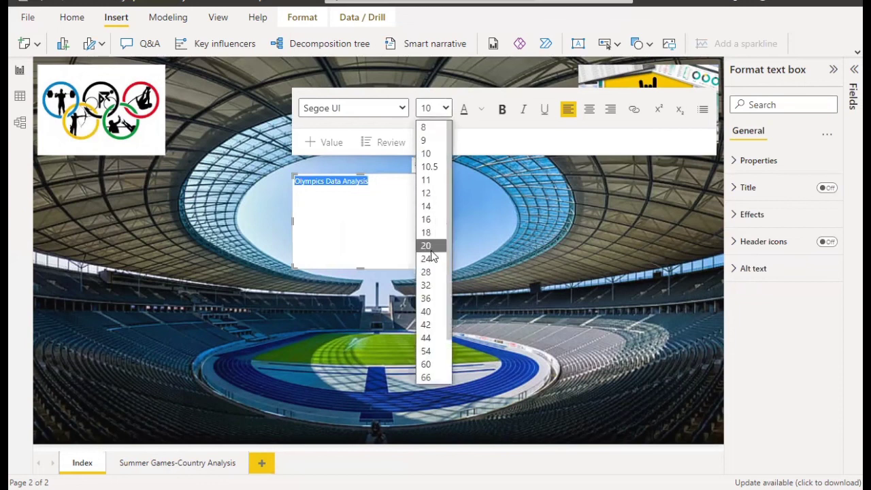
click(431, 246)
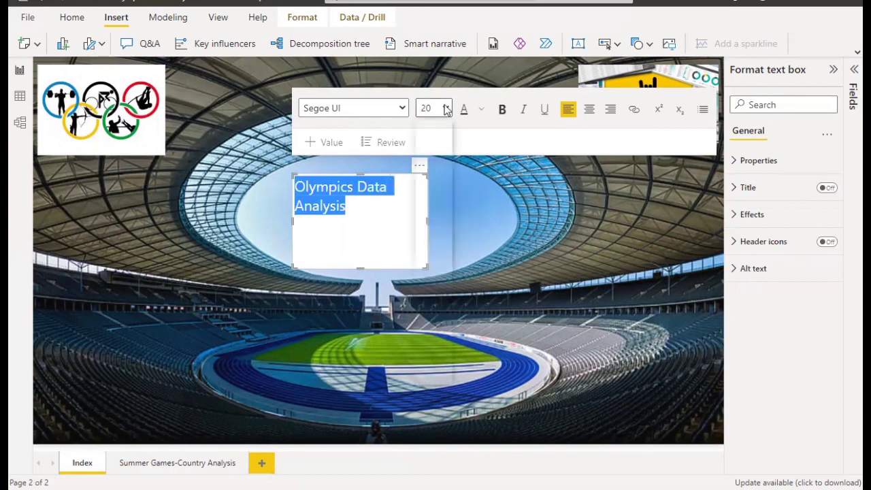
click(446, 108)
click(432, 274)
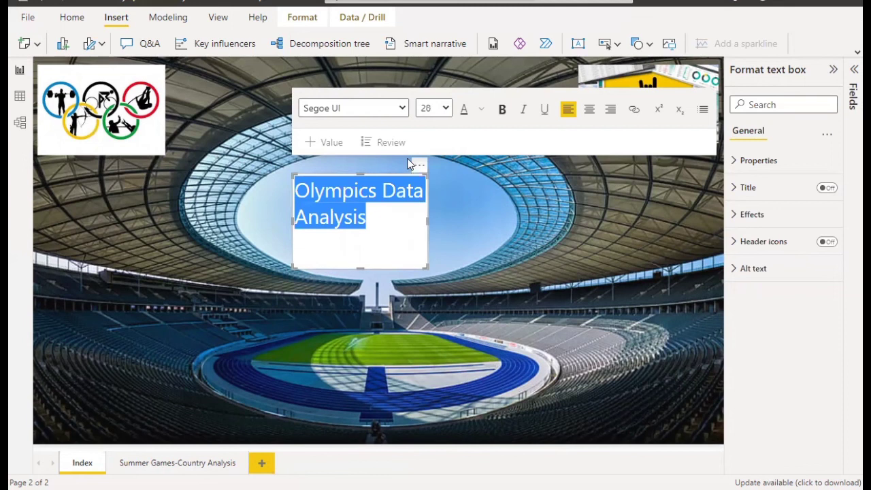
click(402, 108)
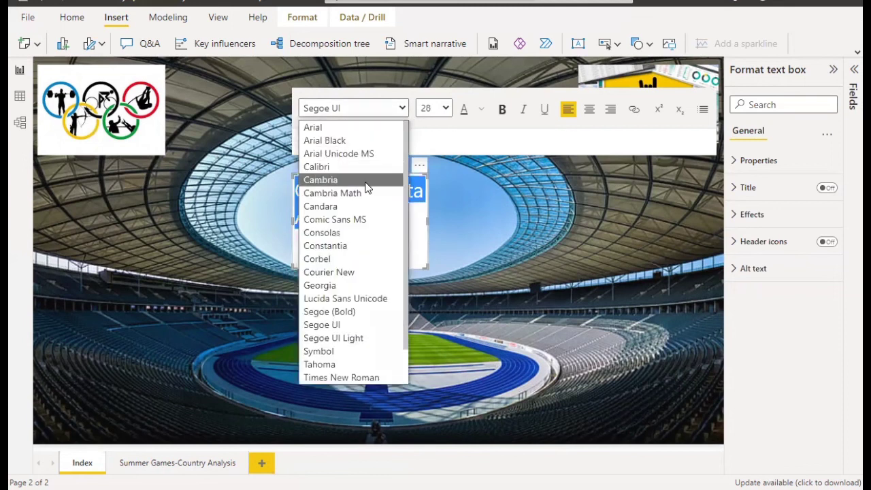
key(Escape)
Step: Widen the title text box, reduce its height to a single line, and center it within the stadium's roof opening
drag(428, 221, 509, 217)
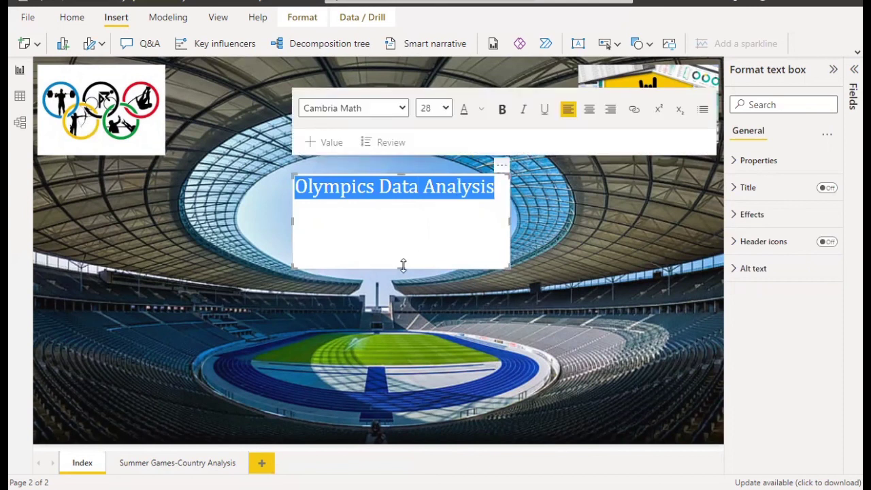
drag(401, 268, 397, 204)
drag(391, 174, 370, 205)
Step: Set the font size of the "Olympics Data Analysis" title to 32
drag(274, 214, 470, 214)
click(423, 135)
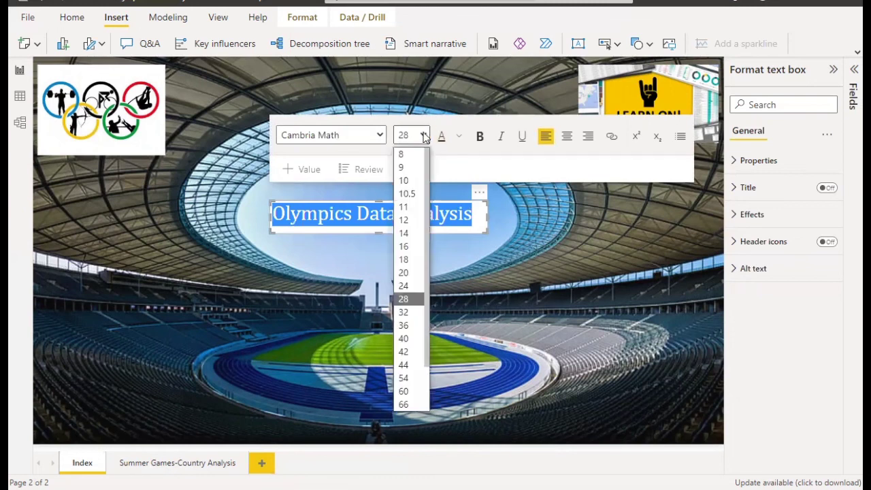
click(405, 313)
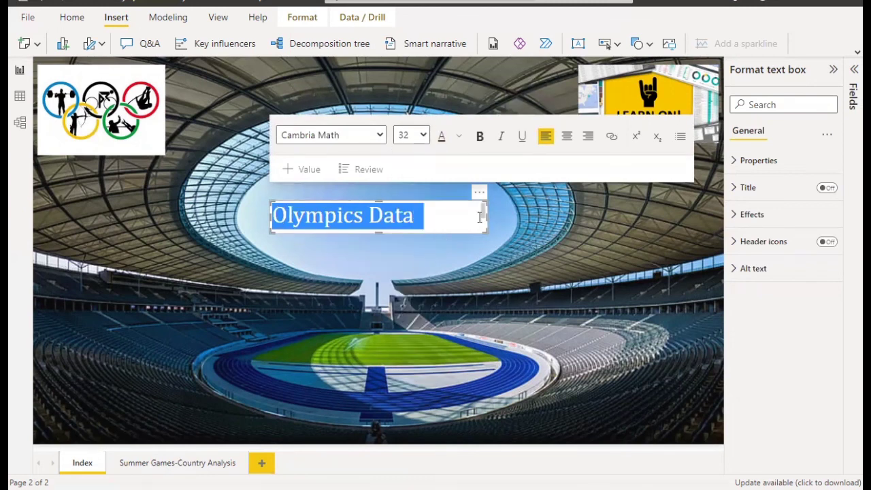